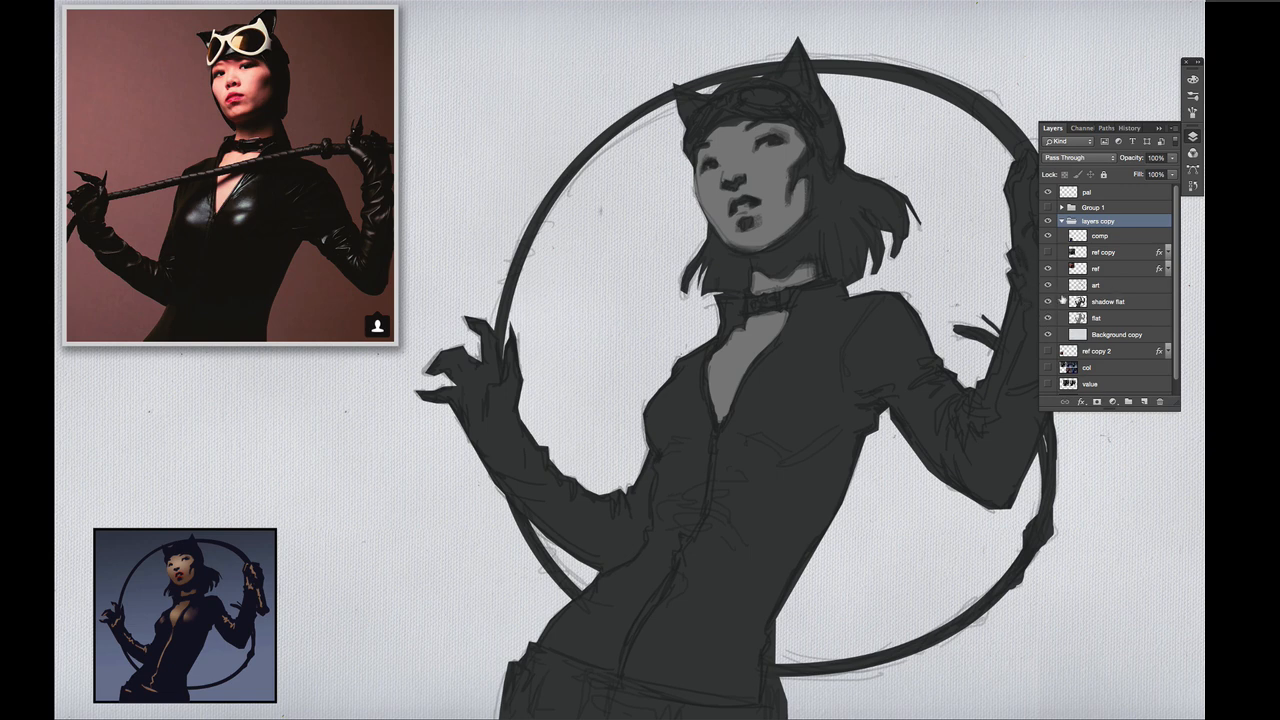
# - Isolate the art line layer over the background by hiding the shadow flat and flat layers, and view the sketch alone
pyautogui.moveTo(1048, 287); pyautogui.dragTo(1048, 320)
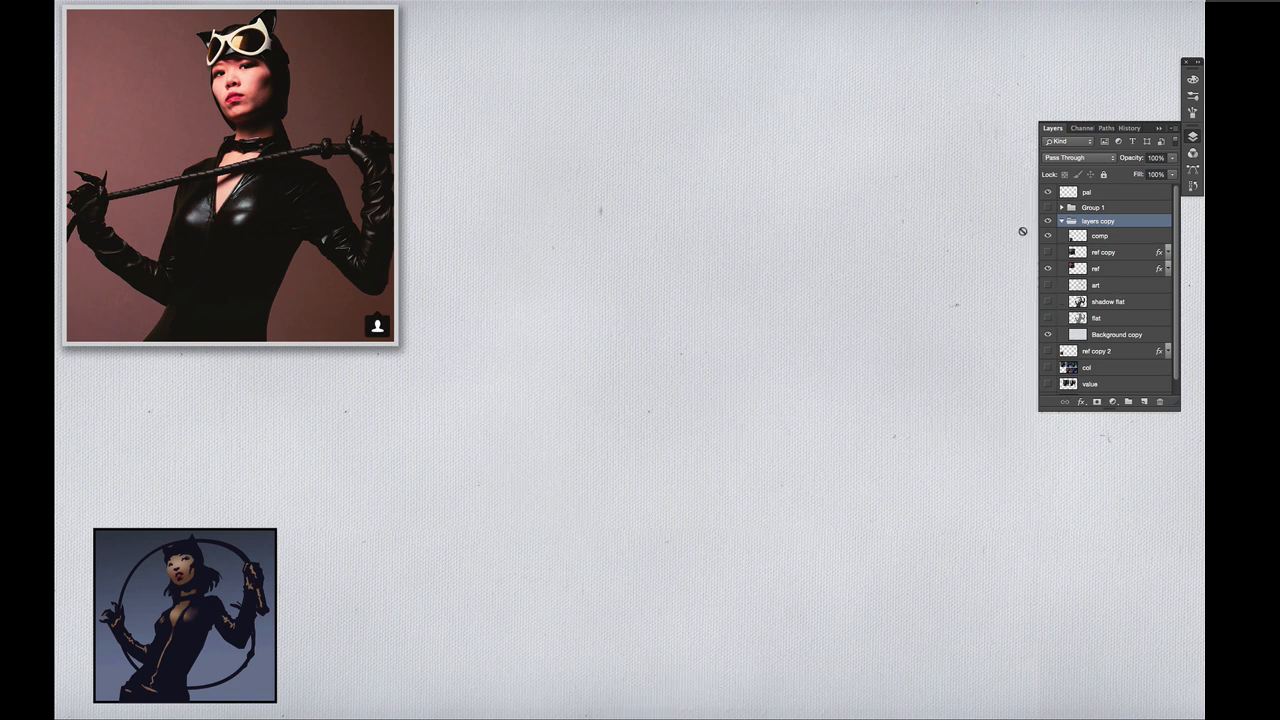
pyautogui.click(1048, 287)
pyautogui.click(1090, 286)
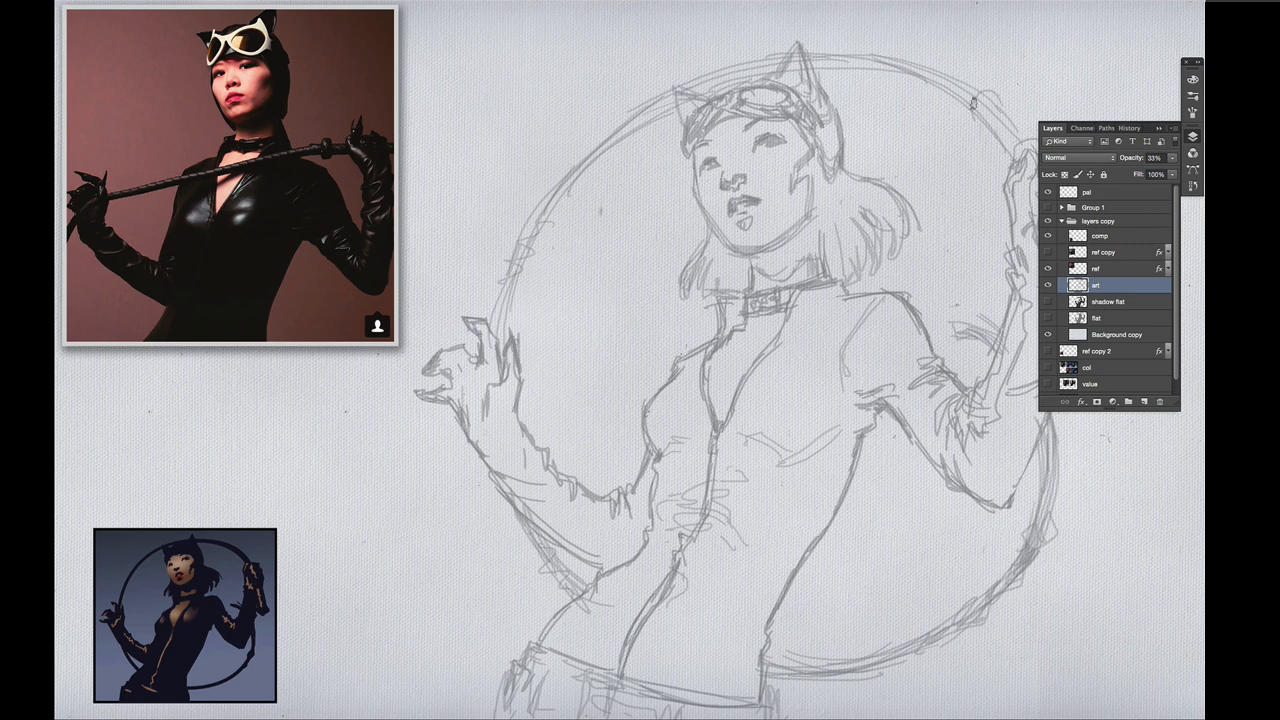
pyautogui.click(1193, 138)
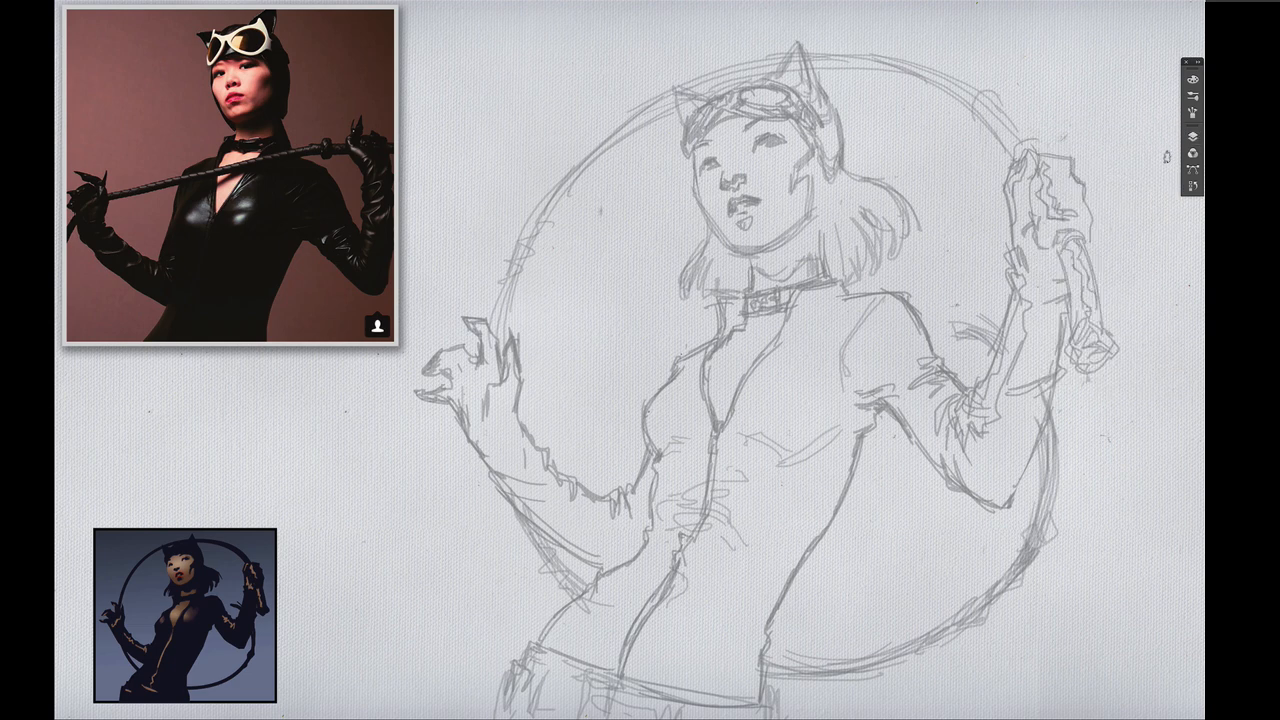
pyautogui.click(1193, 138)
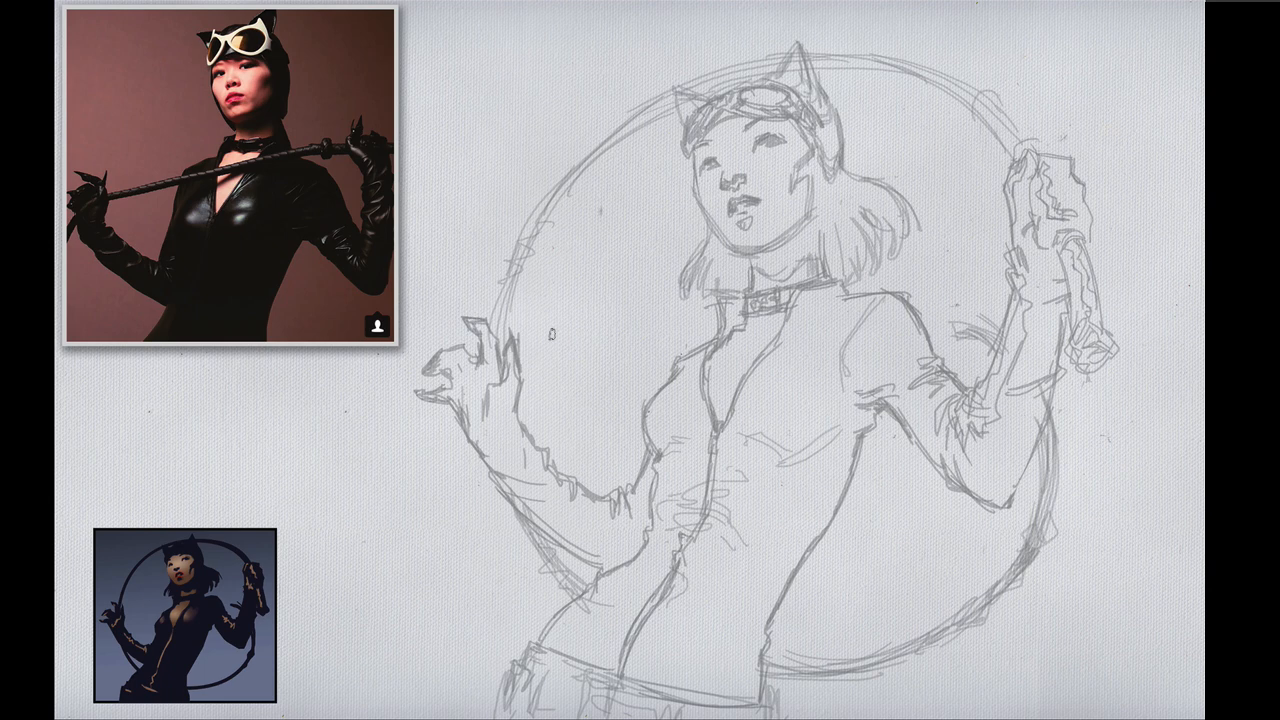
pyautogui.press('F7')
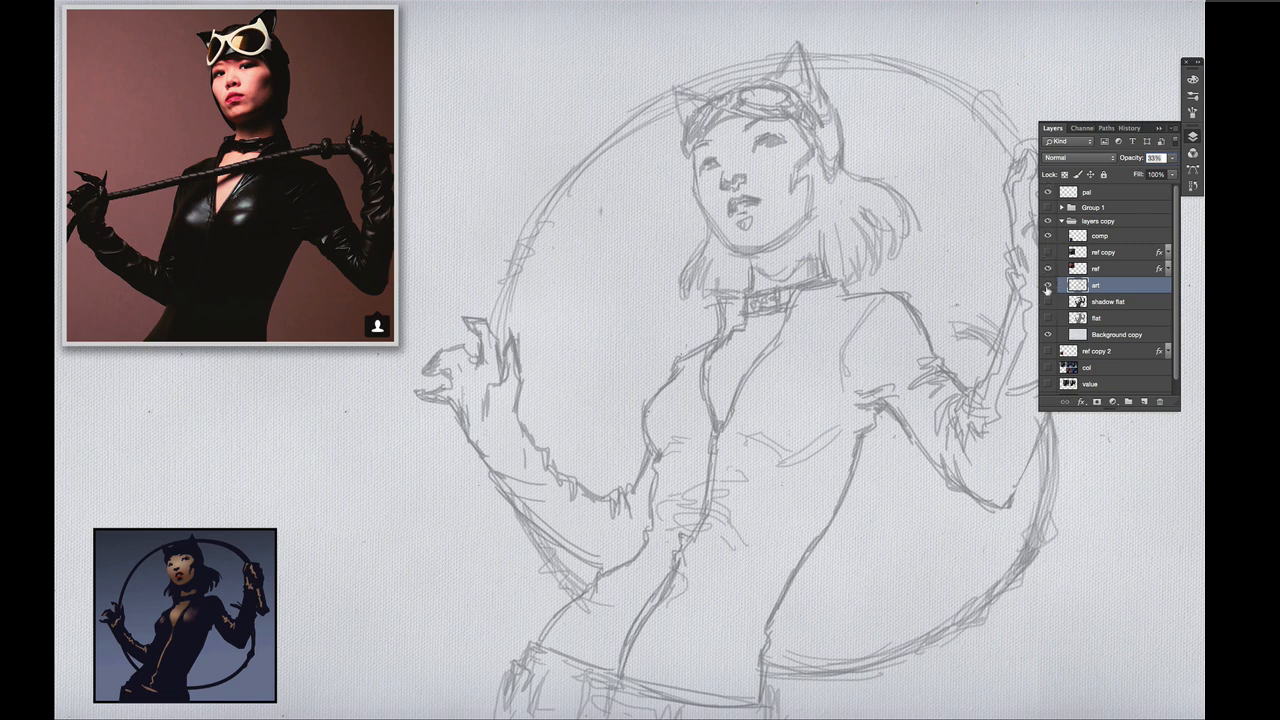
# - Hide the art layer, show the shadow flat layer on its own and make it active
pyautogui.click(1047, 286)
pyautogui.click(1047, 301)
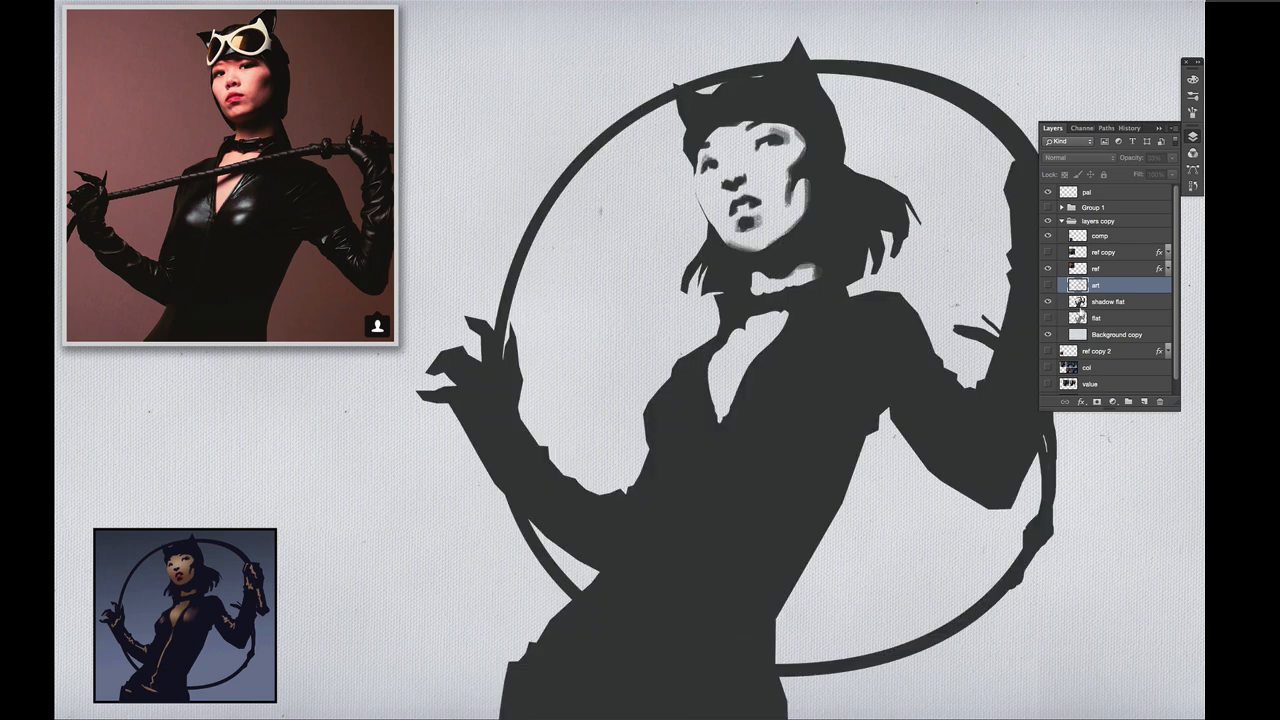
pyautogui.click(1123, 303)
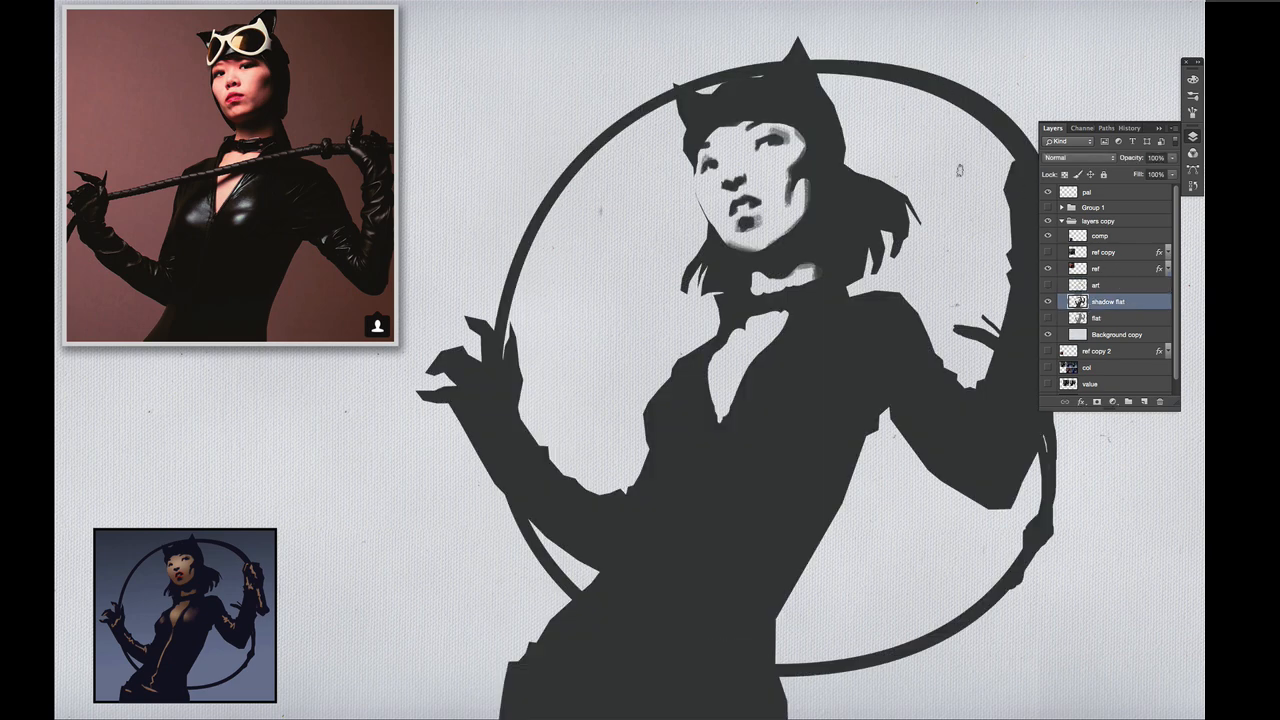
# - Show the art and flat layers again together with the shadow flat, and make the art layer active
pyautogui.click(1048, 285)
pyautogui.click(1107, 290)
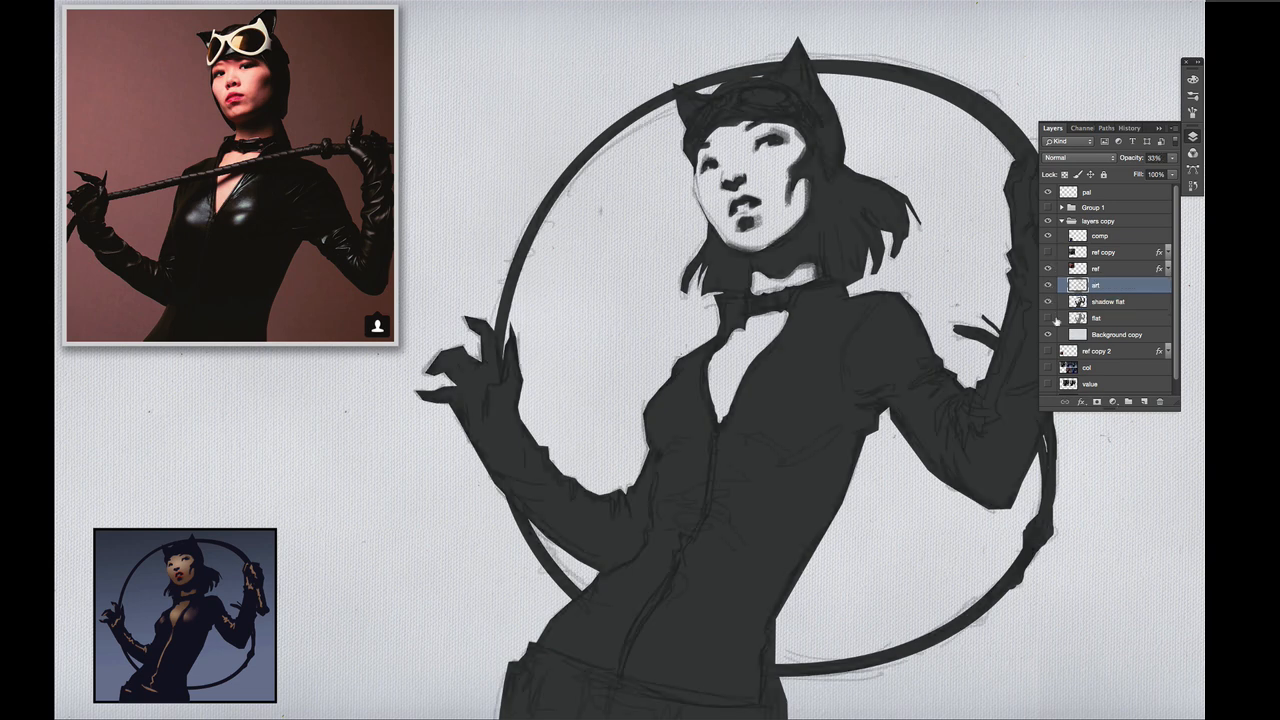
pyautogui.click(1048, 318)
pyautogui.click(1110, 318)
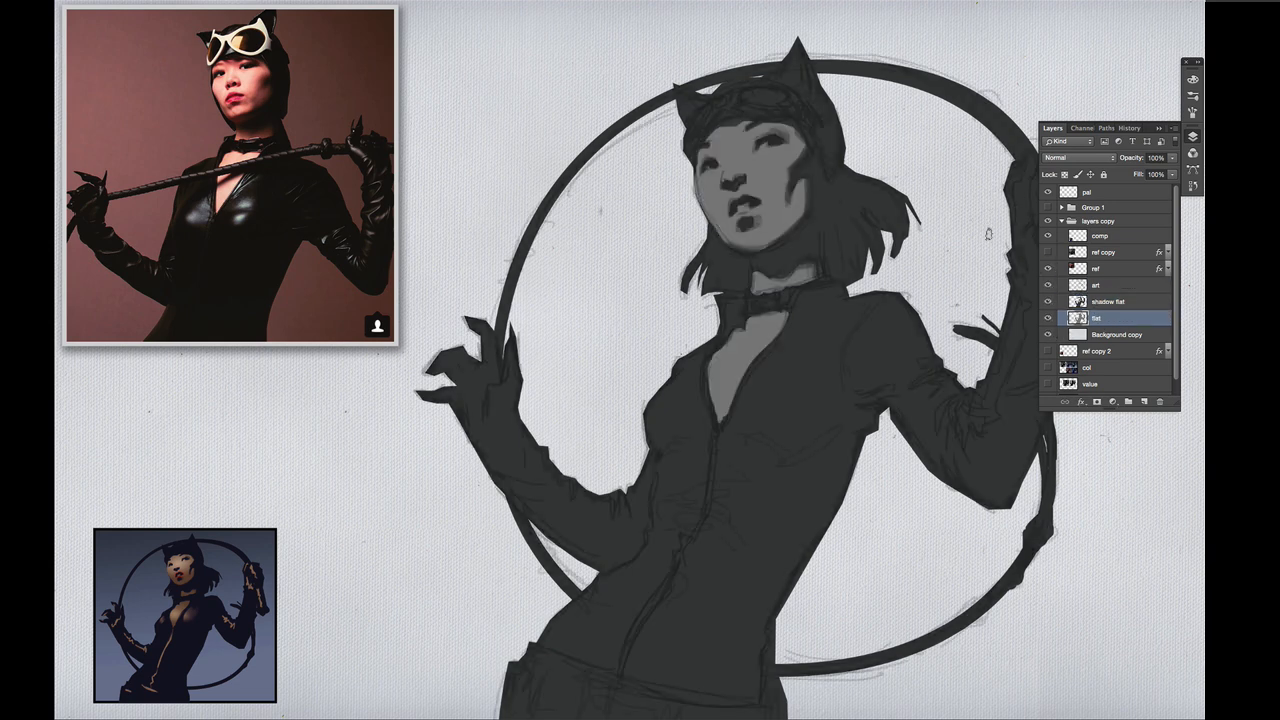
pyautogui.click(1119, 285)
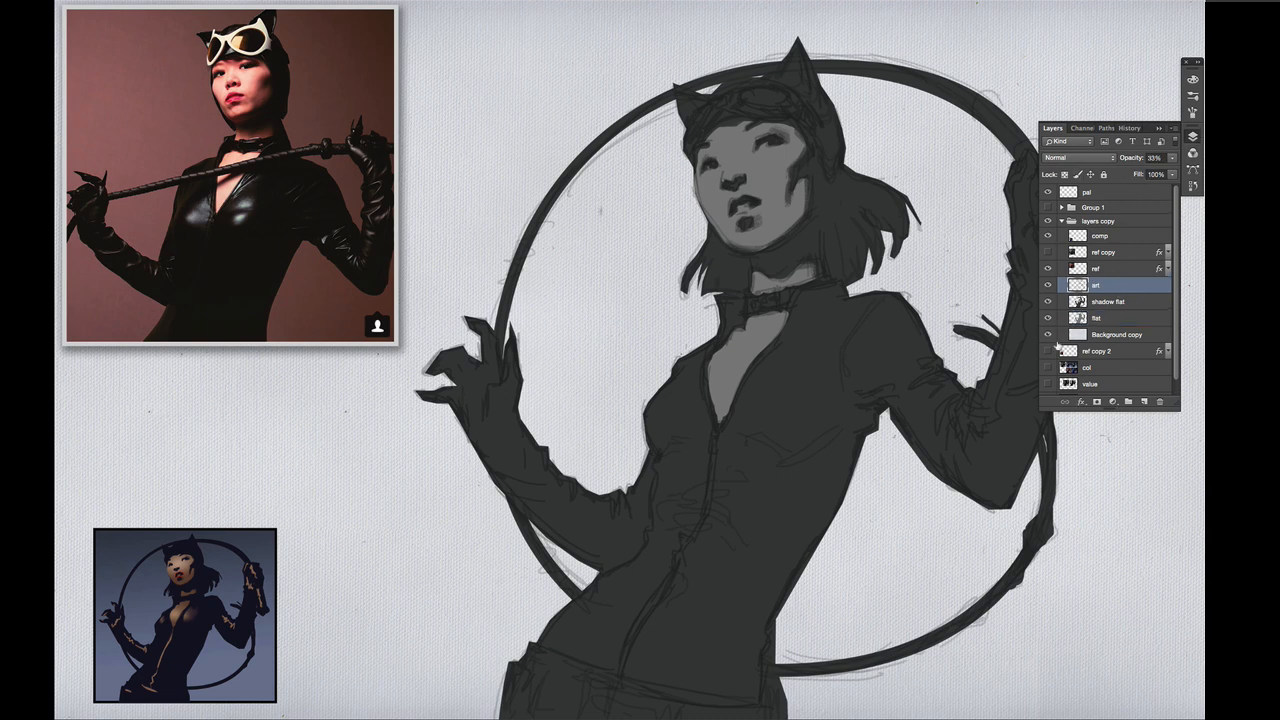
# - Toggle the shadow flat and flat layers to compare them, leaving the flat silhouette visible under the art lines without the shadows
pyautogui.click(1104, 302)
pyautogui.click(1048, 302)
pyautogui.click(1048, 318)
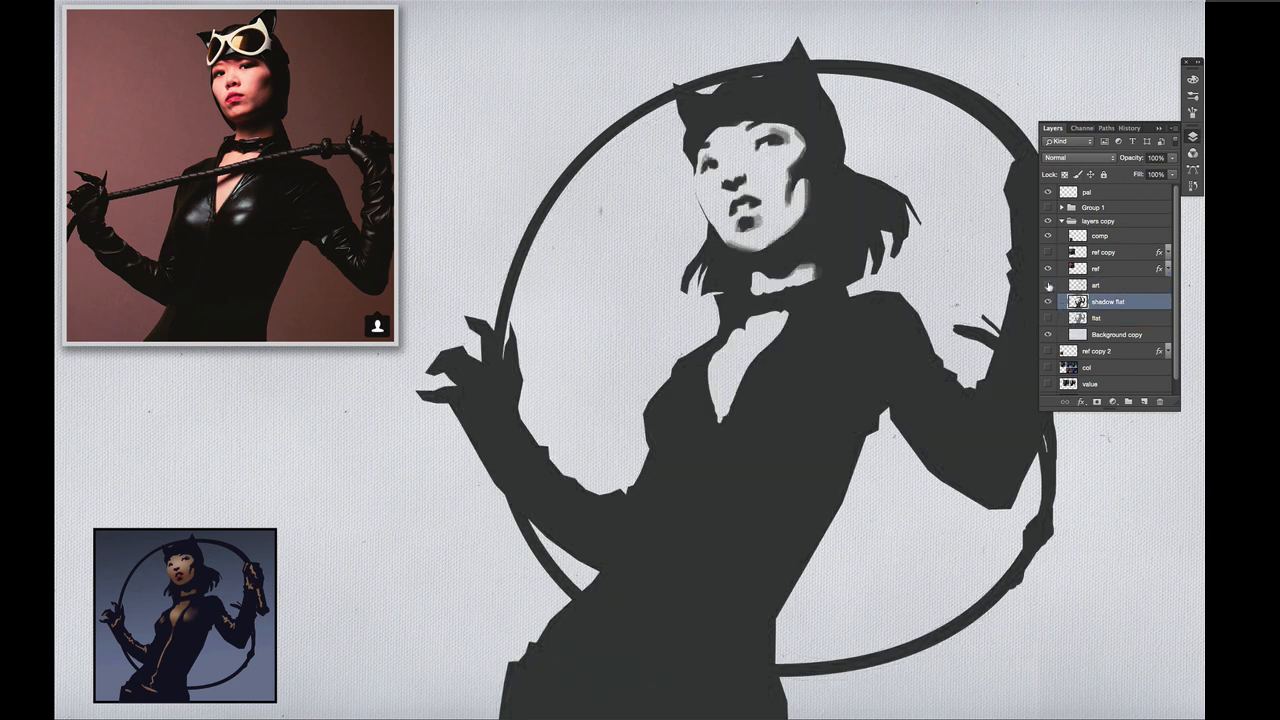
pyautogui.click(1048, 302)
pyautogui.click(1048, 302)
pyautogui.click(1075, 318)
pyautogui.click(1048, 318)
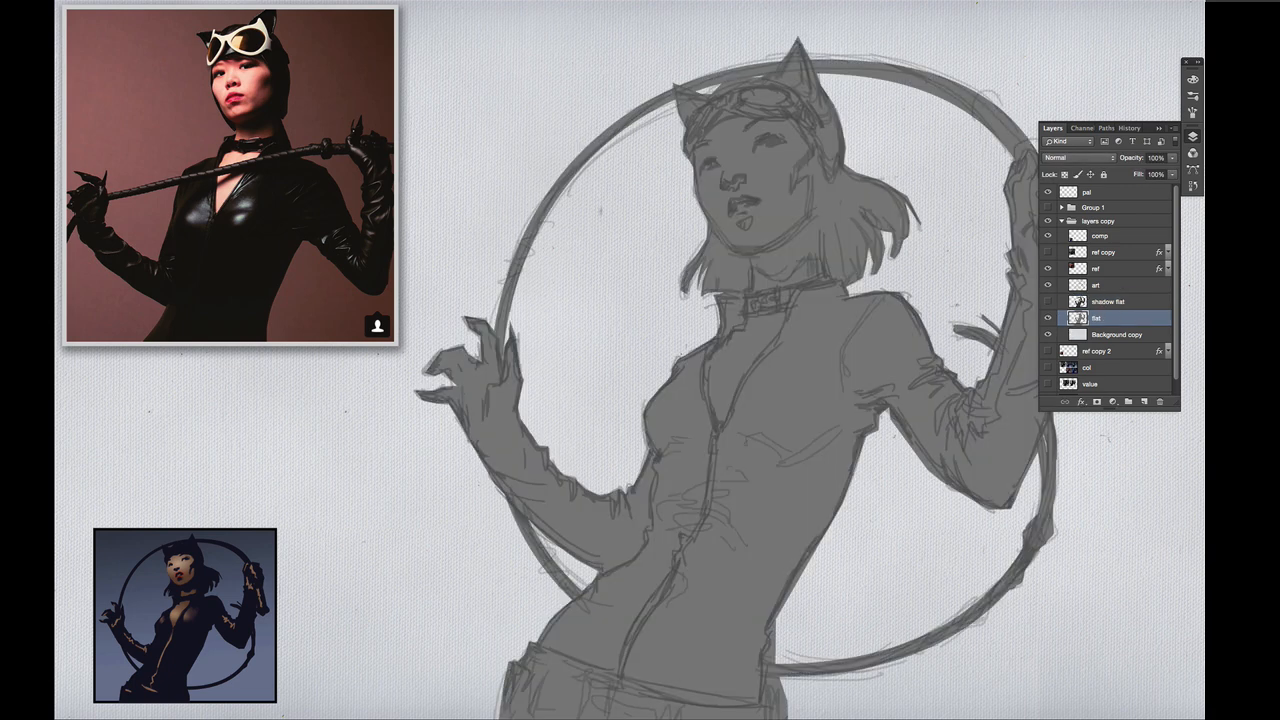
# - Select the figure's whole silhouette on the flat layer, check it against the art lines, and clear the selection
pyautogui.click(1192, 137)
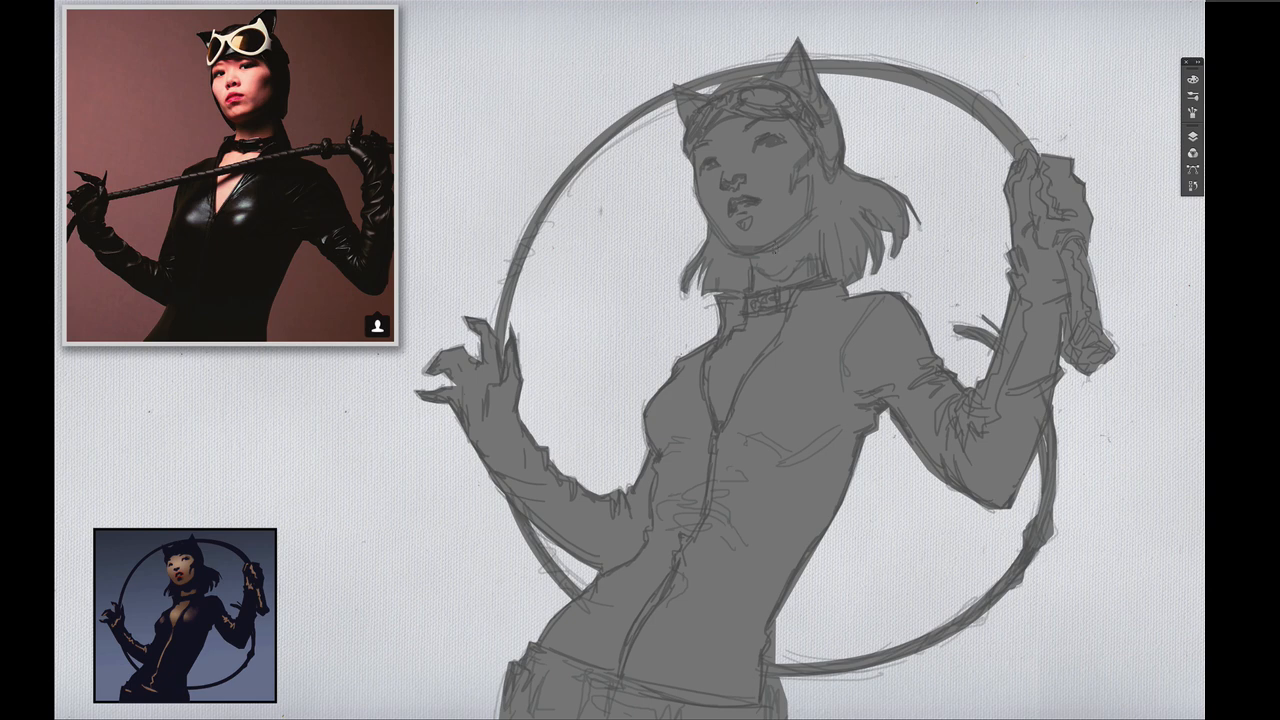
pyautogui.click(1192, 137)
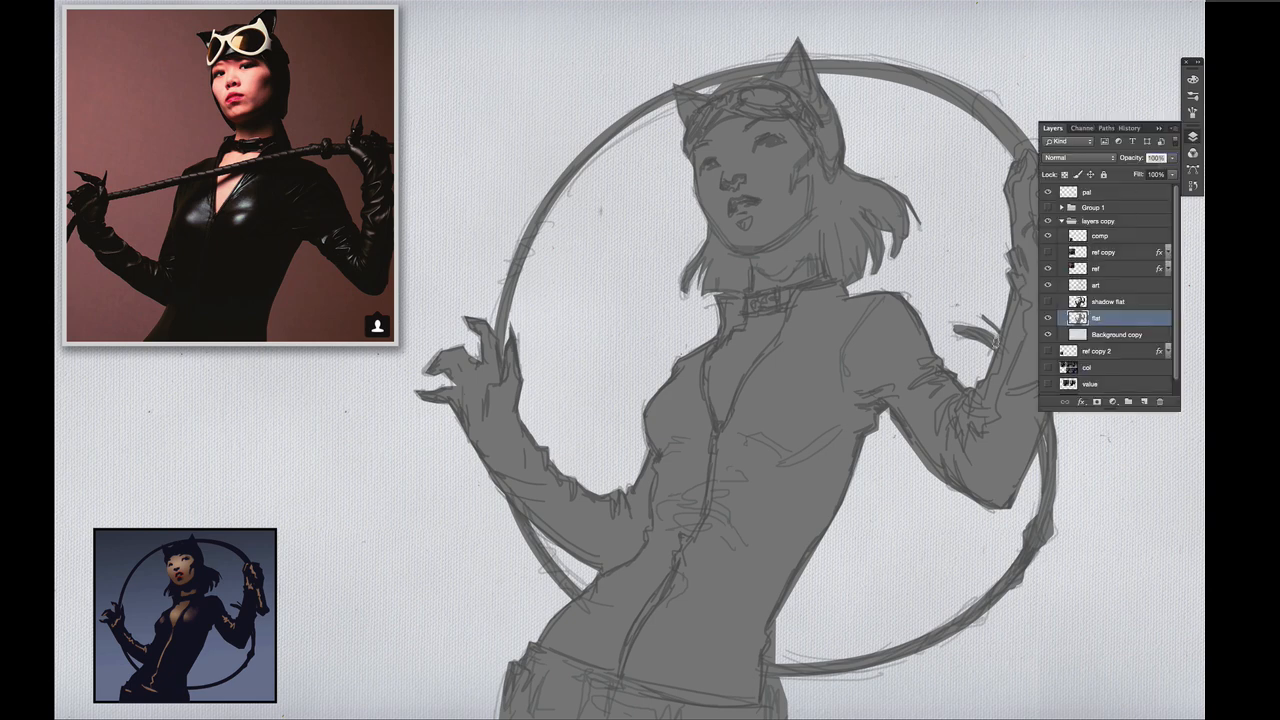
pyautogui.click(773, 325)
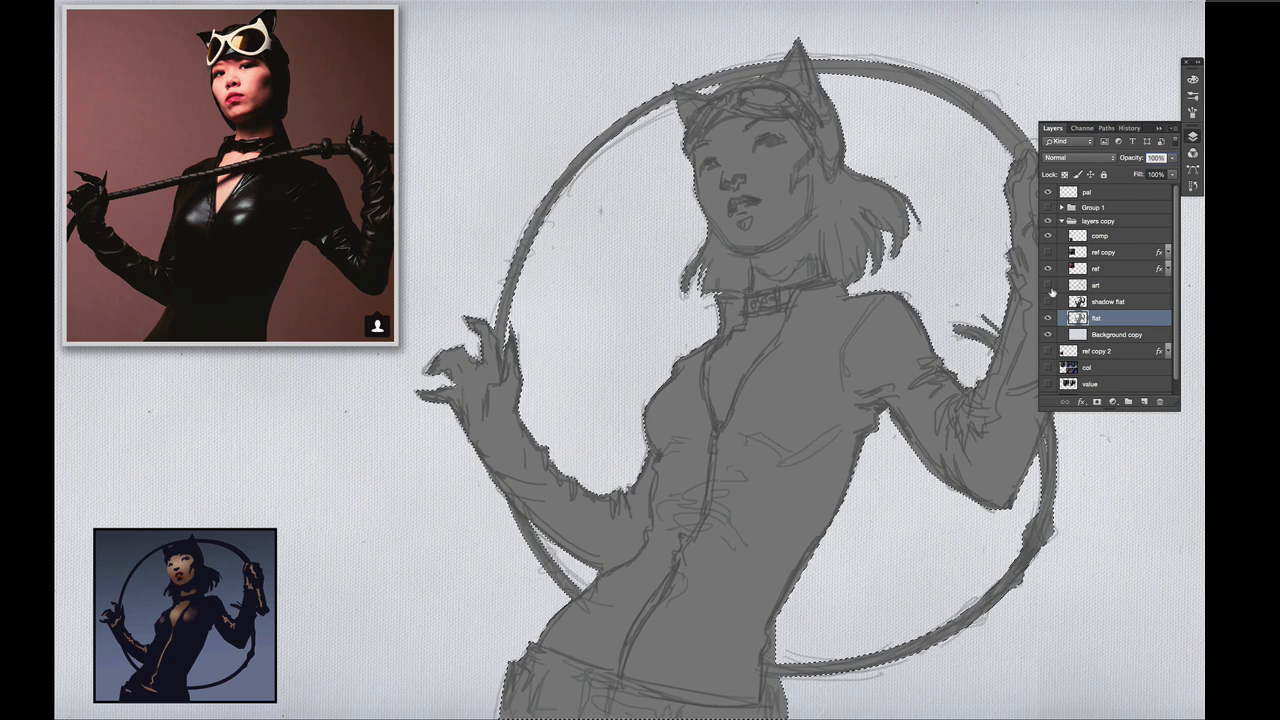
pyautogui.click(1047, 285)
pyautogui.click(1047, 285)
pyautogui.hotkey('ctrl', 'd')
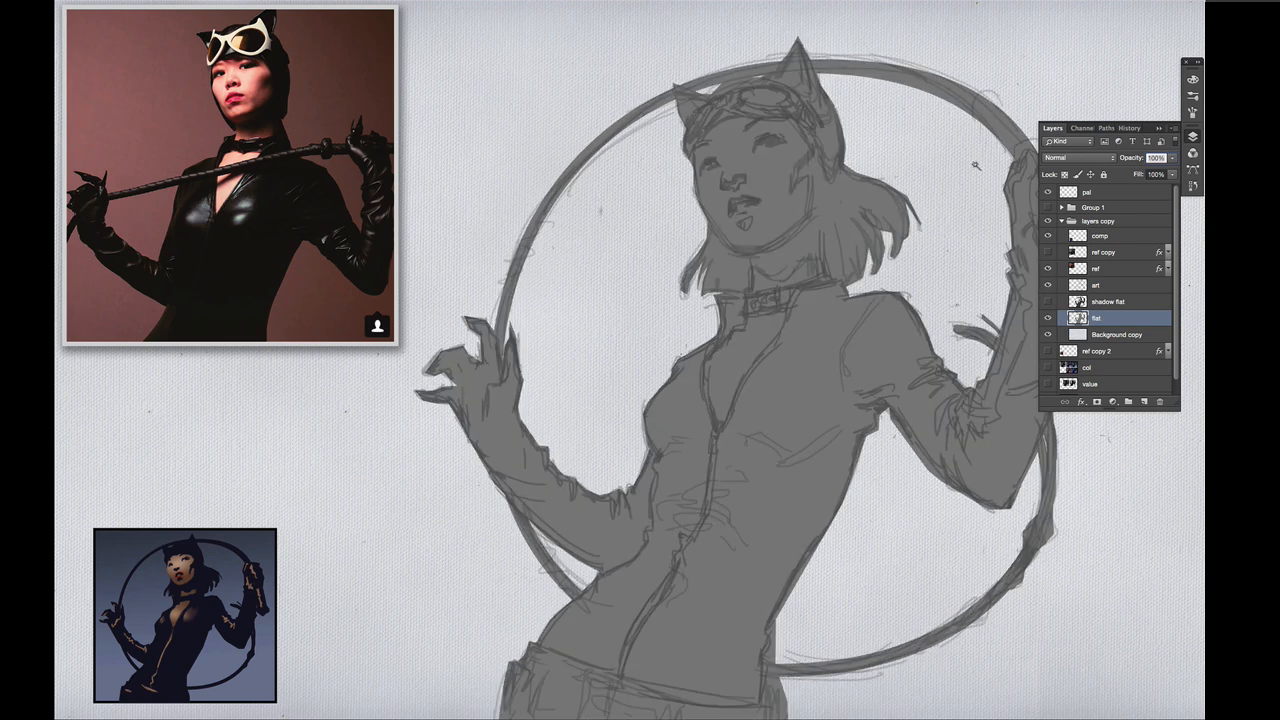
# - Turn the shadow flat layer back on over the flat silhouette and view the combined figure
pyautogui.click(1078, 302)
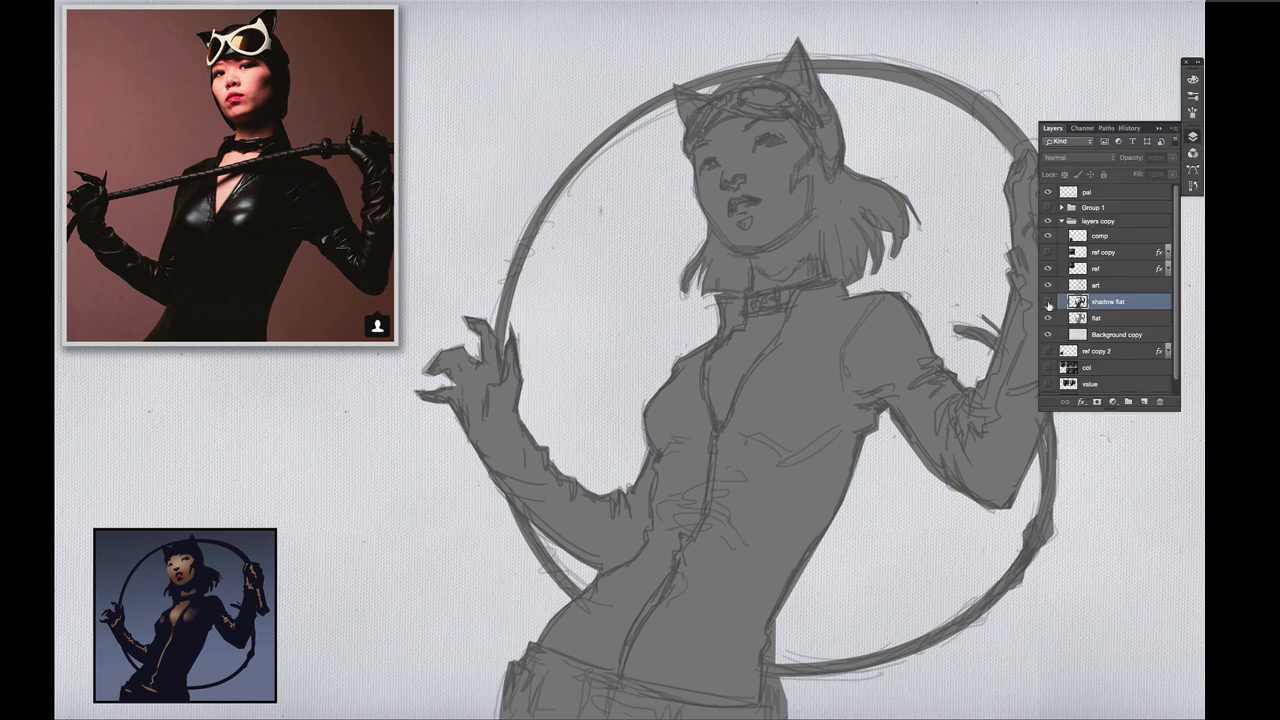
pyautogui.click(1047, 302)
pyautogui.press('Tab')
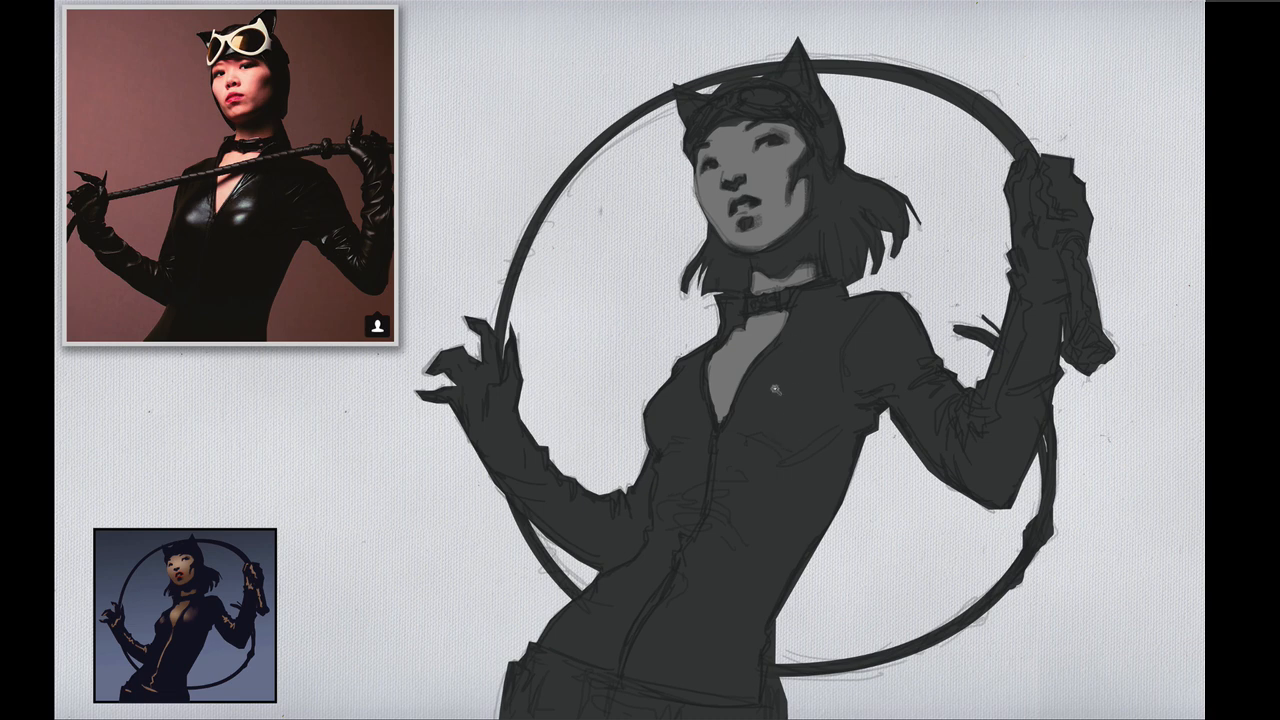
pyautogui.press('Tab')
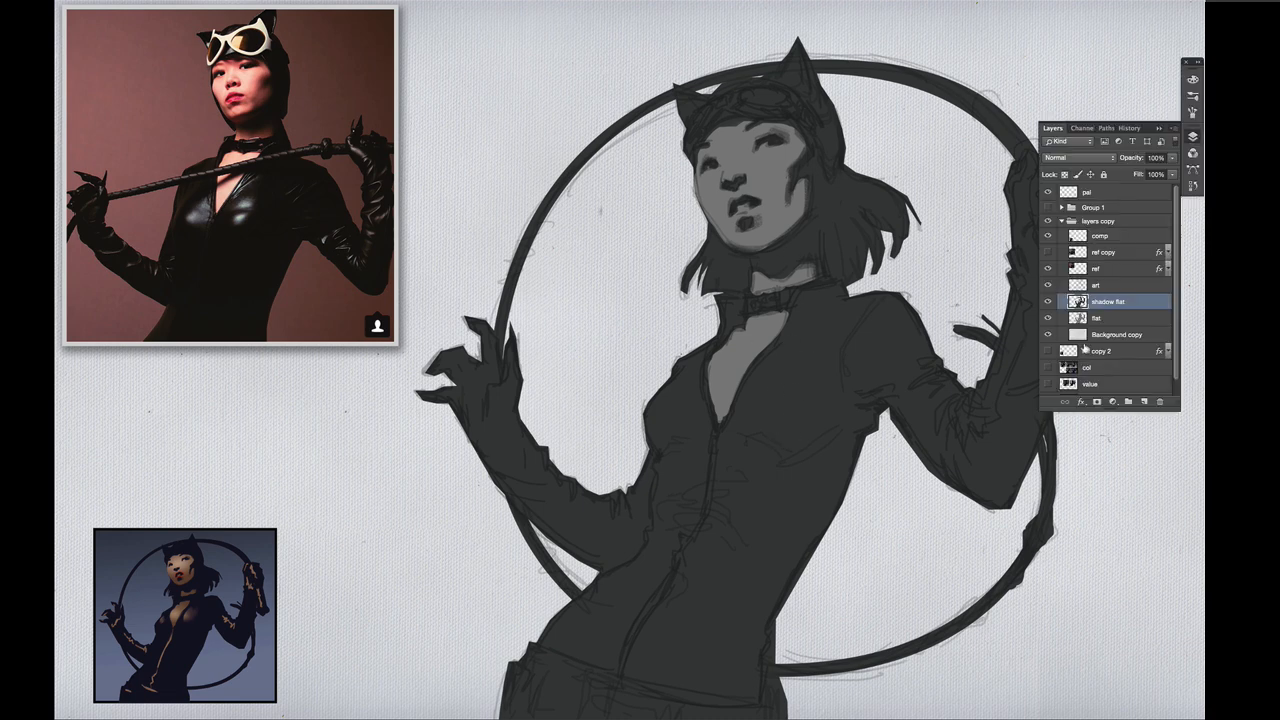
# - Fill the entire Background copy layer with mid grey and lower its opacity to 58%
pyautogui.click(1085, 335)
pyautogui.click(1048, 335)
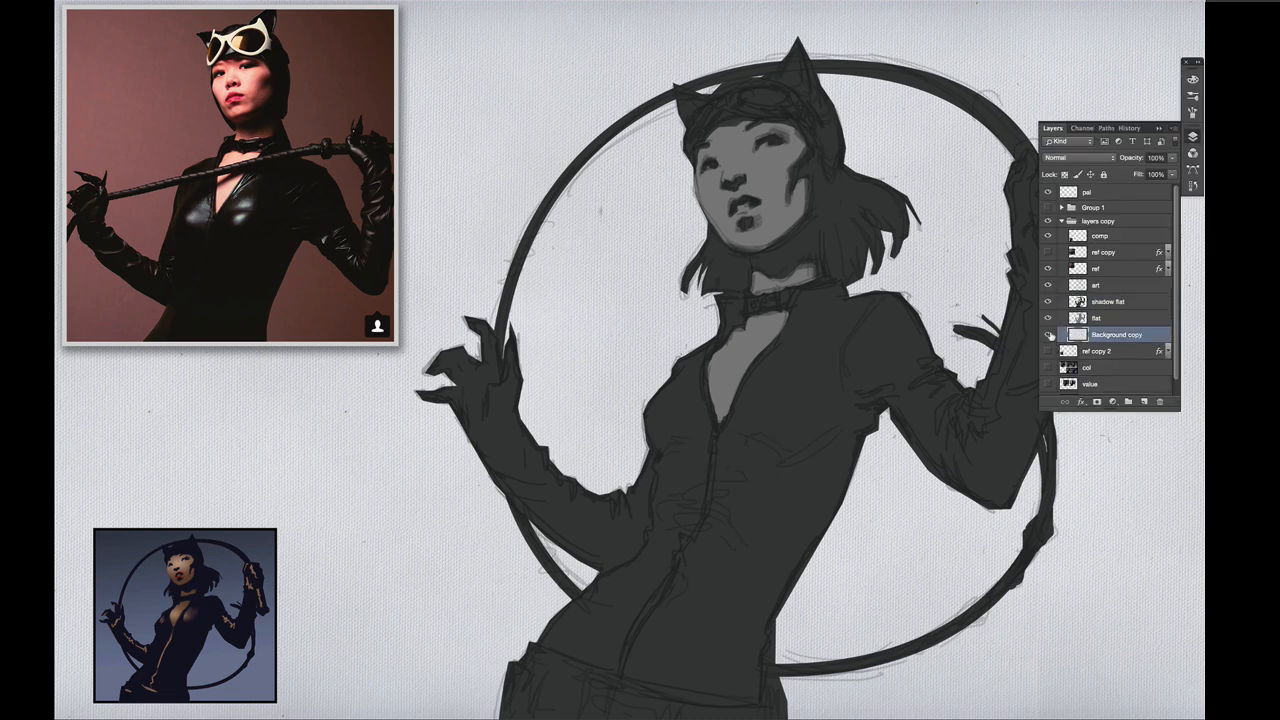
pyautogui.click(1115, 318)
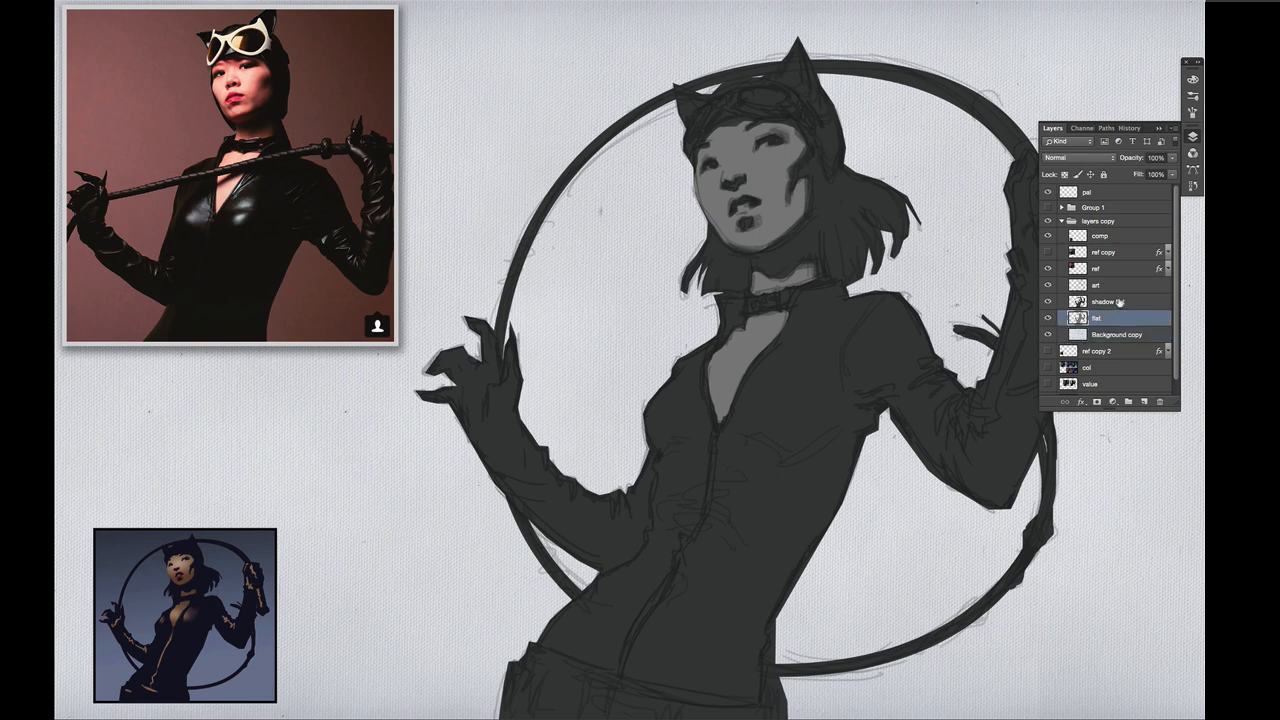
pyautogui.click(1118, 336)
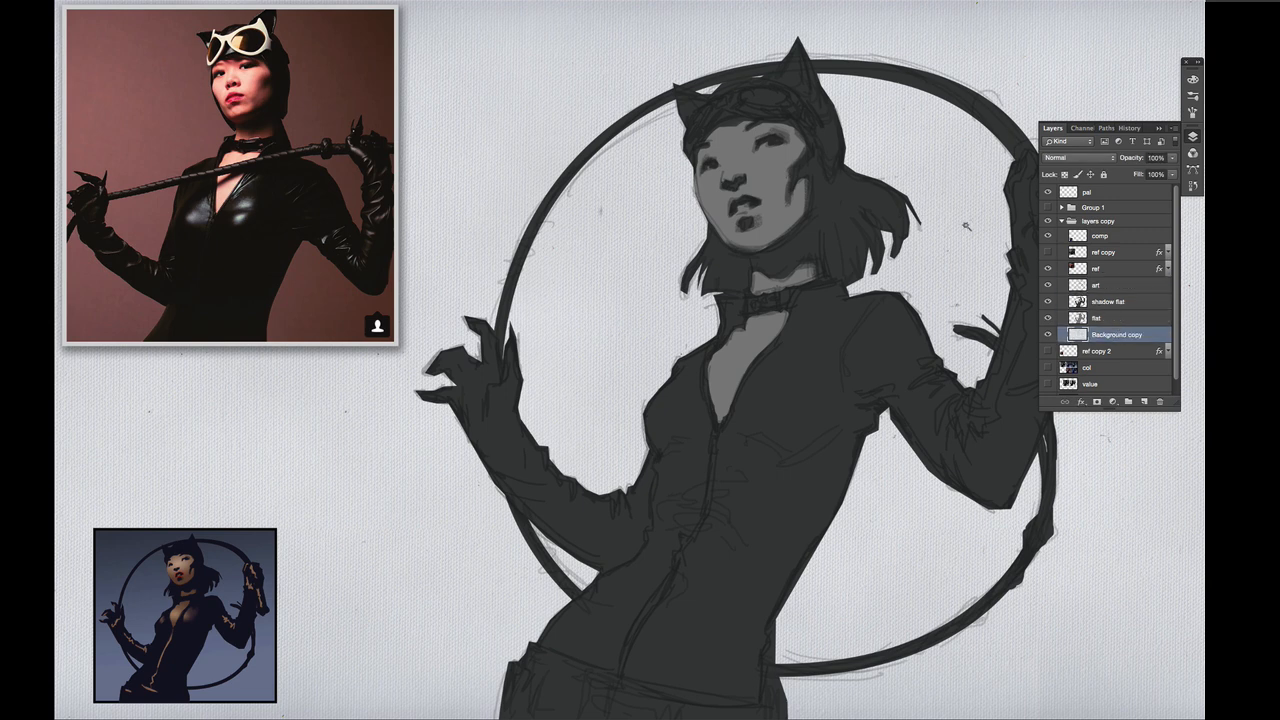
pyautogui.press('super+a')
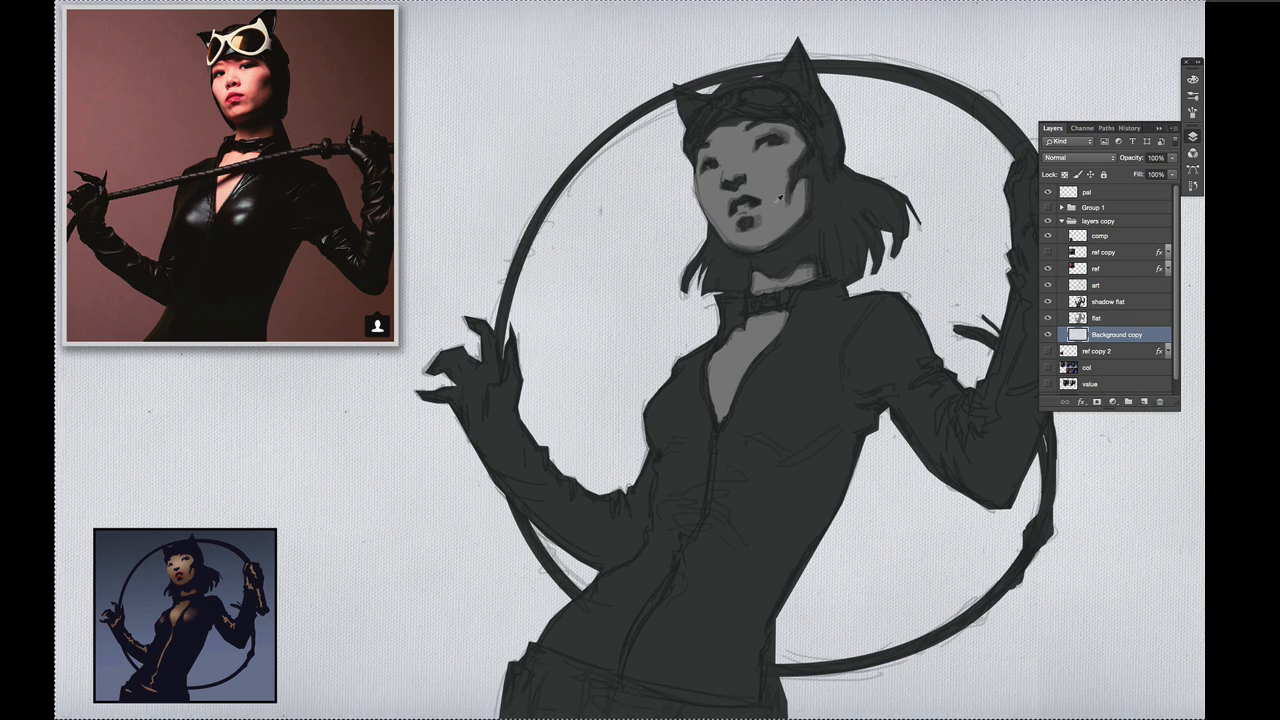
pyautogui.hotkey('alt', 'BackSpace')
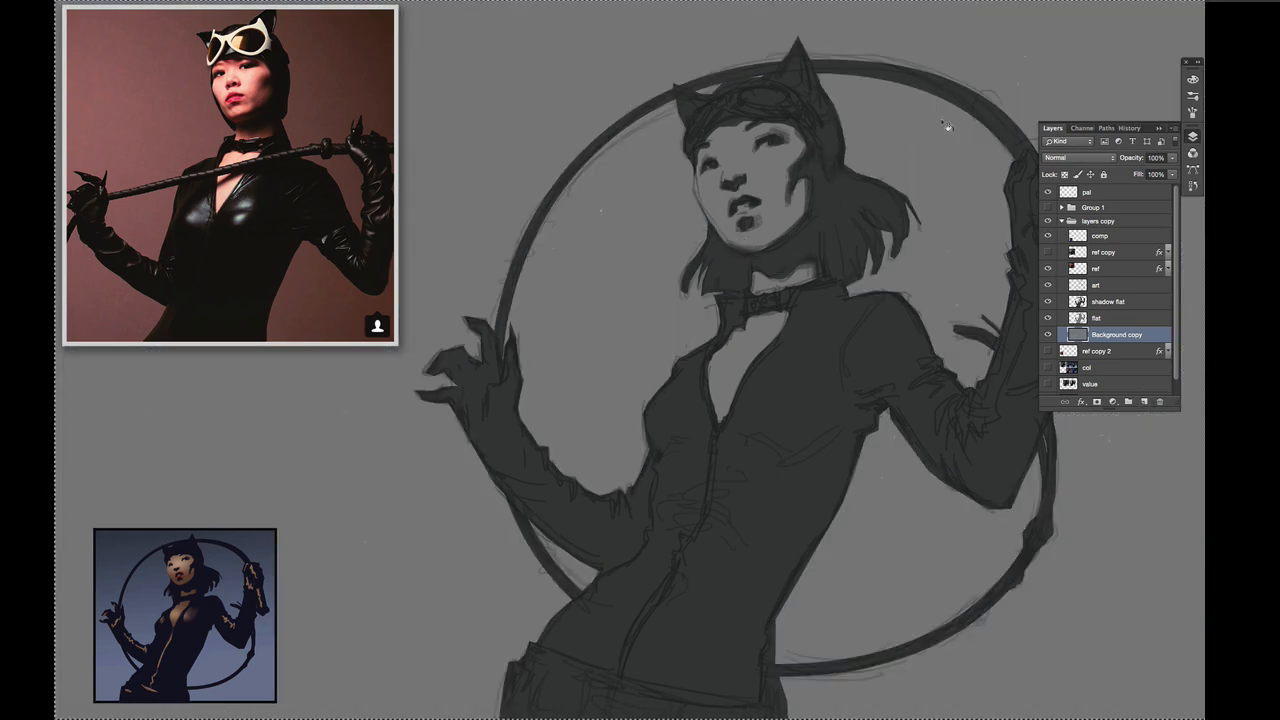
pyautogui.click(1173, 160)
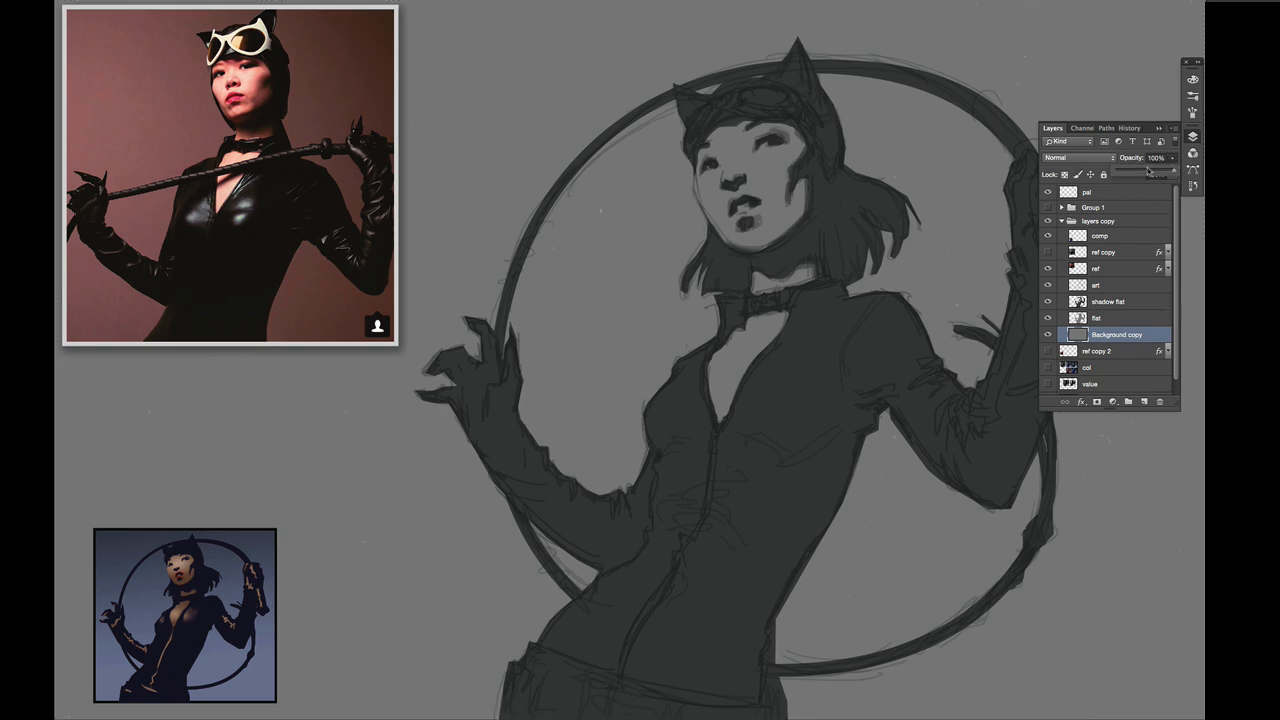
pyautogui.moveTo(1160, 172)
pyautogui.mouseDown()
pyautogui.moveTo(1139, 173)
pyautogui.moveTo(1150, 171)
pyautogui.mouseUp()
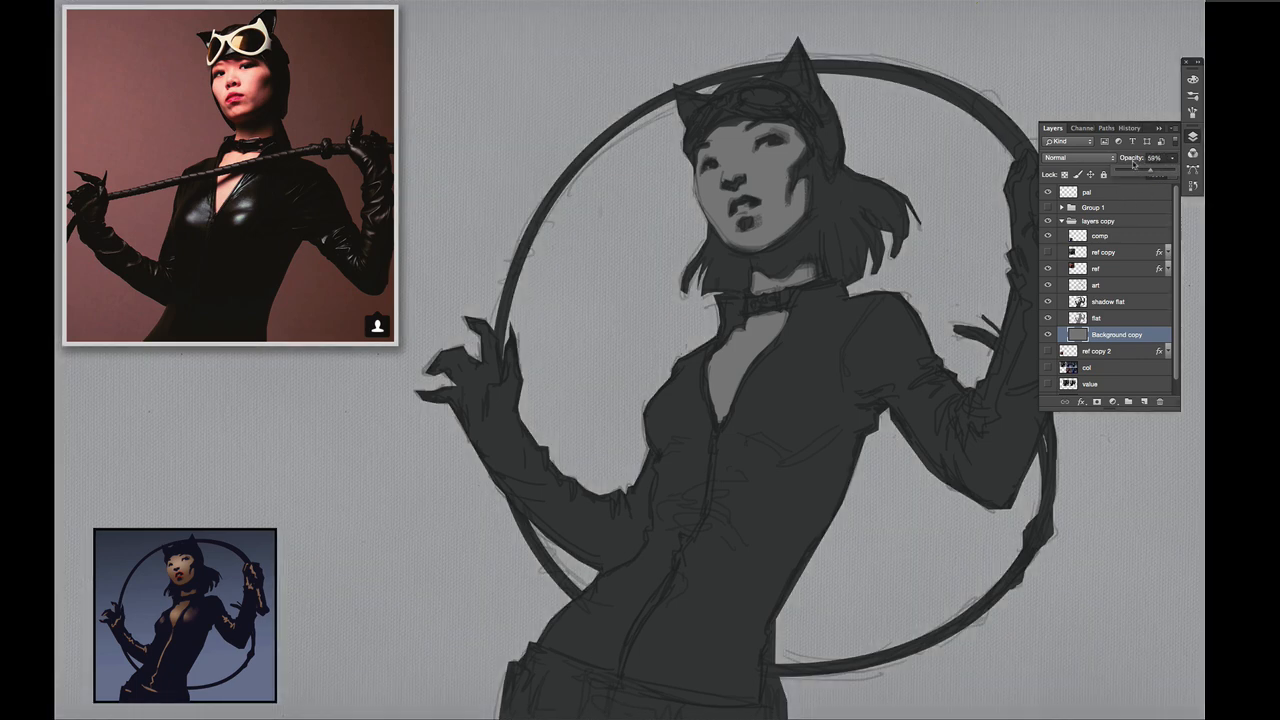
# - Darken the Background copy layer using Hue/Saturation with Lightness at -51, and set the layer's opacity to 50%
pyautogui.hotkey('ctrl', 'u')
pyautogui.moveTo(820, 556); pyautogui.dragTo(781, 559)
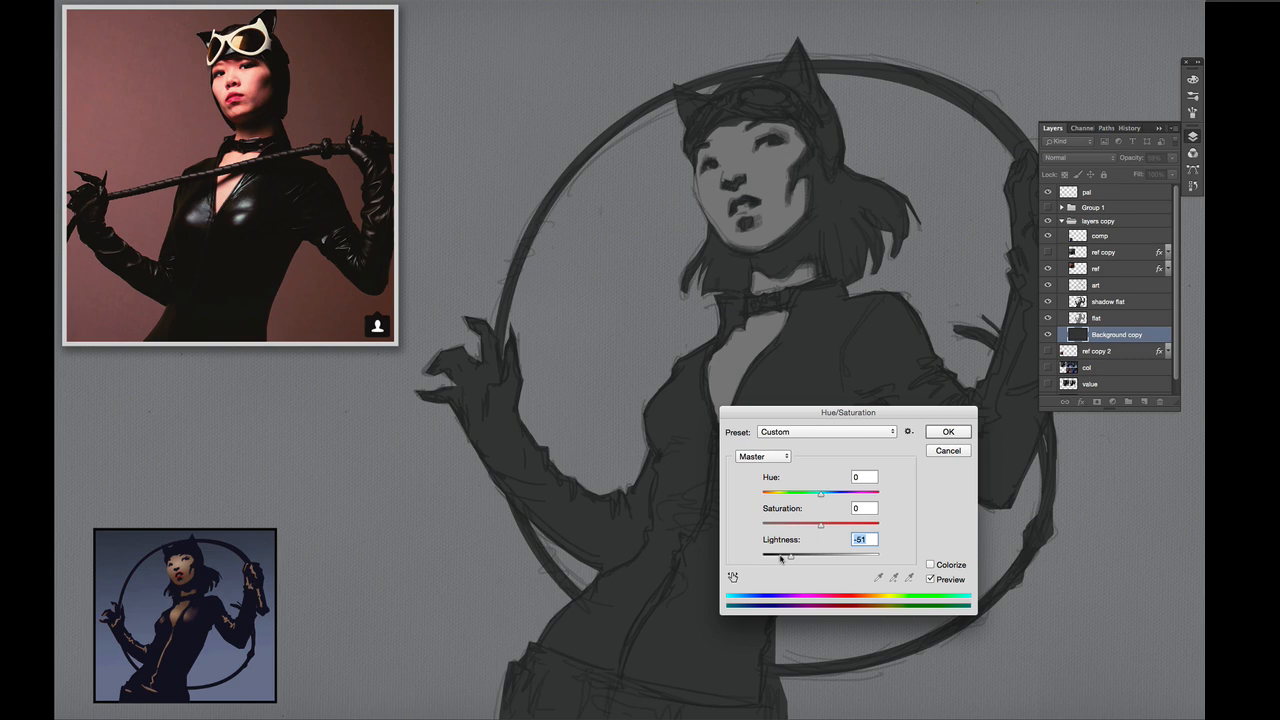
pyautogui.click(956, 438)
pyautogui.click(1173, 160)
pyautogui.moveTo(1150, 172)
pyautogui.mouseDown()
pyautogui.moveTo(1135, 173)
pyautogui.moveTo(1147, 173)
pyautogui.mouseUp()
# - Revert the grey fill and opacity changes on the Background copy layer to restore its light canvas texture
pyautogui.click(1100, 318)
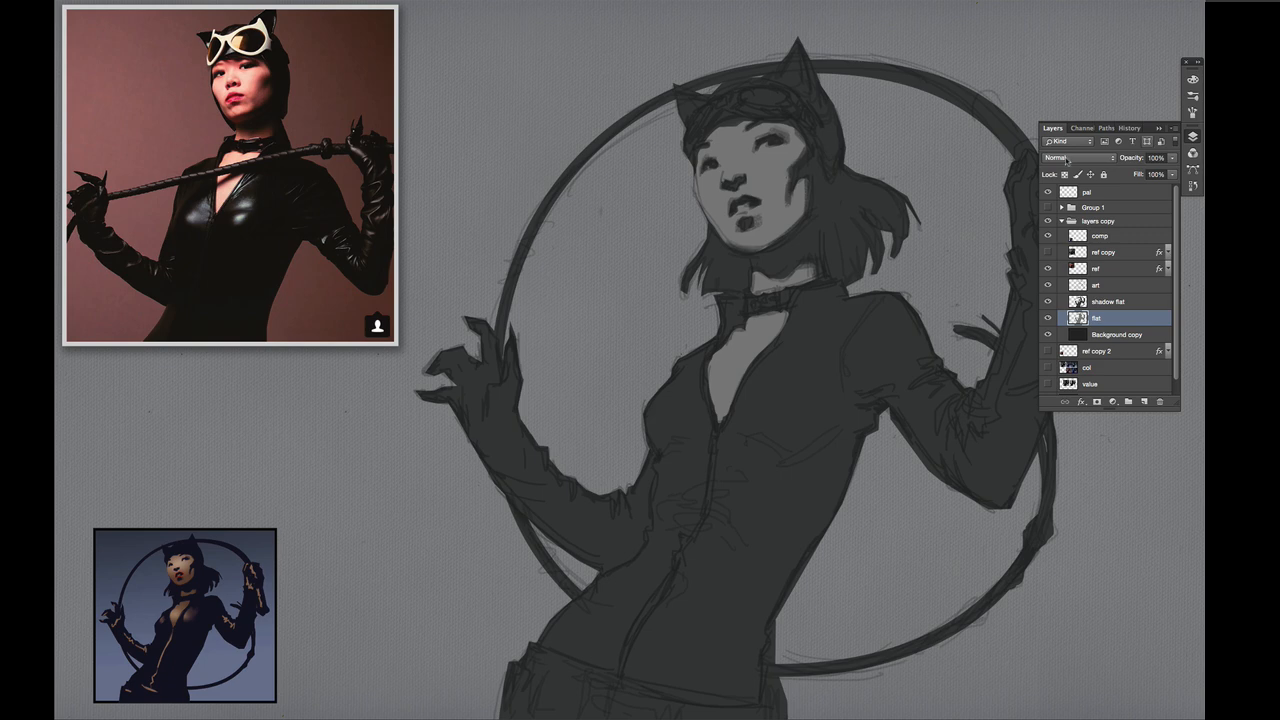
pyautogui.click(1110, 334)
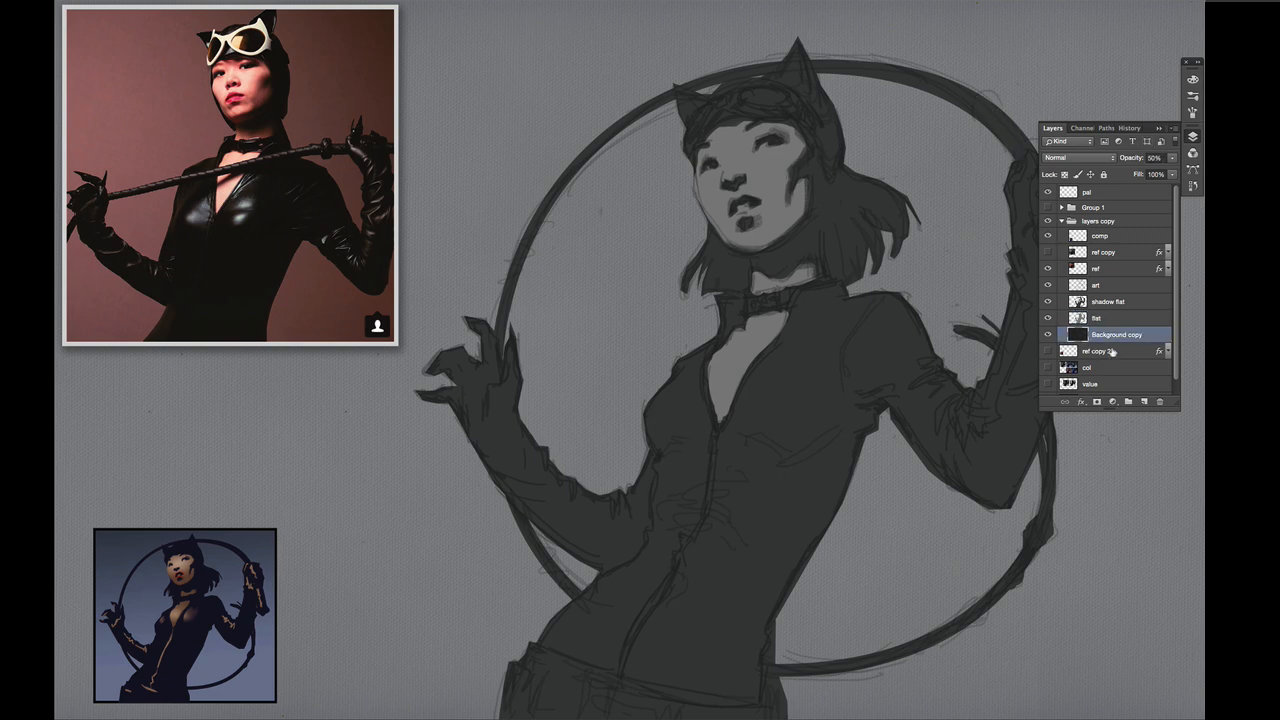
pyautogui.scroll(-1, 1113, 345)
pyautogui.press('0')
pyautogui.press('super+a')
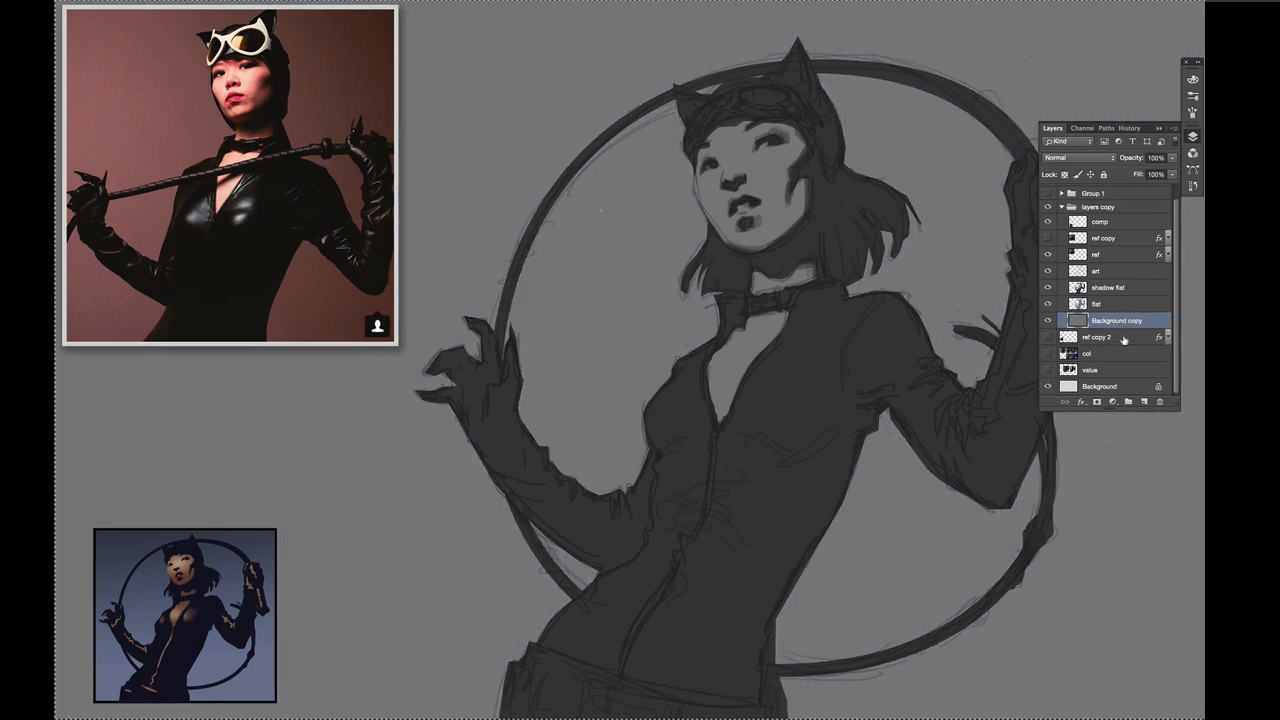
pyautogui.press('Delete')
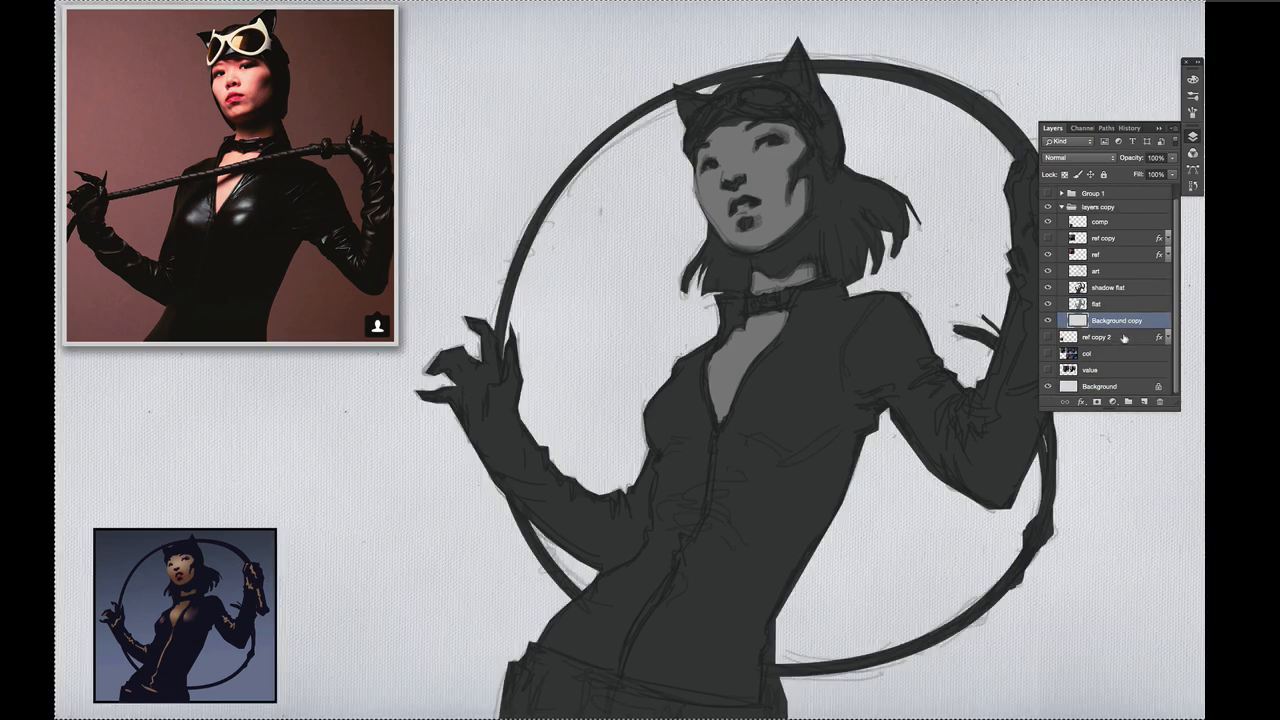
# - Add a new layer above Background copy, fill it with black at 50% opacity, and make the art layer active
pyautogui.click(1144, 401)
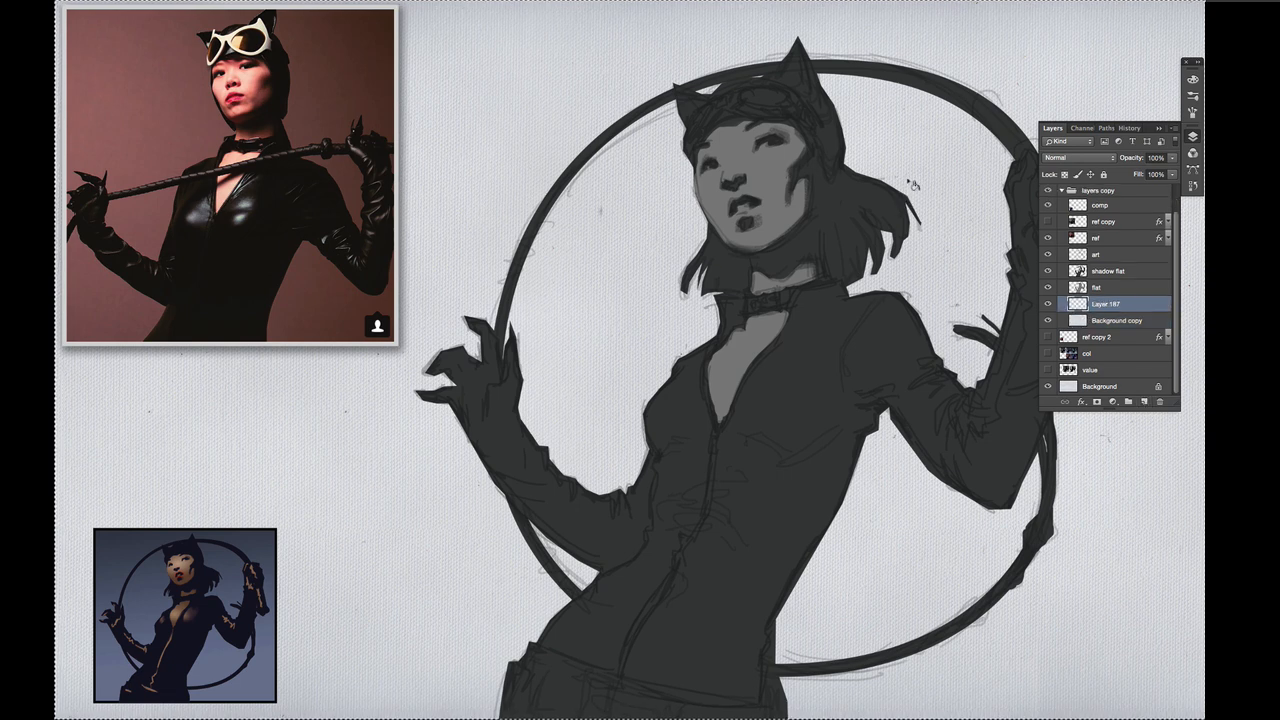
pyautogui.hotkey('alt', 'BackSpace')
pyautogui.moveTo(1176, 159); pyautogui.dragTo(1146, 173)
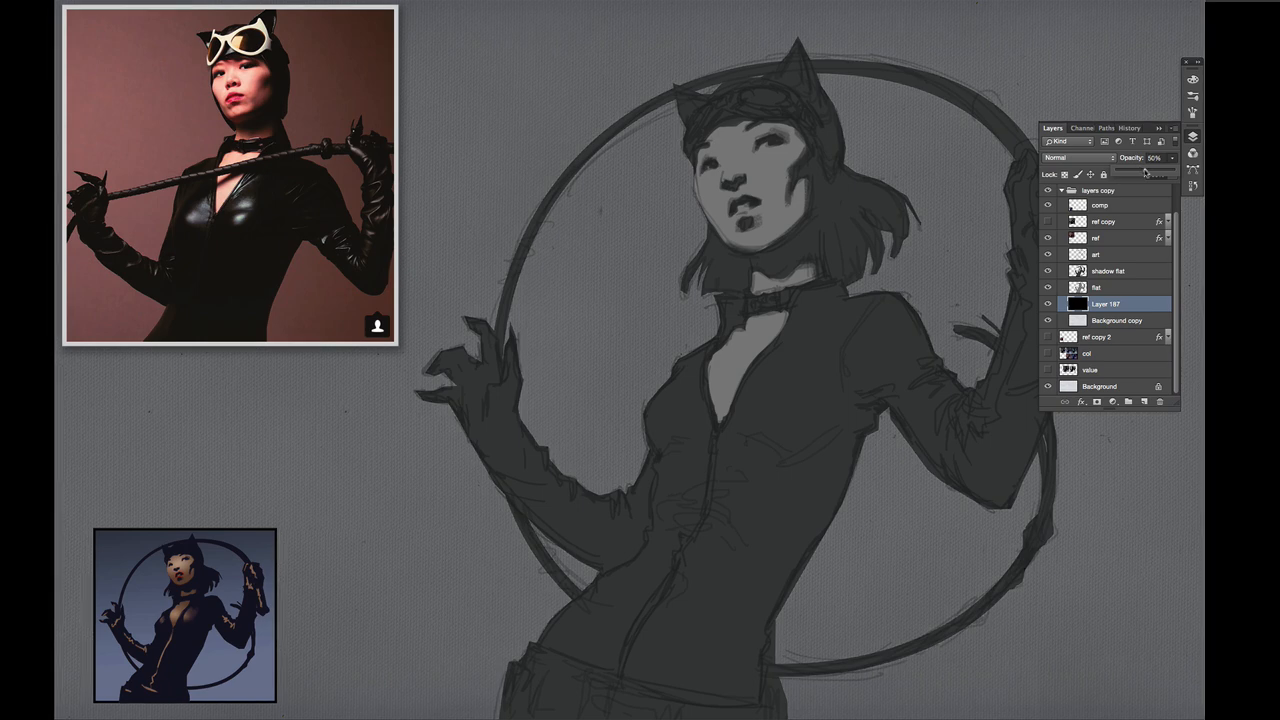
pyautogui.click(1118, 287)
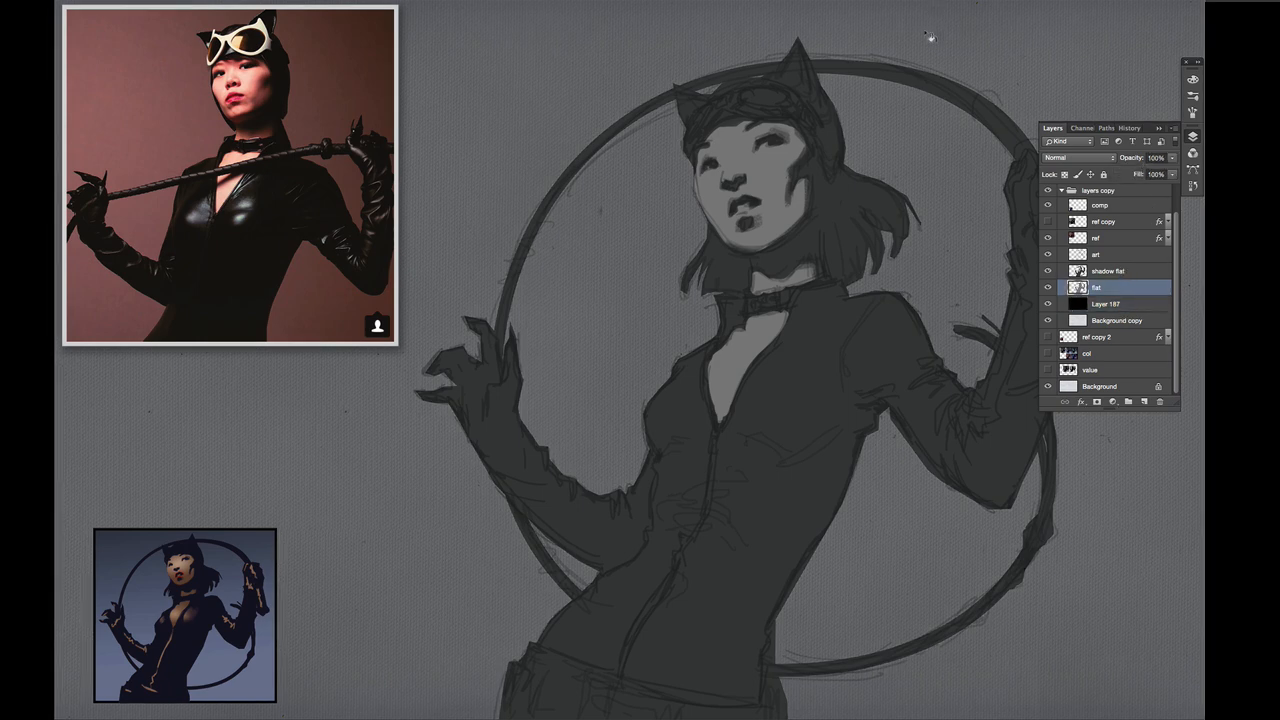
pyautogui.click(1137, 256)
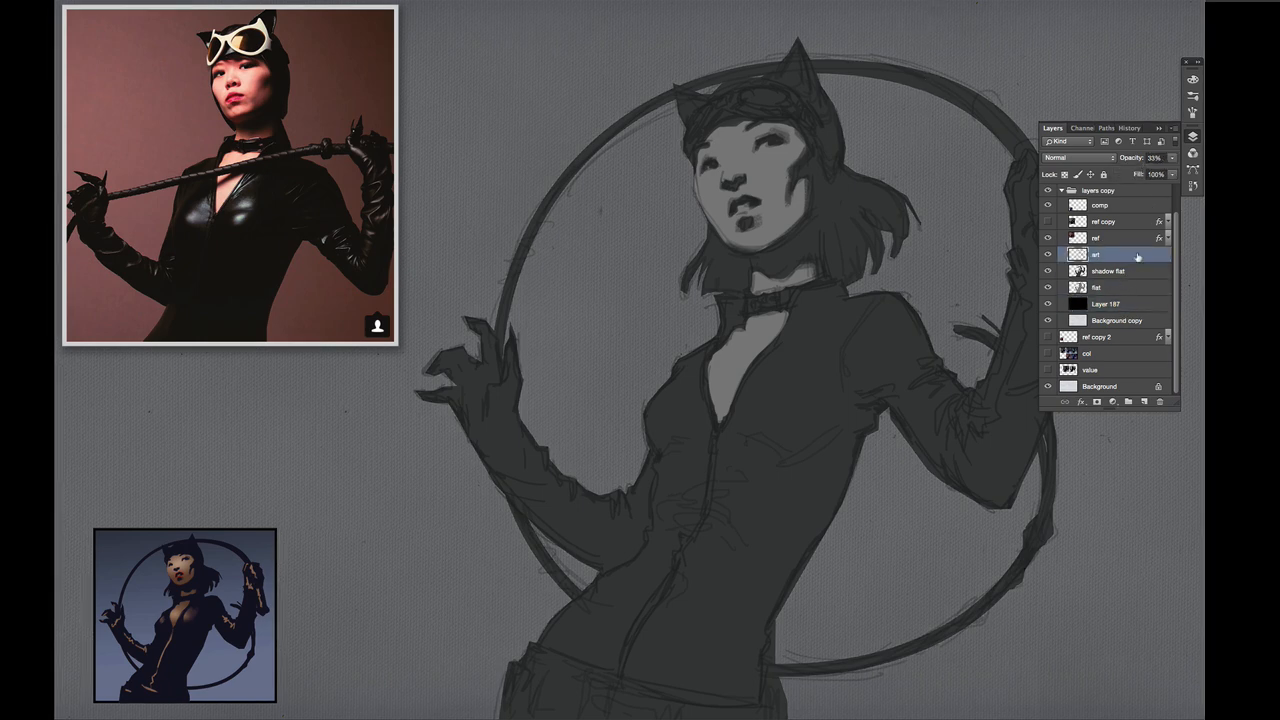
# - Hide the shadow flat layer and make the flat layer active
pyautogui.click(1192, 140)
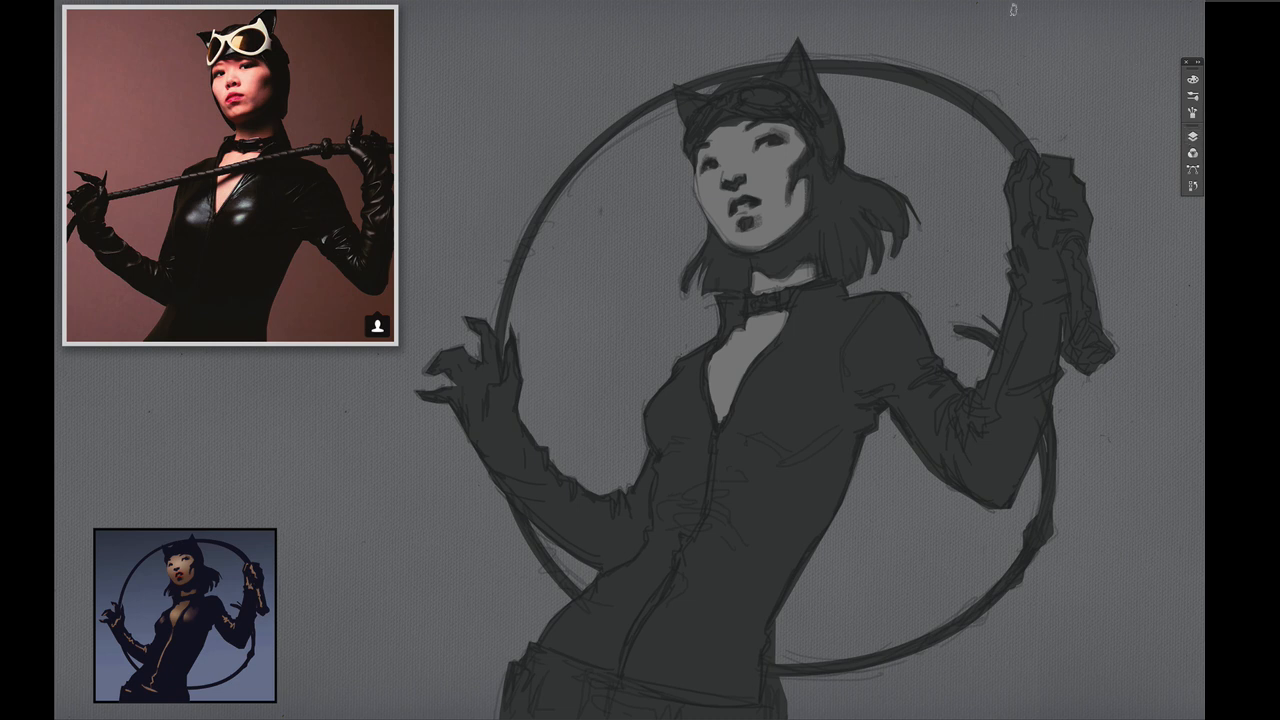
pyautogui.click(1186, 139)
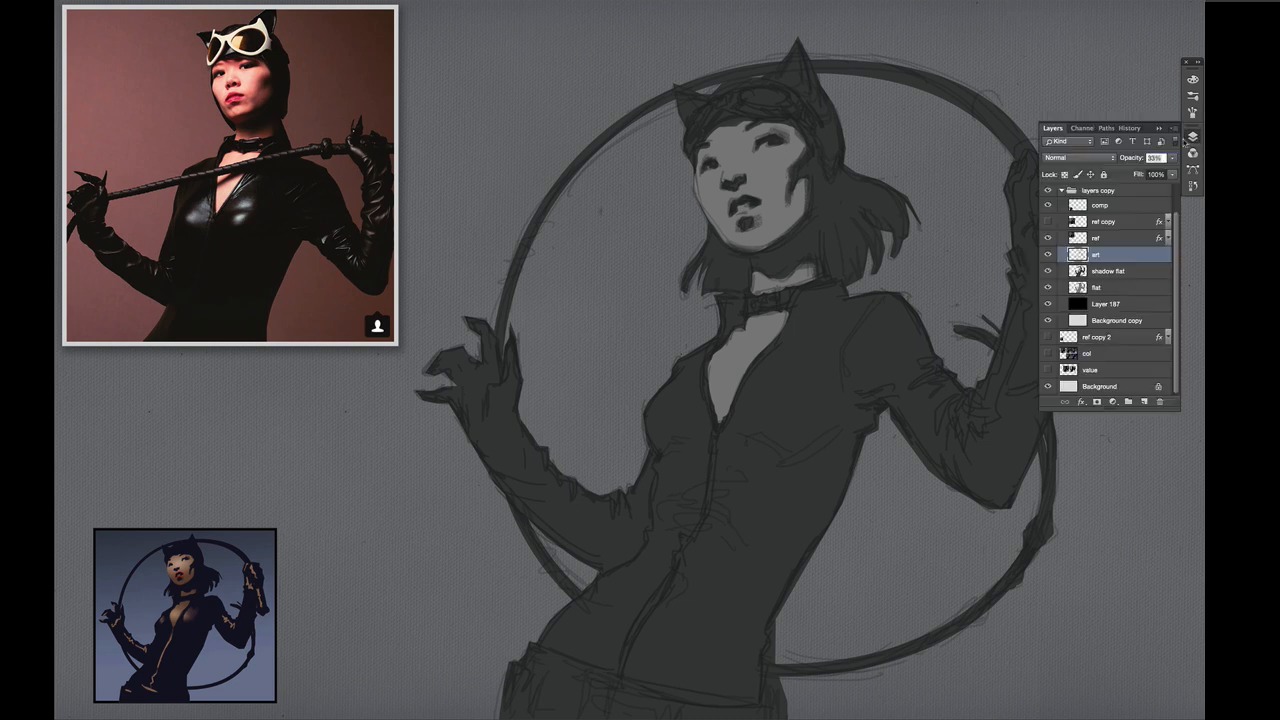
pyautogui.click(1110, 271)
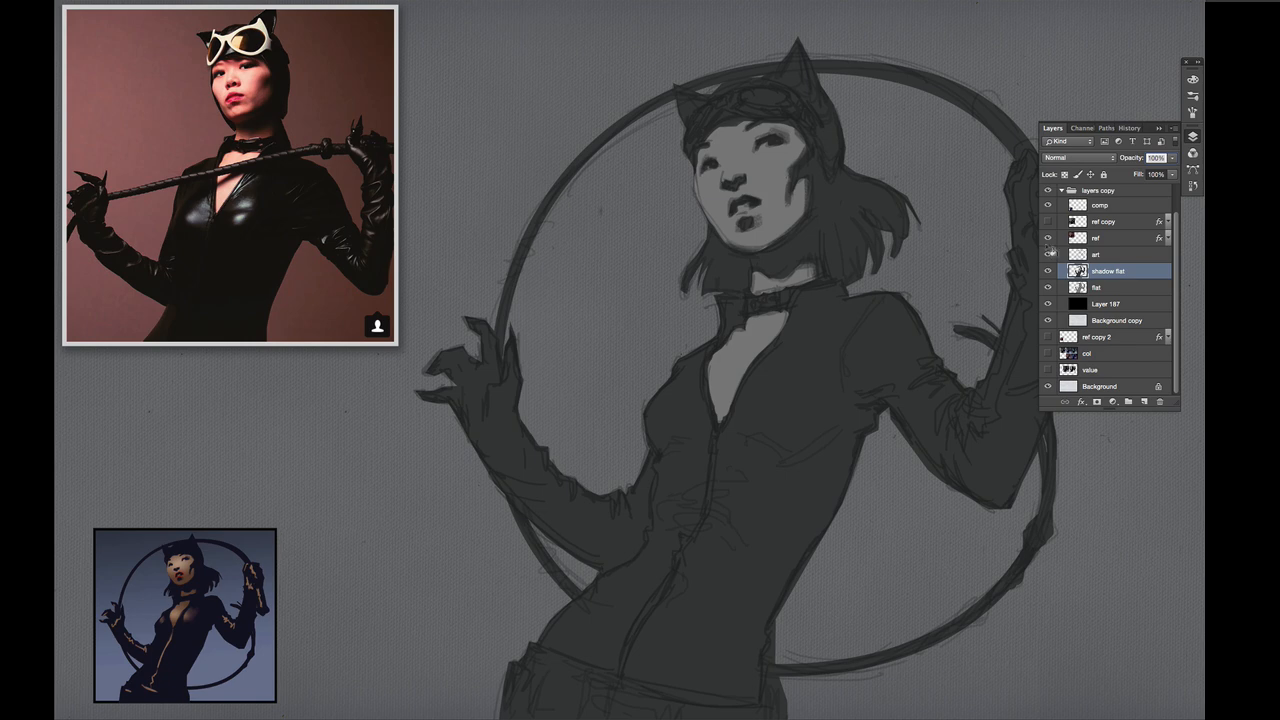
pyautogui.click(1048, 271)
pyautogui.click(1097, 288)
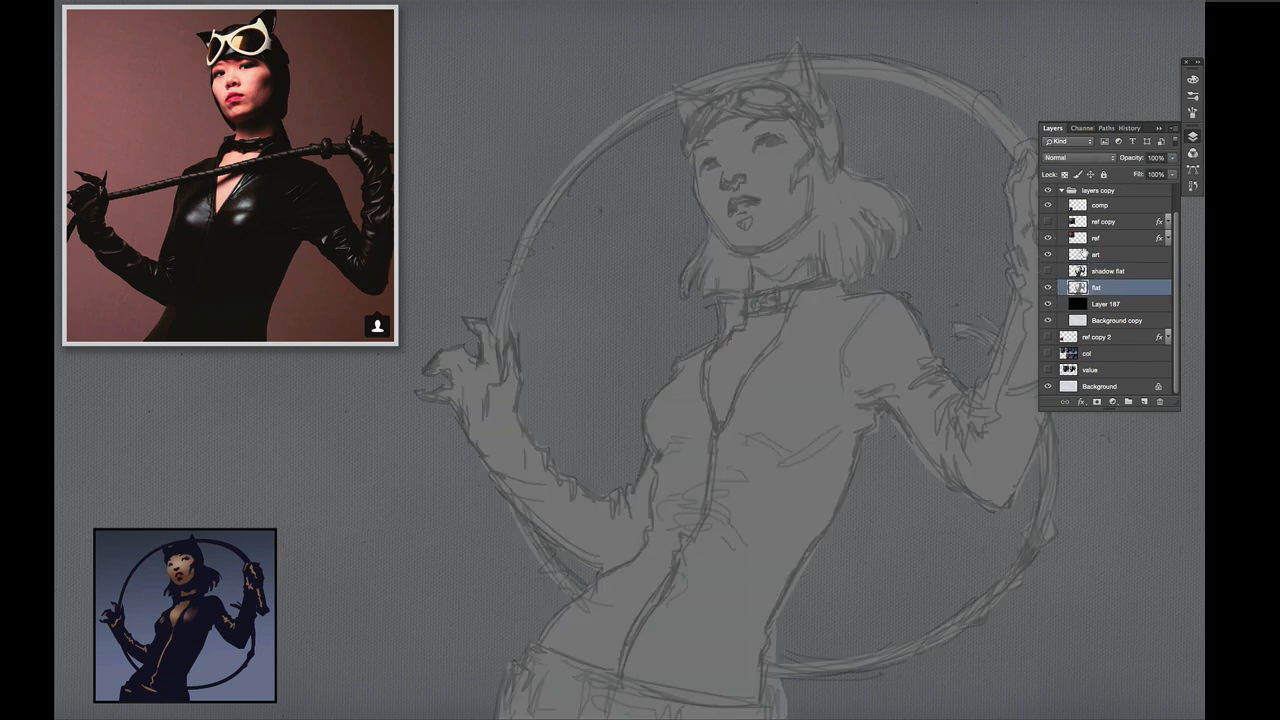
pyautogui.click(1096, 254)
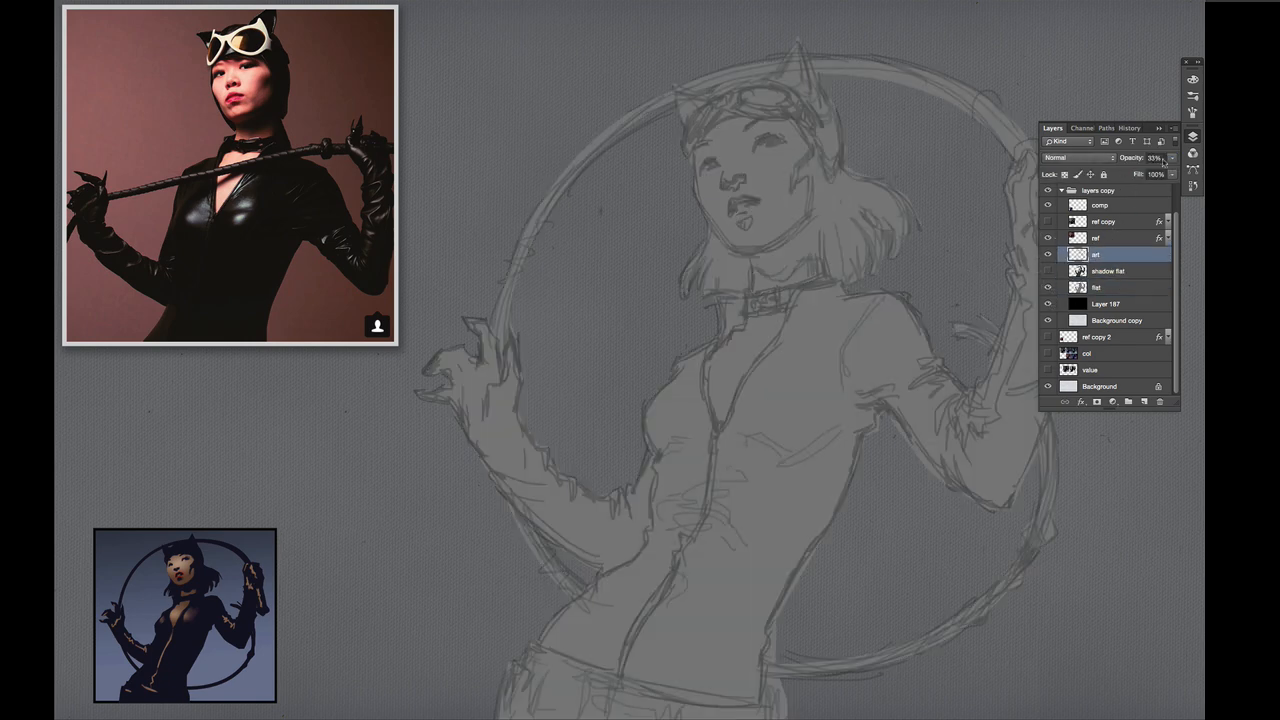
pyautogui.click(1105, 288)
pyautogui.click(1192, 136)
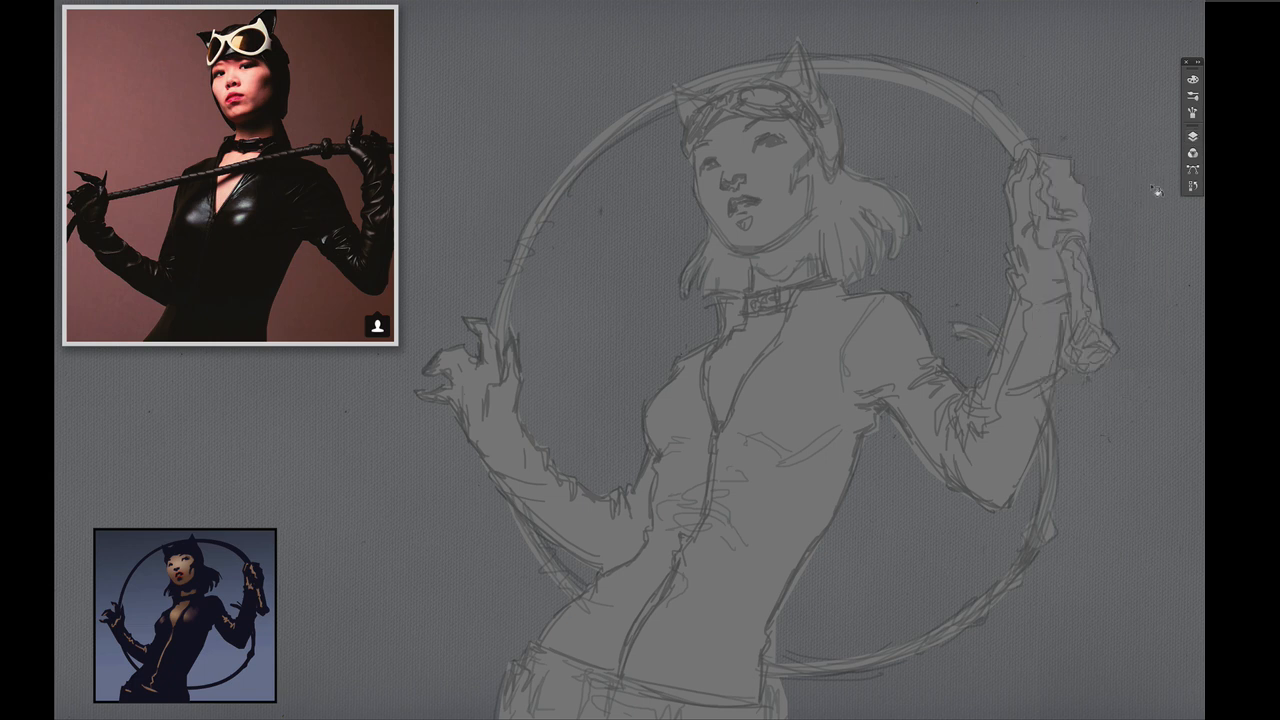
# - Colorize the flat layer blue using Hue/Saturation with Hue 239 and Saturation 25
pyautogui.hotkey('ctrl', 'u')
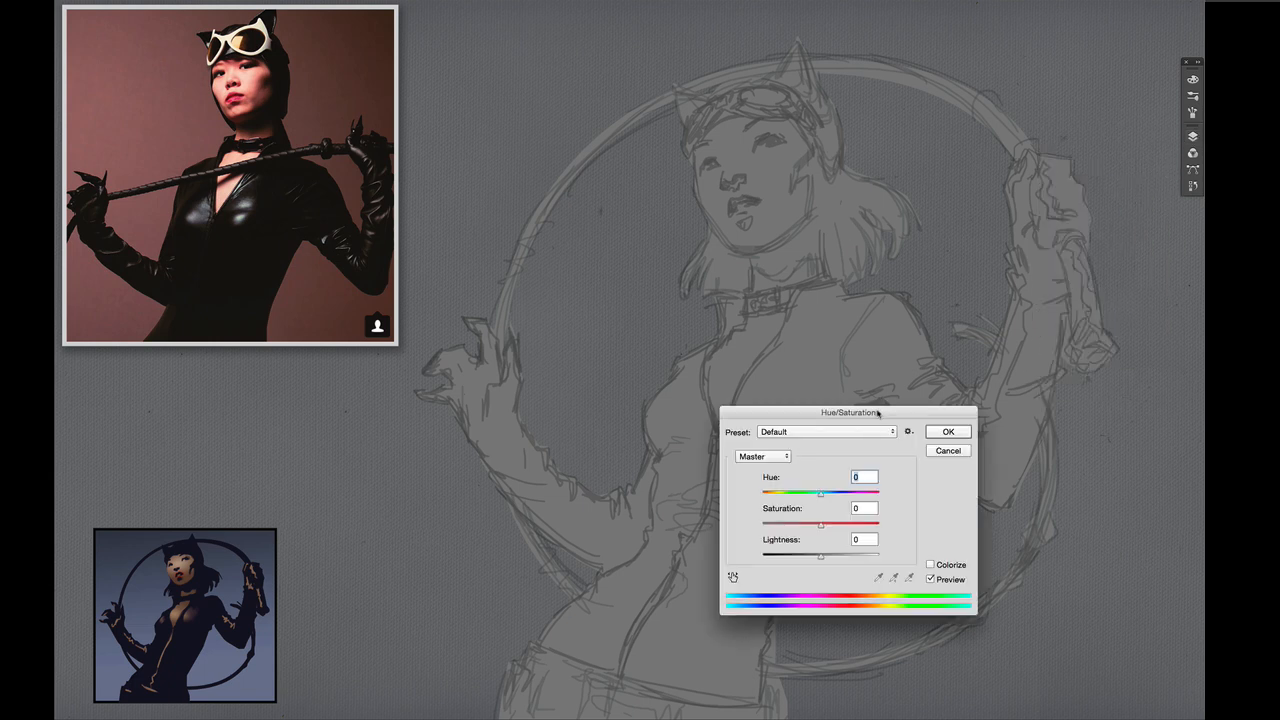
pyautogui.moveTo(878, 412); pyautogui.dragTo(349, 363)
pyautogui.click(353, 511)
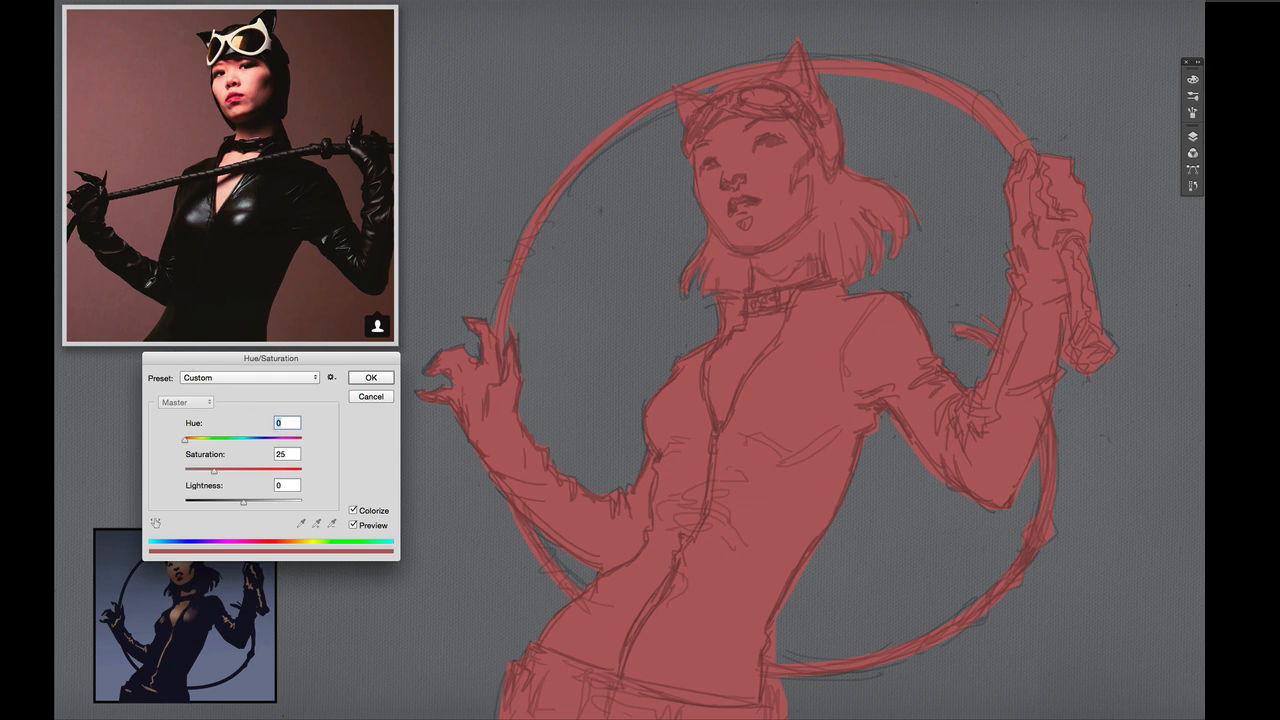
pyautogui.moveTo(222, 440)
pyautogui.mouseDown()
pyautogui.moveTo(284, 440)
pyautogui.moveTo(262, 440)
pyautogui.mouseUp()
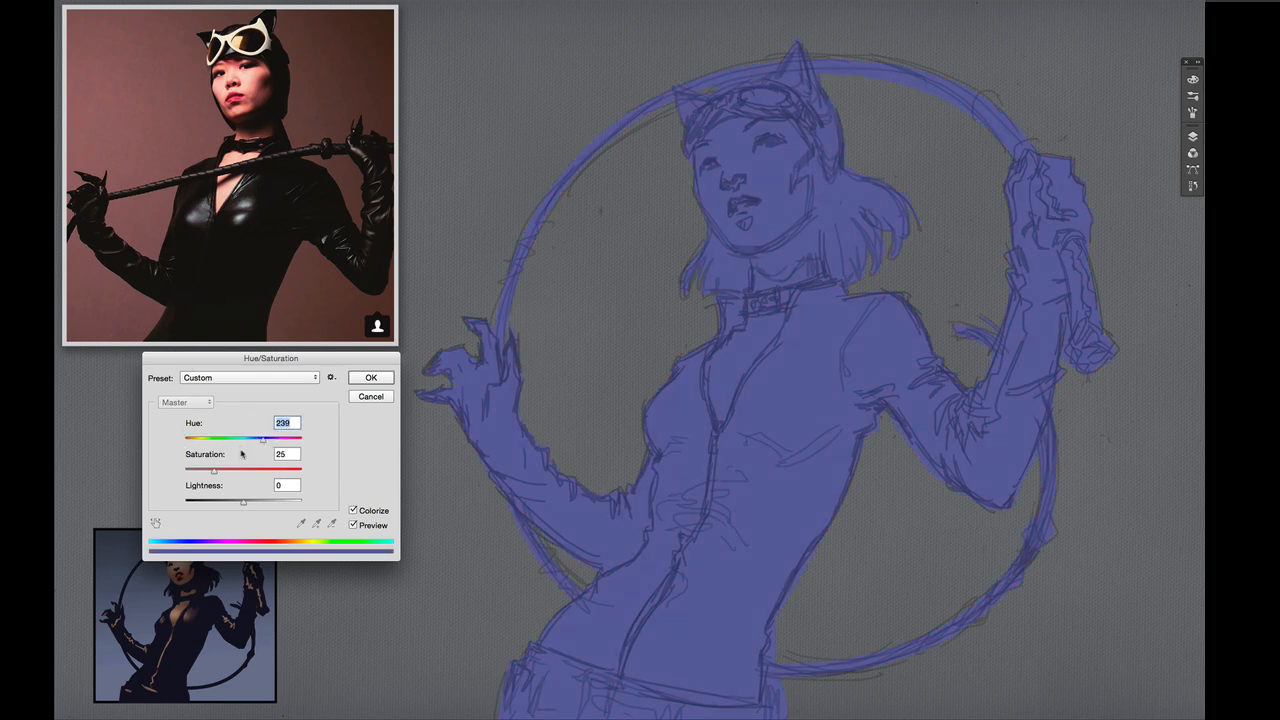
pyautogui.moveTo(318, 357); pyautogui.dragTo(377, 372)
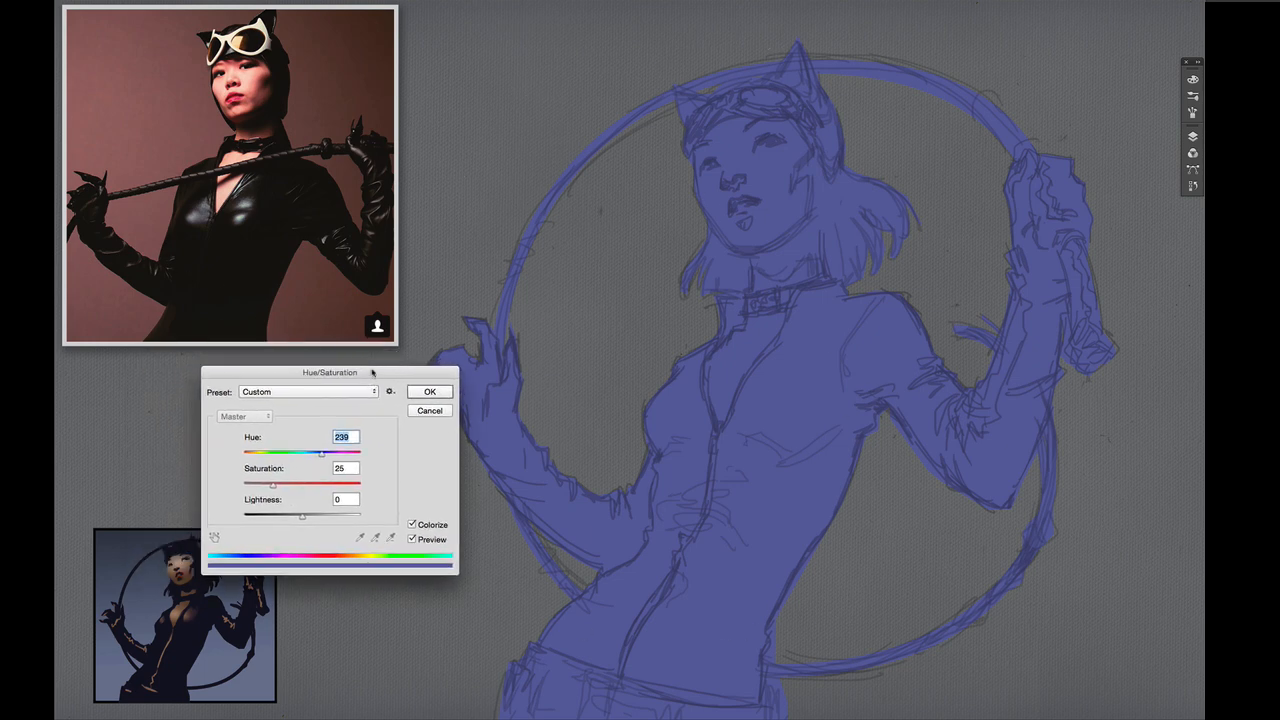
pyautogui.moveTo(372, 372)
pyautogui.mouseDown()
pyautogui.moveTo(316, 367)
pyautogui.moveTo(360, 361)
pyautogui.mouseUp()
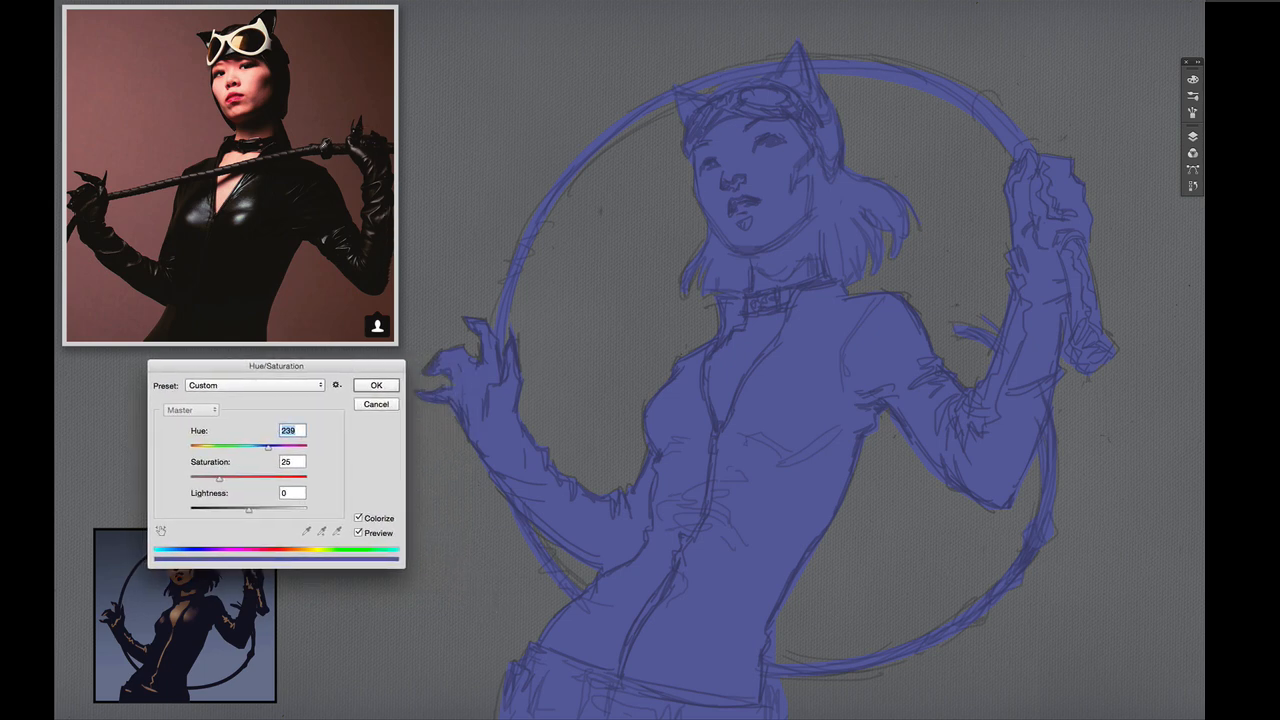
pyautogui.moveTo(341, 364); pyautogui.dragTo(352, 306)
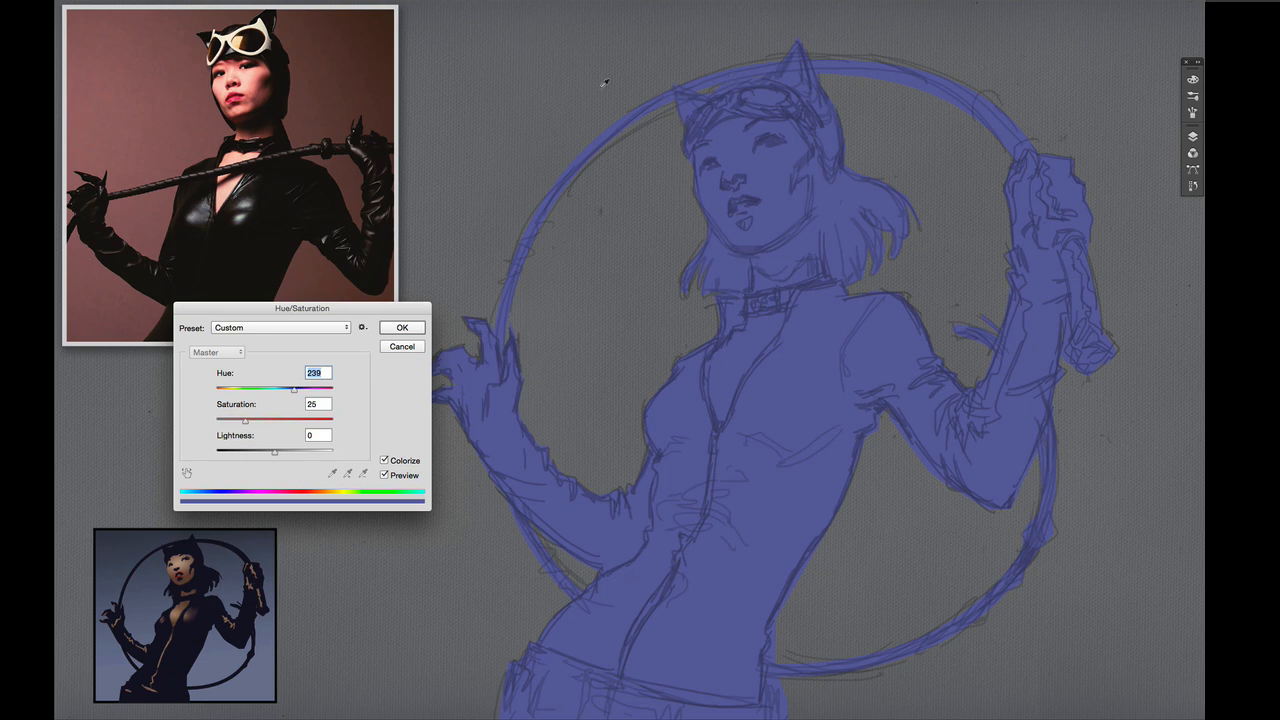
pyautogui.click(402, 329)
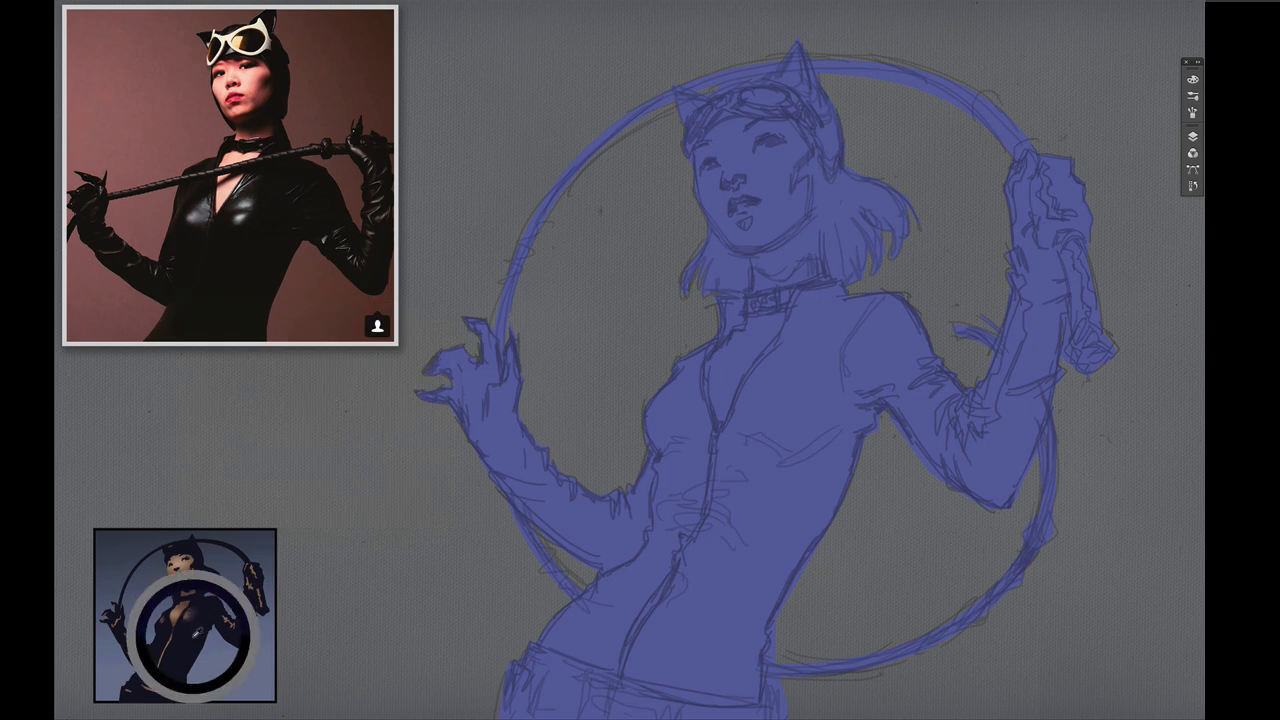
# - Fill a new layer clipped to the flat layer with dark navy and merge it down into flat
pyautogui.click(1190, 80)
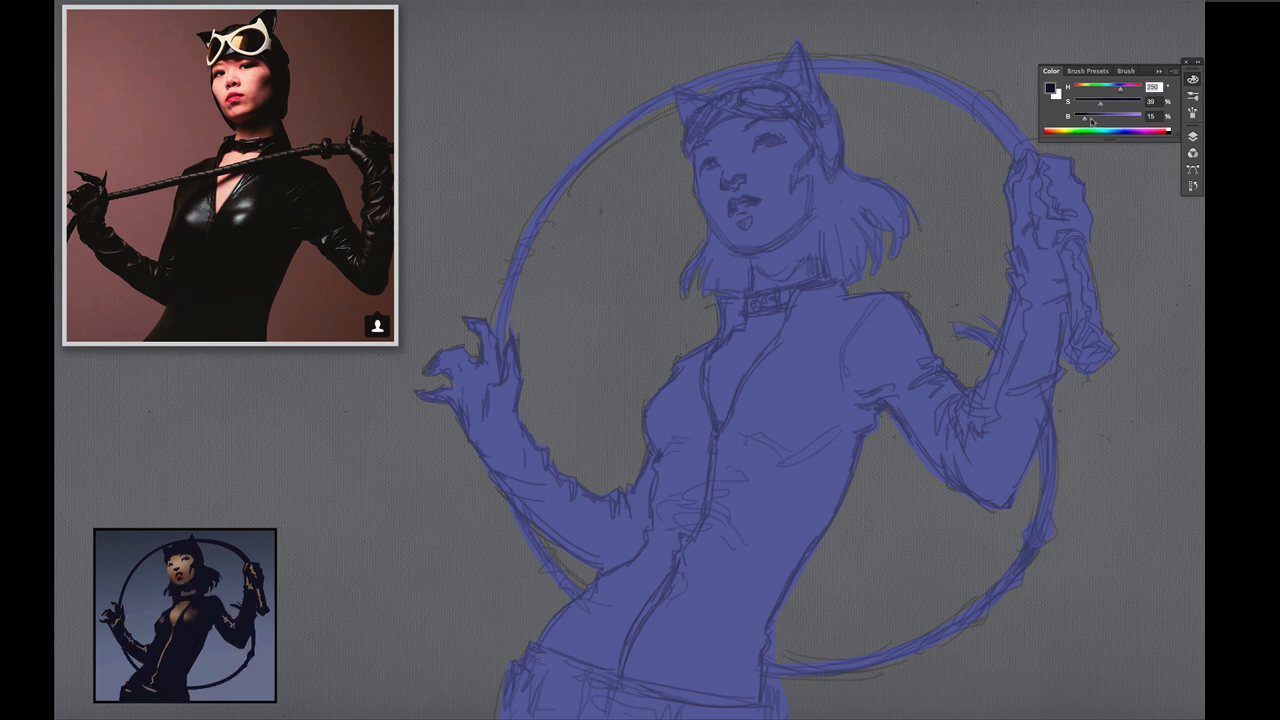
pyautogui.click(1192, 136)
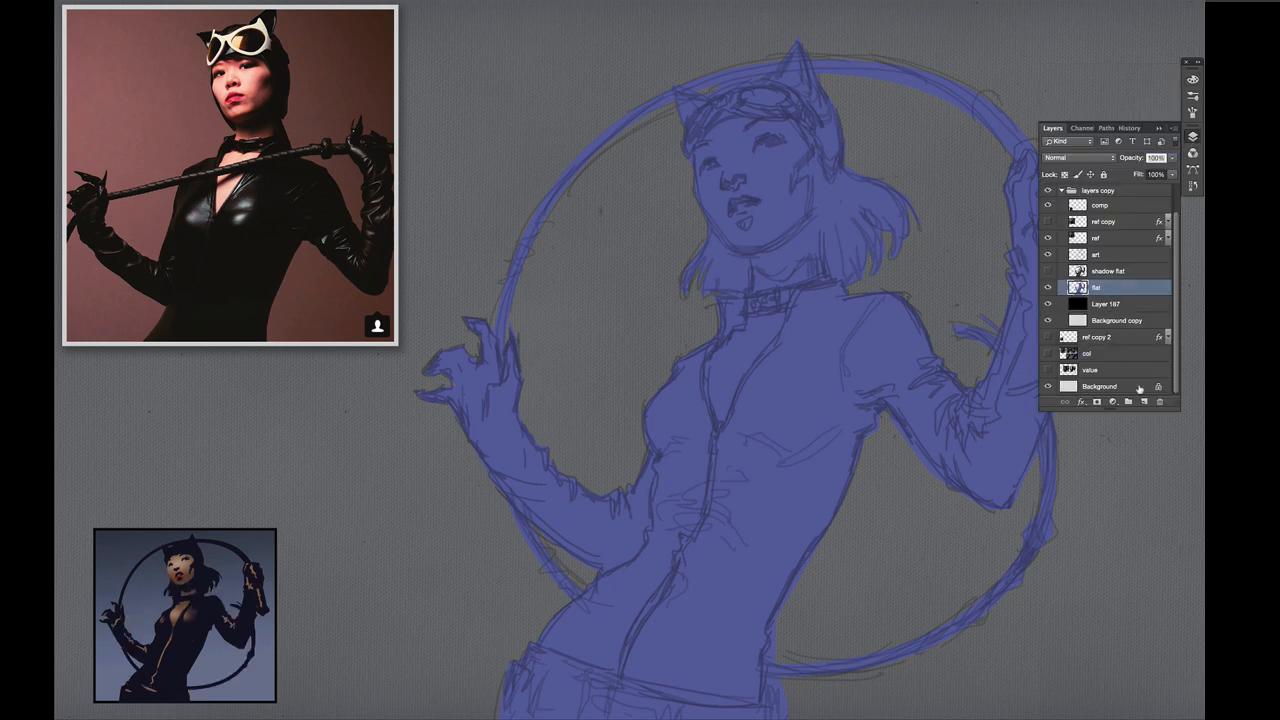
pyautogui.click(1145, 402)
pyautogui.keyDown('alt'); pyautogui.click(1128, 278); pyautogui.keyUp('alt')
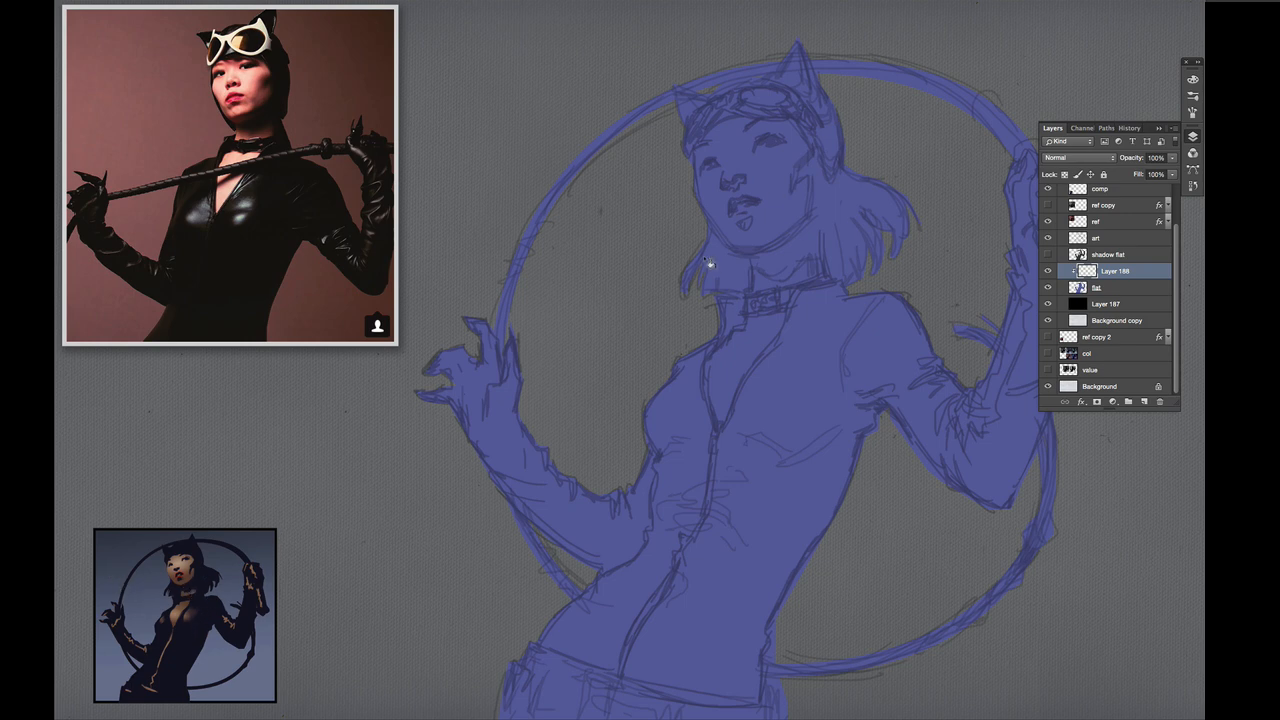
pyautogui.click(760, 198)
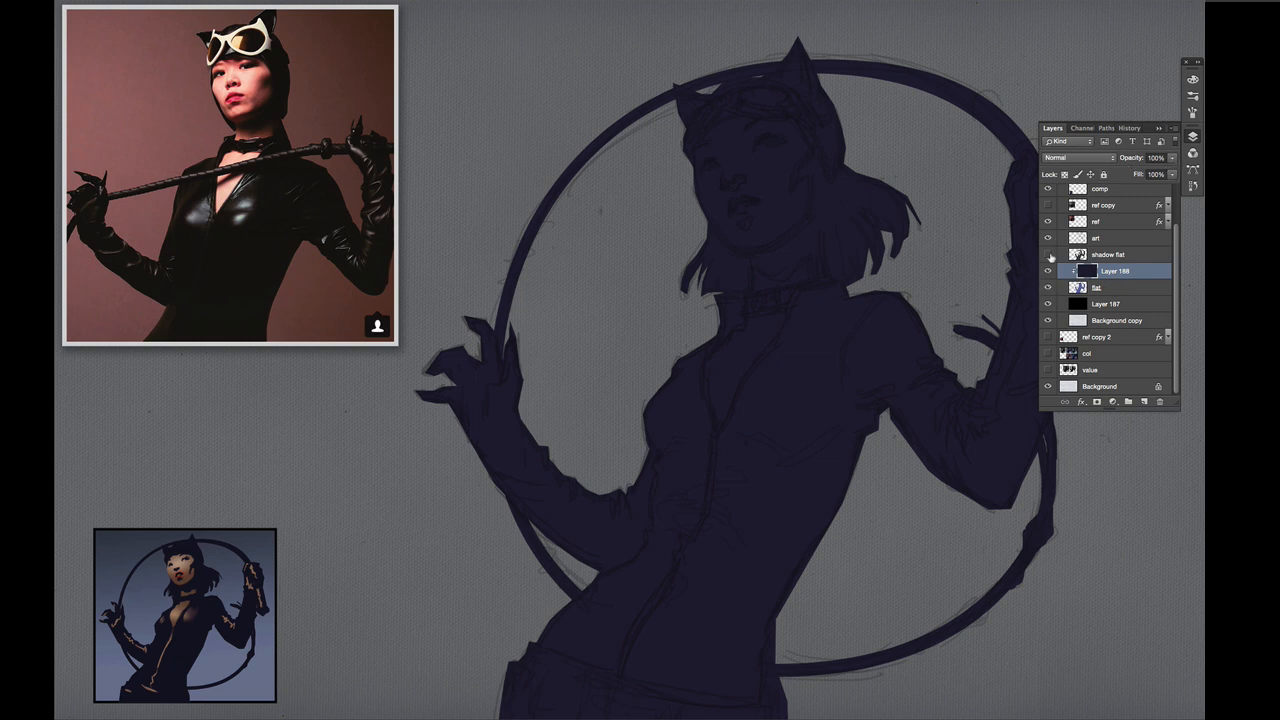
pyautogui.hotkey('ctrl', 'e')
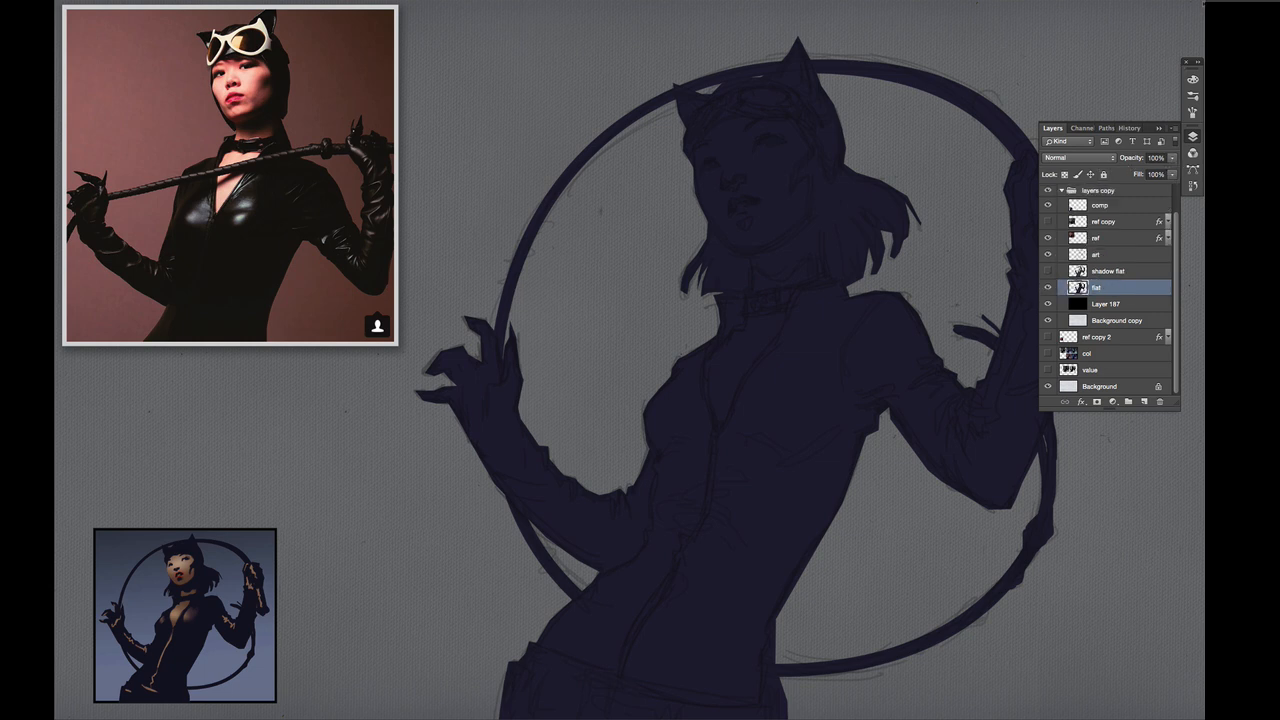
# - Toggle the shadow flat layer's visibility to compare it with the navy flat layer underneath
pyautogui.click(1047, 273)
pyautogui.click(1047, 273)
pyautogui.click(1047, 273)
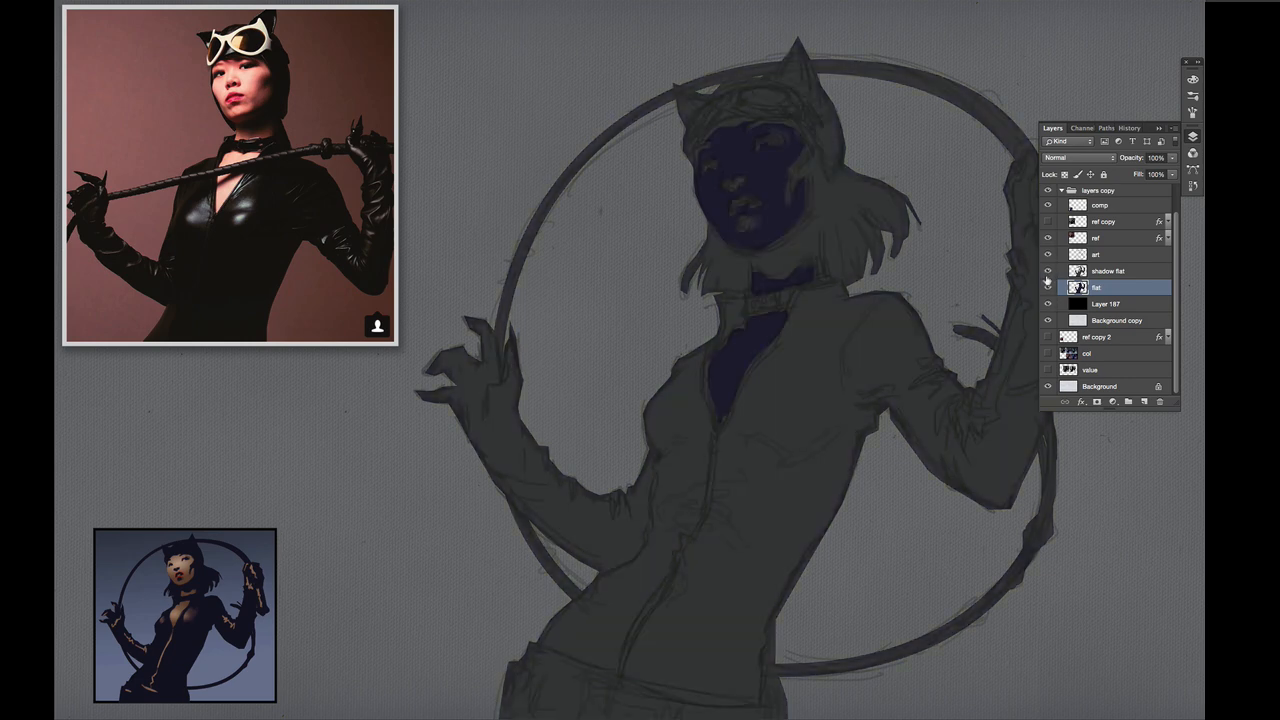
pyautogui.click(1047, 273)
# - Add a new layer above flat and set the paint colour to a muted blue with 27% saturation and 45% brightness
pyautogui.click(1144, 402)
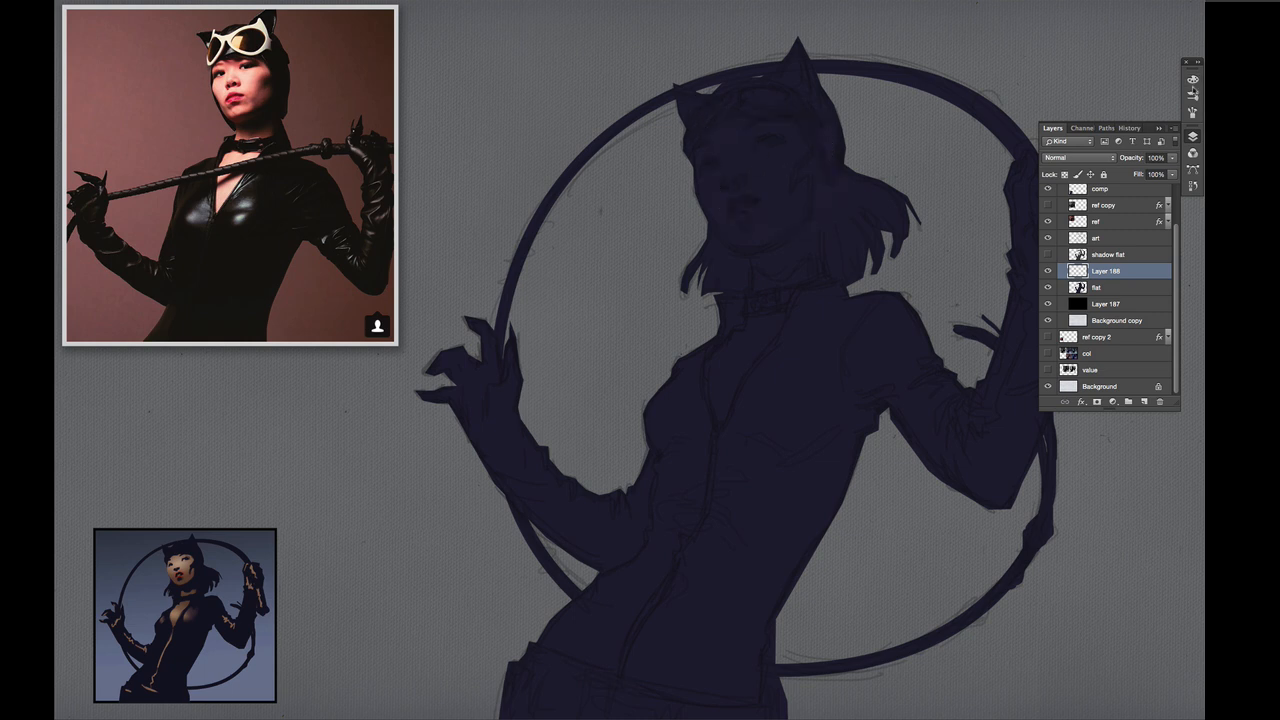
pyautogui.click(1192, 82)
pyautogui.click(1102, 117)
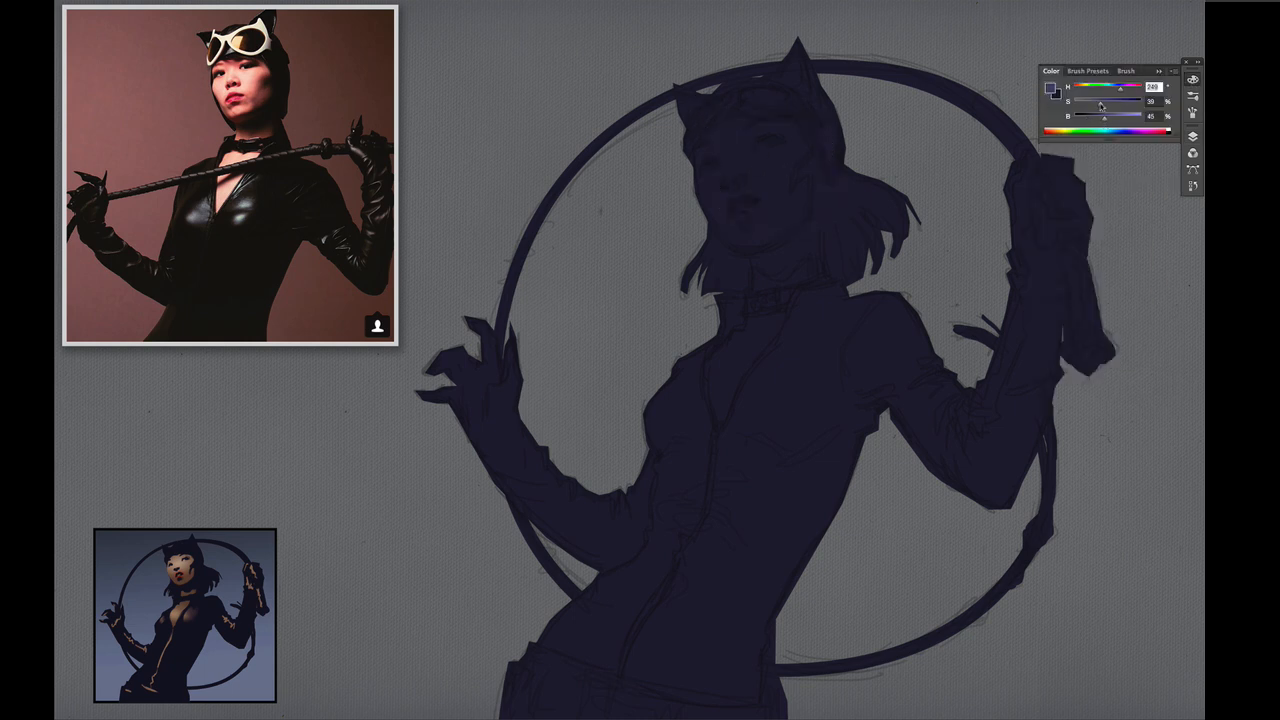
pyautogui.click(1092, 103)
pyautogui.click(1192, 136)
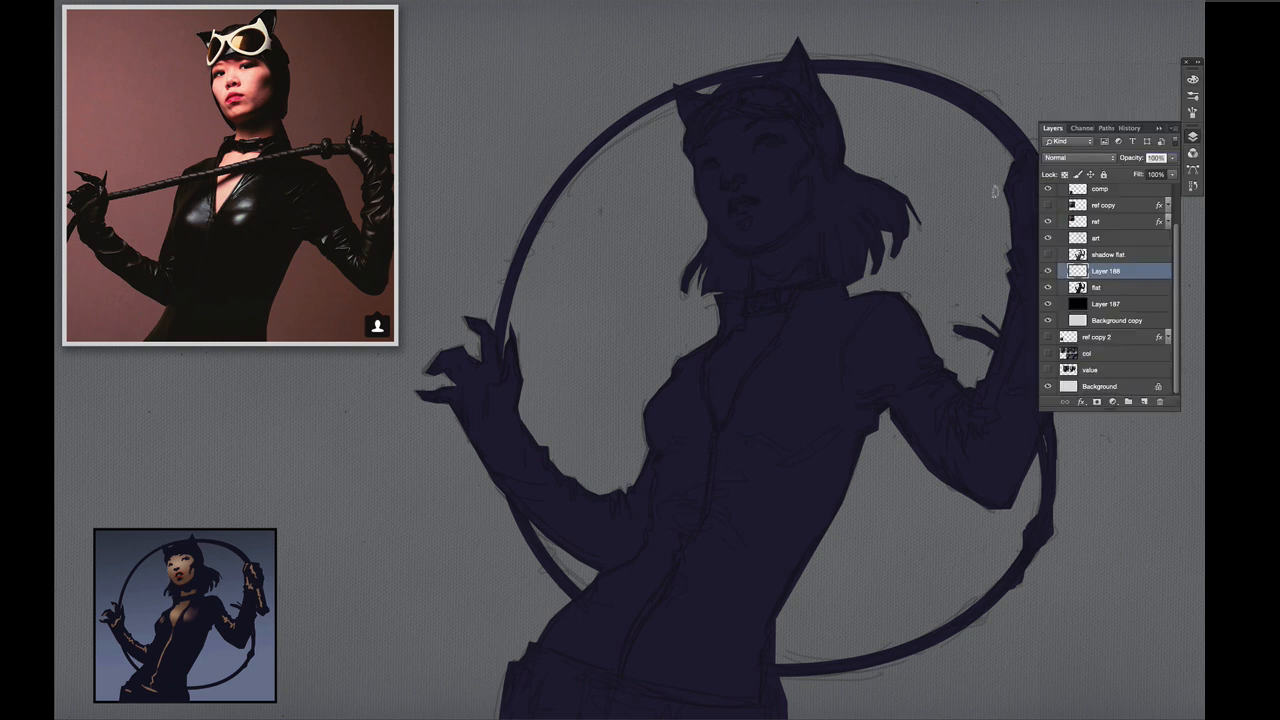
pyautogui.click(1112, 291)
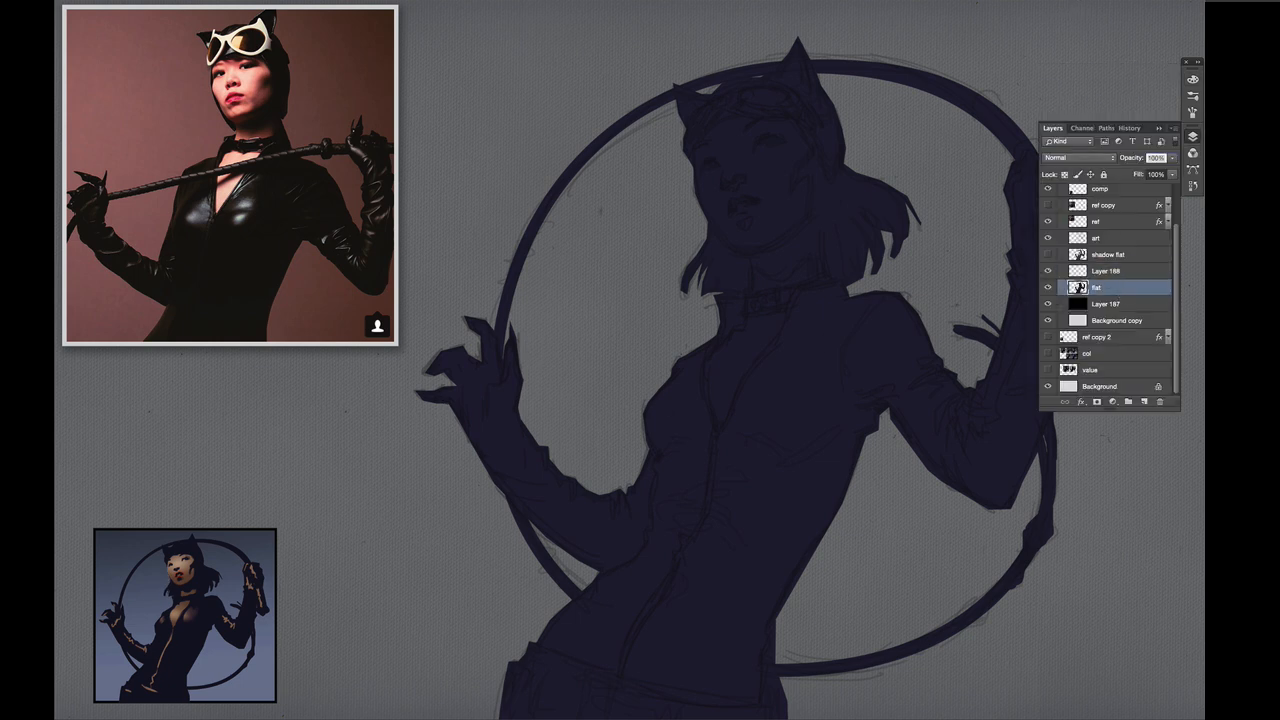
pyautogui.click(1192, 96)
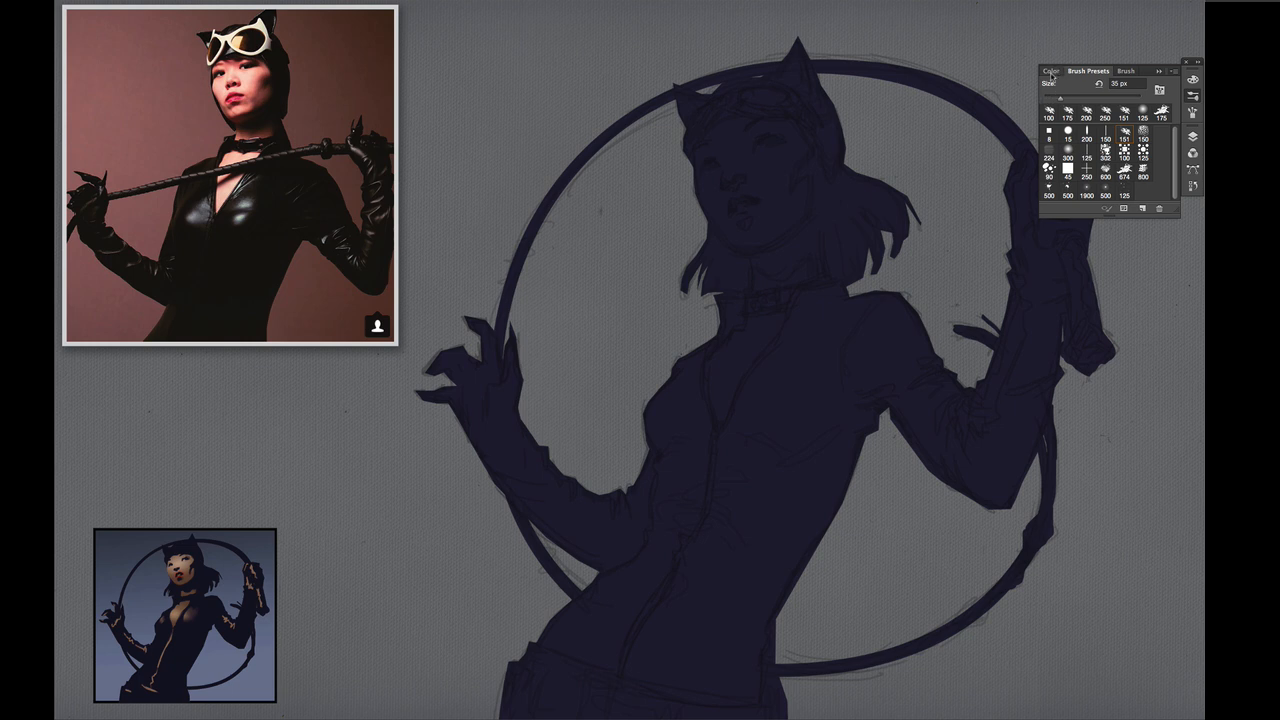
pyautogui.click(1193, 136)
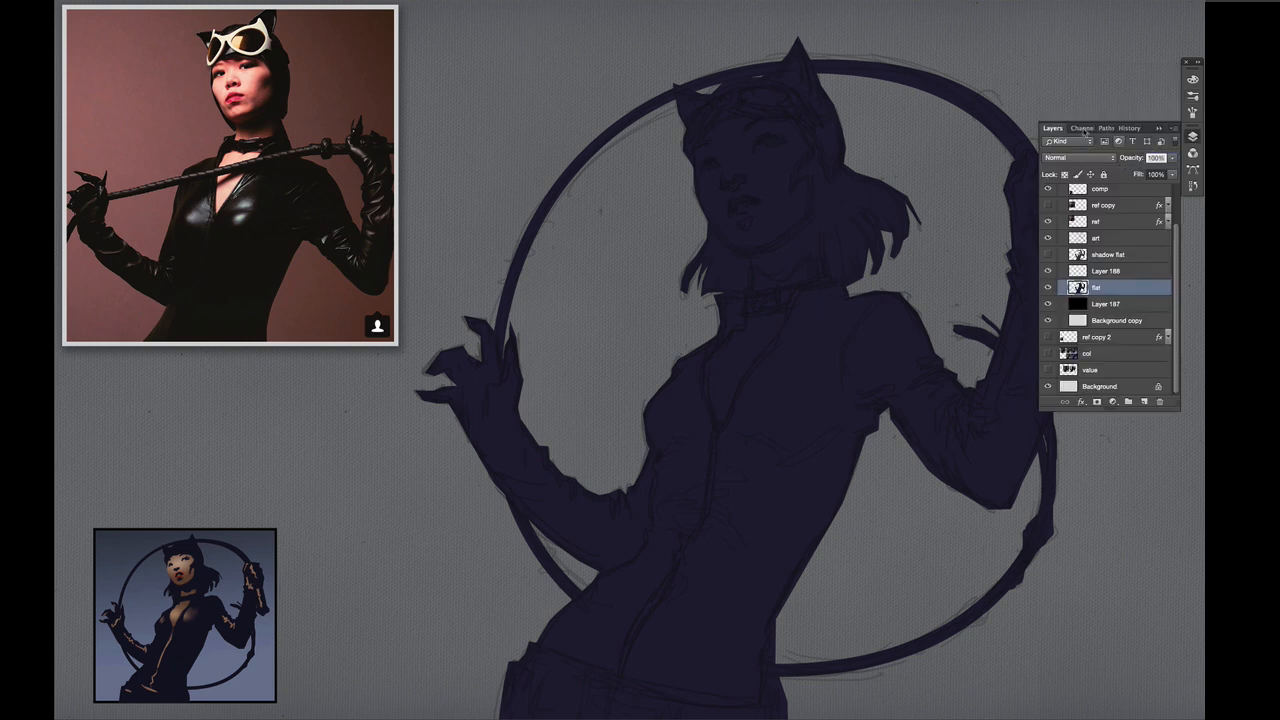
pyautogui.click(1192, 137)
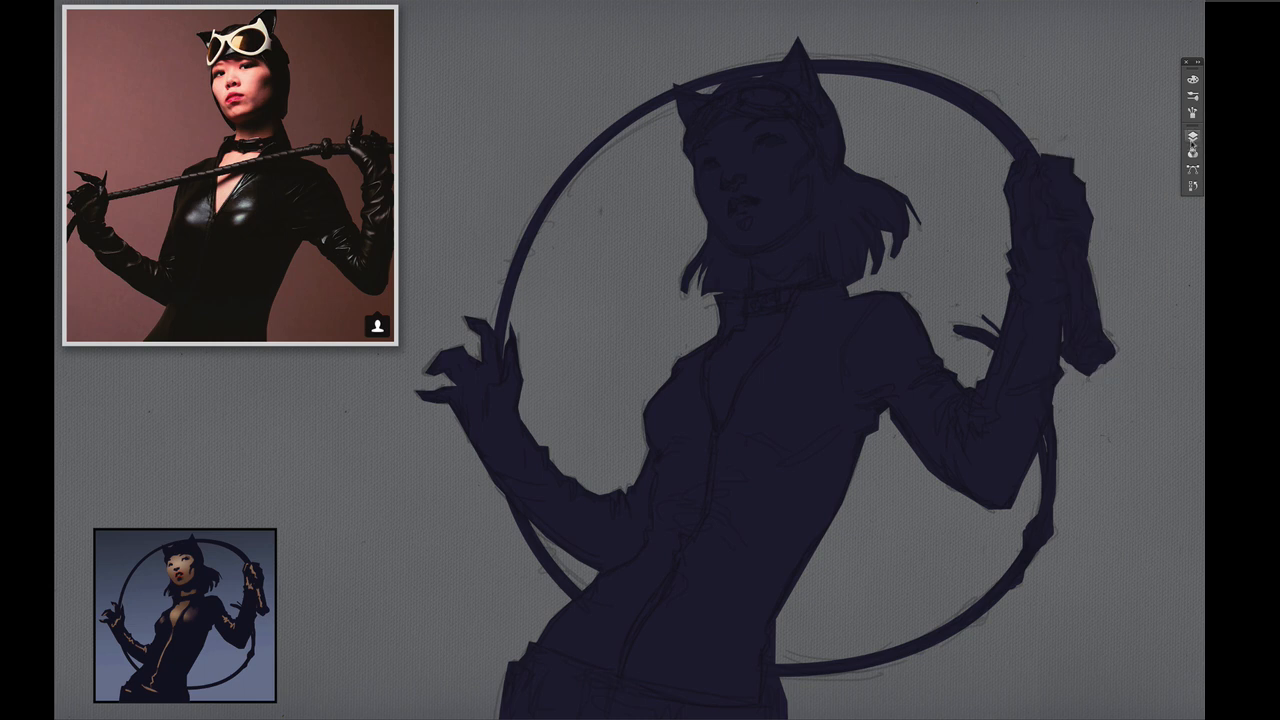
pyautogui.click(1193, 138)
pyautogui.click(1193, 136)
# - Swap the paint colours, adjust the other one to dark purple, and clip the new empty layer to the flat layer
pyautogui.click(1193, 151)
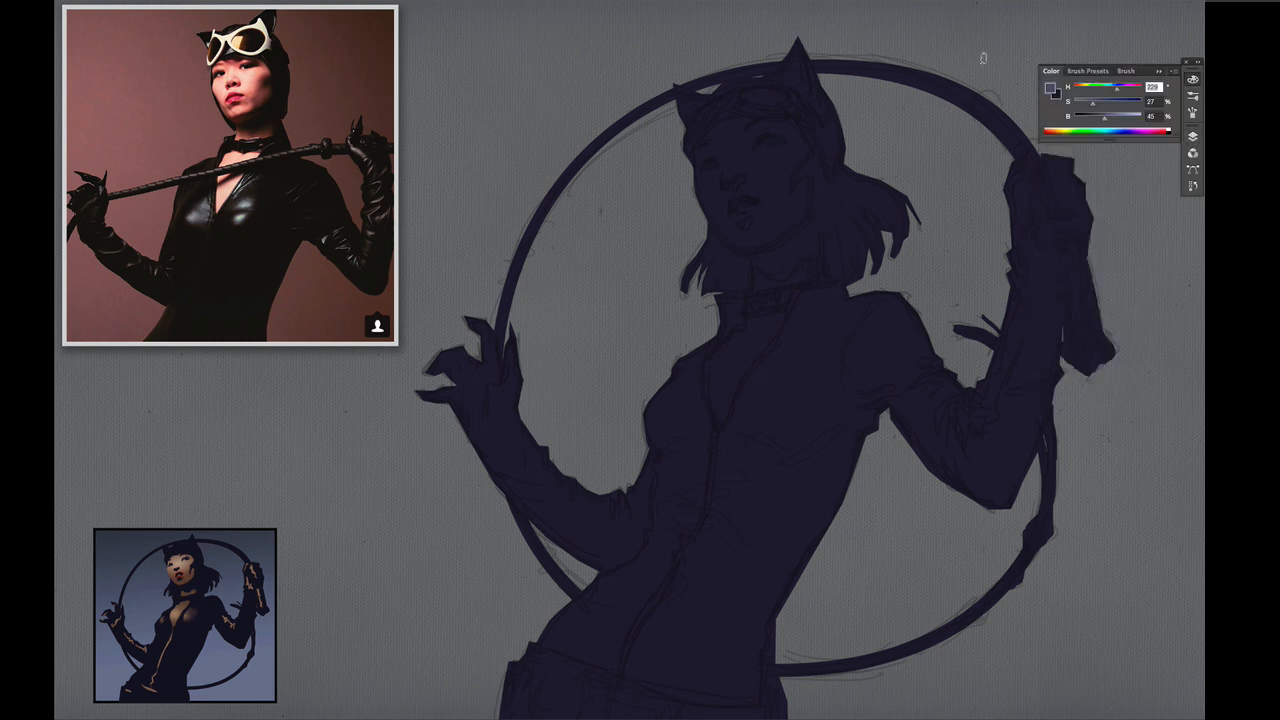
pyautogui.press('x')
pyautogui.moveTo(1097, 124); pyautogui.dragTo(1099, 124)
pyautogui.click(1193, 136)
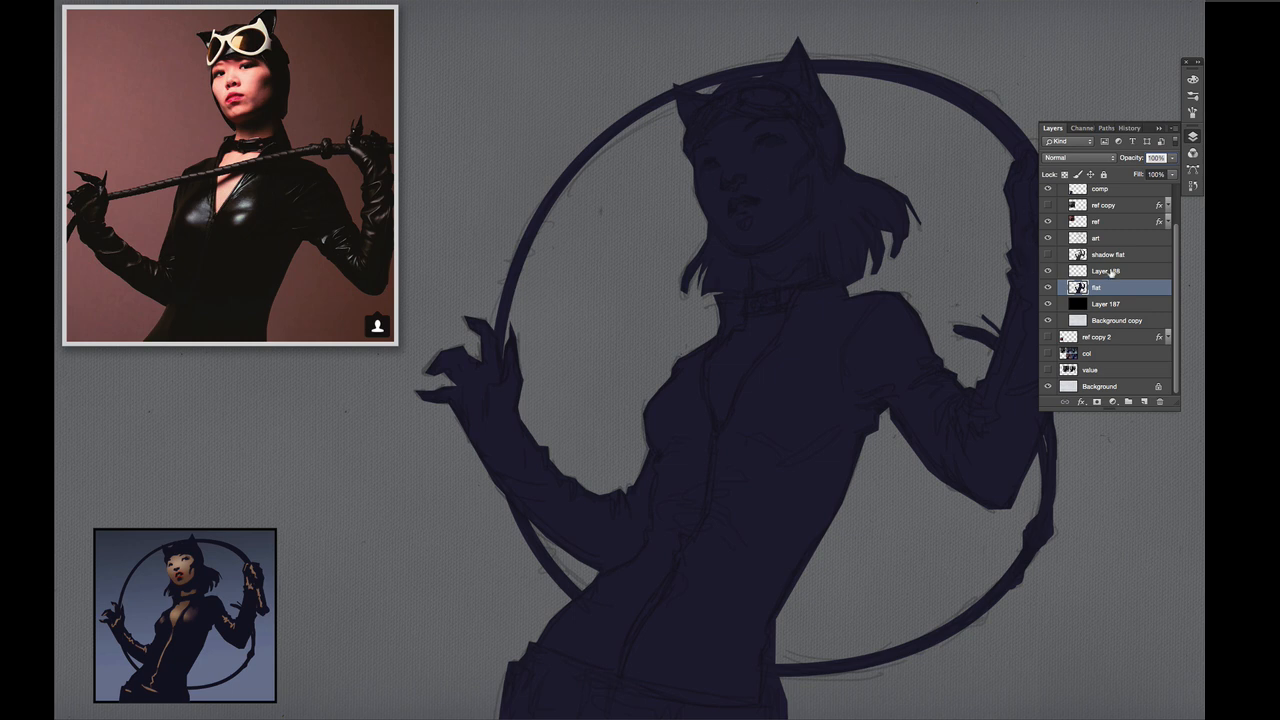
pyautogui.click(1111, 272)
pyautogui.keyDown('alt'); pyautogui.click(1078, 280); pyautogui.keyUp('alt')
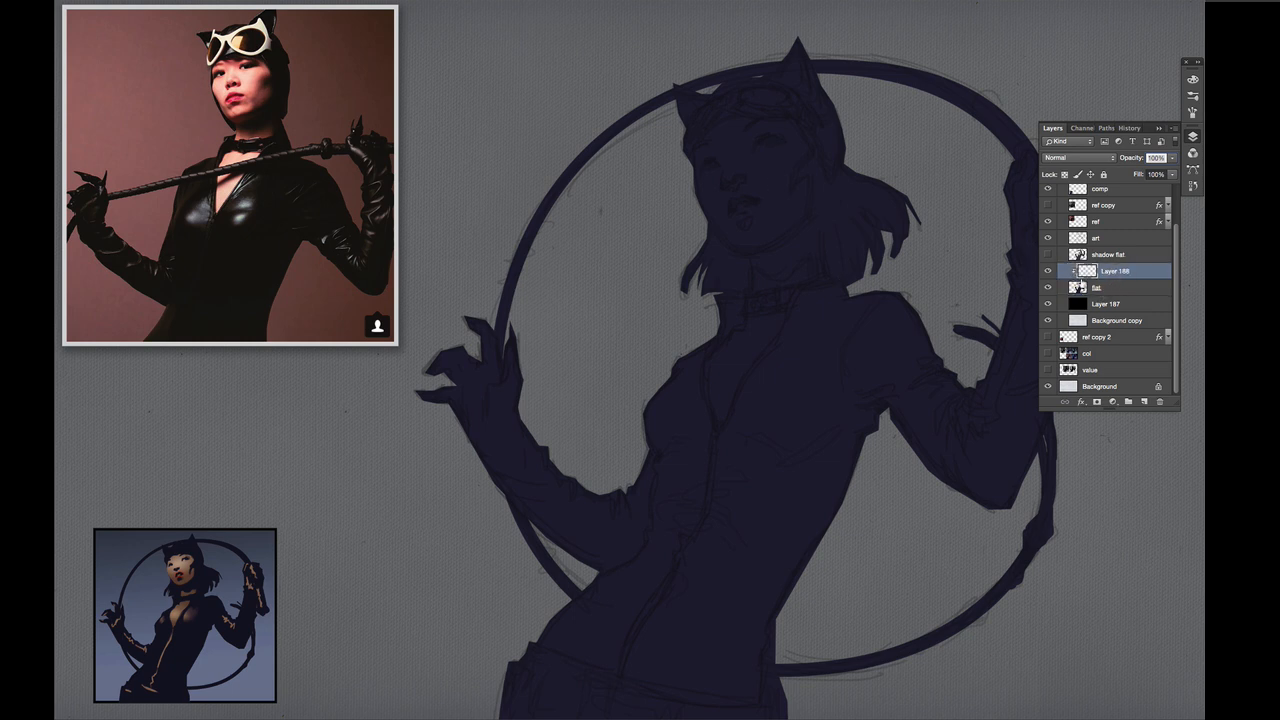
# - Paint mottled purple and blue texture across the figure and whip on the clipped layer, using the 674 textured brush at 300 px
pyautogui.click(1193, 95)
pyautogui.click(1105, 171)
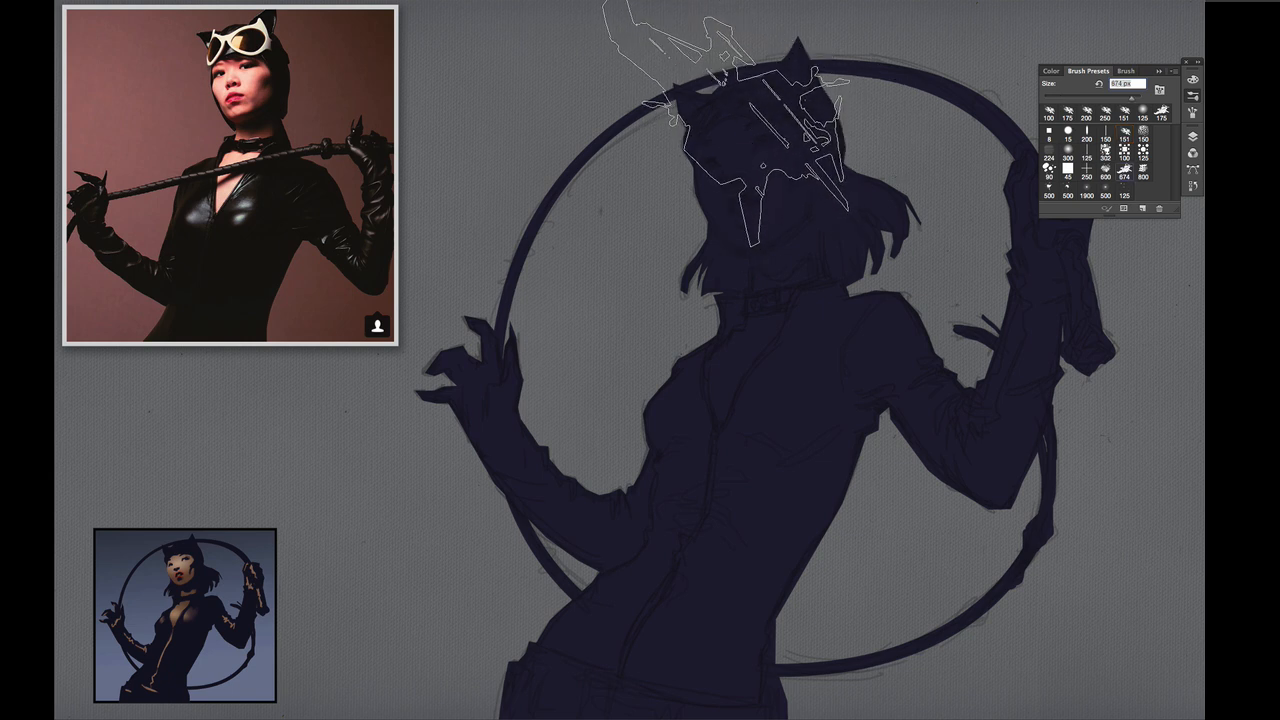
pyautogui.moveTo(785, 110)
pyautogui.mouseDown()
pyautogui.moveTo(710, 140)
pyautogui.moveTo(845, 55)
pyautogui.moveTo(792, 95)
pyautogui.moveTo(897, 230)
pyautogui.moveTo(710, 275)
pyautogui.moveTo(822, 312)
pyautogui.moveTo(780, 405)
pyautogui.moveTo(645, 322)
pyautogui.moveTo(777, 330)
pyautogui.moveTo(807, 370)
pyautogui.moveTo(749, 432)
pyautogui.moveTo(775, 250)
pyautogui.moveTo(620, 490)
pyautogui.moveTo(705, 362)
pyautogui.moveTo(568, 400)
pyautogui.moveTo(671, 487)
pyautogui.moveTo(860, 482)
pyautogui.moveTo(917, 308)
pyautogui.moveTo(1019, 441)
pyautogui.moveTo(1097, 243)
pyautogui.moveTo(961, 100)
pyautogui.moveTo(727, 418)
pyautogui.moveTo(815, 445)
pyautogui.mouseUp()
pyautogui.moveTo(595, 600)
pyautogui.mouseDown()
pyautogui.moveTo(696, 519)
pyautogui.moveTo(772, 531)
pyautogui.mouseUp()
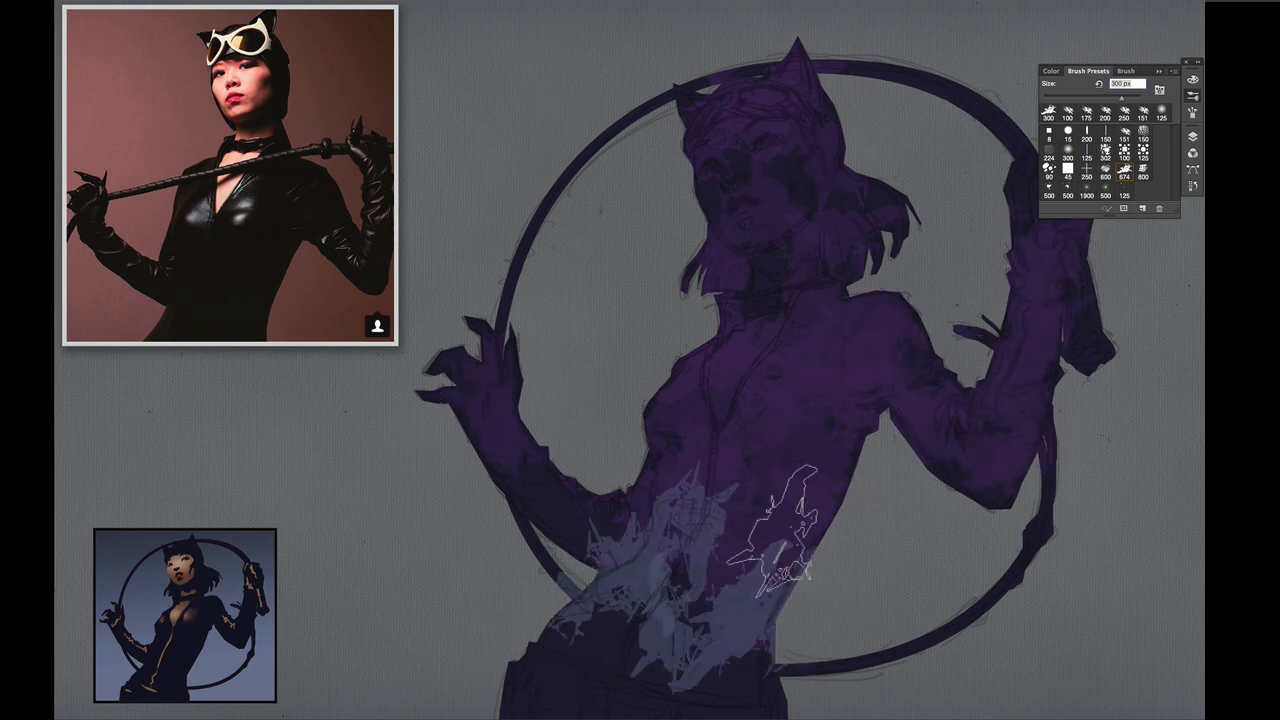
pyautogui.moveTo(725, 185)
pyautogui.mouseDown()
pyautogui.moveTo(790, 178)
pyautogui.moveTo(729, 114)
pyautogui.moveTo(909, 214)
pyautogui.moveTo(663, 371)
pyautogui.moveTo(830, 100)
pyautogui.moveTo(452, 467)
pyautogui.moveTo(581, 597)
pyautogui.moveTo(541, 599)
pyautogui.moveTo(686, 651)
pyautogui.moveTo(606, 529)
pyautogui.moveTo(700, 650)
pyautogui.moveTo(685, 685)
pyautogui.mouseUp()
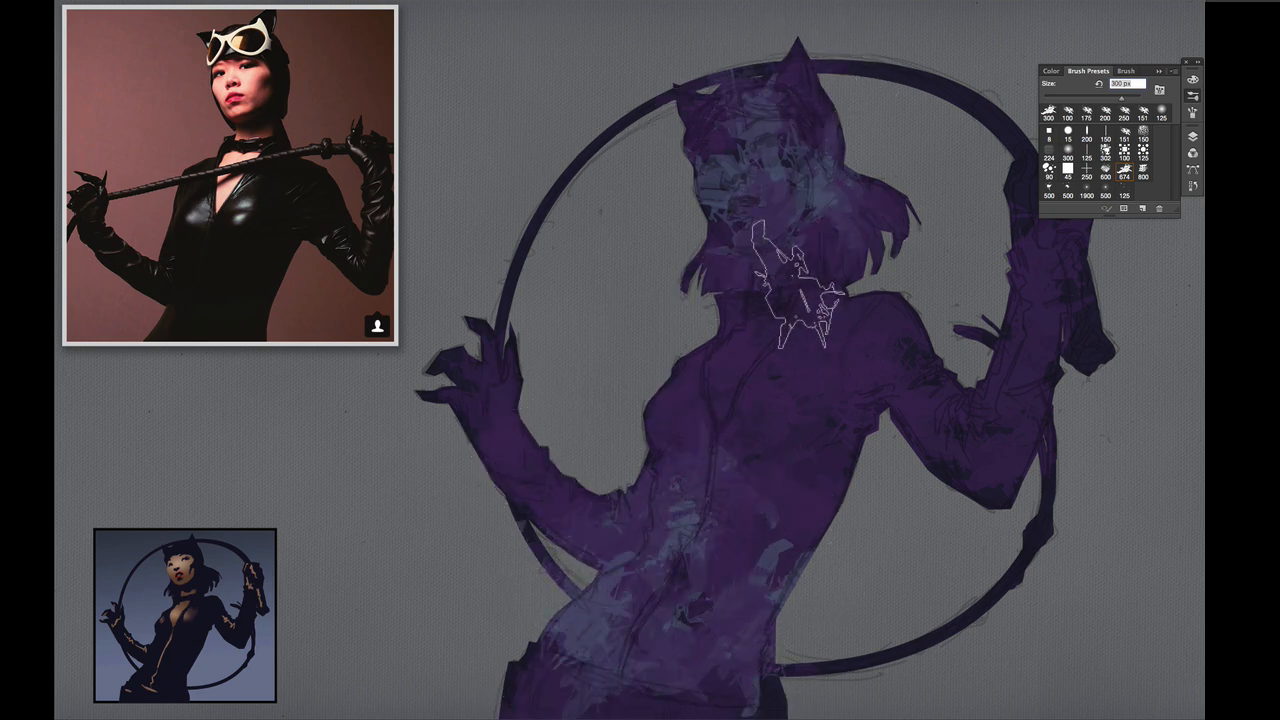
pyautogui.moveTo(777, 251)
pyautogui.mouseDown()
pyautogui.moveTo(845, 470)
pyautogui.moveTo(860, 240)
pyautogui.moveTo(757, 290)
pyautogui.moveTo(960, 260)
pyautogui.mouseUp()
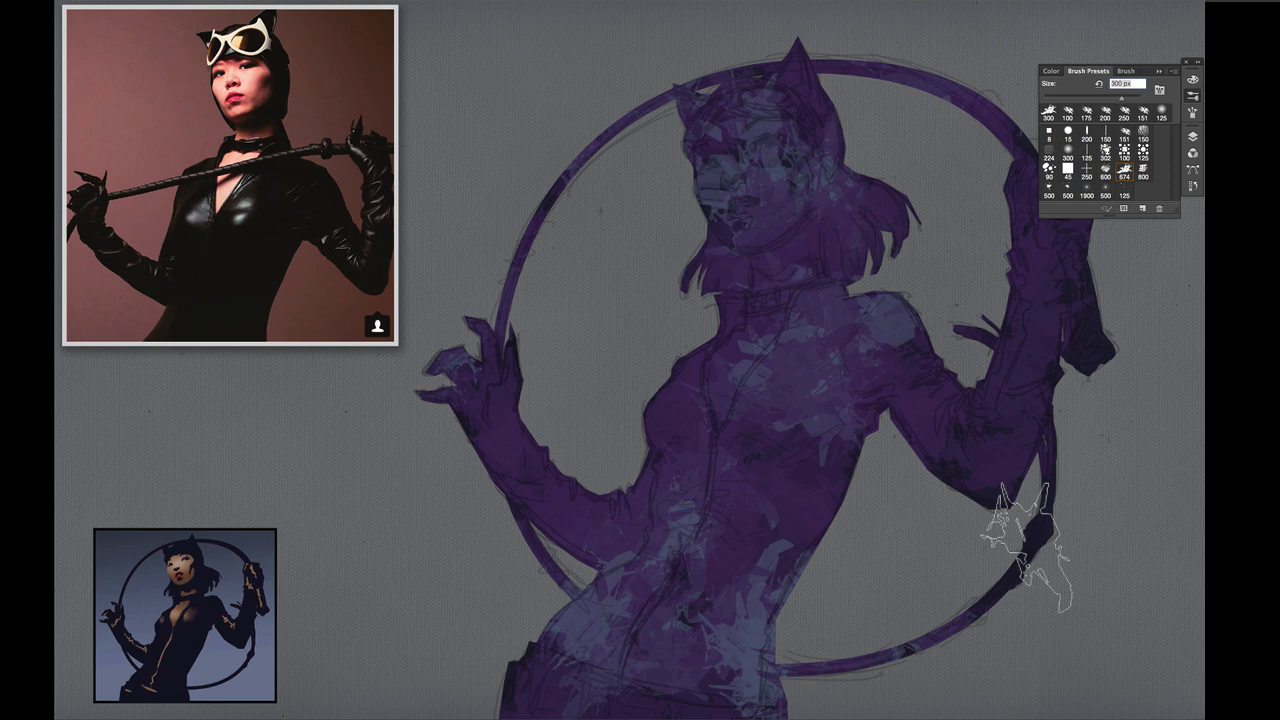
pyautogui.moveTo(982, 357)
pyautogui.mouseDown()
pyautogui.moveTo(1078, 568)
pyautogui.moveTo(1050, 361)
pyautogui.moveTo(1063, 278)
pyautogui.moveTo(1010, 291)
pyautogui.moveTo(988, 403)
pyautogui.moveTo(1078, 381)
pyautogui.moveTo(1076, 308)
pyautogui.moveTo(1115, 357)
pyautogui.mouseUp()
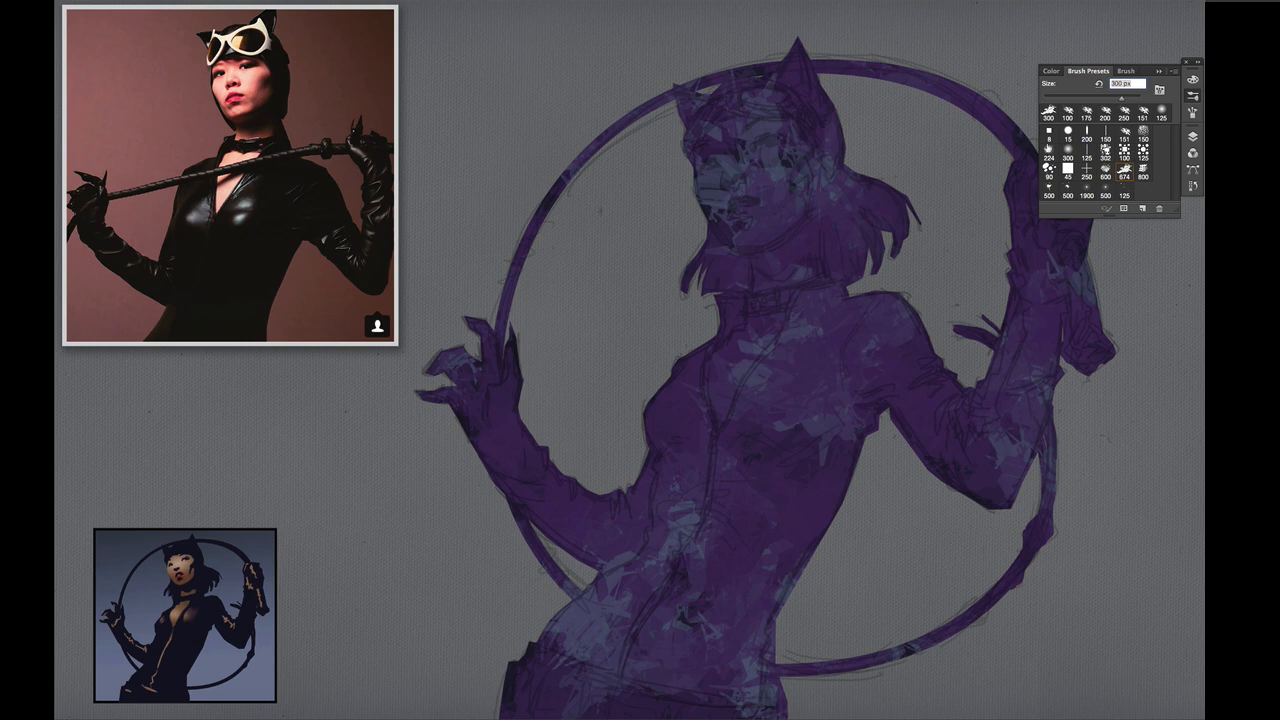
pyautogui.press('Tab')
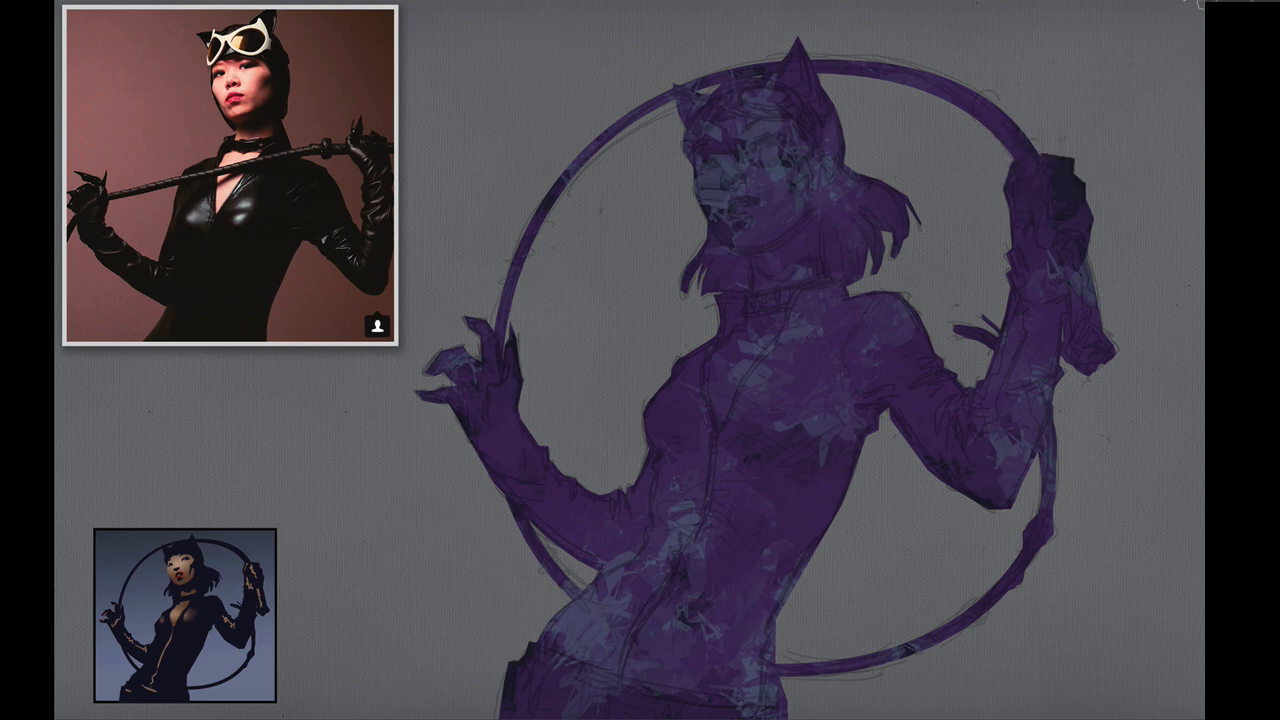
# - Lower the purple-blue texture layer's opacity to 57% and merge it down into the flat layer
pyautogui.press('Tab')
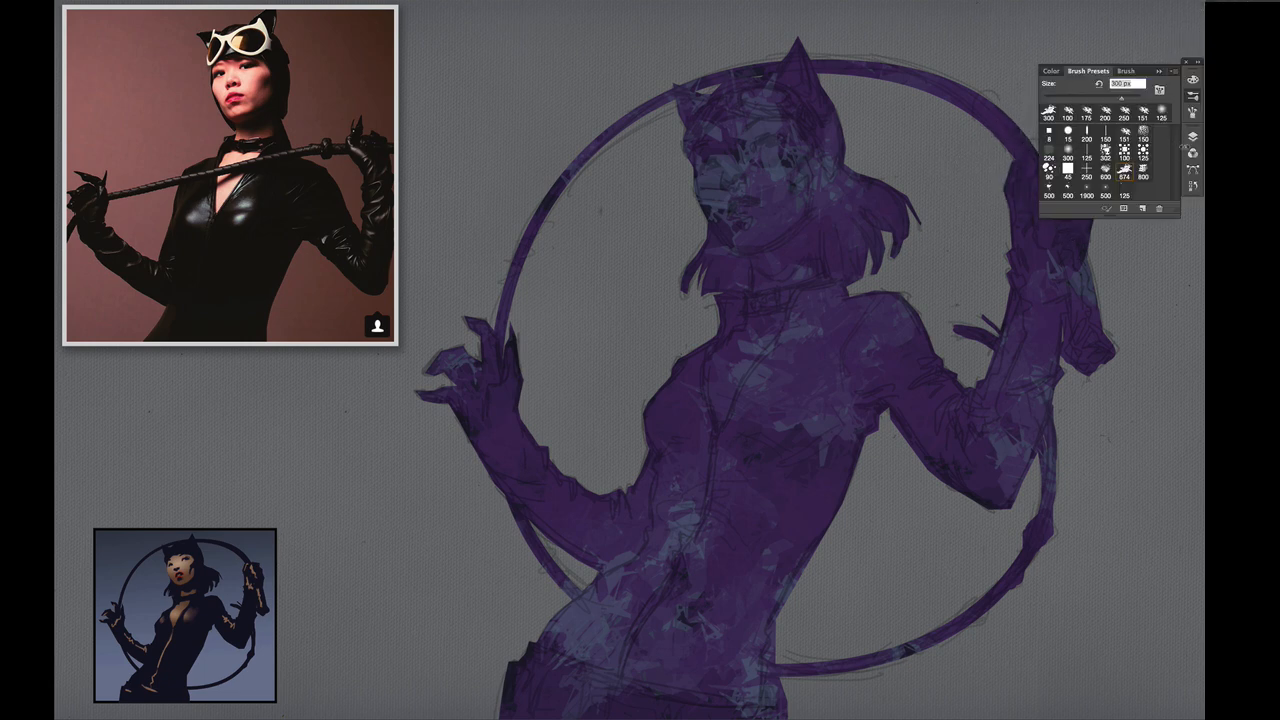
pyautogui.click(1192, 137)
pyautogui.click(1172, 157)
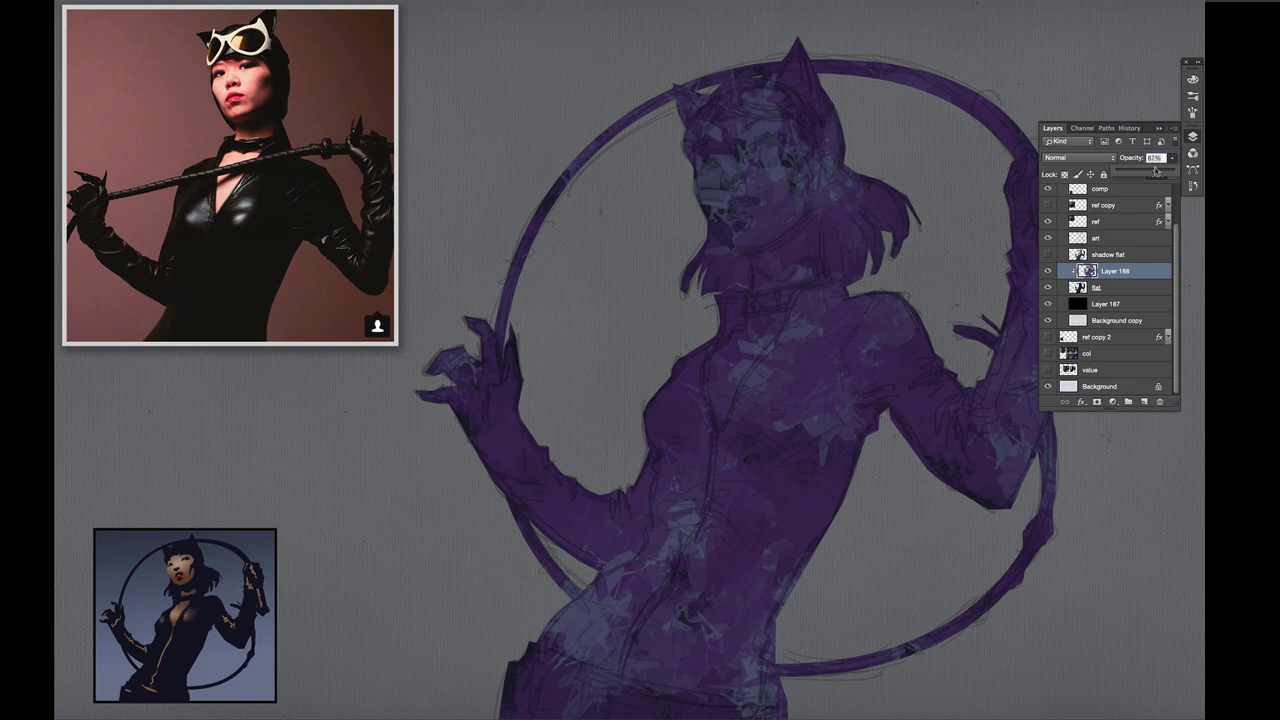
pyautogui.moveTo(1165, 172); pyautogui.dragTo(1155, 173)
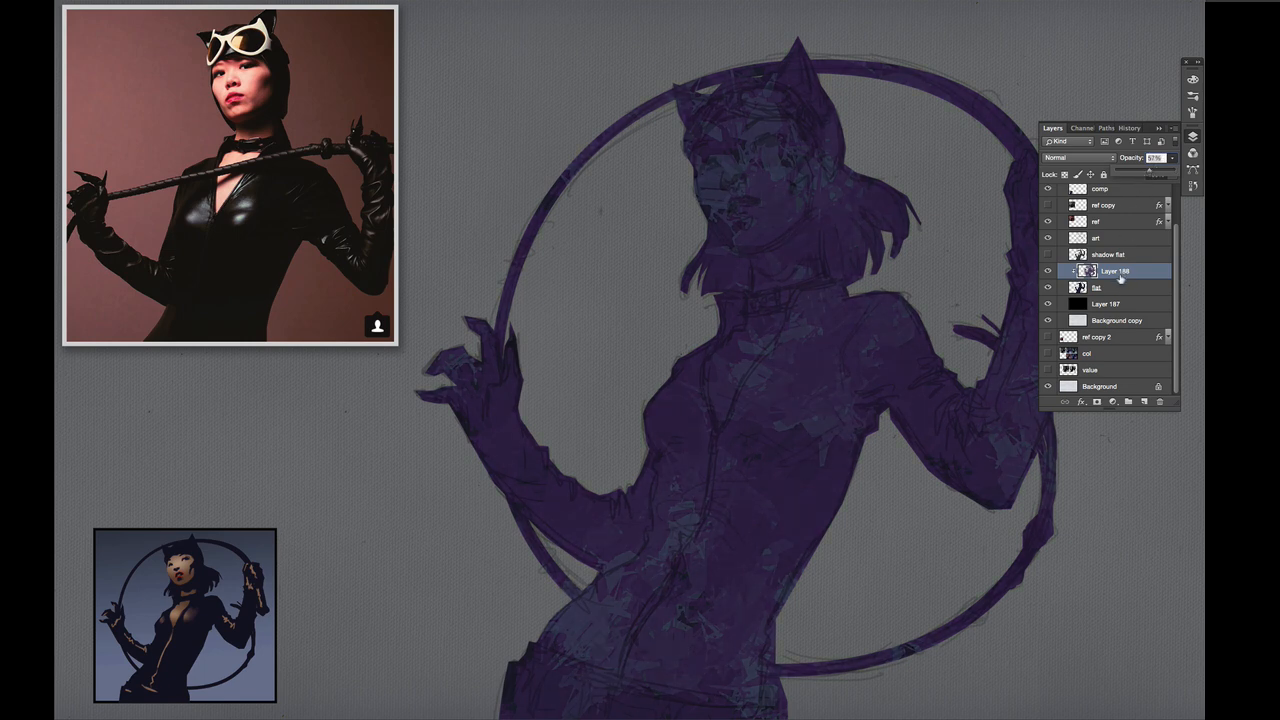
pyautogui.moveTo(1119, 274); pyautogui.dragTo(1159, 401)
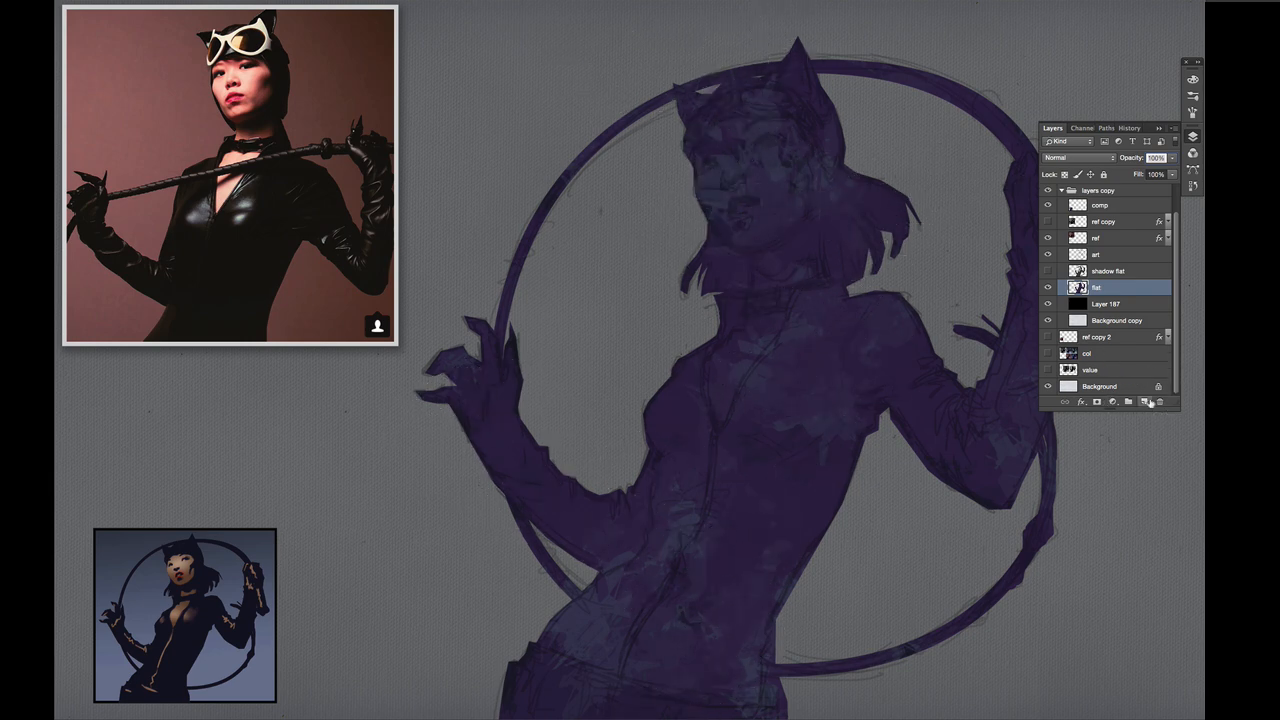
# - Add a new layer clipped to the flat layer and toggle the shadow flat layer's visibility for comparison
pyautogui.click(1148, 401)
pyautogui.keyDown('alt'); pyautogui.click(1131, 278); pyautogui.keyUp('alt')
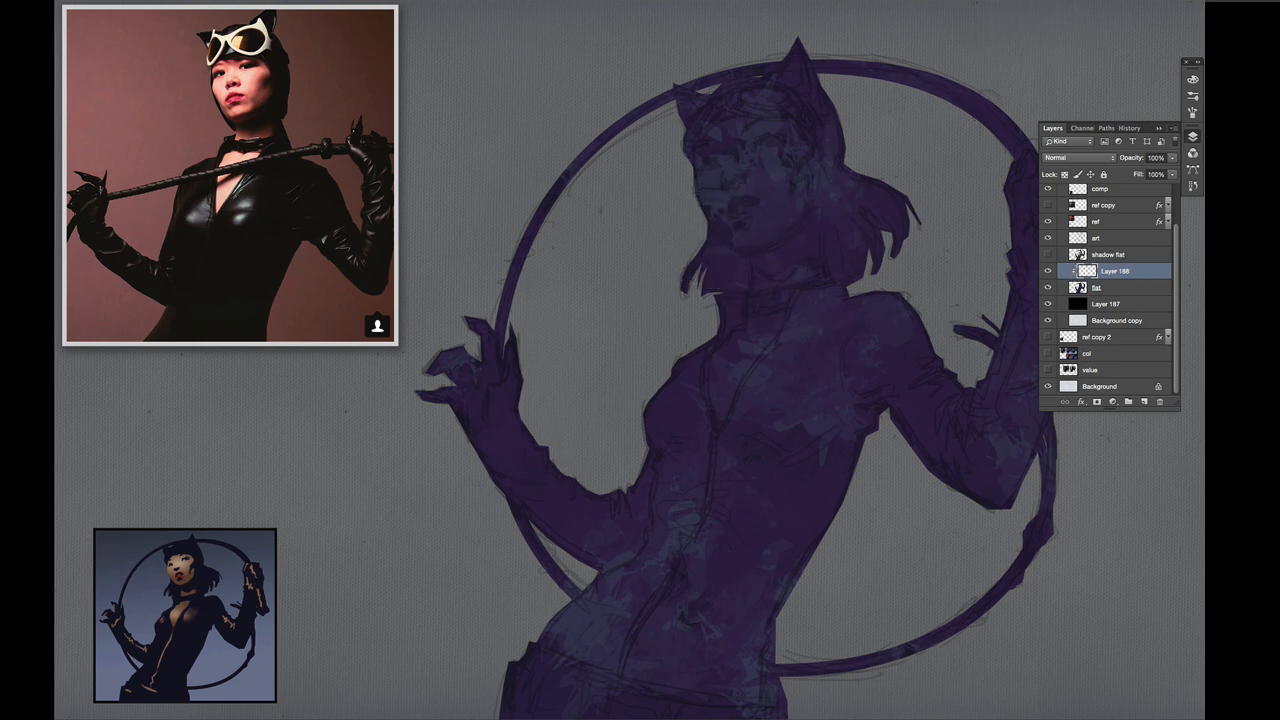
pyautogui.click(1048, 256)
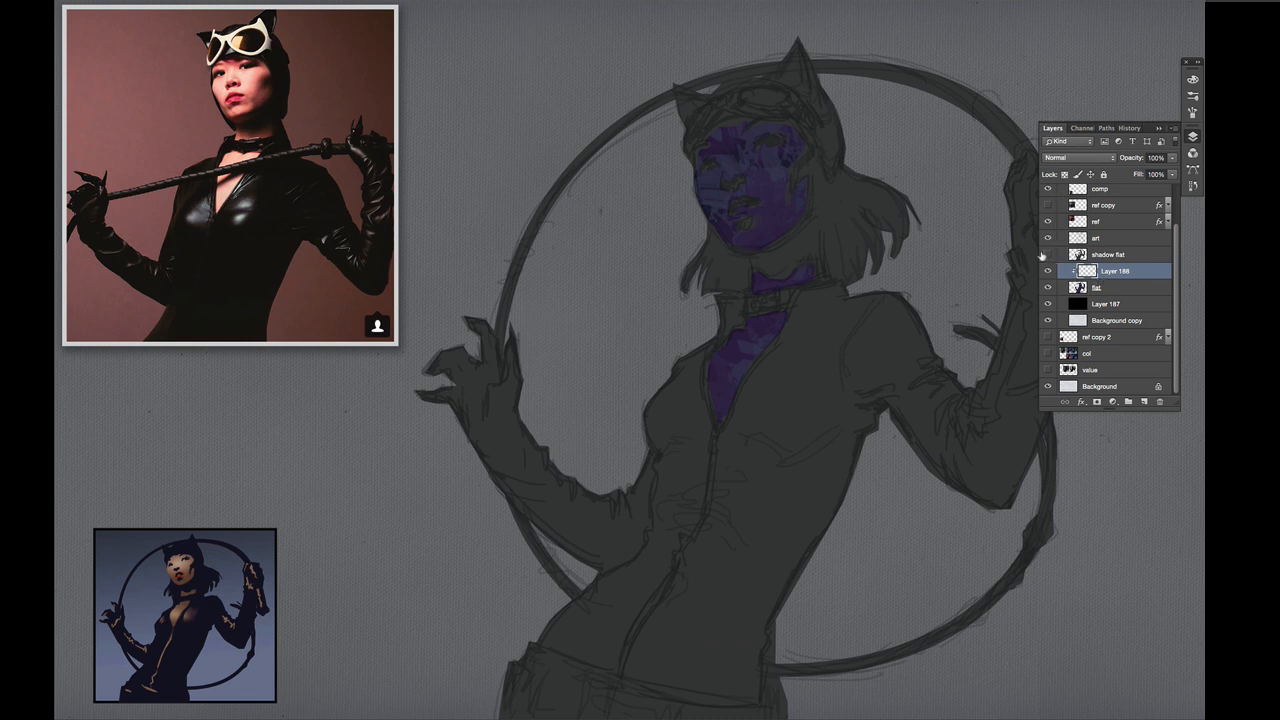
pyautogui.click(1047, 255)
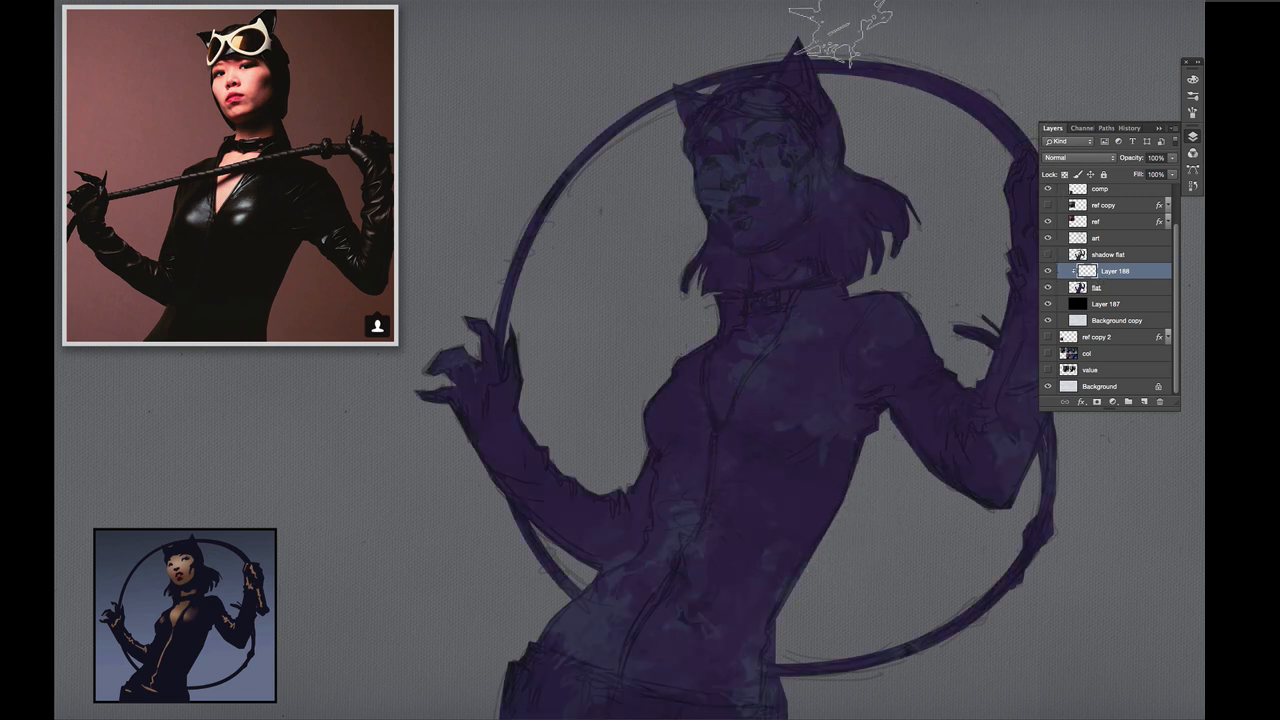
# - Sample brown from the small colour comp and paint it in rough textured strokes across the figure and most of the whip
pyautogui.keyDown('alt'); pyautogui.click(188, 578); pyautogui.keyUp('alt')
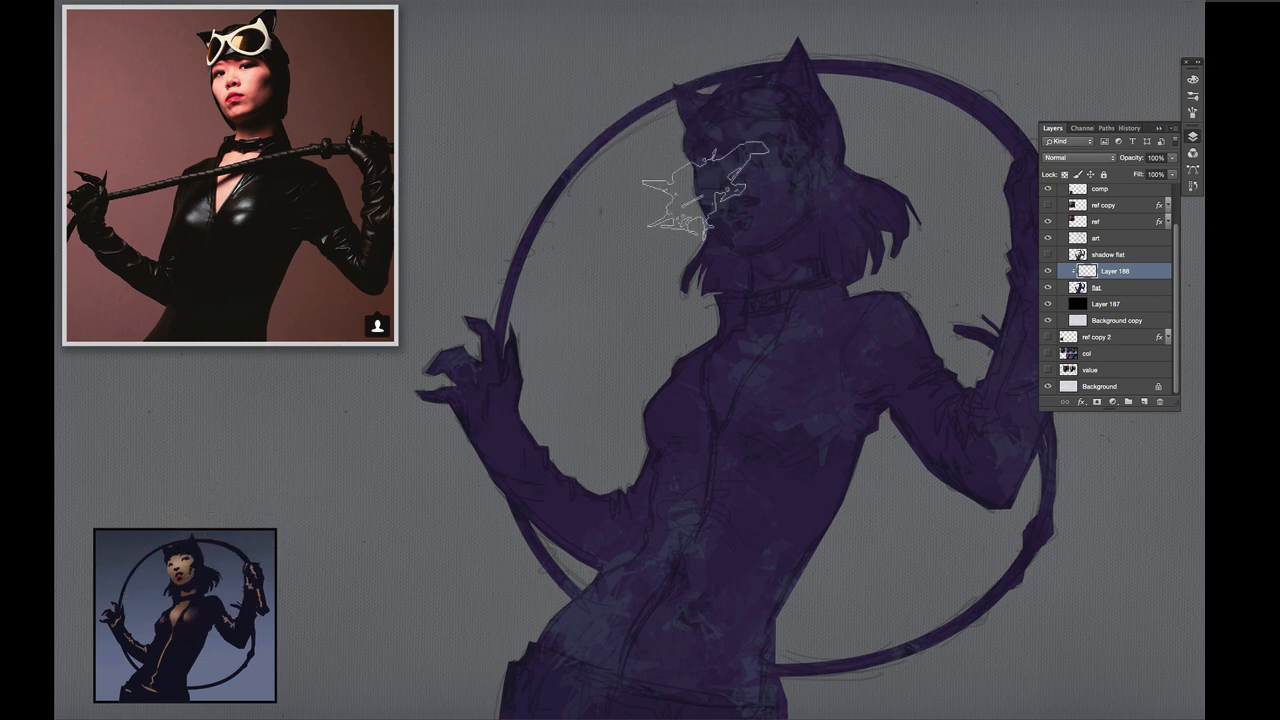
pyautogui.press('[')
pyautogui.press('[')
pyautogui.press('[')
pyautogui.press('[')
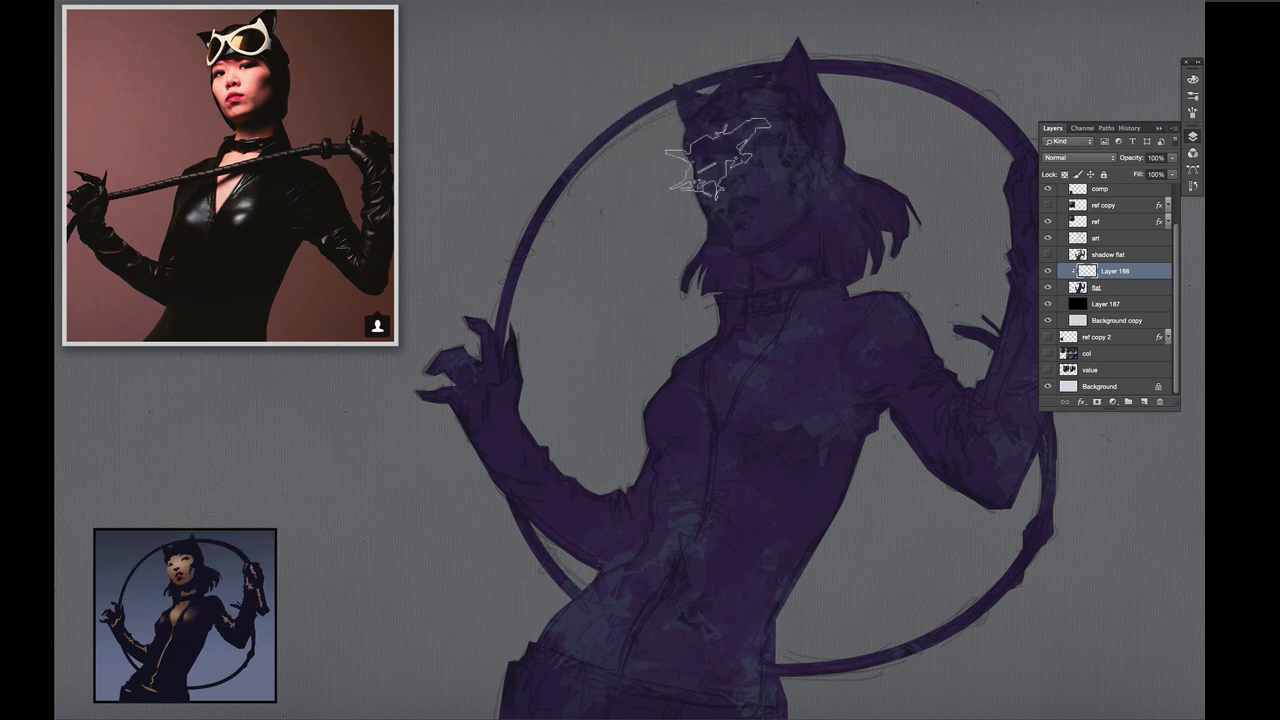
pyautogui.moveTo(757, 120)
pyautogui.mouseDown()
pyautogui.moveTo(727, 148)
pyautogui.moveTo(790, 112)
pyautogui.moveTo(727, 168)
pyautogui.moveTo(680, 255)
pyautogui.moveTo(798, 212)
pyautogui.moveTo(793, 95)
pyautogui.moveTo(642, 65)
pyautogui.moveTo(855, 147)
pyautogui.moveTo(857, 245)
pyautogui.moveTo(623, 493)
pyautogui.moveTo(615, 392)
pyautogui.moveTo(820, 510)
pyautogui.moveTo(853, 397)
pyautogui.moveTo(713, 82)
pyautogui.moveTo(754, 366)
pyautogui.moveTo(859, 474)
pyautogui.moveTo(834, 326)
pyautogui.moveTo(933, 300)
pyautogui.moveTo(767, 269)
pyautogui.moveTo(679, 210)
pyautogui.moveTo(547, 179)
pyautogui.moveTo(667, 99)
pyautogui.moveTo(380, 575)
pyautogui.moveTo(450, 550)
pyautogui.moveTo(620, 300)
pyautogui.moveTo(515, 385)
pyautogui.moveTo(625, 610)
pyautogui.moveTo(525, 680)
pyautogui.moveTo(765, 490)
pyautogui.moveTo(640, 635)
pyautogui.moveTo(750, 650)
pyautogui.mouseUp()
pyautogui.press('Tab')
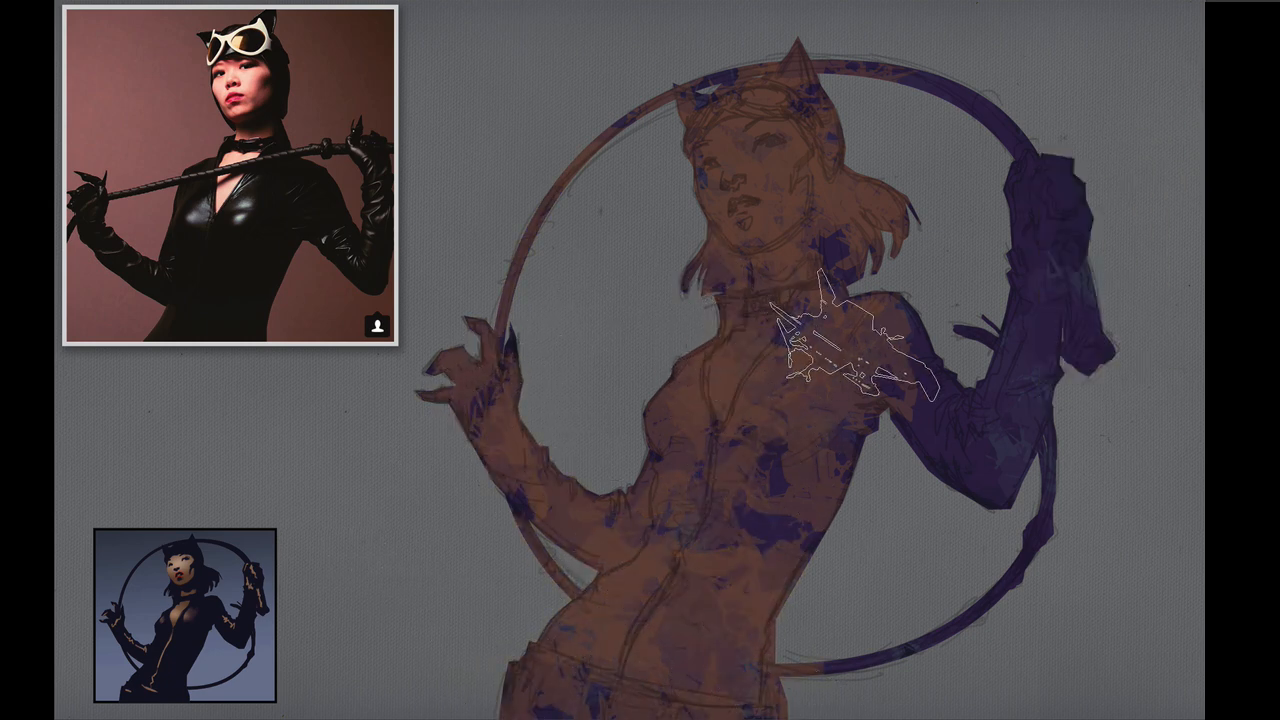
pyautogui.moveTo(828, 371)
pyautogui.mouseDown()
pyautogui.moveTo(1057, 457)
pyautogui.moveTo(985, 230)
pyautogui.moveTo(960, 35)
pyautogui.moveTo(945, 225)
pyautogui.moveTo(1008, 270)
pyautogui.moveTo(905, 445)
pyautogui.mouseUp()
pyautogui.press('Tab')
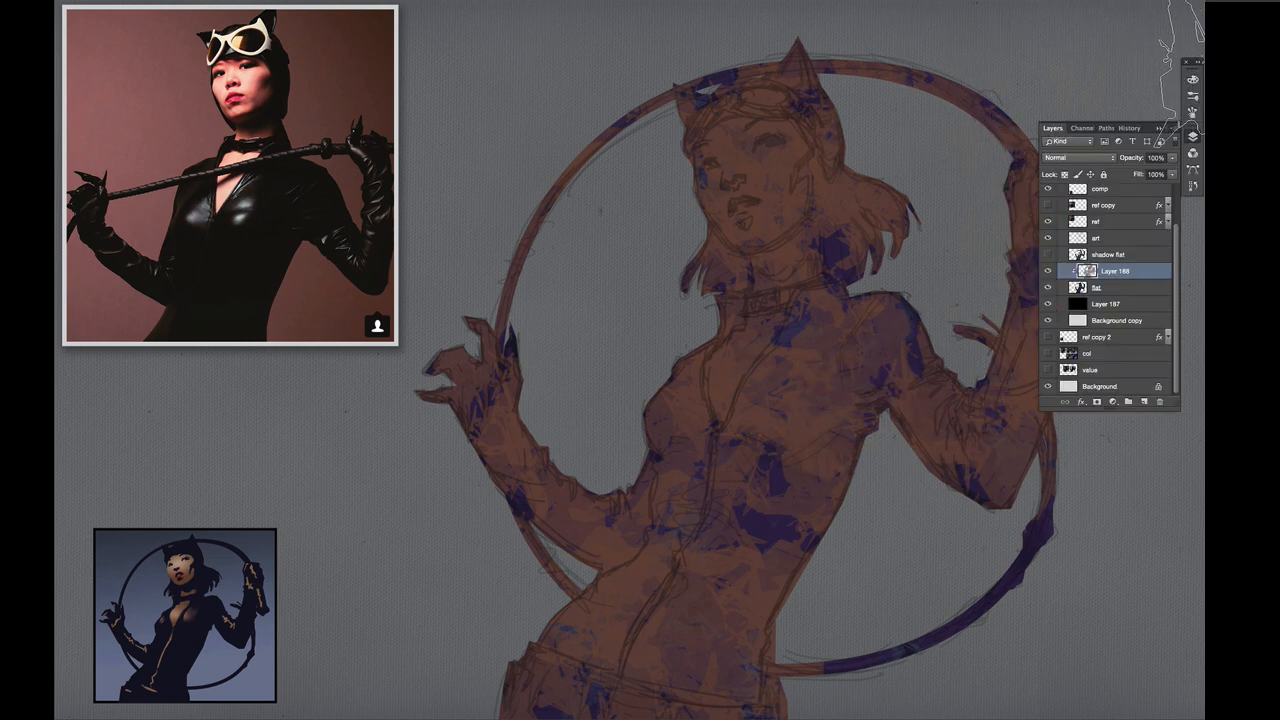
# - Choose the 90 px round spatter brush, enlarge it to 175 px, and paint orange-brown blotches over the hair and face
pyautogui.click(1196, 84)
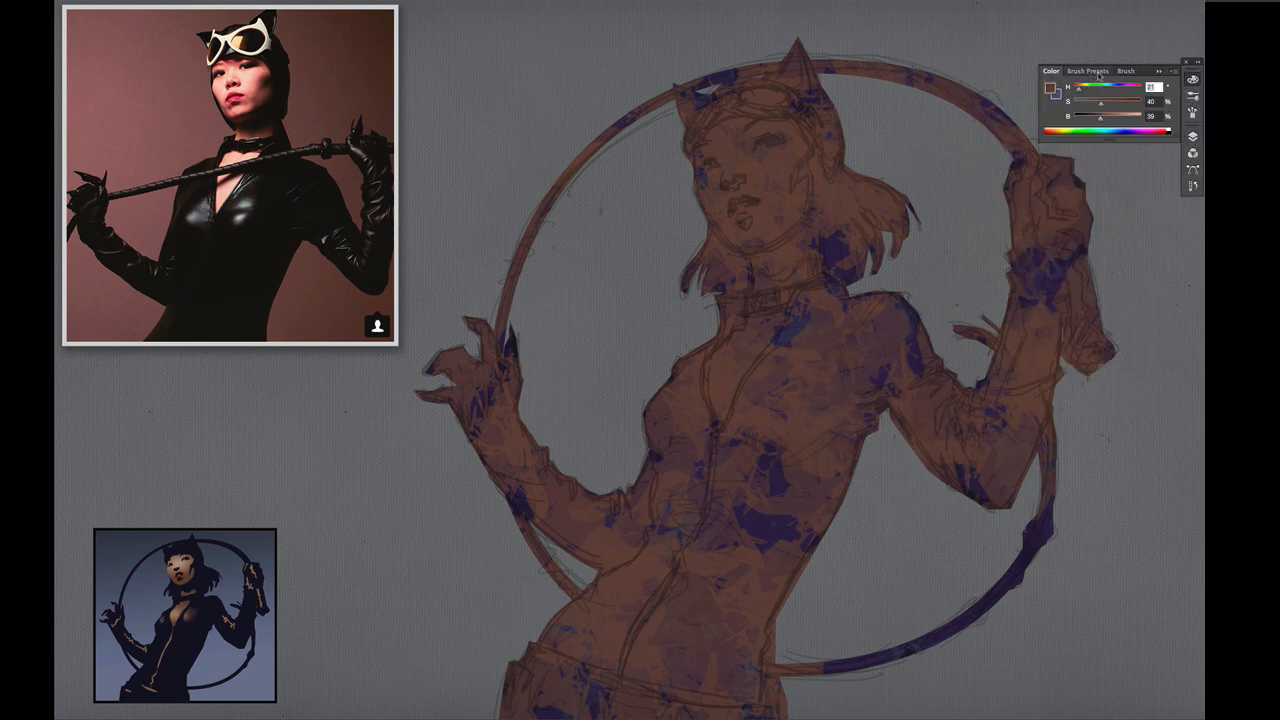
pyautogui.click(1088, 71)
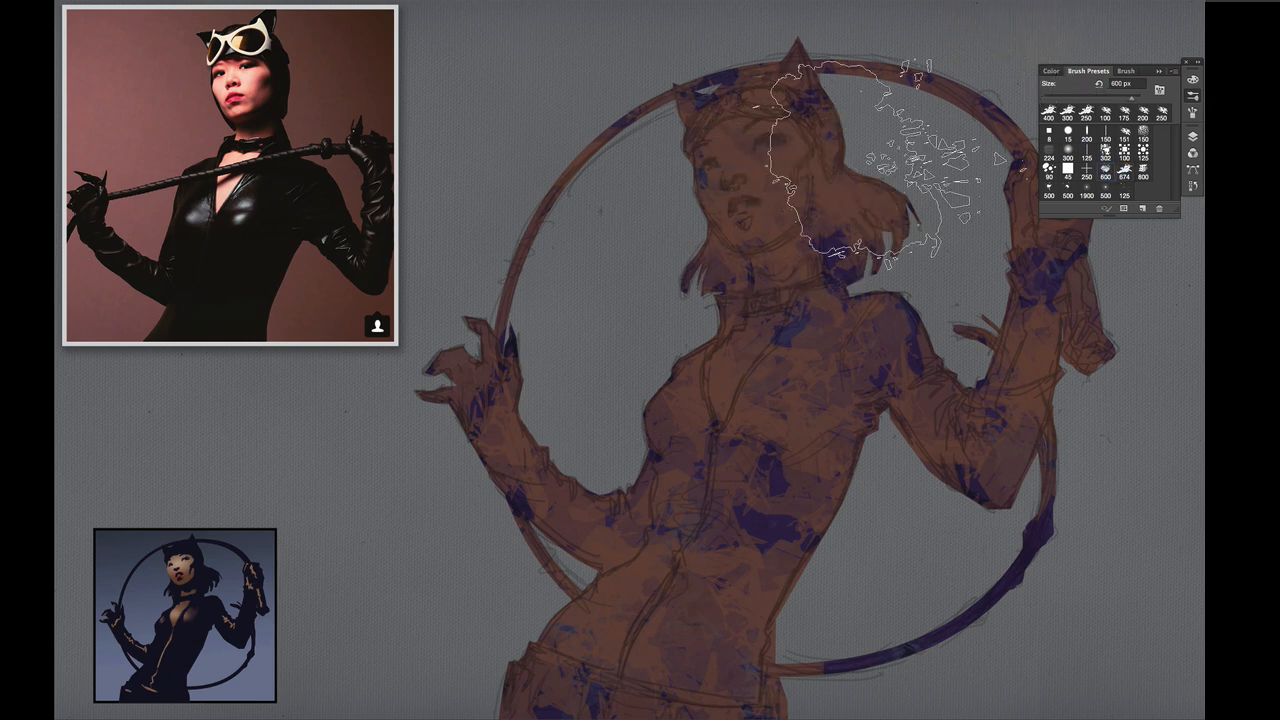
pyautogui.click(1124, 170)
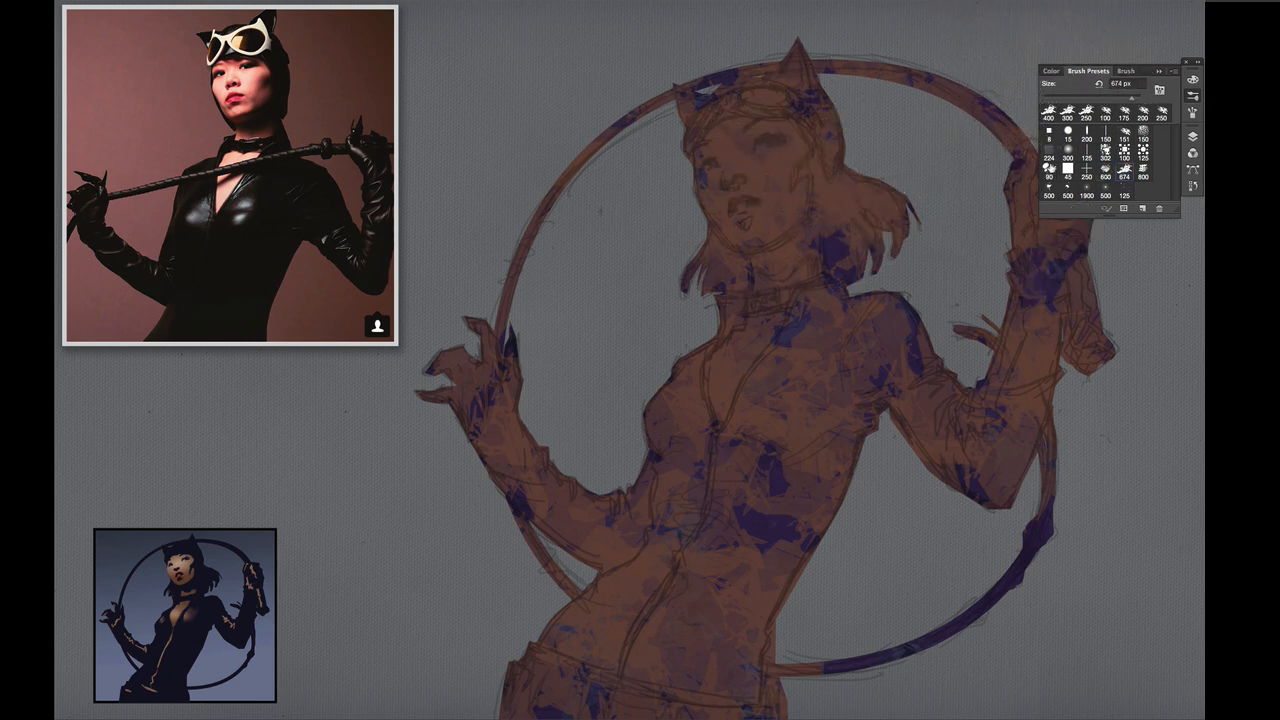
pyautogui.click(1050, 169)
pyautogui.moveTo(813, 261)
pyautogui.mouseDown()
pyautogui.moveTo(878, 228)
pyautogui.moveTo(860, 257)
pyautogui.mouseUp()
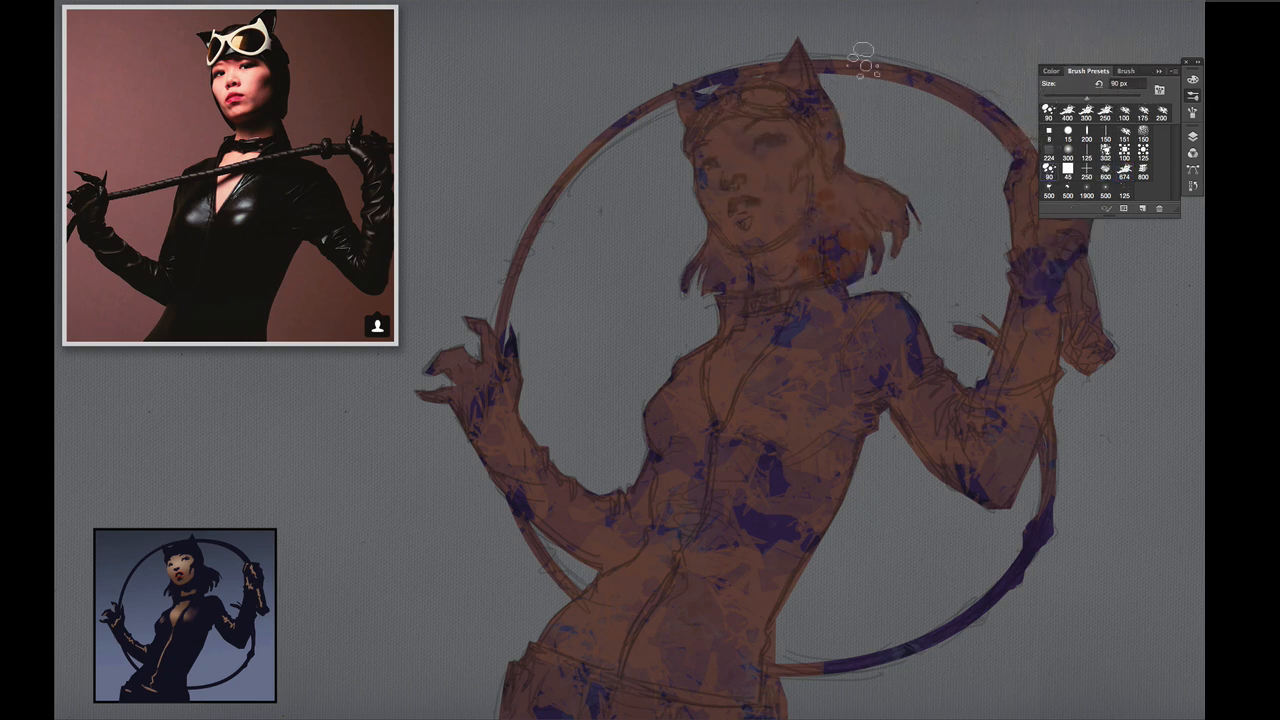
pyautogui.press(']')
pyautogui.press(']')
pyautogui.press(']')
pyautogui.press(']')
pyautogui.moveTo(806, 131); pyautogui.dragTo(768, 128)
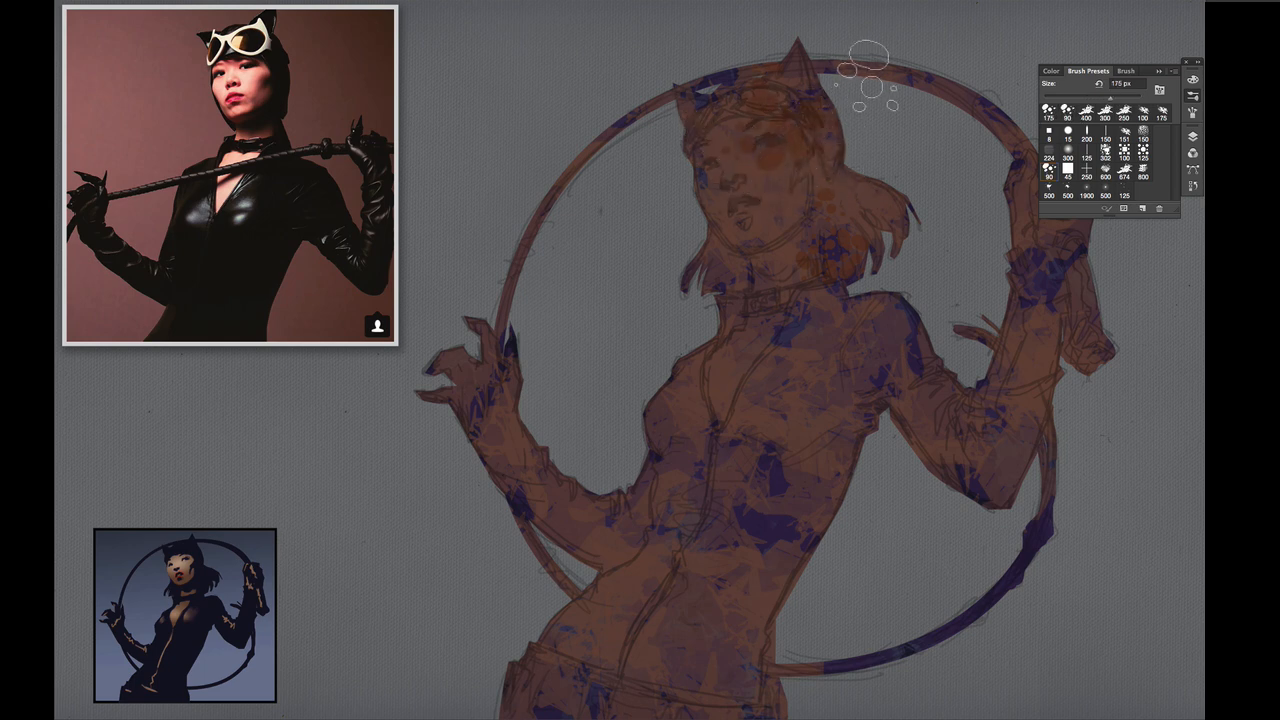
# - Paint orange-brown circular blotches over the torso, arms and whip with the spatter brush at up to 200 px
pyautogui.press('[')
pyautogui.press('[')
pyautogui.press(']')
pyautogui.moveTo(803, 218)
pyautogui.mouseDown()
pyautogui.moveTo(733, 371)
pyautogui.moveTo(695, 402)
pyautogui.mouseUp()
pyautogui.press(']')
pyautogui.moveTo(863, 329); pyautogui.dragTo(800, 418)
pyautogui.press(']')
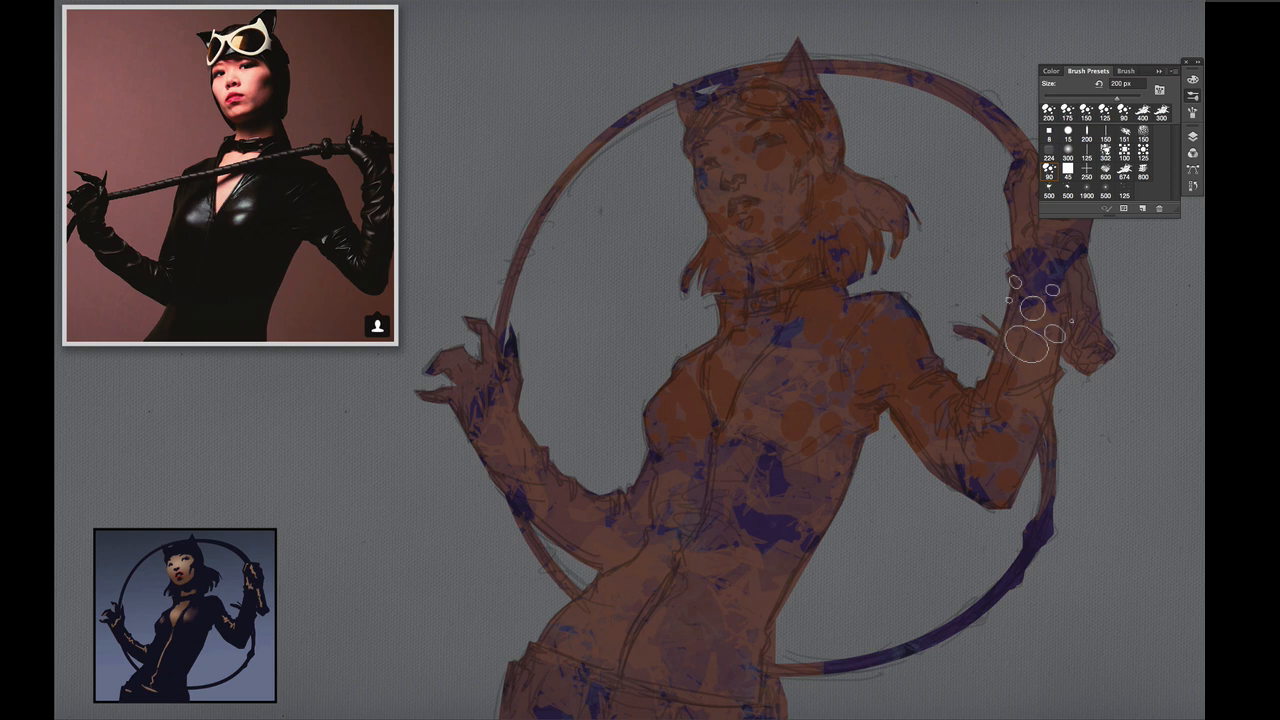
pyautogui.press('Tab')
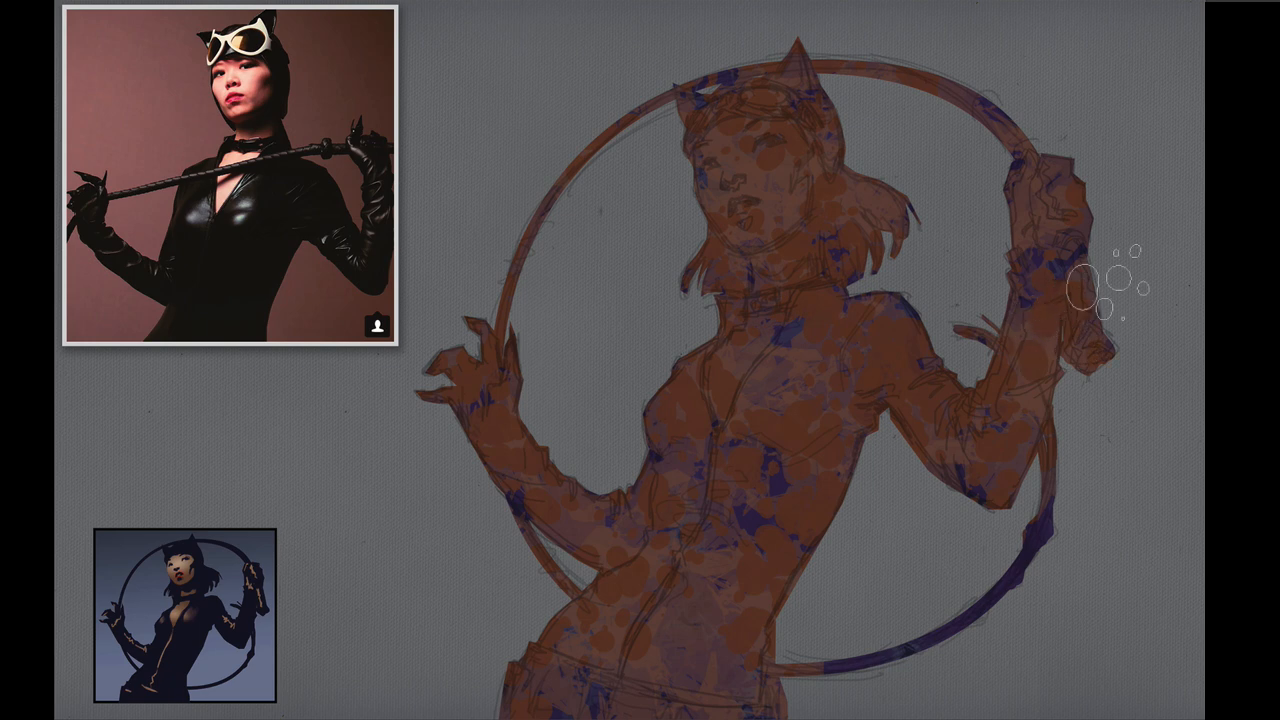
# - Step back through the latest spatter strokes on the lower torso, hips and arm
pyautogui.press('Tab')
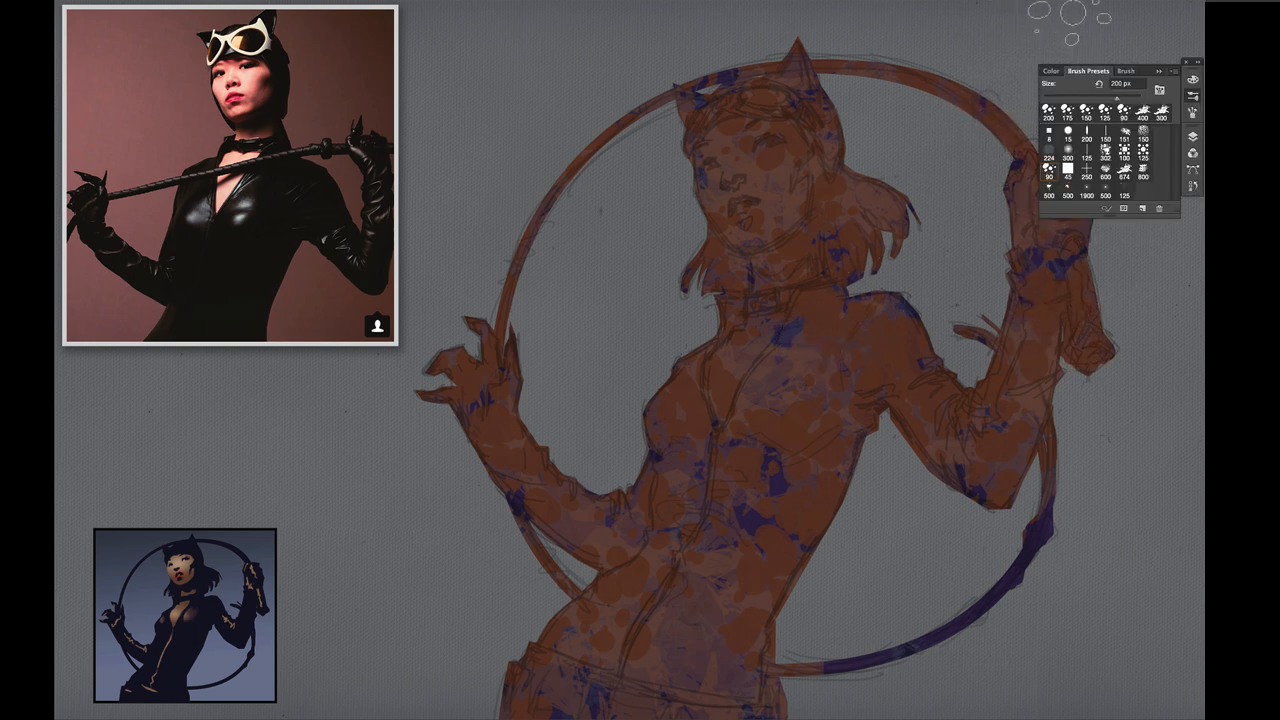
pyautogui.click(1193, 136)
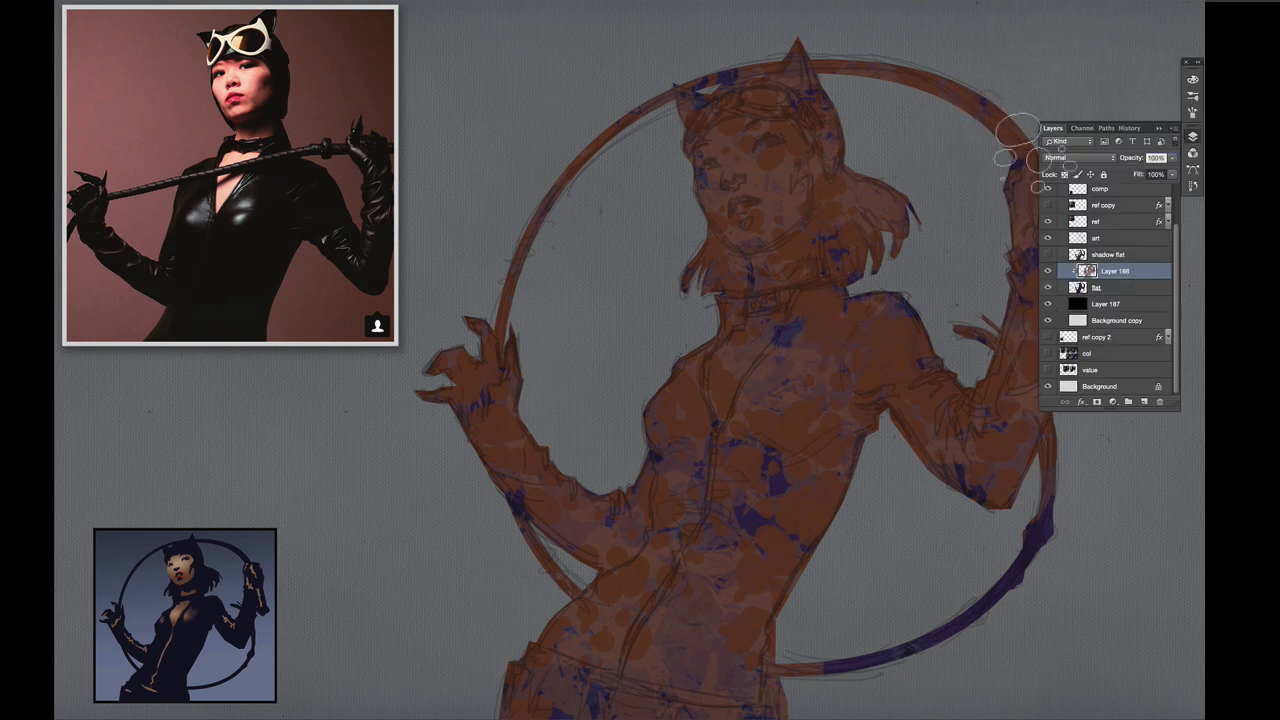
pyautogui.moveTo(1028, 342); pyautogui.dragTo(1028, 380)
pyautogui.moveTo(757, 518); pyautogui.dragTo(797, 546)
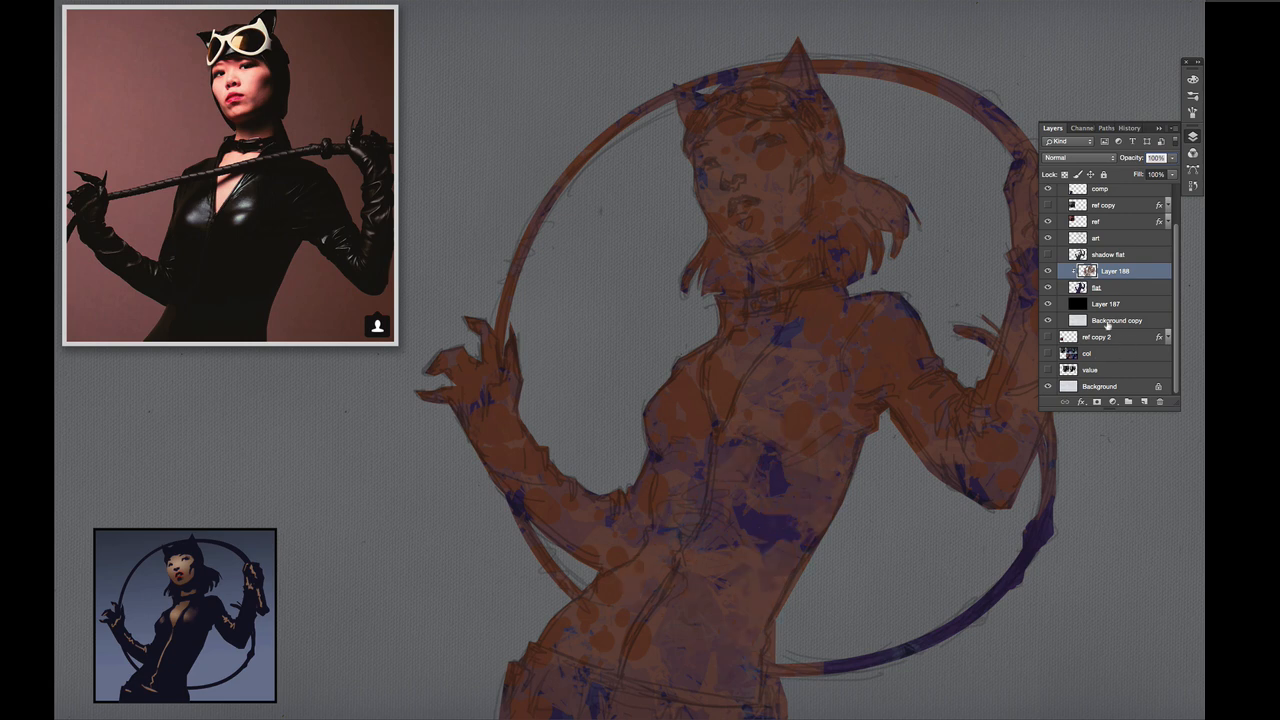
pyautogui.moveTo(641, 632); pyautogui.dragTo(606, 648)
pyautogui.moveTo(612, 572); pyautogui.dragTo(588, 618)
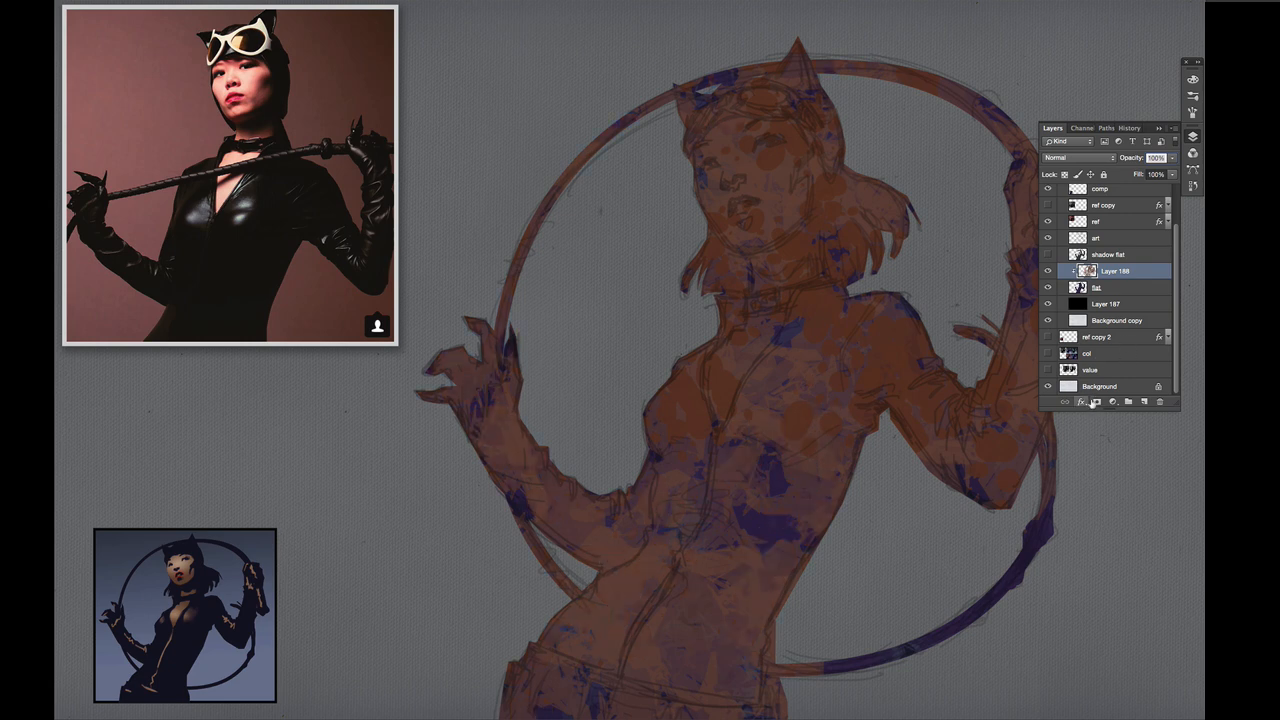
# - Add a new layer above the texture layer and stamp brown spatter blotches over the torso and arm, spilling past the outline
pyautogui.click(1144, 401)
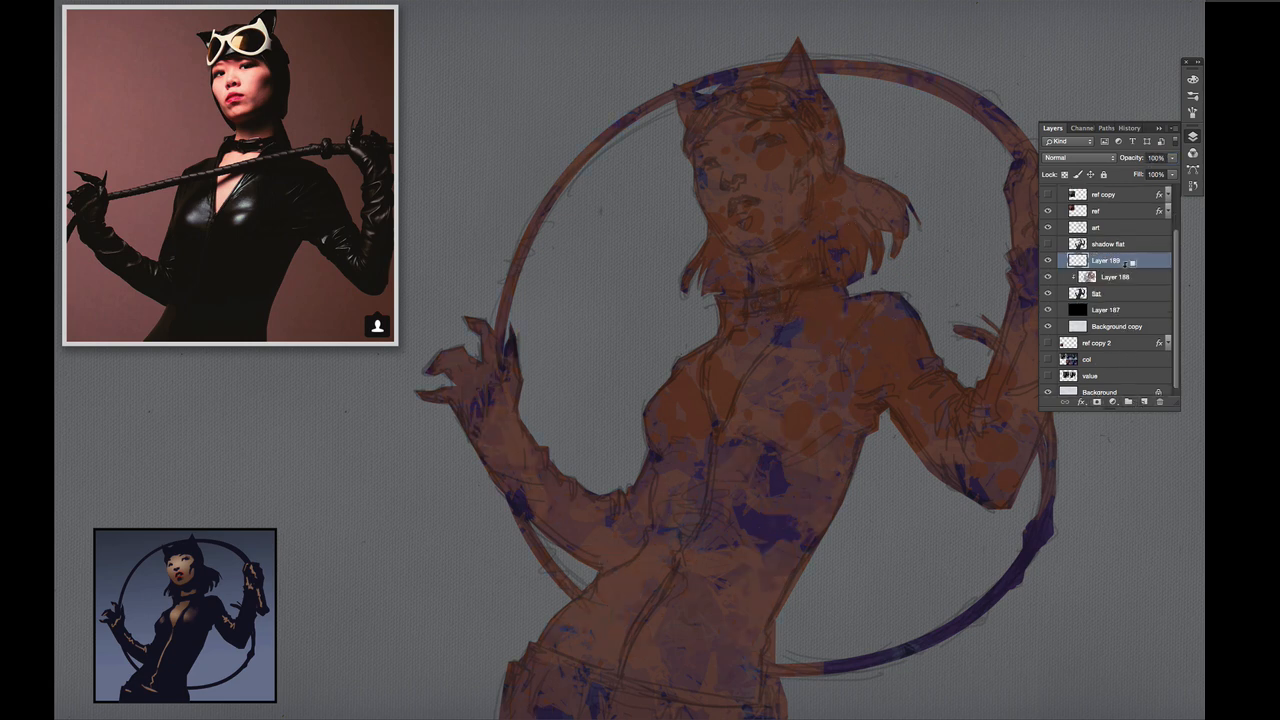
pyautogui.click(862, 538)
pyautogui.moveTo(780, 470); pyautogui.dragTo(745, 482)
pyautogui.click(770, 525)
pyautogui.moveTo(555, 585); pyautogui.dragTo(590, 460)
pyautogui.click(592, 402)
pyautogui.click(472, 498)
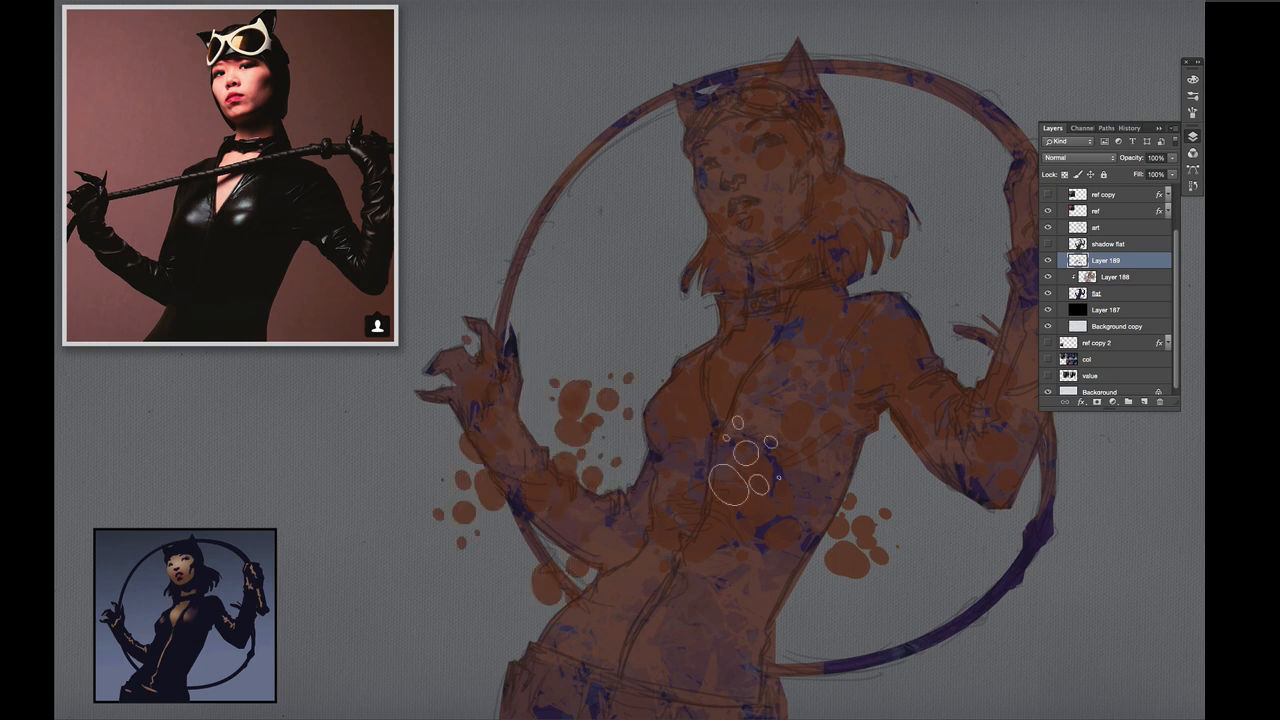
pyautogui.click(742, 475)
# - Clip the blotch layer to the figure, spatter more brown over the body, arms and whip, and merge it into the texture layer
pyautogui.keyDown('alt'); pyautogui.click(1143, 267); pyautogui.keyUp('alt')
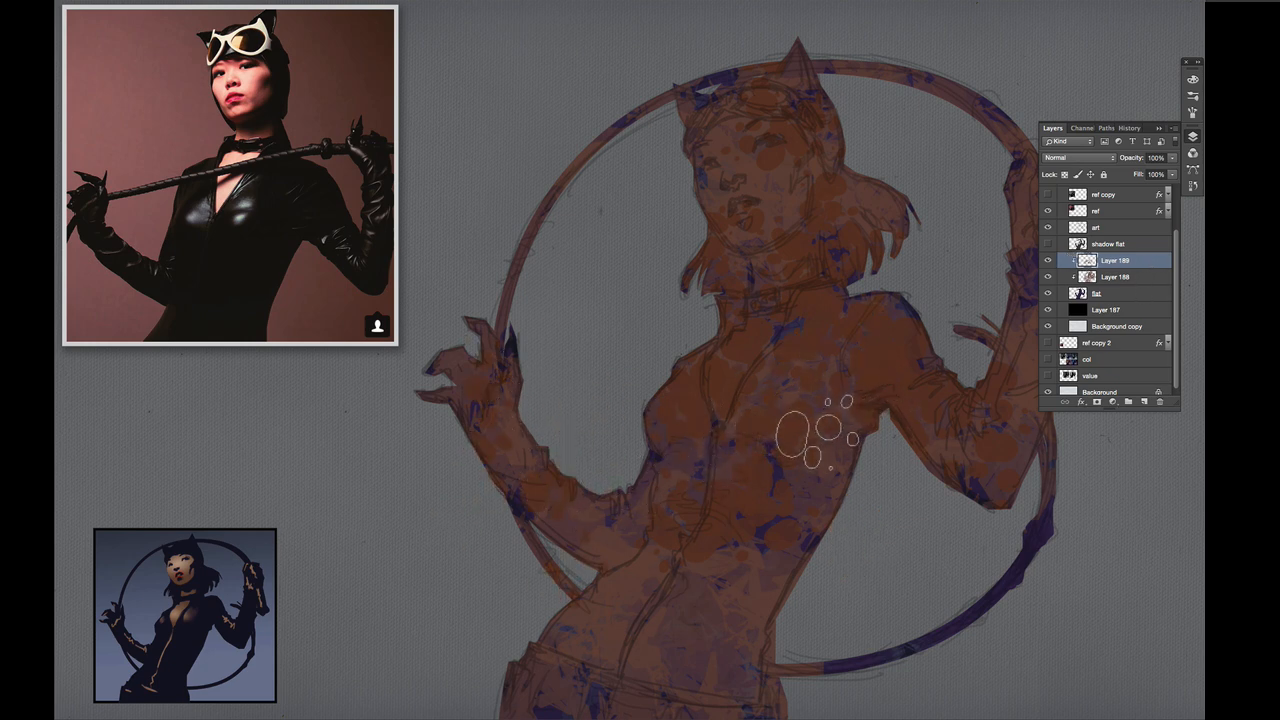
pyautogui.press('Tab')
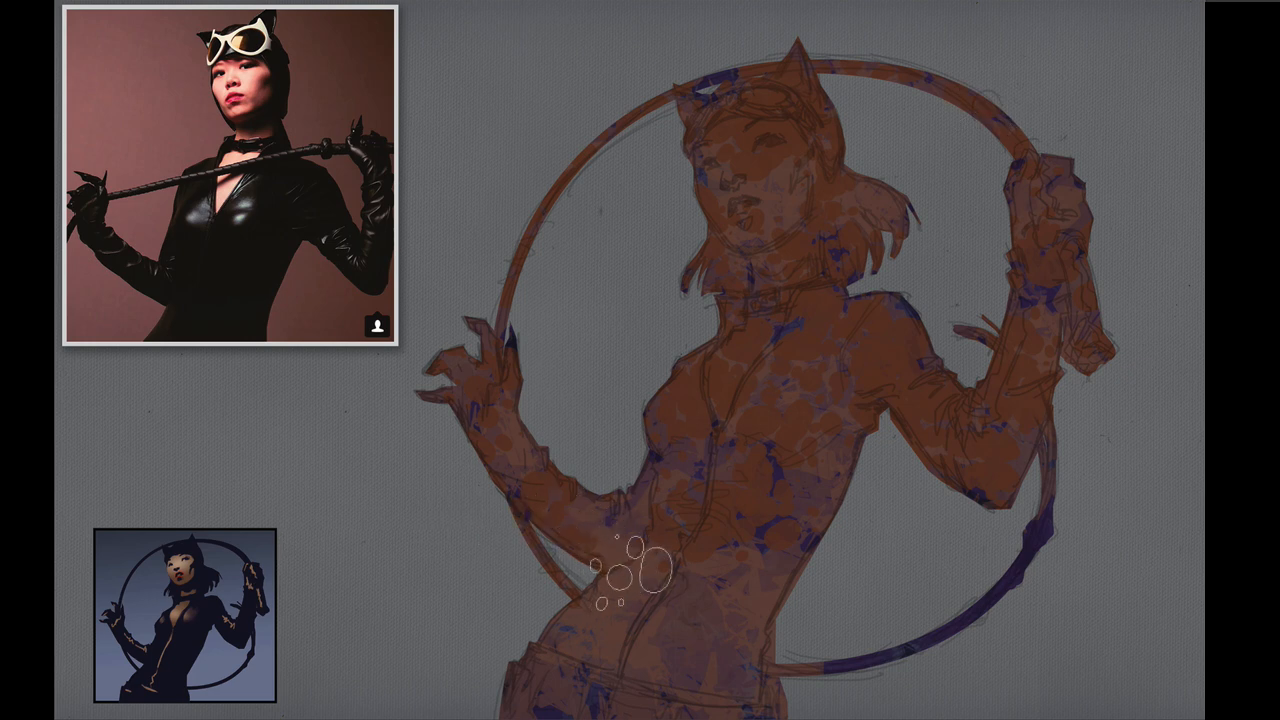
pyautogui.press('Tab')
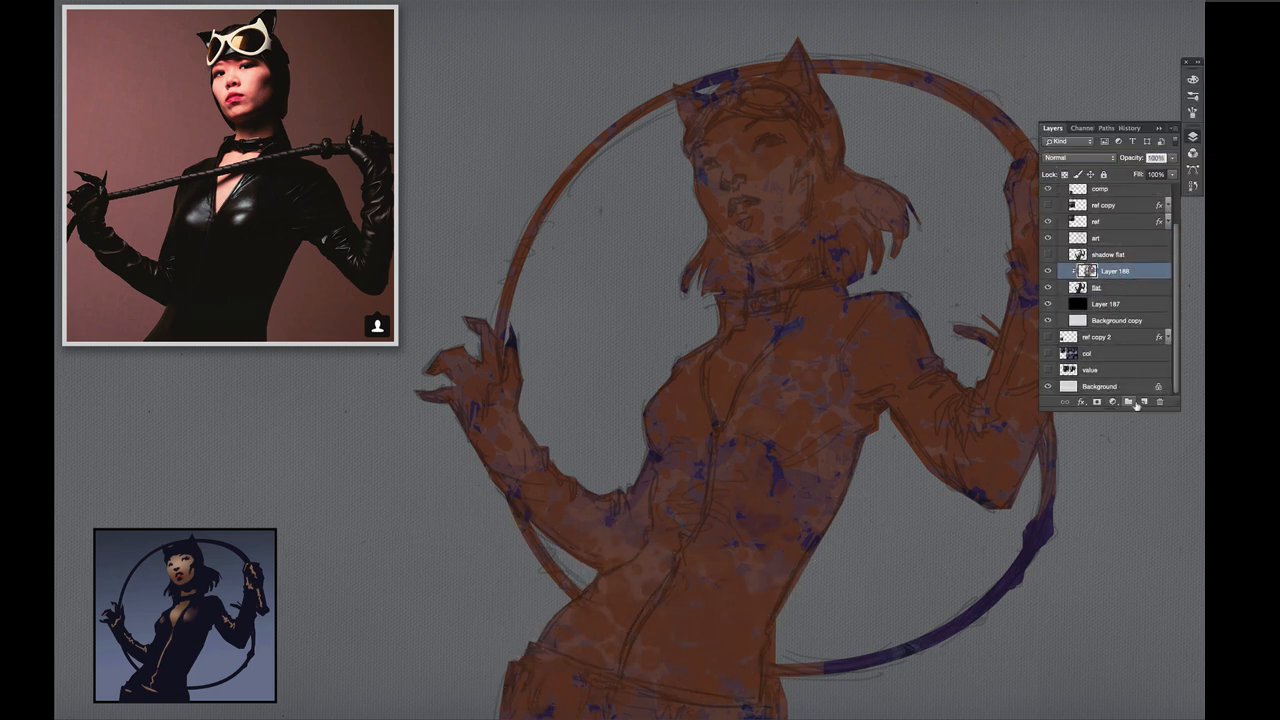
# - Add another layer clipped to the figure and try a gradient from the face down to the neck
pyautogui.click(1144, 401)
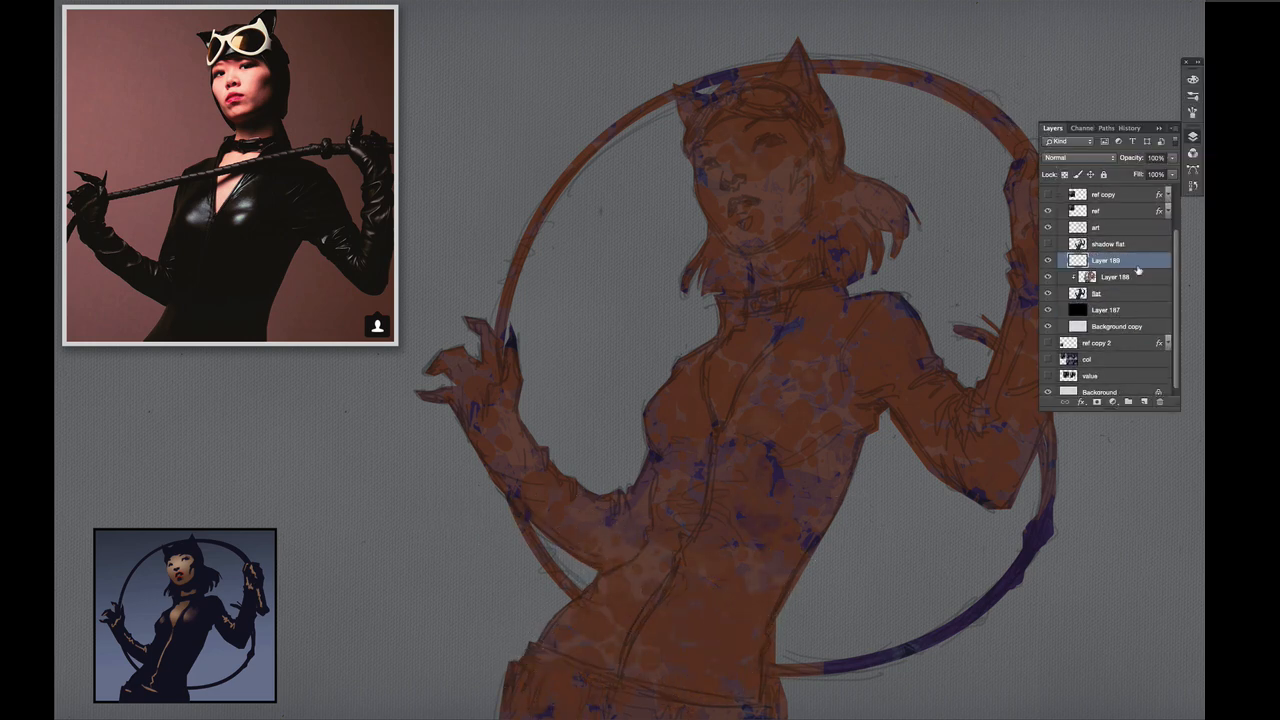
pyautogui.keyDown('alt'); pyautogui.click(1148, 268); pyautogui.keyUp('alt')
pyautogui.moveTo(748, 164); pyautogui.dragTo(813, 282)
pyautogui.hotkey('ctrl', 'z')
# - Draw a pale skin-tone radial gradient outward from the face to the torso and set its layer's opacity to 39%
pyautogui.press('Return')
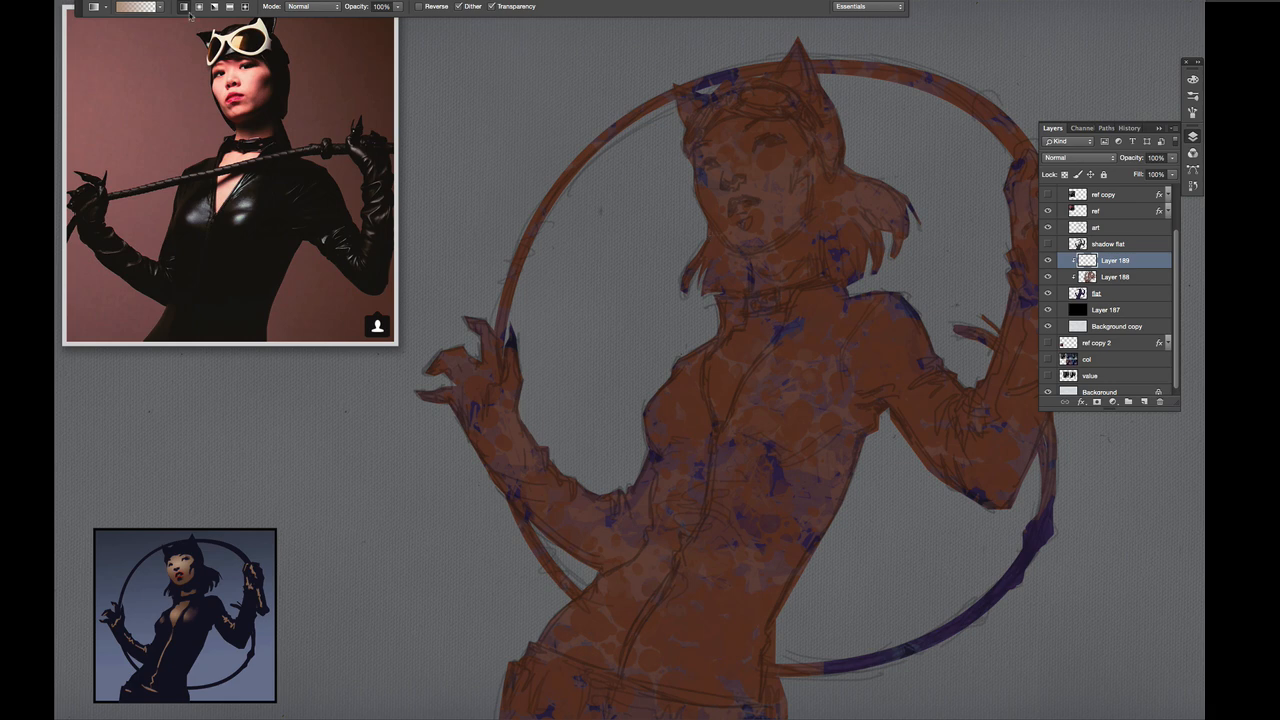
pyautogui.click(199, 6)
pyautogui.moveTo(718, 121); pyautogui.dragTo(778, 354)
pyautogui.hotkey('ctrl', 'z')
pyautogui.moveTo(723, 143); pyautogui.dragTo(851, 445)
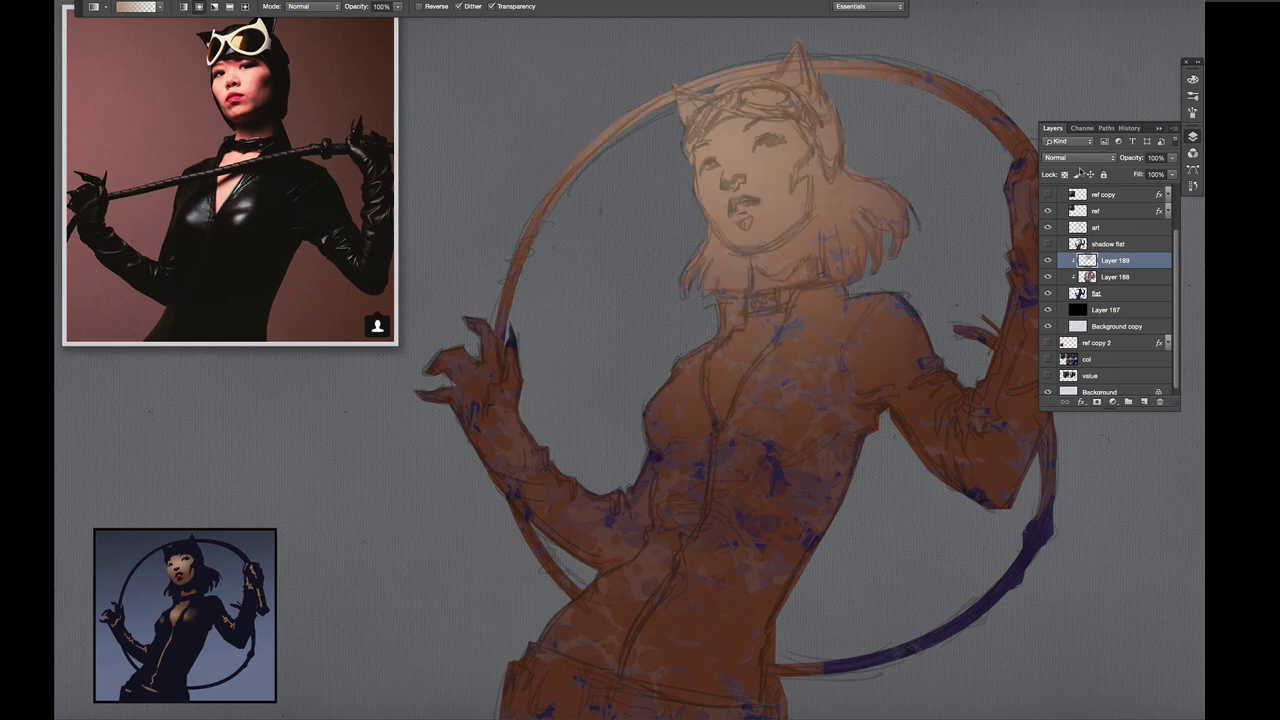
pyautogui.moveTo(1173, 159); pyautogui.dragTo(1139, 171)
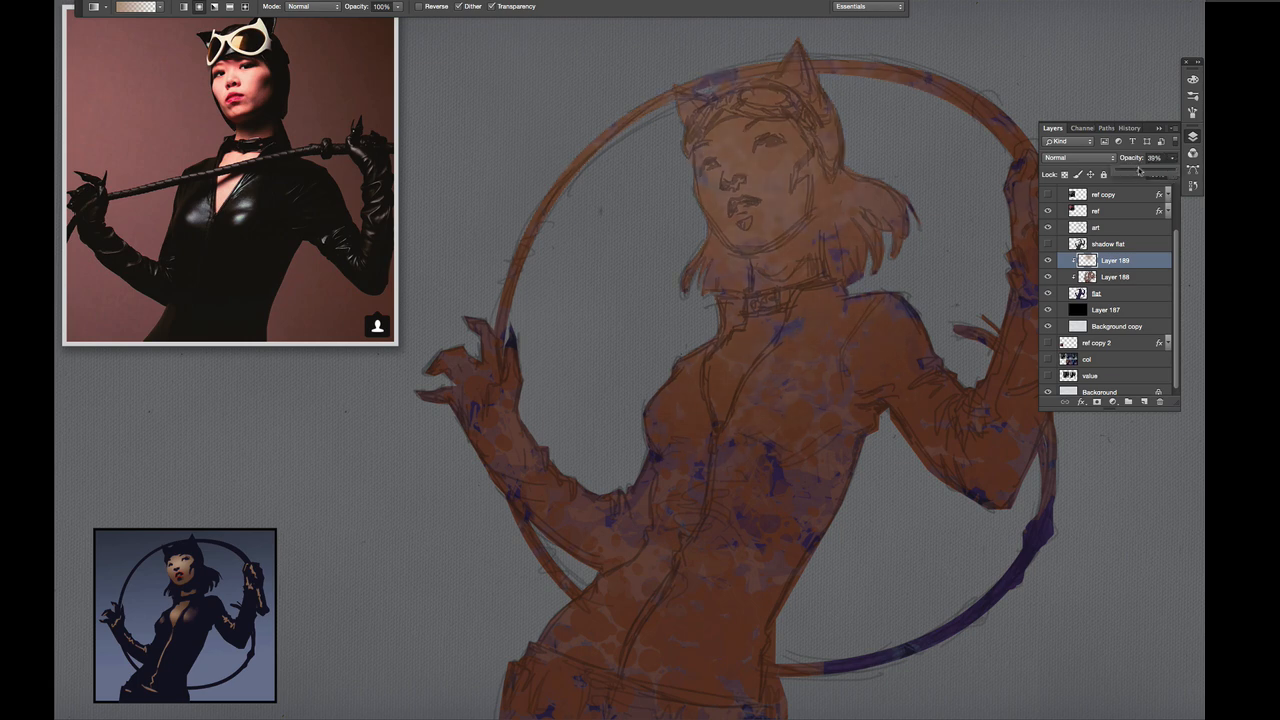
pyautogui.click(827, 376)
# - Sample a dark muted mauve-brown from the canvas as the painting color and set the gradient type to linear
pyautogui.keyDown('alt'); pyautogui.click(640, 497); pyautogui.keyUp('alt')
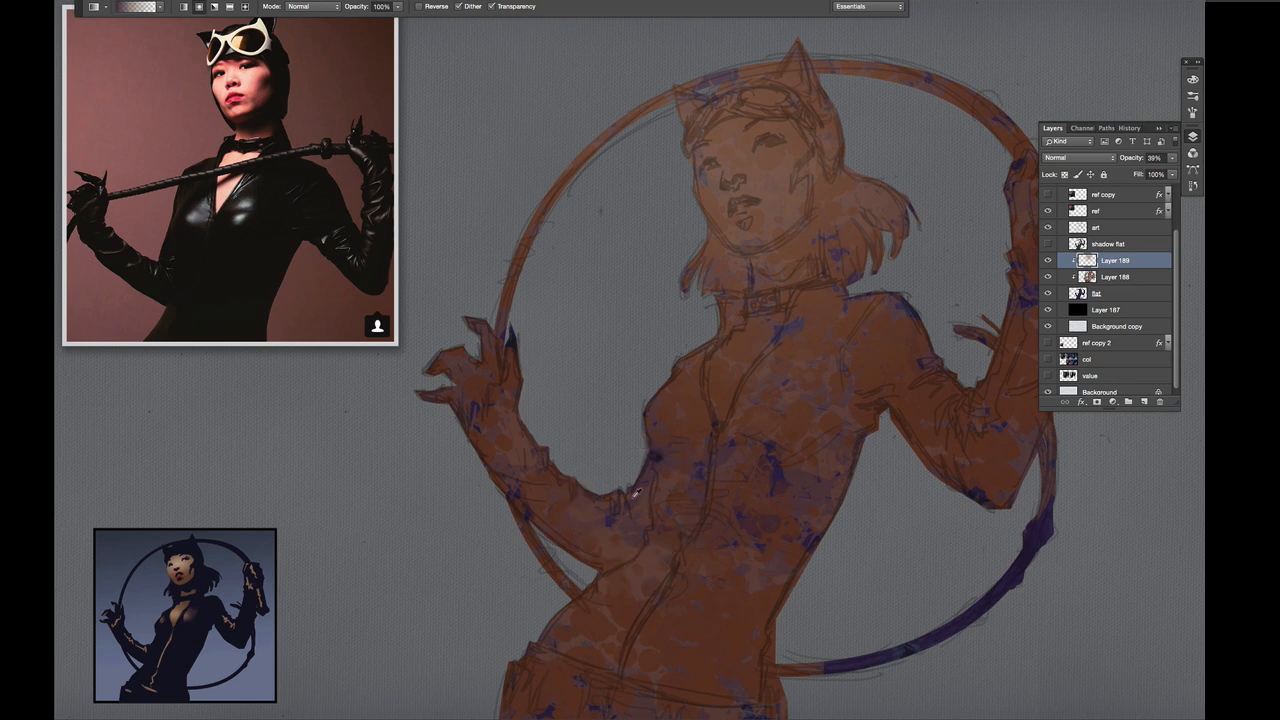
pyautogui.keyDown('alt'); pyautogui.click(632, 668); pyautogui.keyUp('alt')
pyautogui.keyDown('alt'); pyautogui.click(638, 702); pyautogui.keyUp('alt')
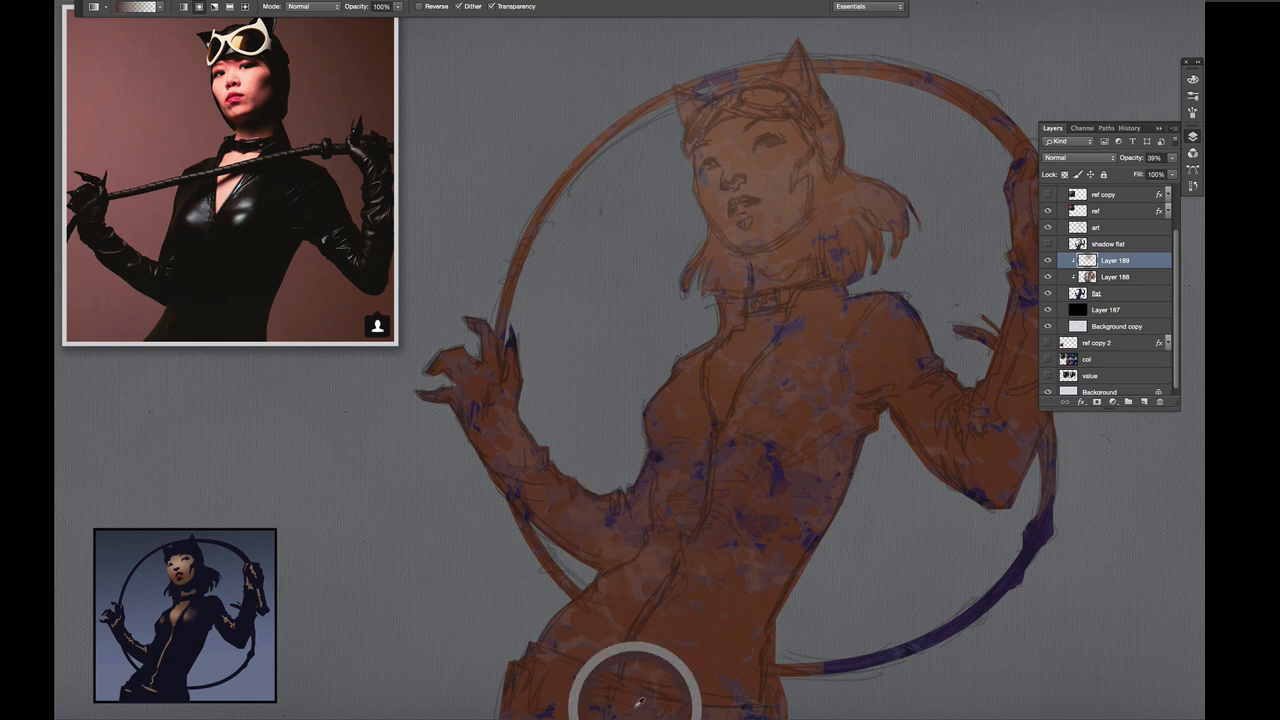
pyautogui.click(184, 6)
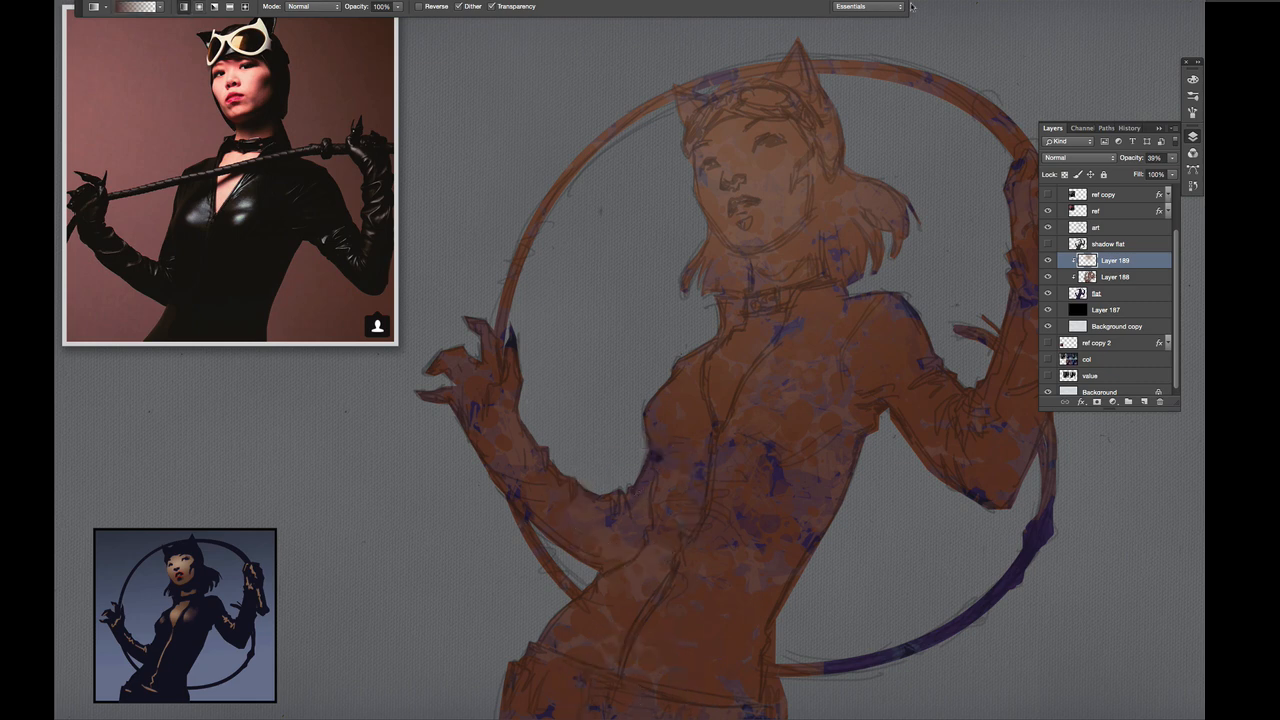
pyautogui.click(1192, 79)
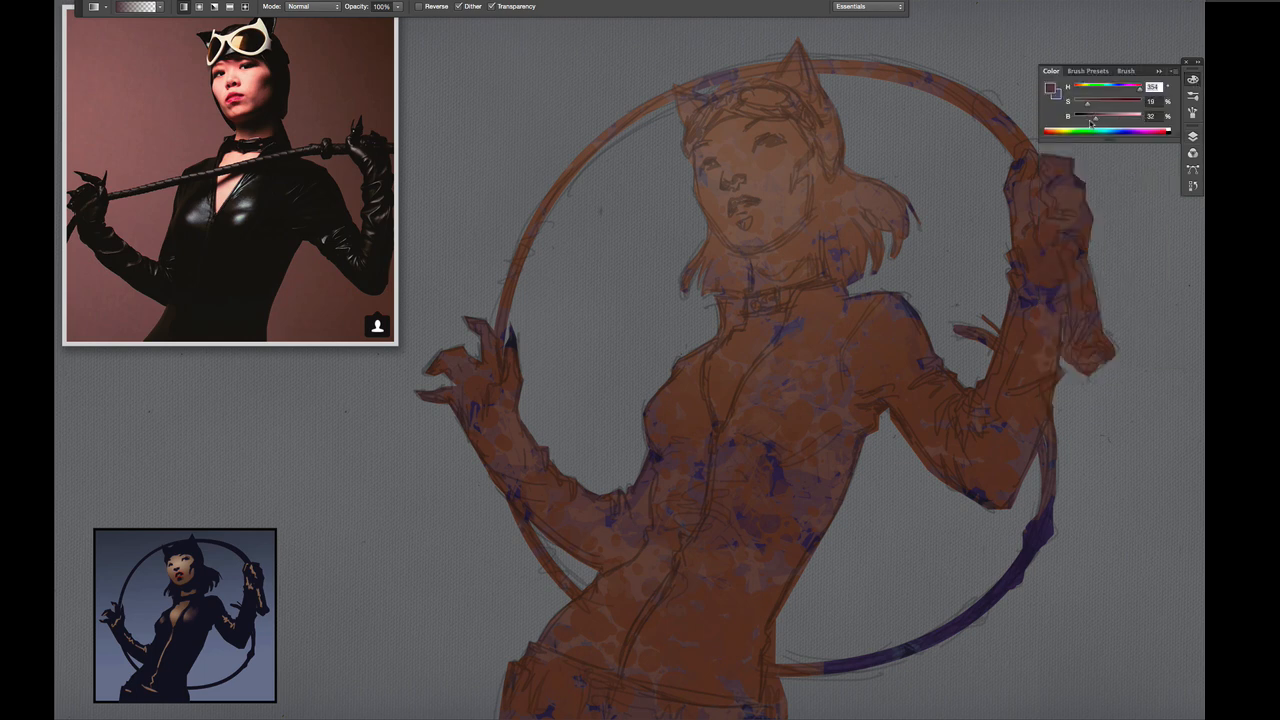
pyautogui.click(1192, 137)
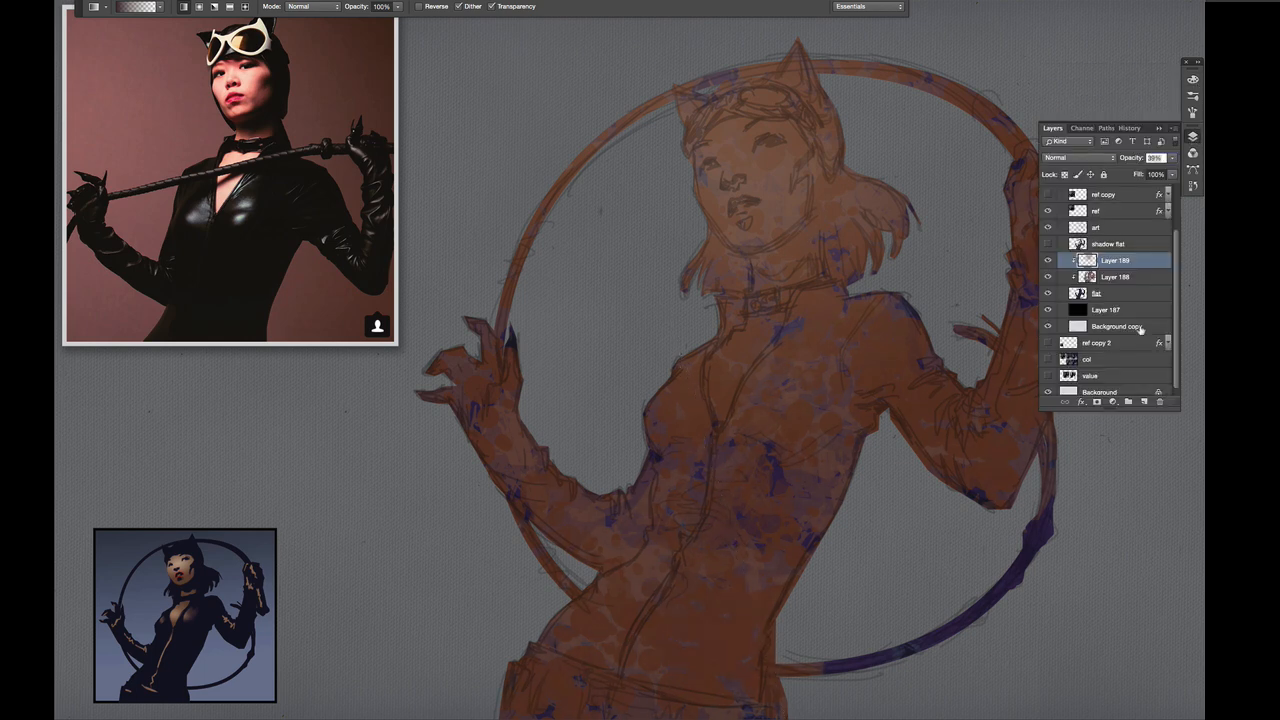
# - On a new clipped layer, draw a dark linear gradient from the hips up to the chest at 81% opacity, and merge it into the skin-tone gradient layer
pyautogui.click(1144, 401)
pyautogui.keyDown('alt'); pyautogui.click(1140, 268); pyautogui.keyUp('alt')
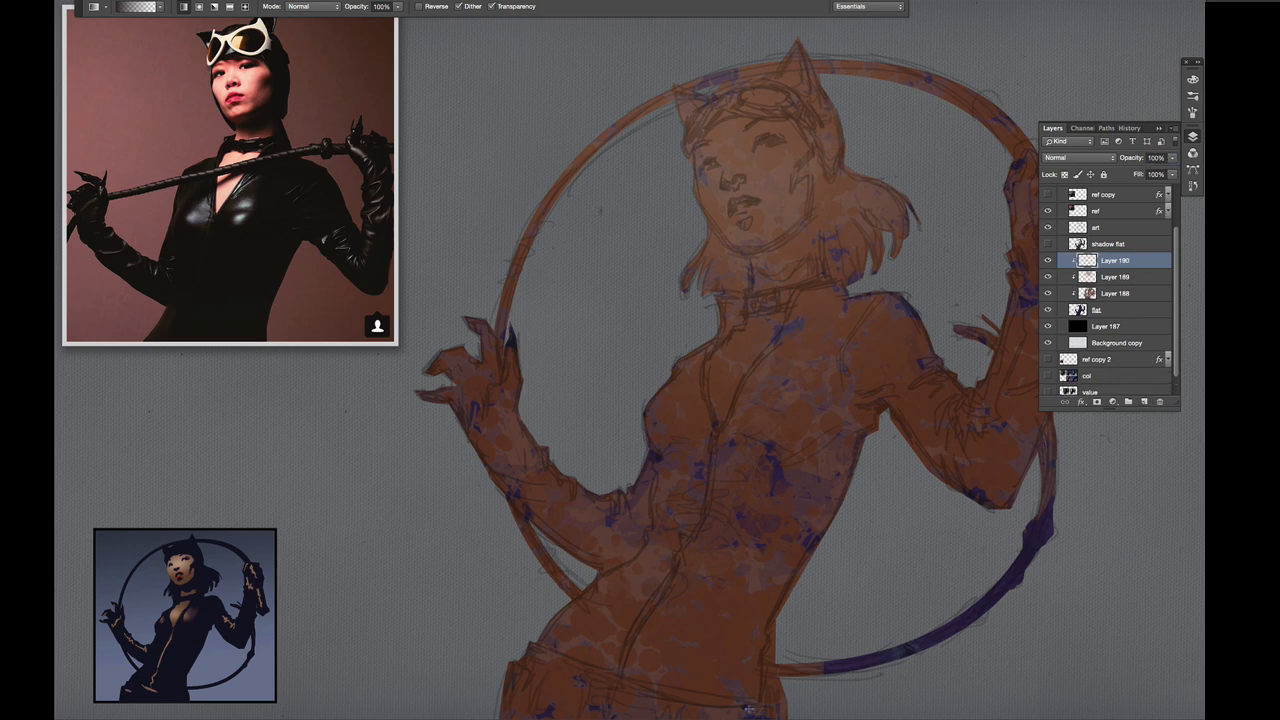
pyautogui.moveTo(749, 708); pyautogui.dragTo(693, 352)
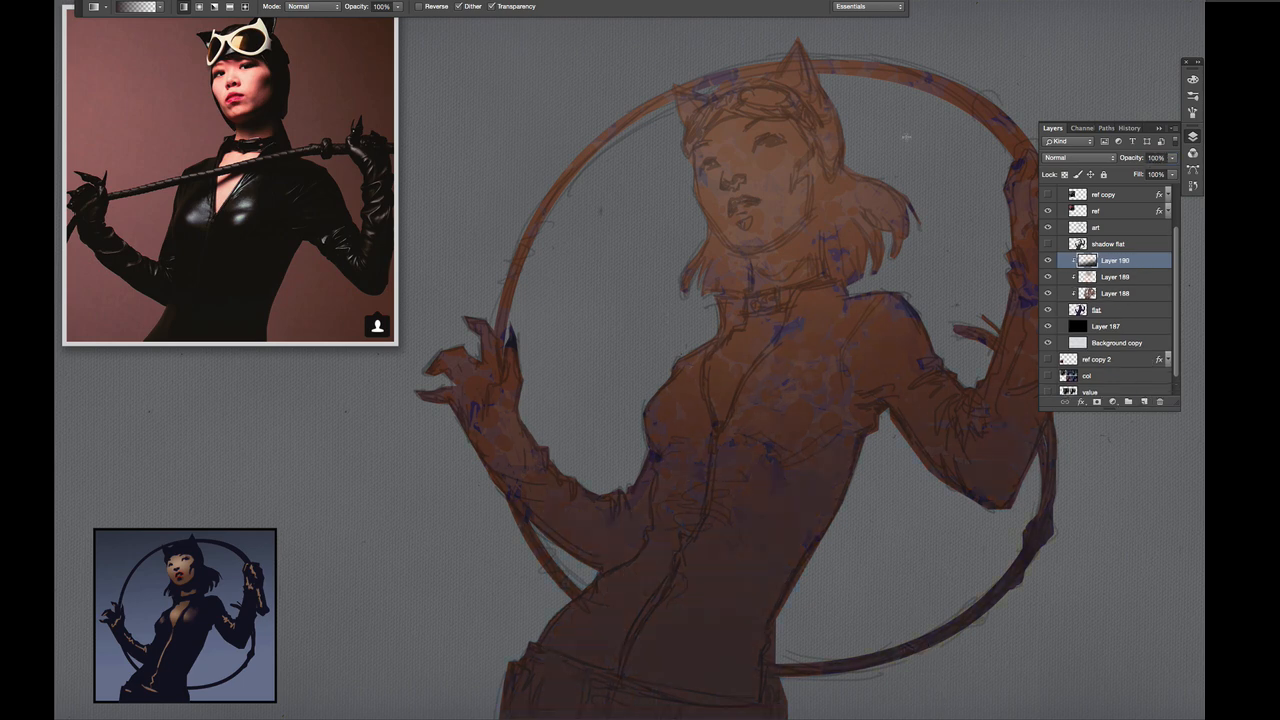
pyautogui.click(1170, 160)
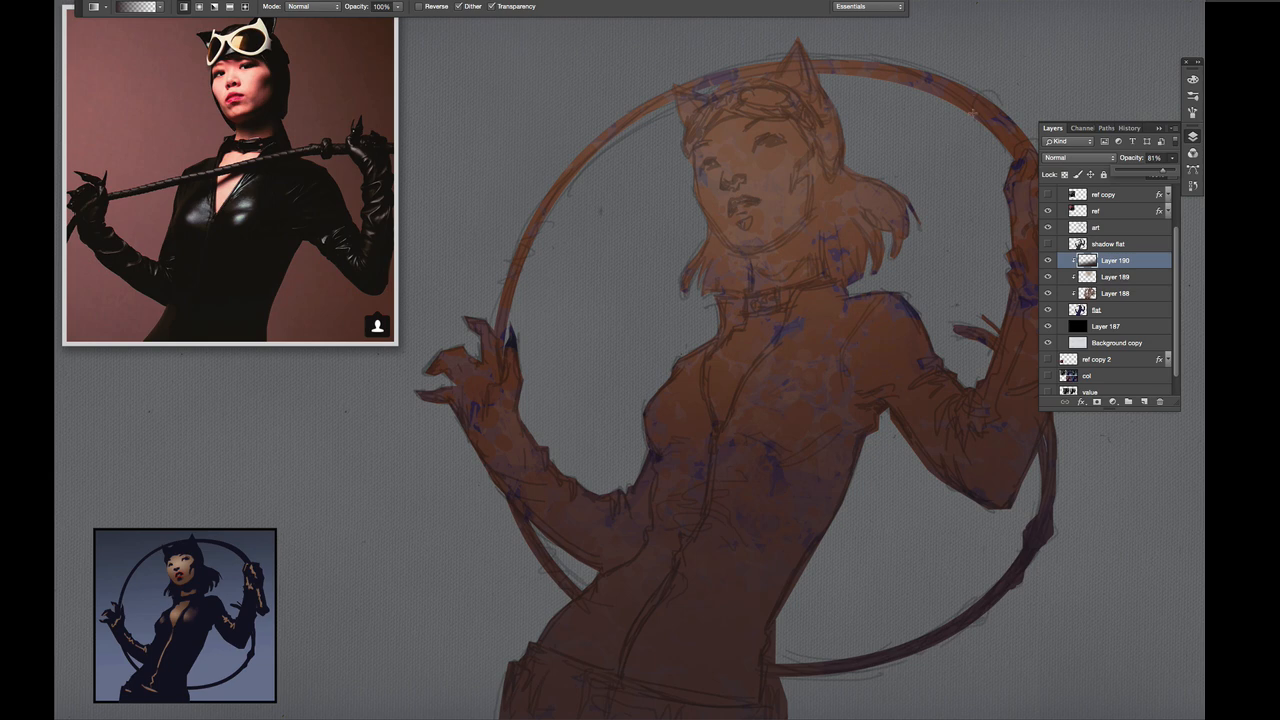
pyautogui.hotkey('ctrl', 'e')
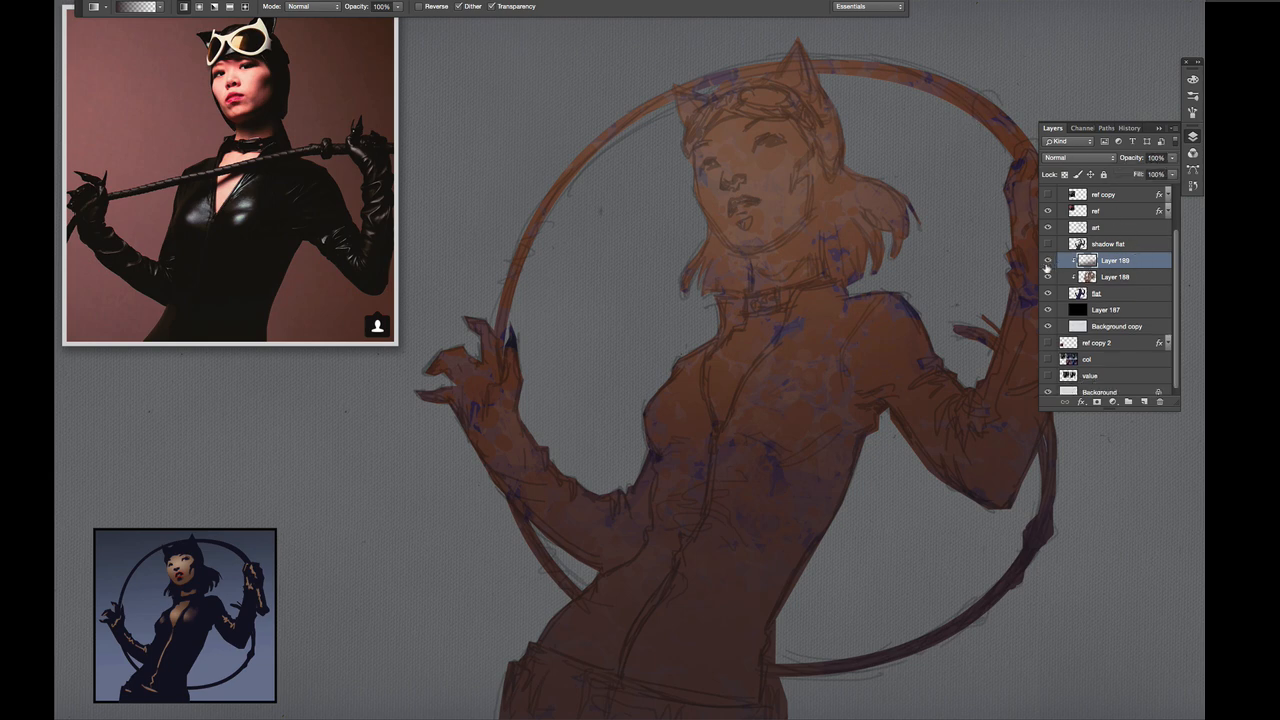
# - Compare the figure with and without the clipped gradient and texture layers, ending with both visible
pyautogui.moveTo(1047, 262); pyautogui.dragTo(1047, 278)
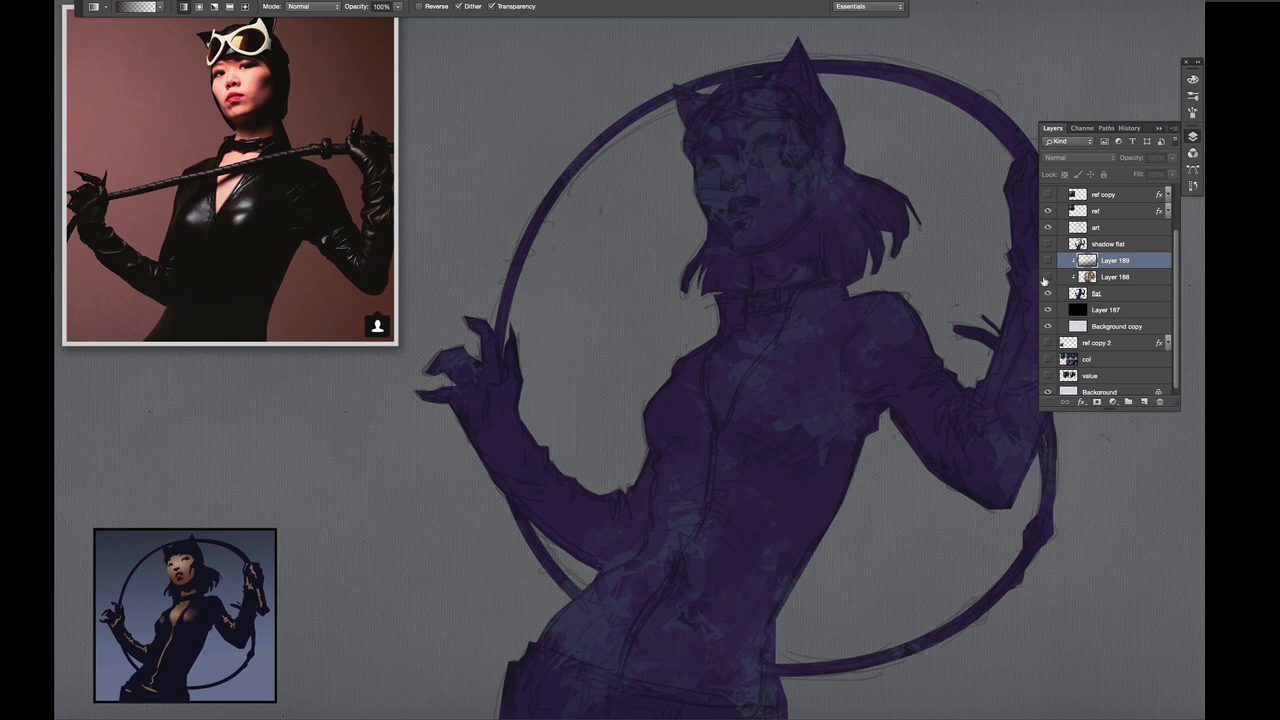
pyautogui.click(1047, 277)
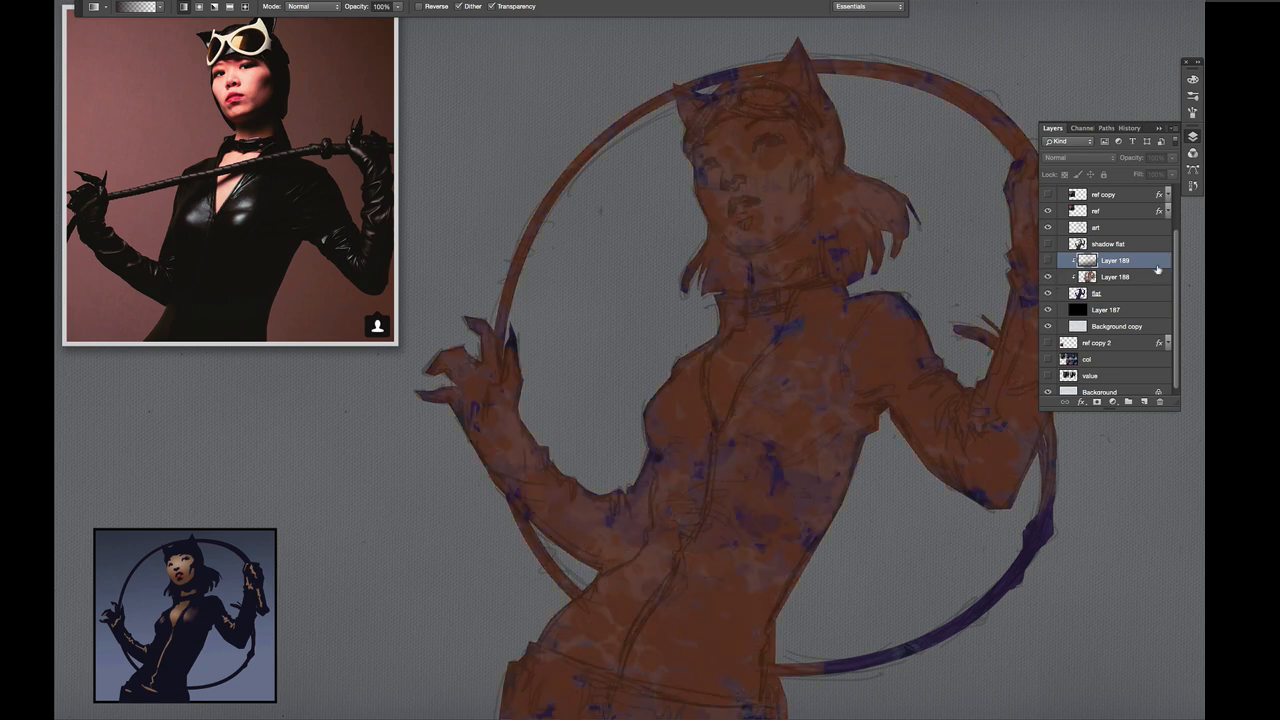
pyautogui.click(1133, 282)
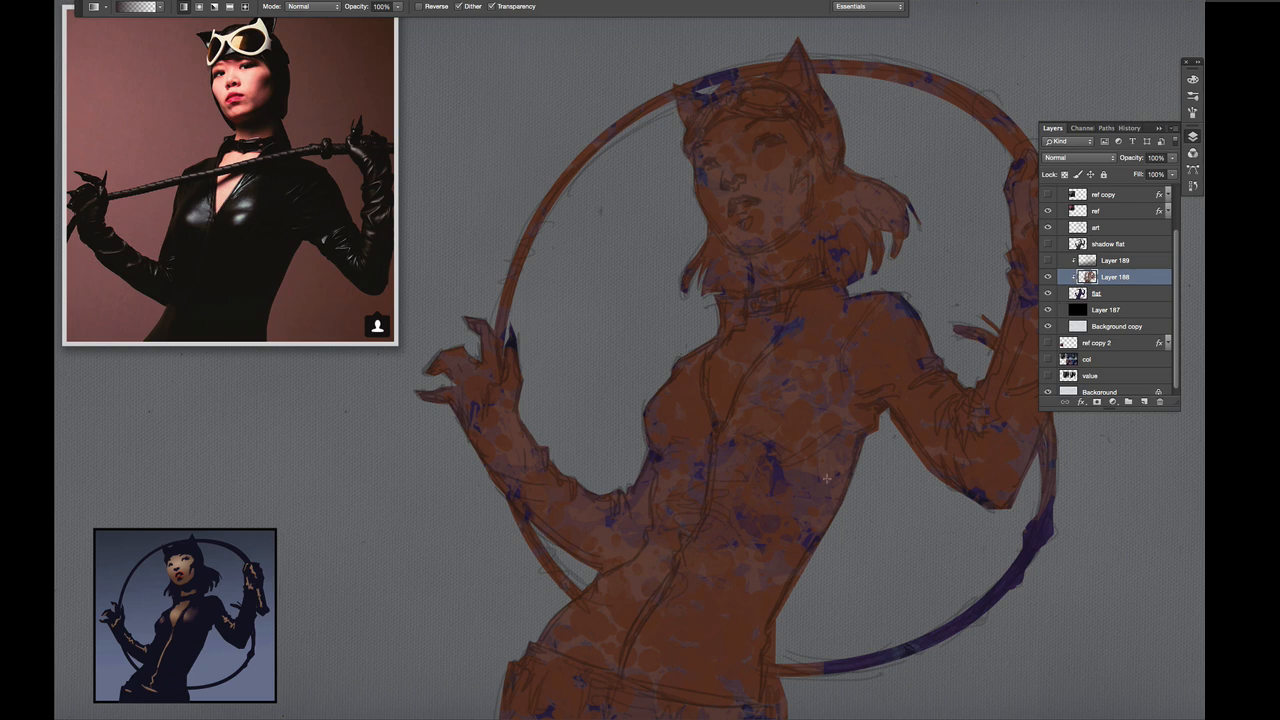
pyautogui.click(1047, 260)
pyautogui.click(1112, 260)
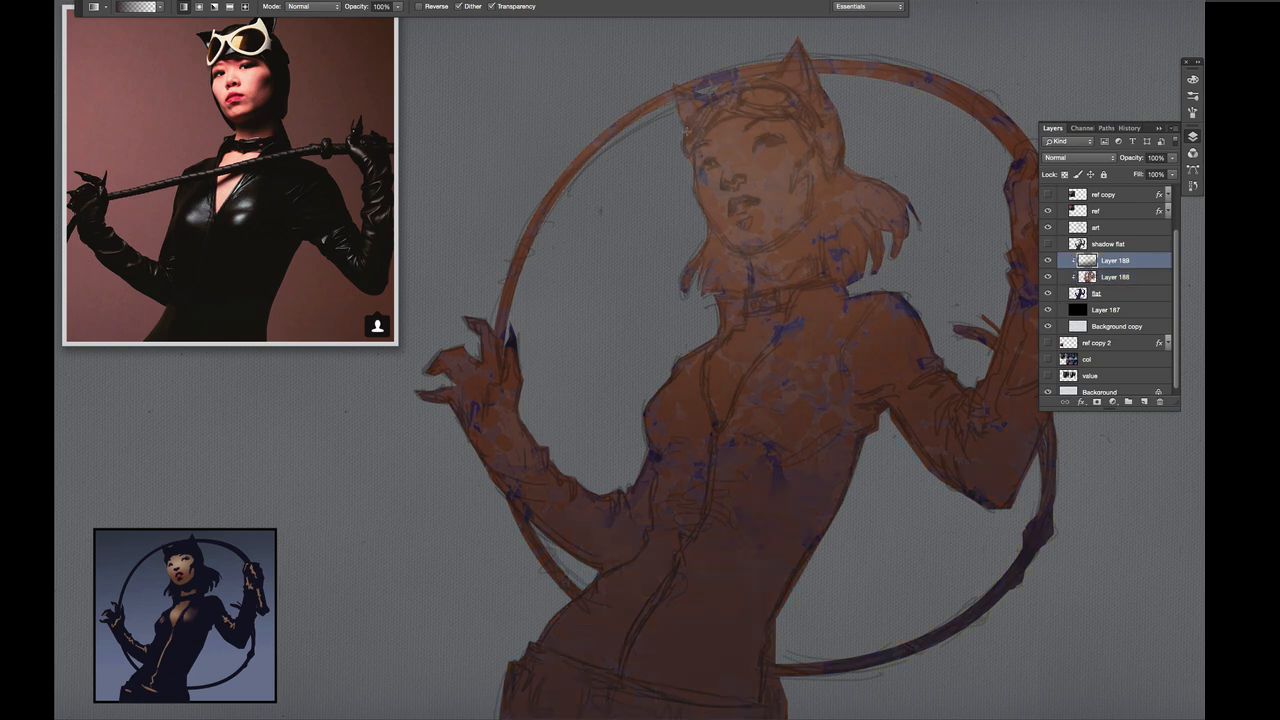
pyautogui.press('Tab')
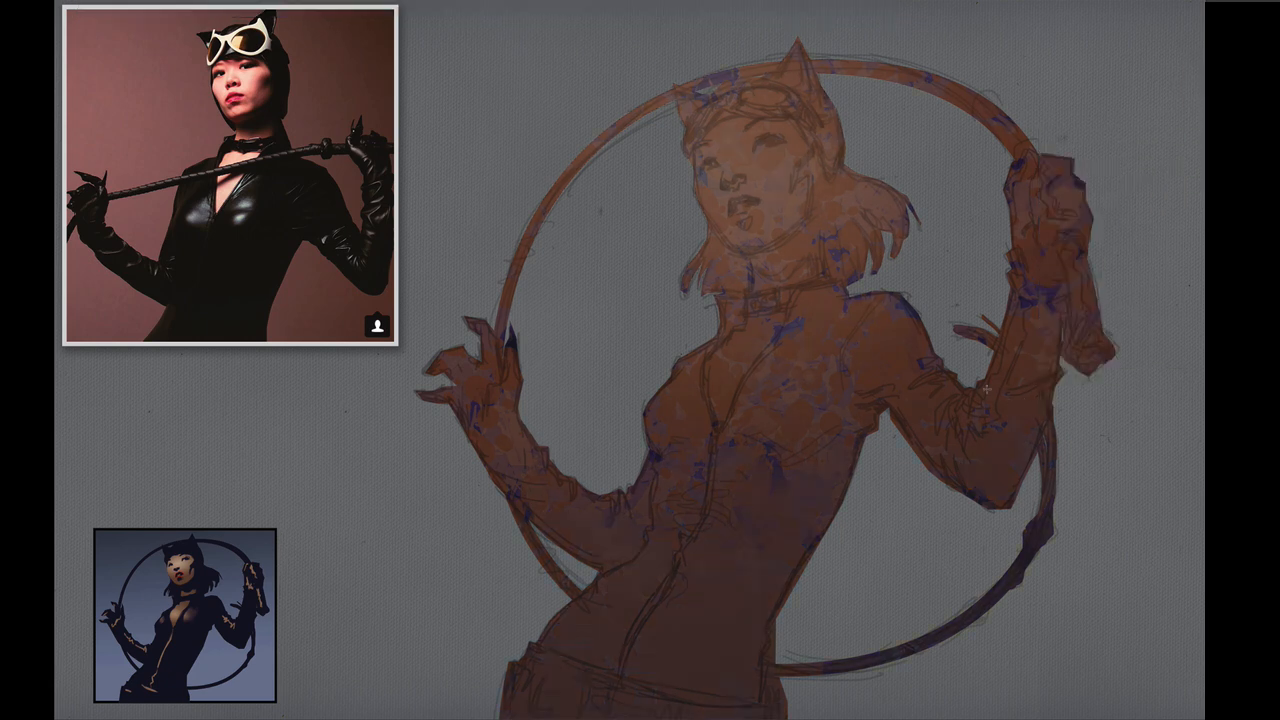
pyautogui.press('Tab')
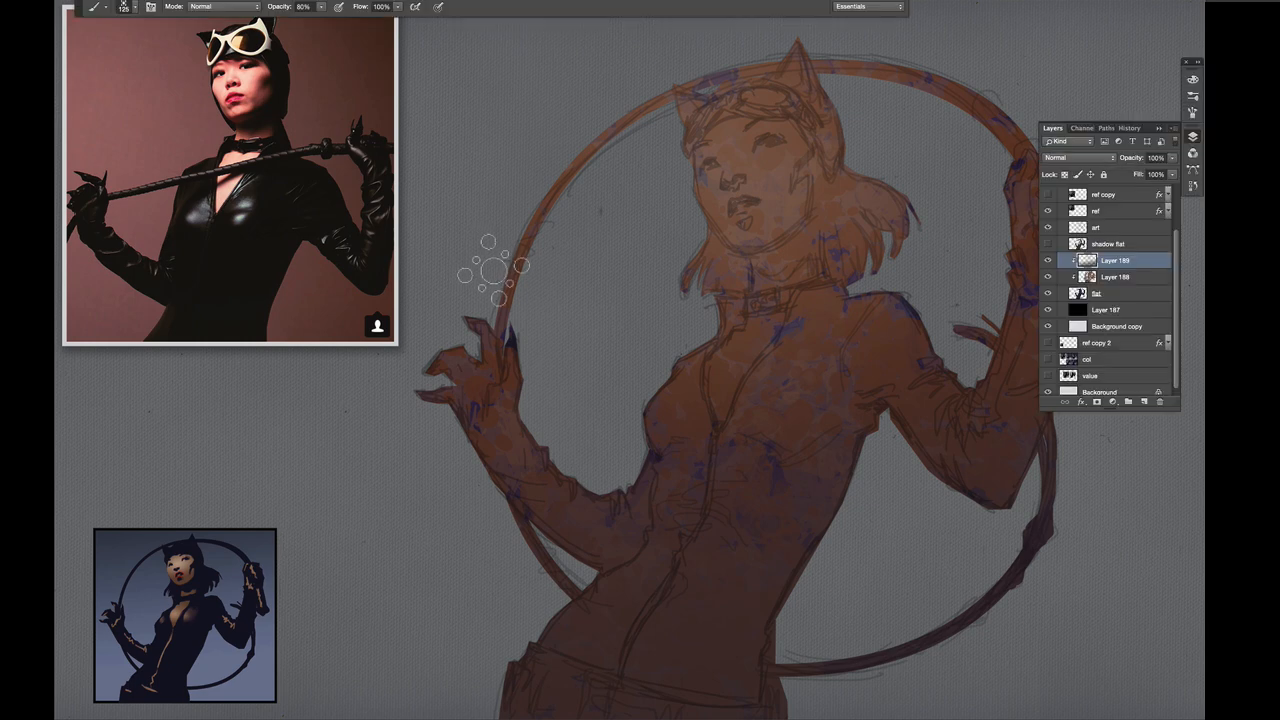
# - Stamp brown spatter beside the clawed hand on a new layer, duplicate and clip it to the figure, and merge it into the gradient layer
pyautogui.click(1144, 401)
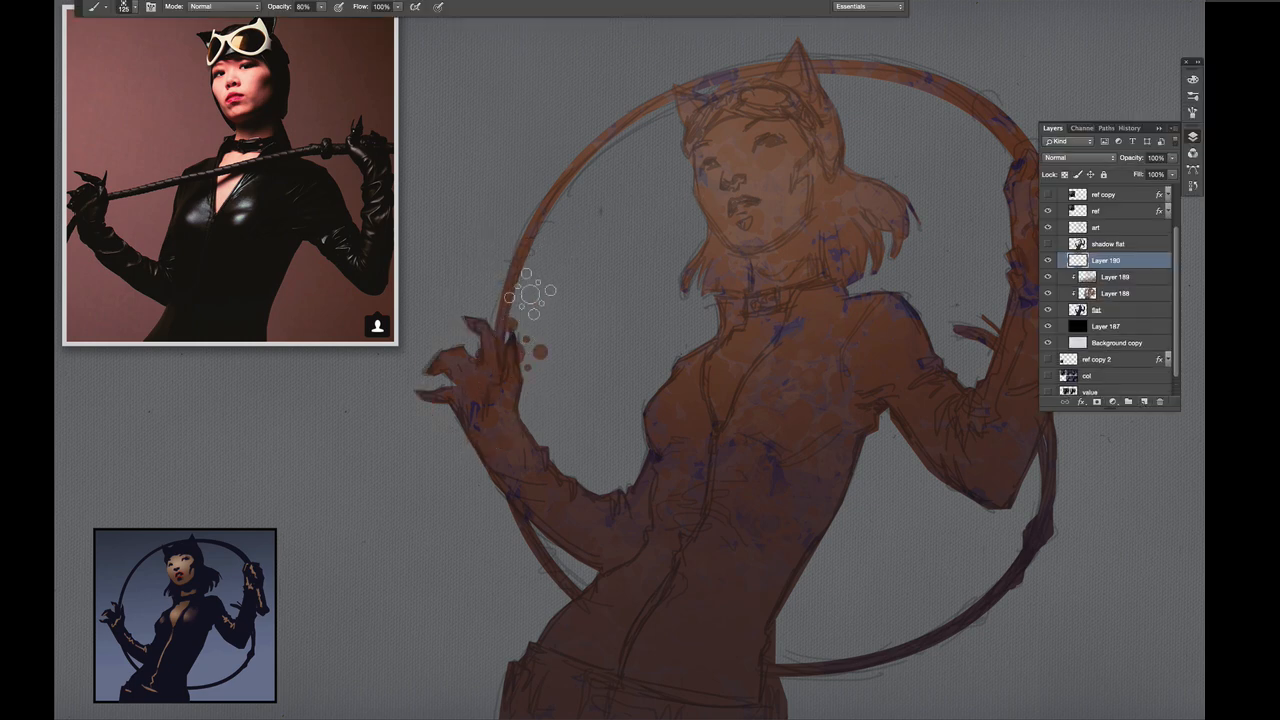
pyautogui.hotkey('ctrl', 'j')
pyautogui.hotkey('ctrl', 'alt', 'g')
pyautogui.click(1151, 231)
pyautogui.press('e')
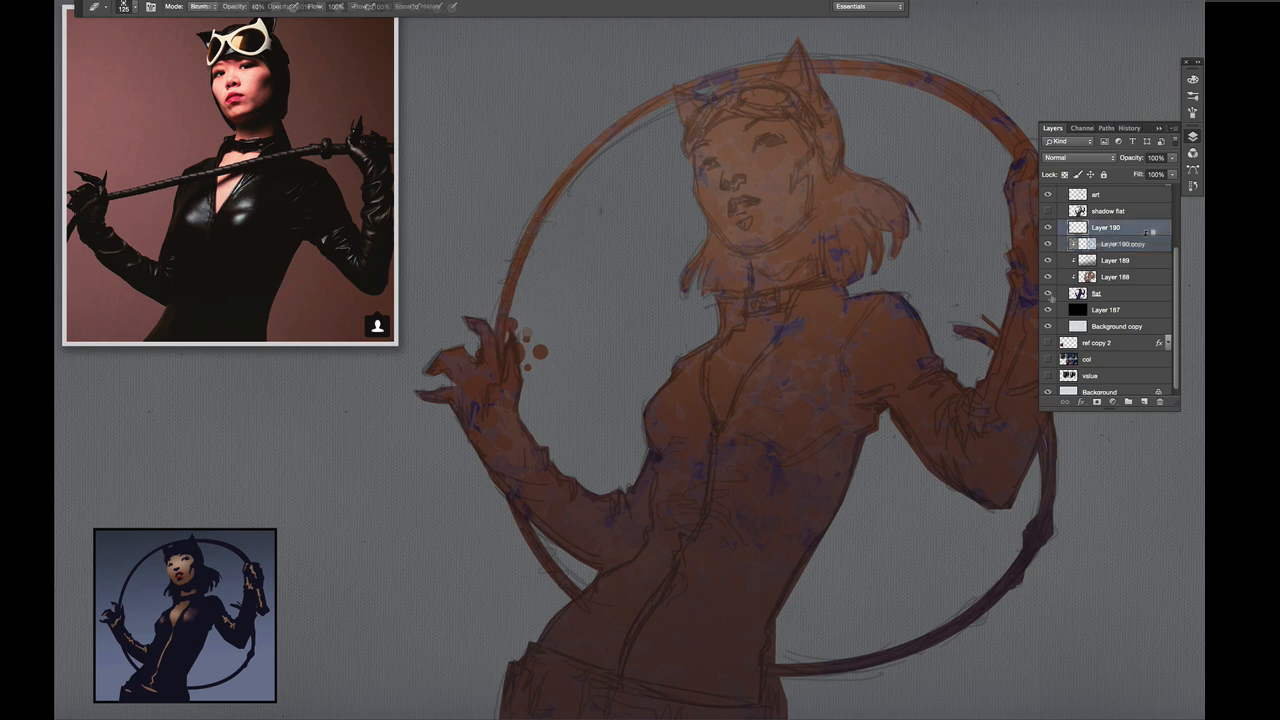
pyautogui.hotkey('ctrl', 'e')
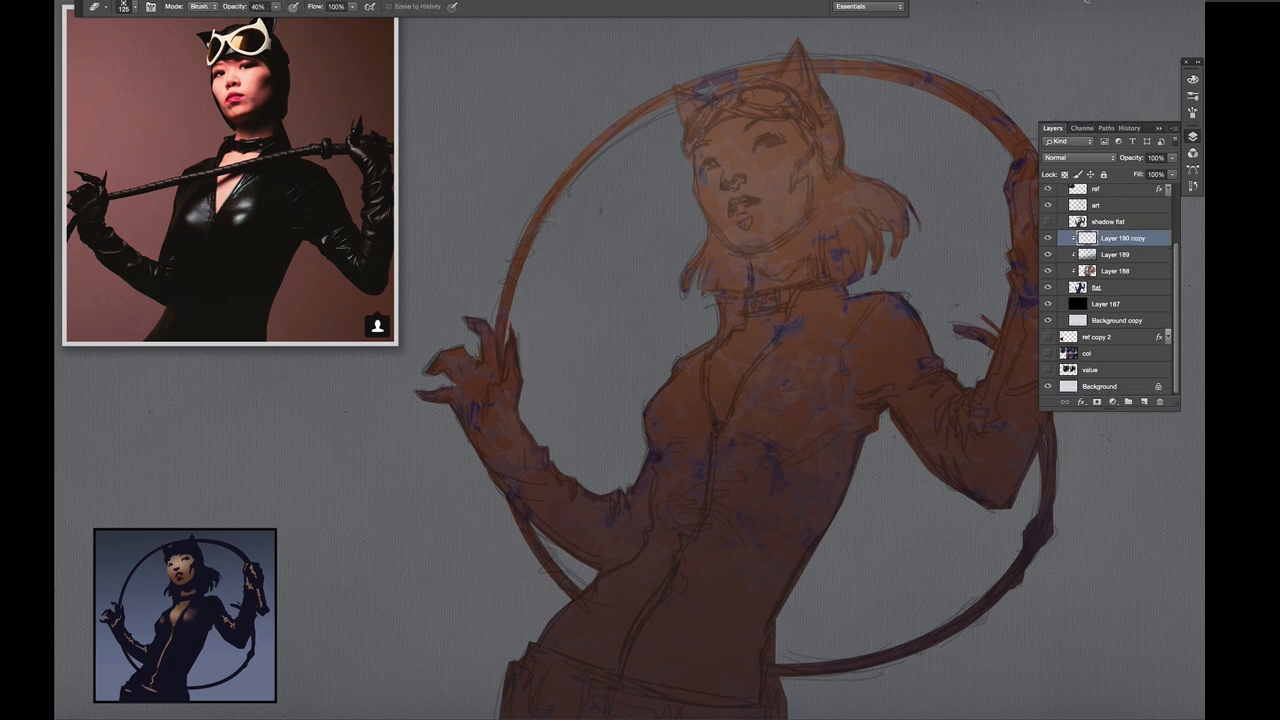
pyautogui.hotkey('ctrl', 'e')
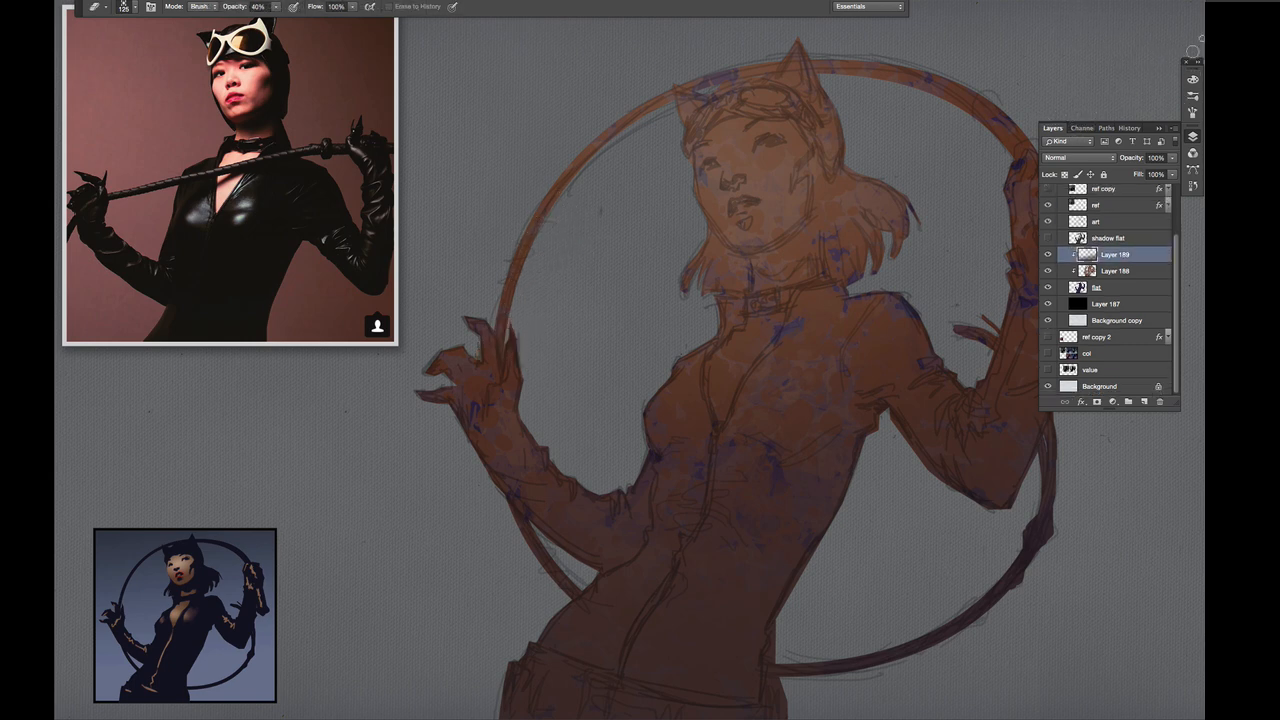
# - Select the shadow flat layer and make it visible over the textured figure
pyautogui.press('Tab')
pyautogui.press('Tab')
pyautogui.click(1125, 240)
pyautogui.click(1048, 238)
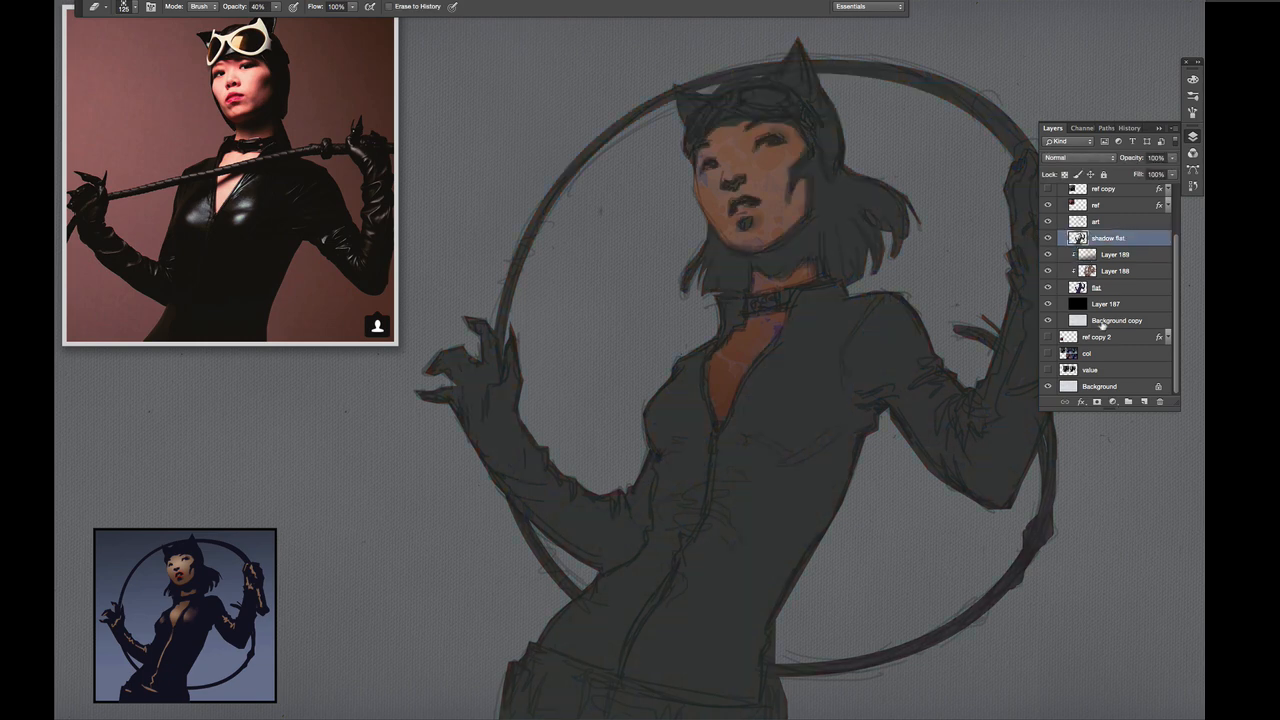
# - Add a new layer above the shadow flat and clip it to that layer
pyautogui.click(1144, 402)
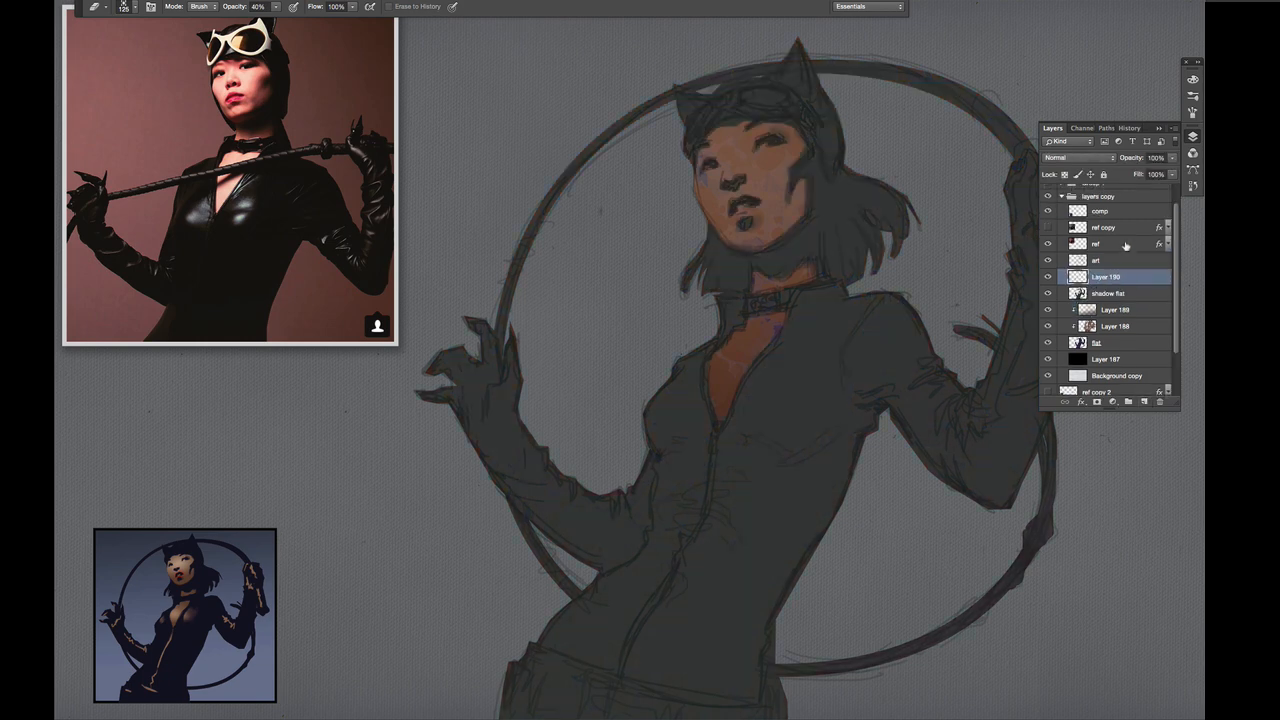
pyautogui.click(1083, 294)
pyautogui.press('Tab')
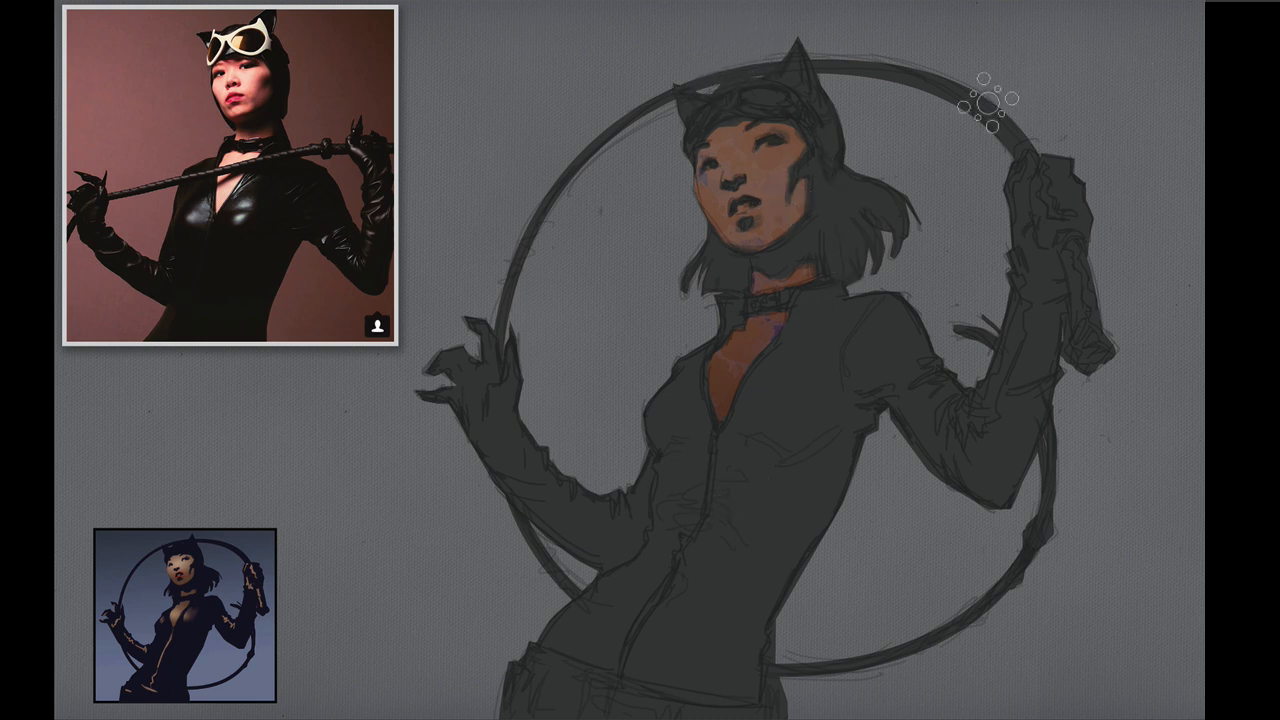
pyautogui.press('Tab')
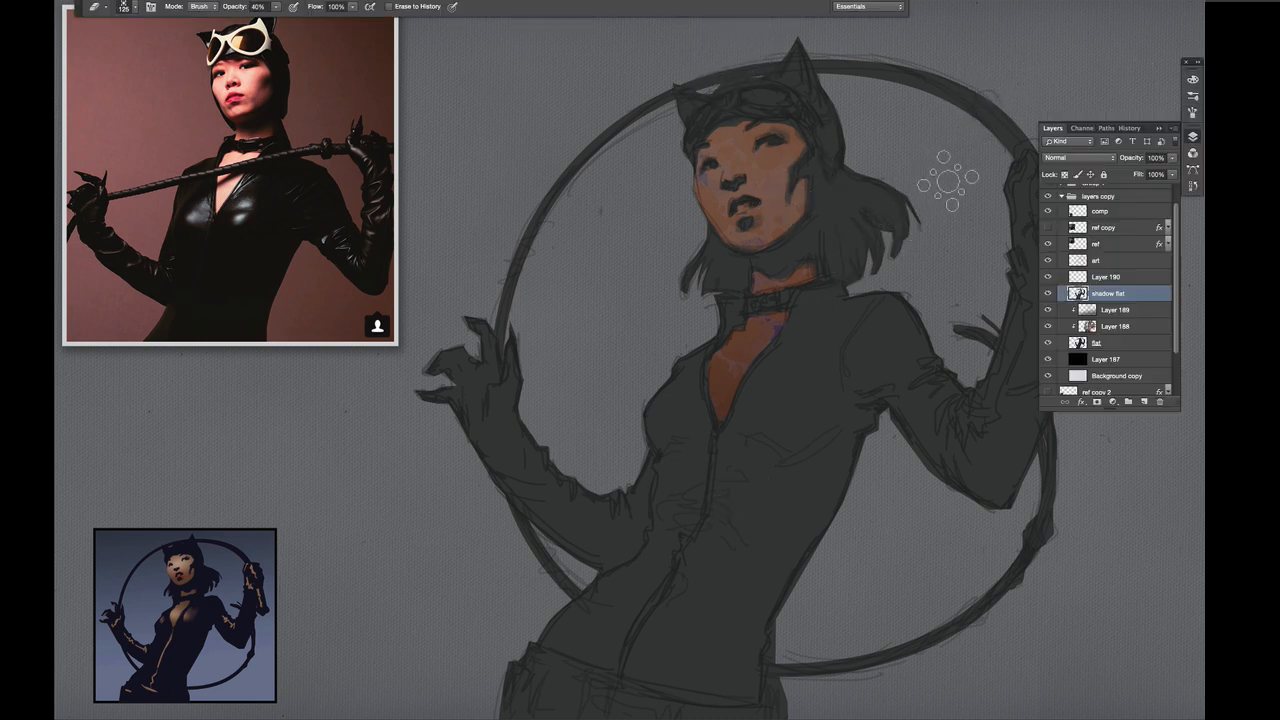
pyautogui.click(1120, 278)
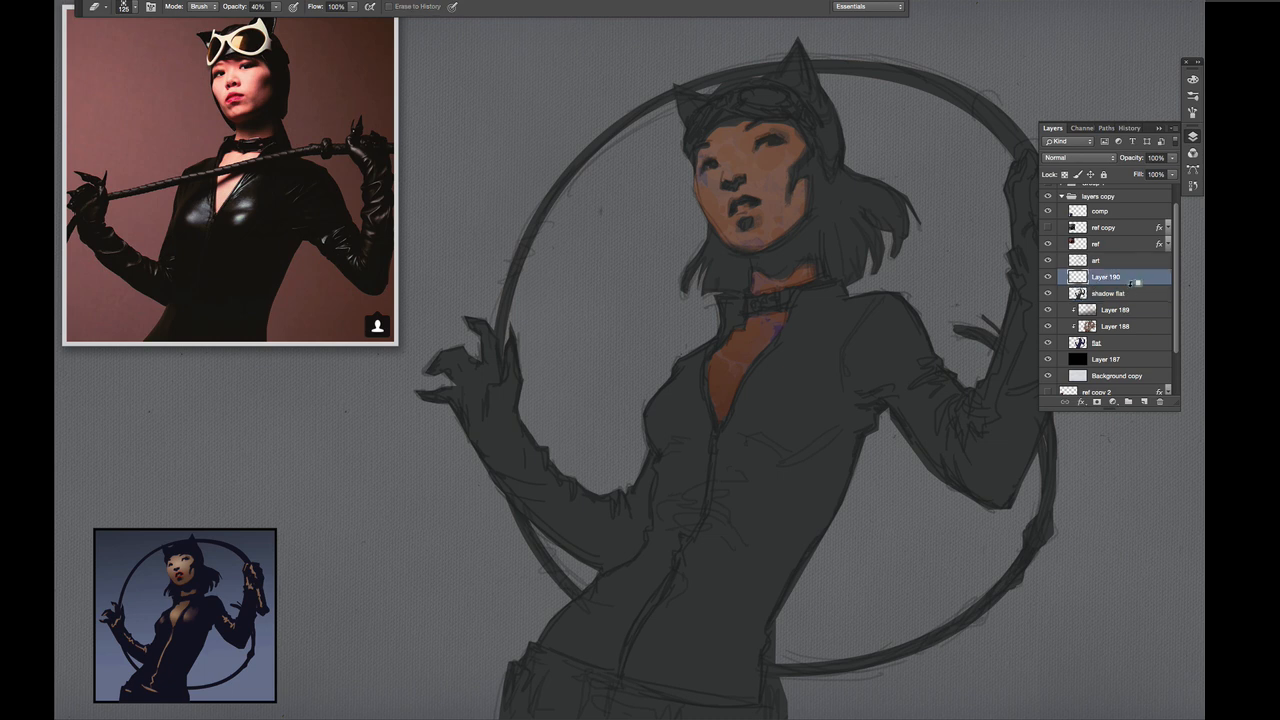
pyautogui.keyDown('alt'); pyautogui.click(1131, 286); pyautogui.keyUp('alt')
pyautogui.press('Tab')
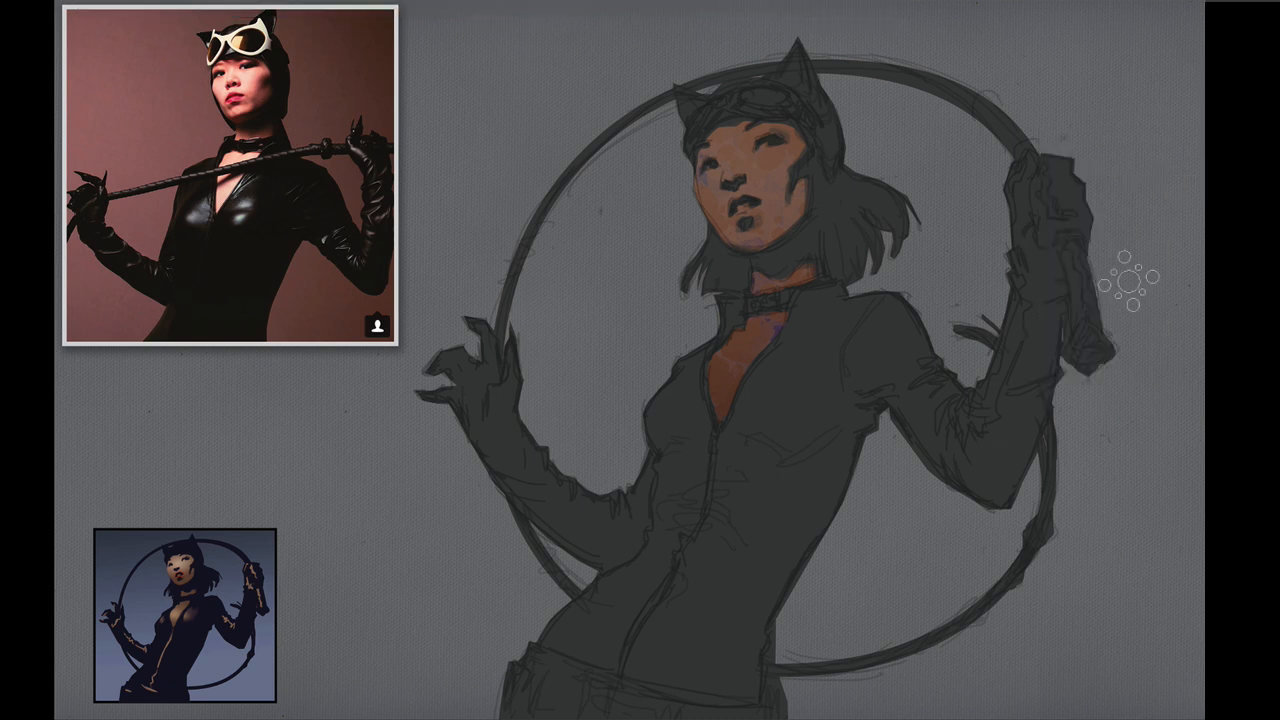
pyautogui.press('Tab')
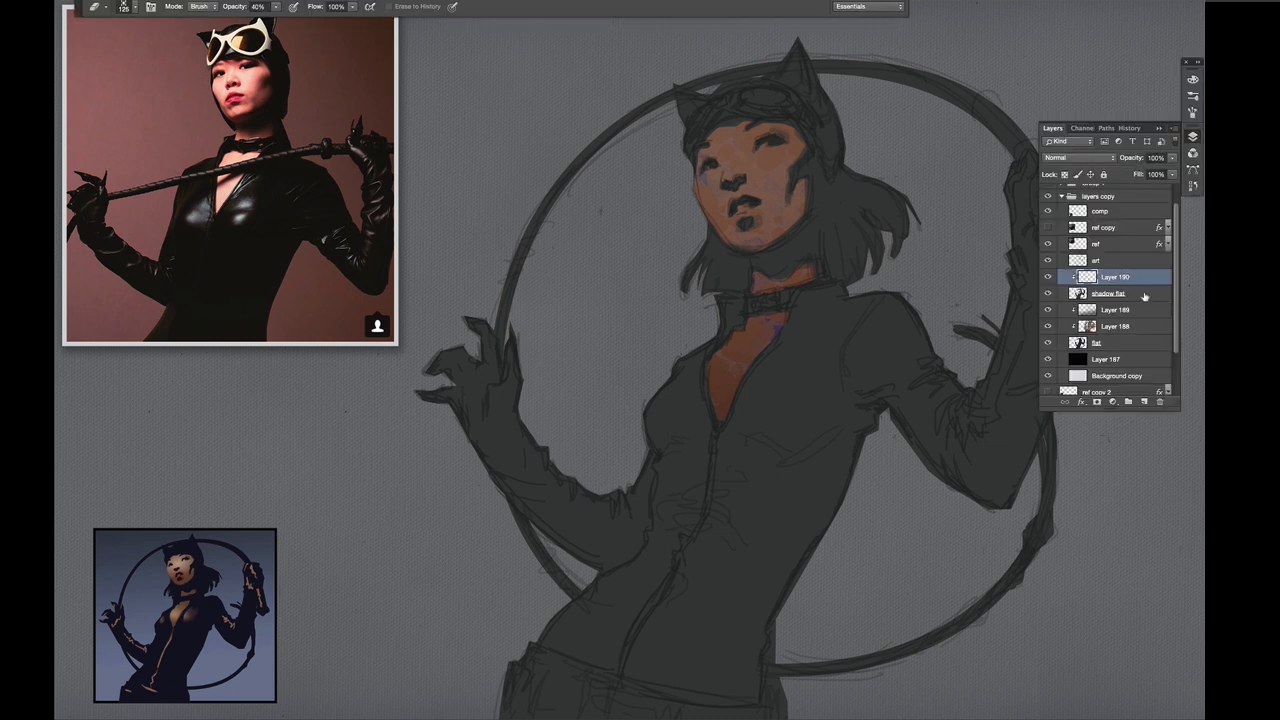
# - Try colorizing the shadow flat with Hue/Saturation at hue 155, saturation 44 and lightness -64
pyautogui.press('Tab')
pyautogui.hotkey('ctrl', 'u')
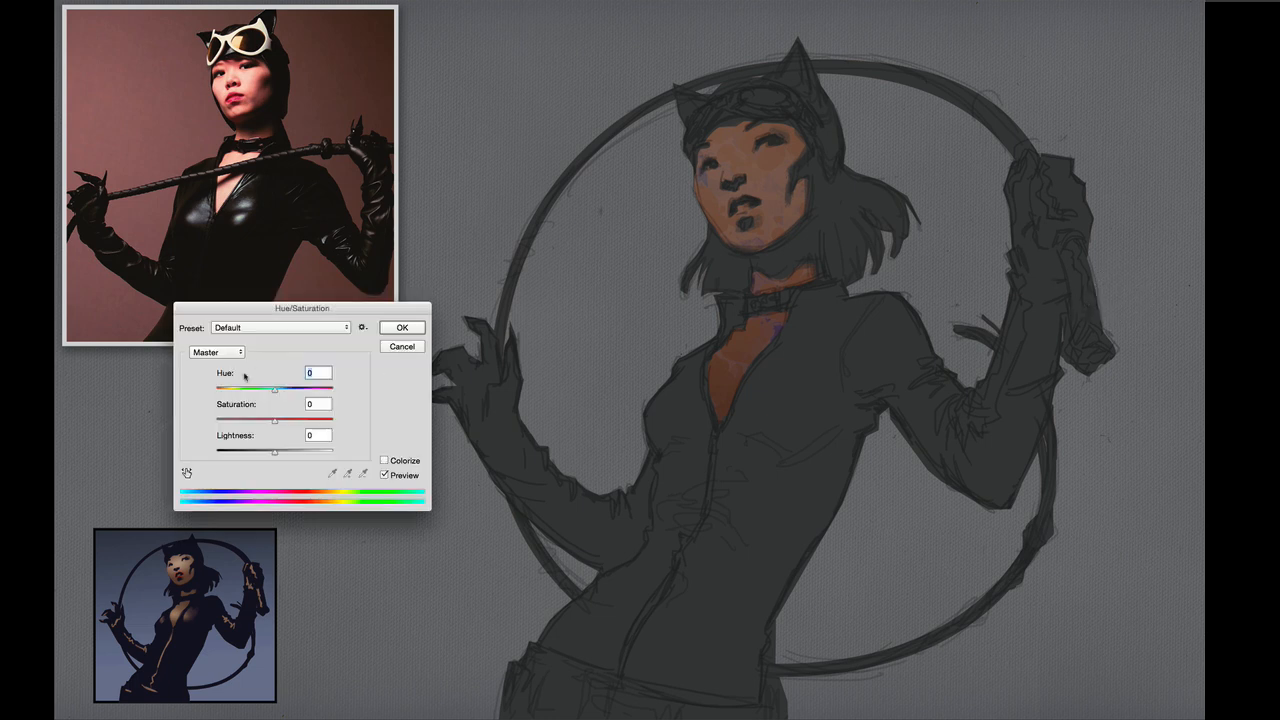
pyautogui.click(384, 461)
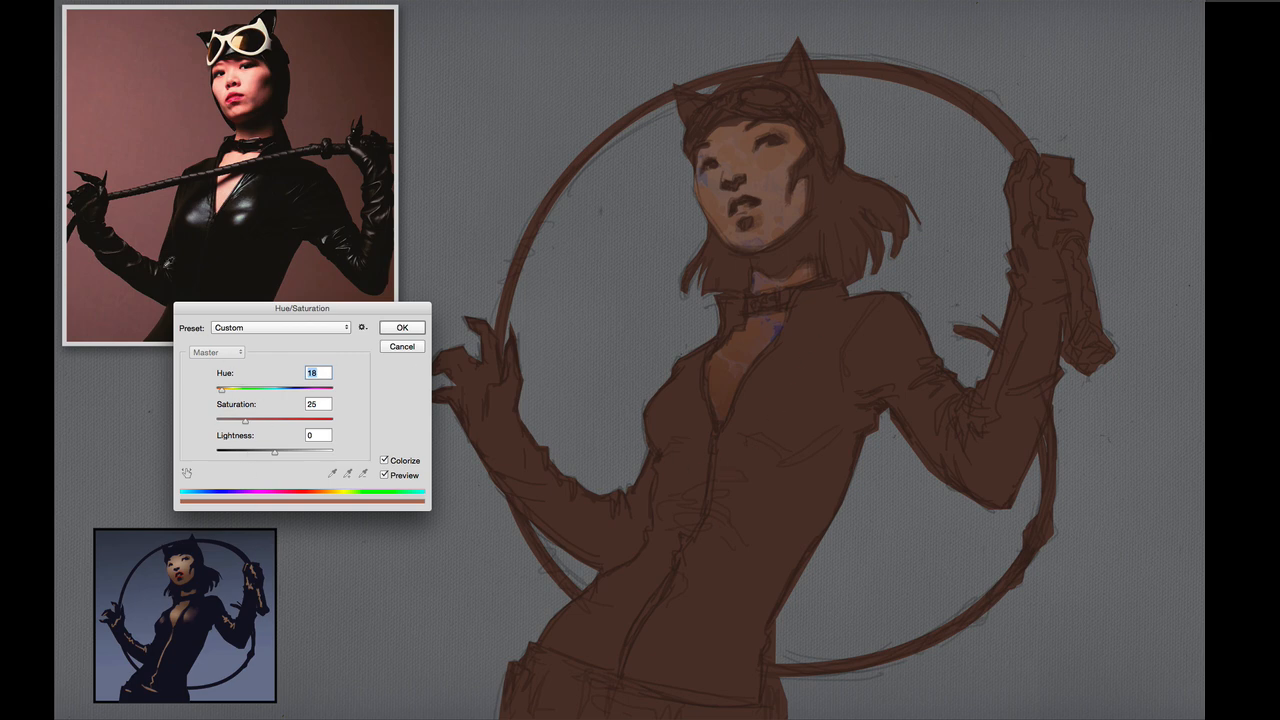
pyautogui.click(247, 452)
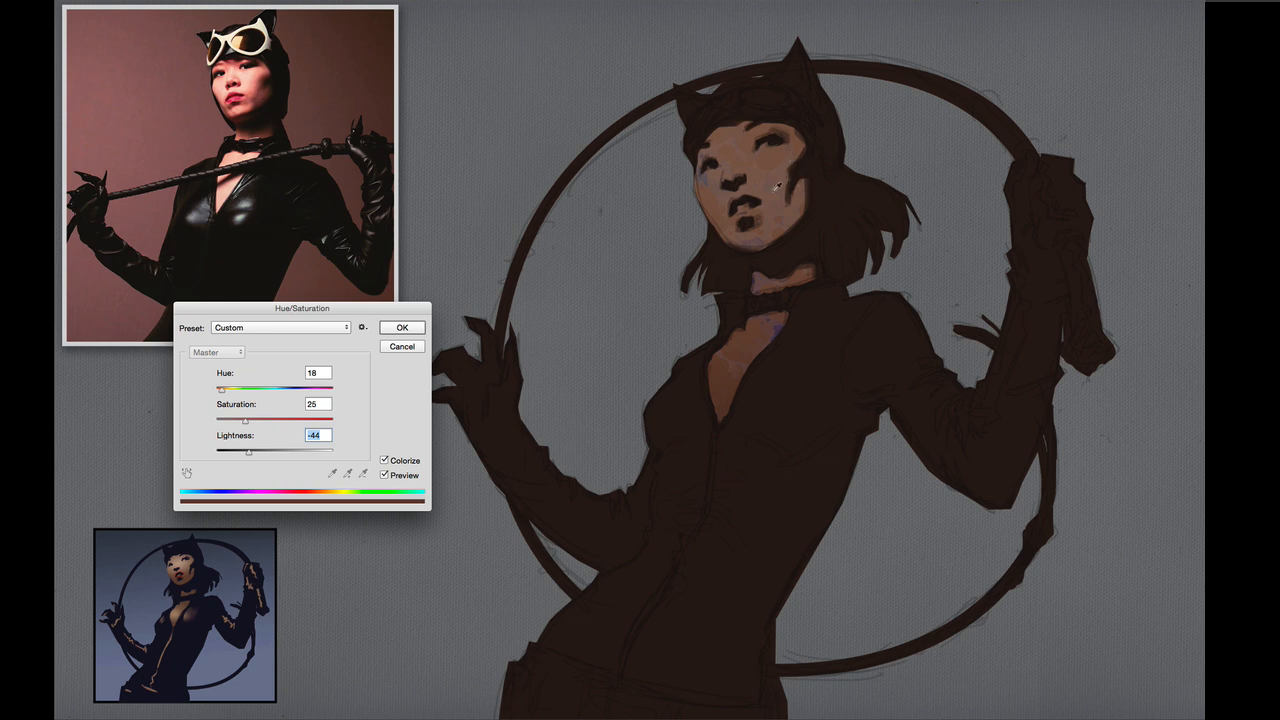
pyautogui.click(268, 421)
pyautogui.click(236, 452)
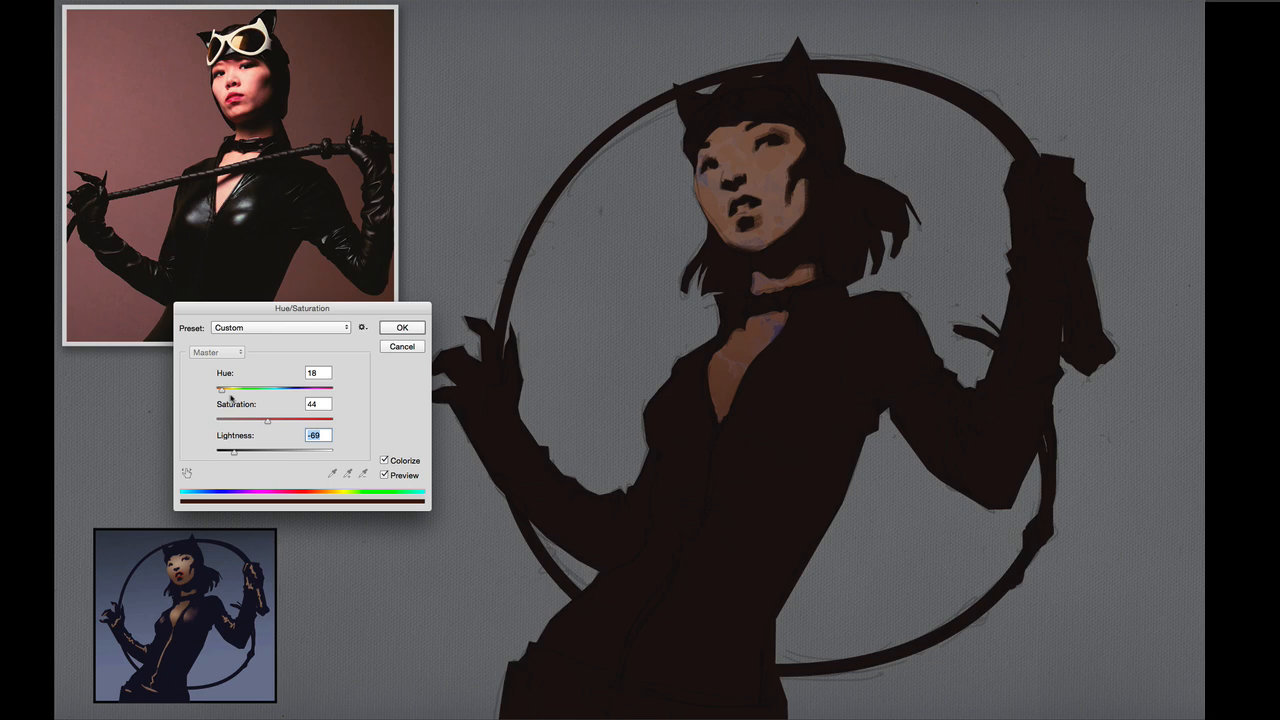
pyautogui.moveTo(251, 389); pyautogui.dragTo(266, 388)
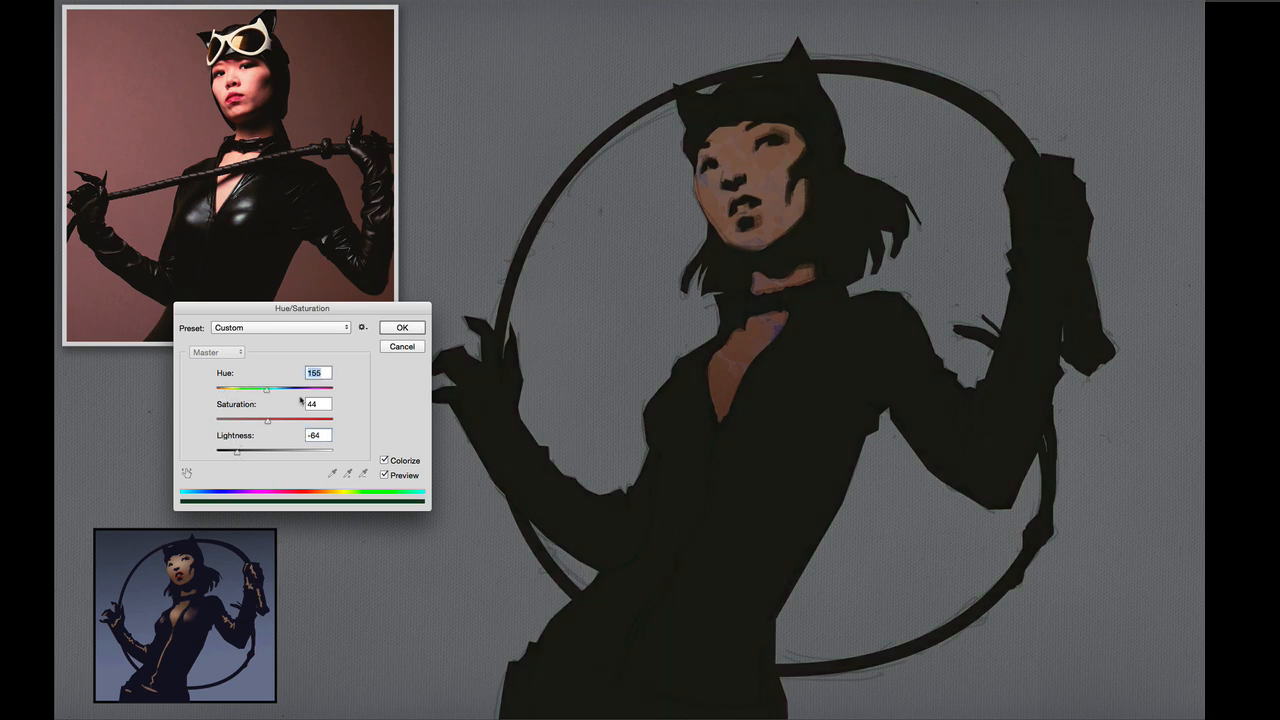
pyautogui.click(402, 329)
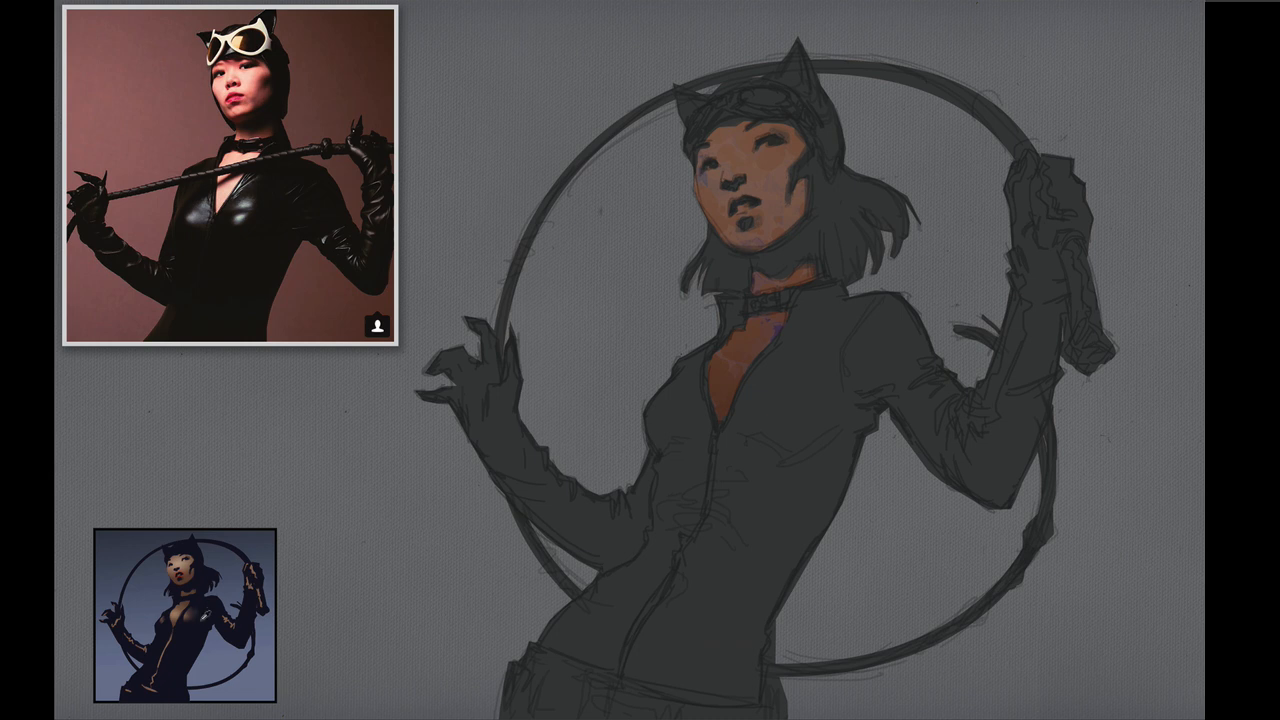
# - Fill the layer clipped to the shadow flat with a dark navy blue using the Paint Bucket
pyautogui.press('Tab')
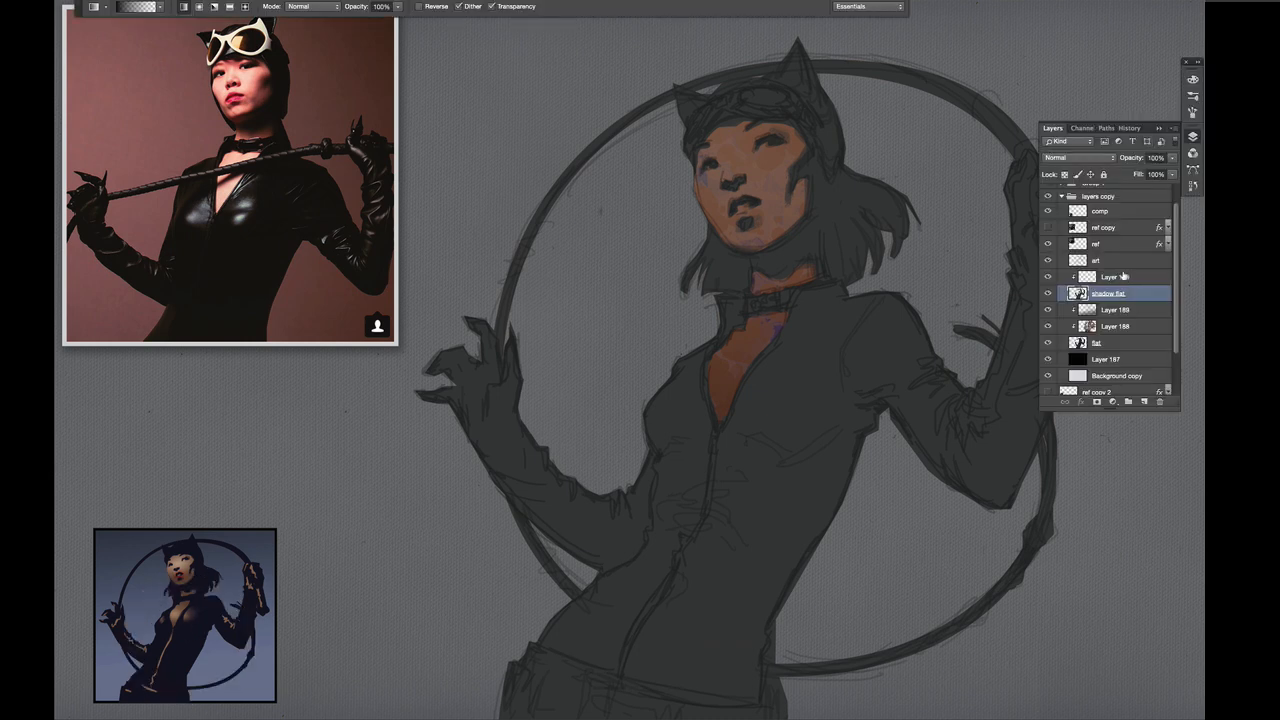
pyautogui.click(1124, 276)
pyautogui.hotkey('shift', 'g')
pyautogui.click(790, 276)
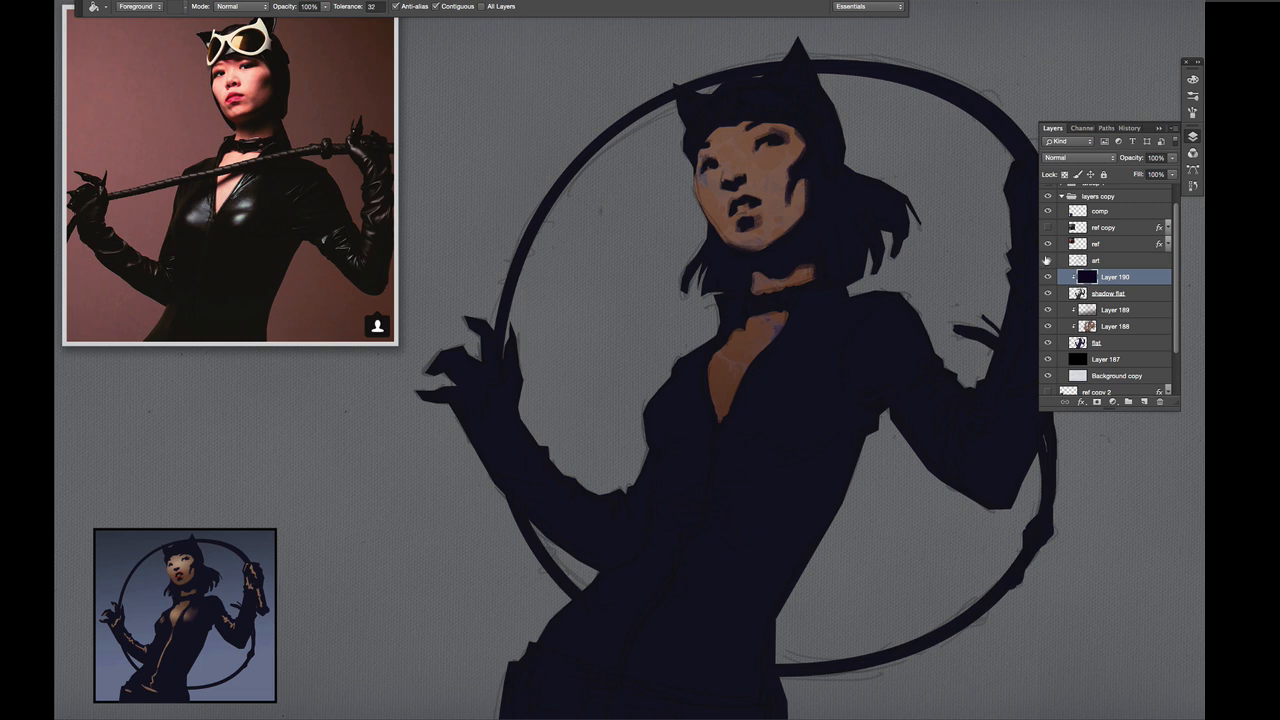
# - Add an empty layer above the navy fill and merge the fill down into the shadow flat
pyautogui.press('alt+shift+super+n')
pyautogui.hotkey('alt', '[')
pyautogui.press('super+e')
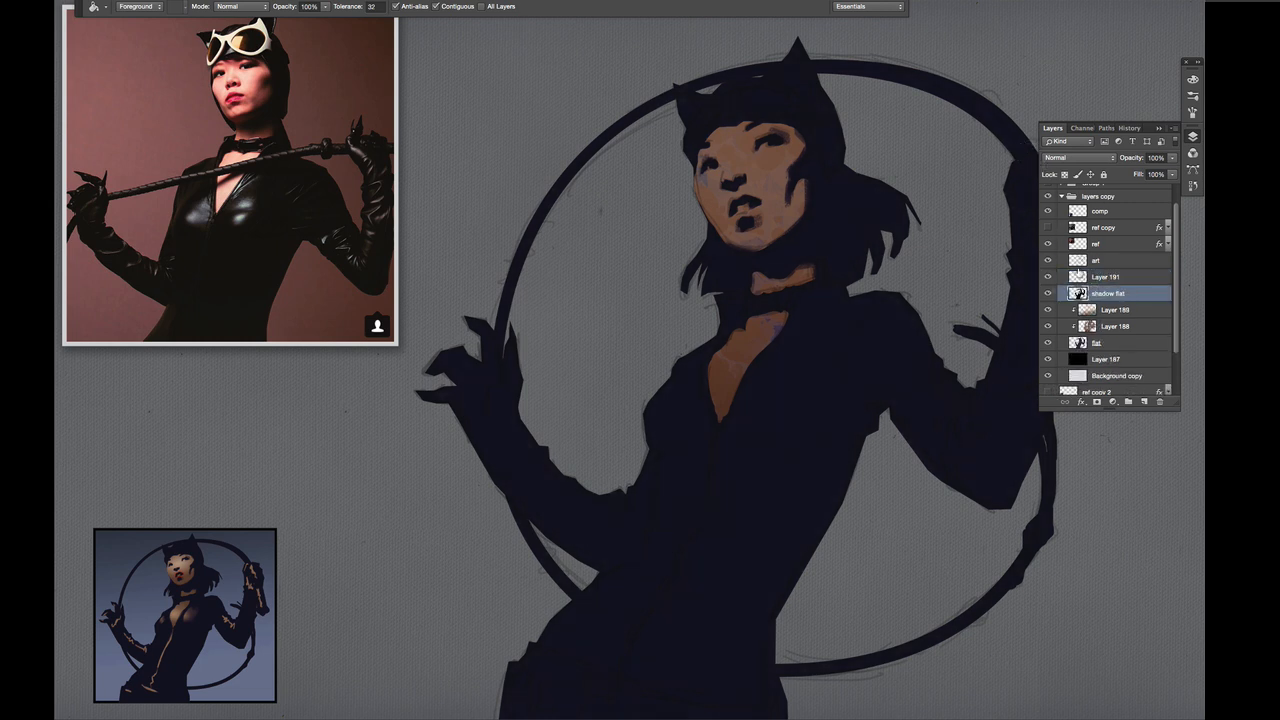
# - Clip the empty layer to the shadow flat and set the foreground to a violet-blue with saturation 56 and brightness 32
pyautogui.click(1128, 276)
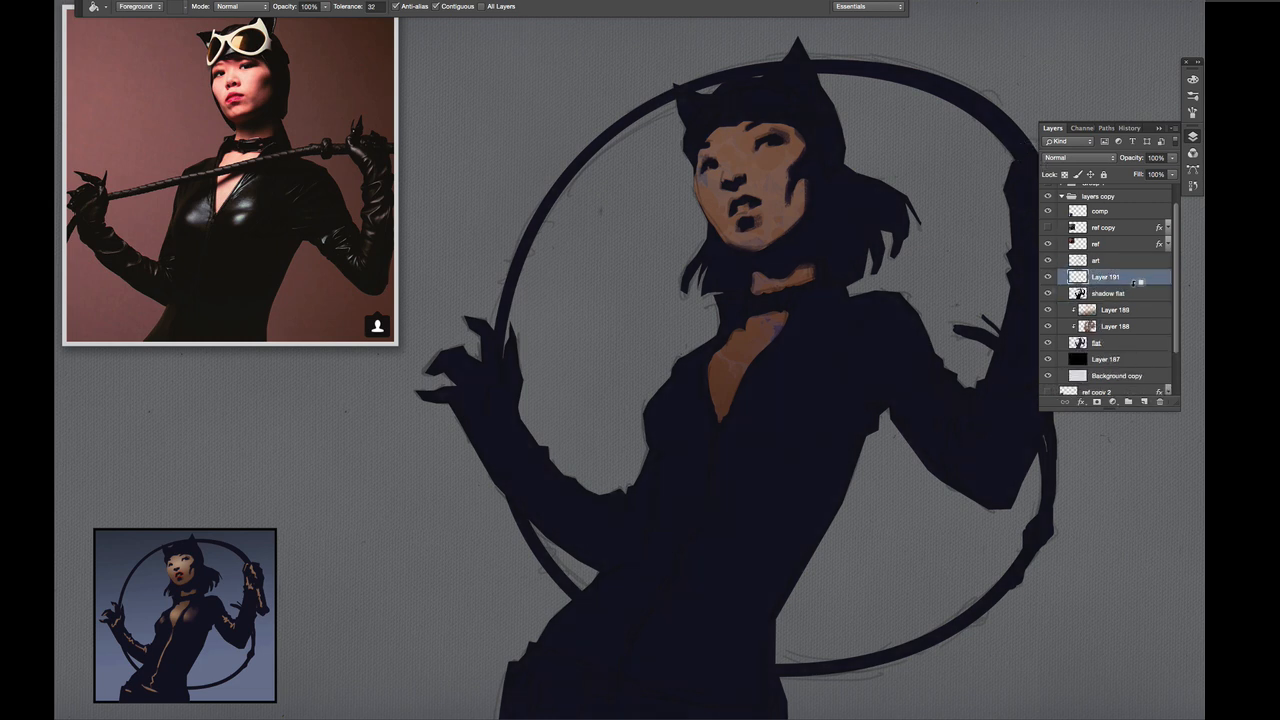
pyautogui.keyDown('alt'); pyautogui.click(1140, 285); pyautogui.keyUp('alt')
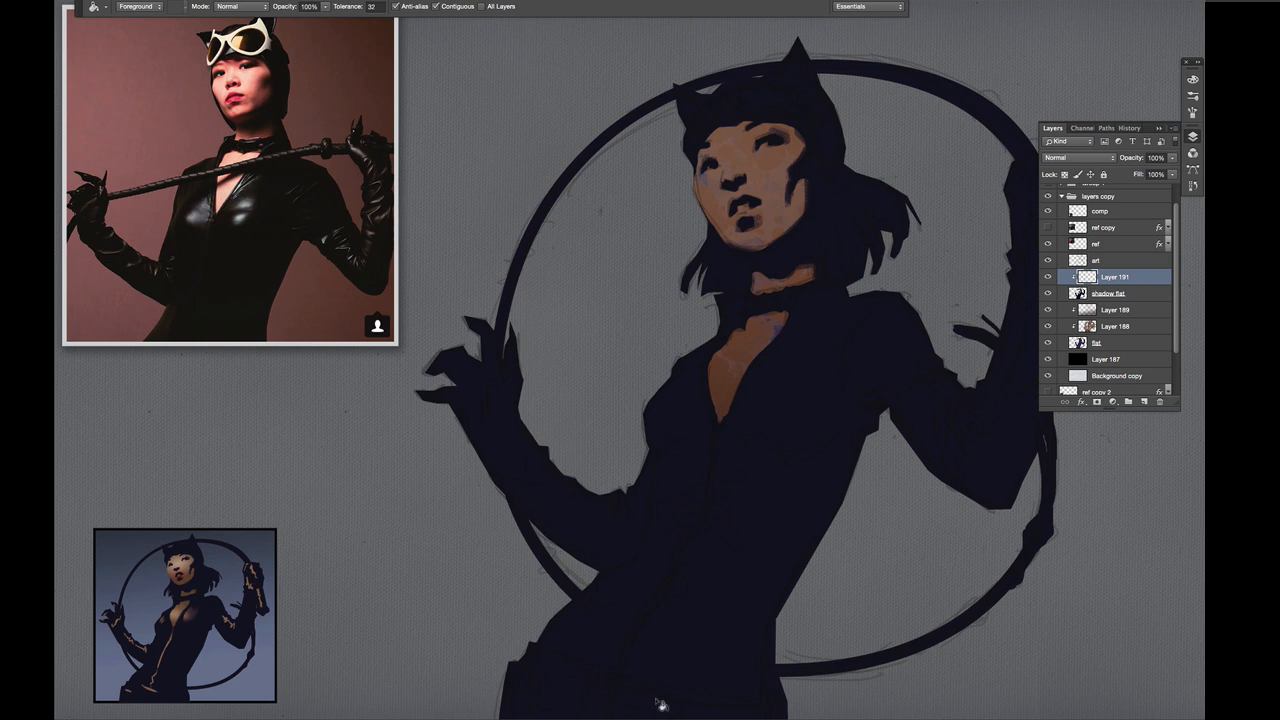
pyautogui.click(803, 346)
pyautogui.click(1190, 80)
pyautogui.moveTo(1089, 123); pyautogui.dragTo(1096, 121)
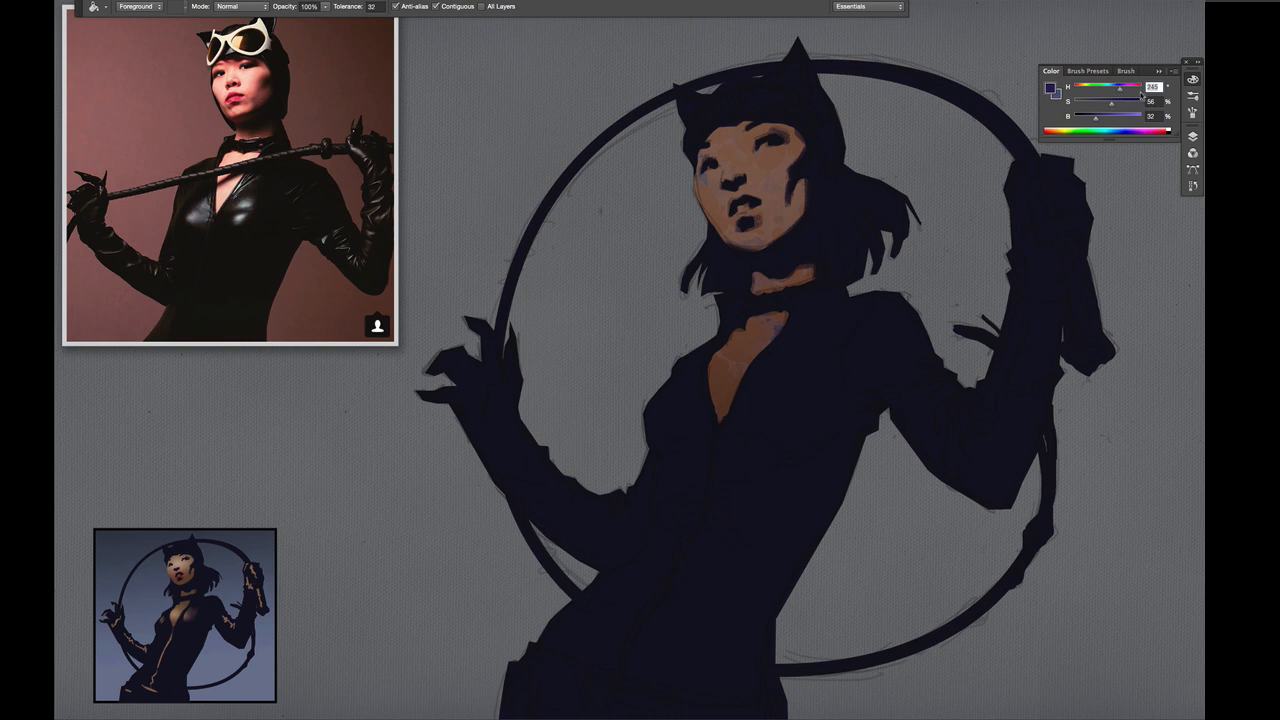
pyautogui.click(1192, 136)
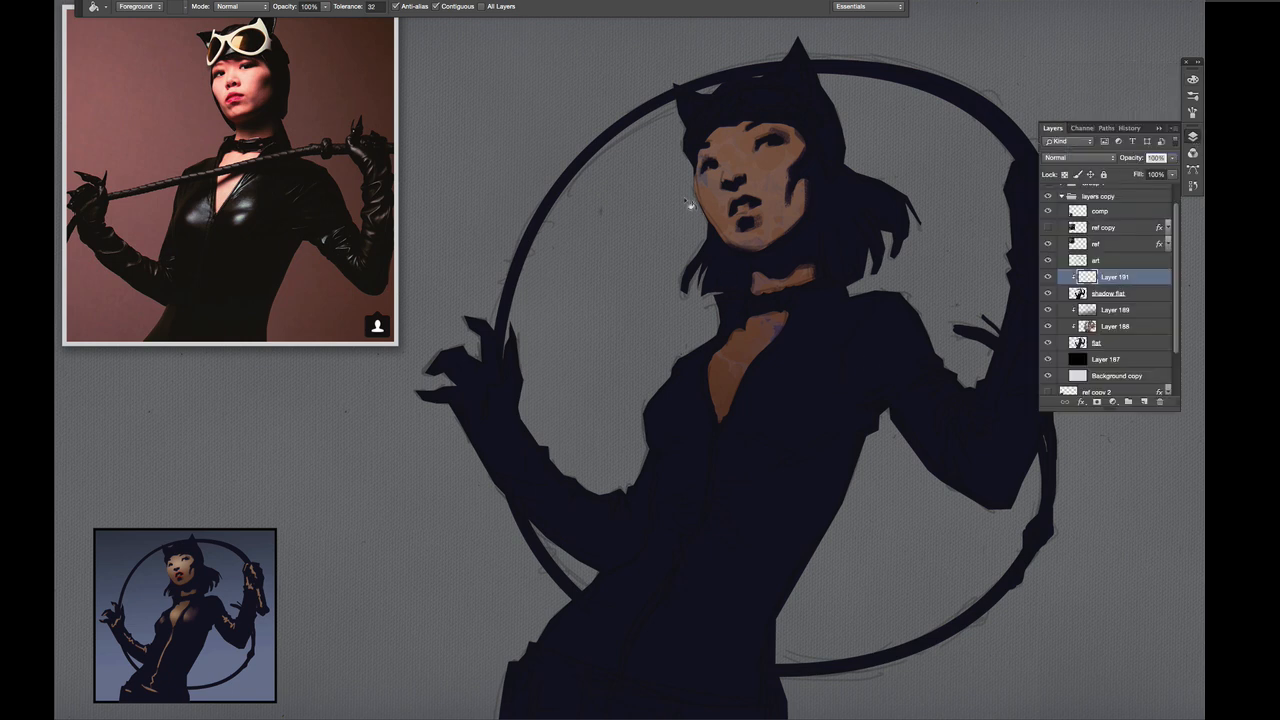
# - Lay overlapping radial violet-blue gradients over the head, hair and upper torso on the layer clipped to the shadow flat
pyautogui.hotkey('shift', 'g')
pyautogui.hotkey('shift', 'g')
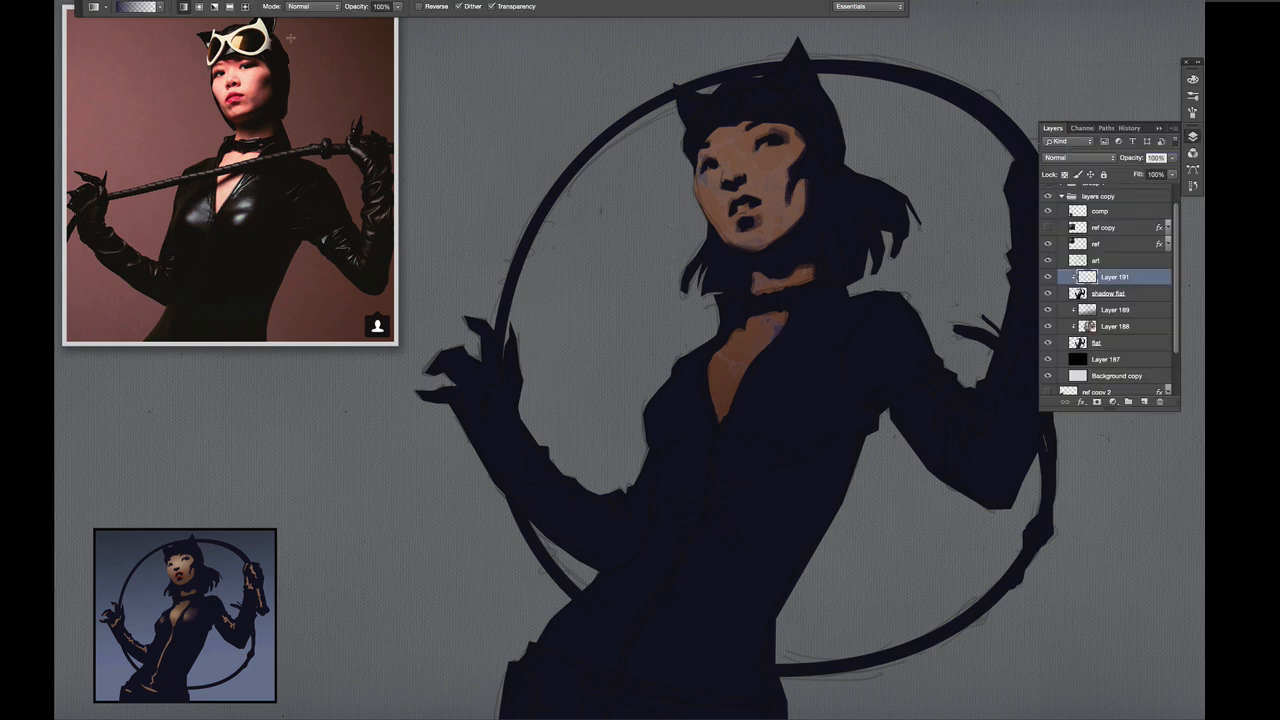
pyautogui.click(199, 6)
pyautogui.moveTo(614, 142); pyautogui.dragTo(668, 270)
pyautogui.moveTo(632, 132); pyautogui.dragTo(816, 554)
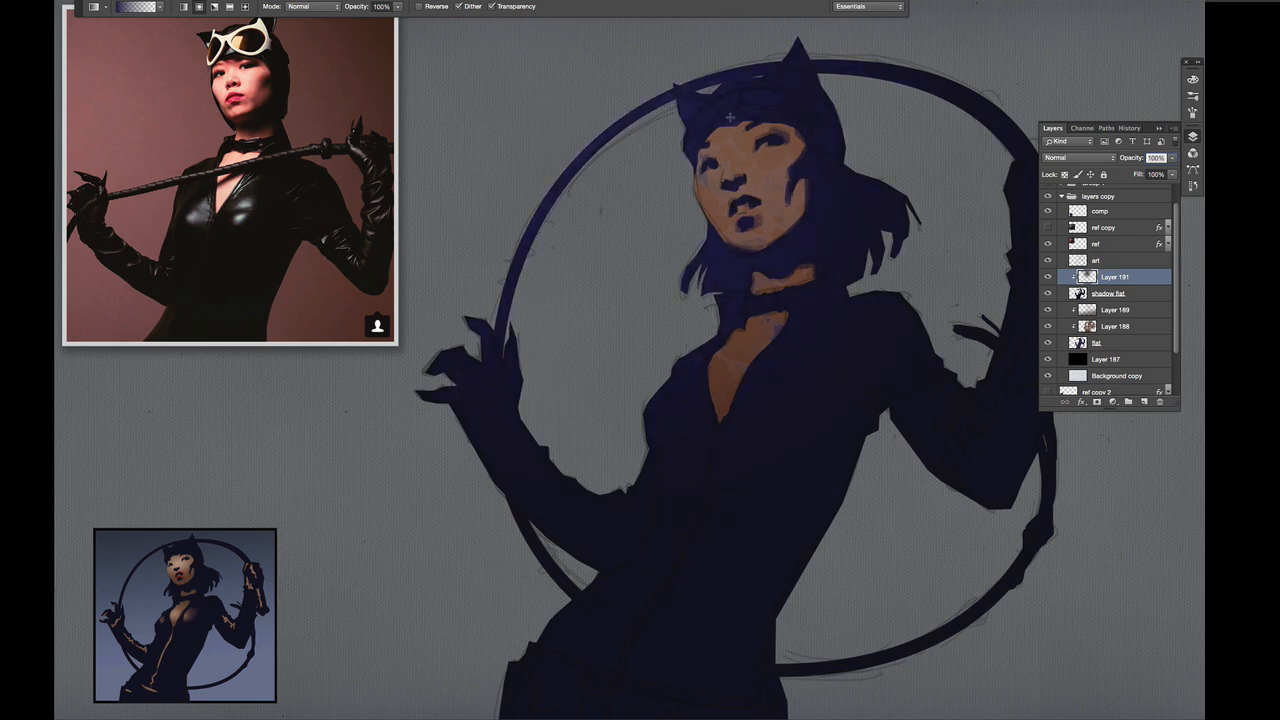
pyautogui.moveTo(731, 117); pyautogui.dragTo(824, 527)
pyautogui.moveTo(816, 121); pyautogui.dragTo(828, 410)
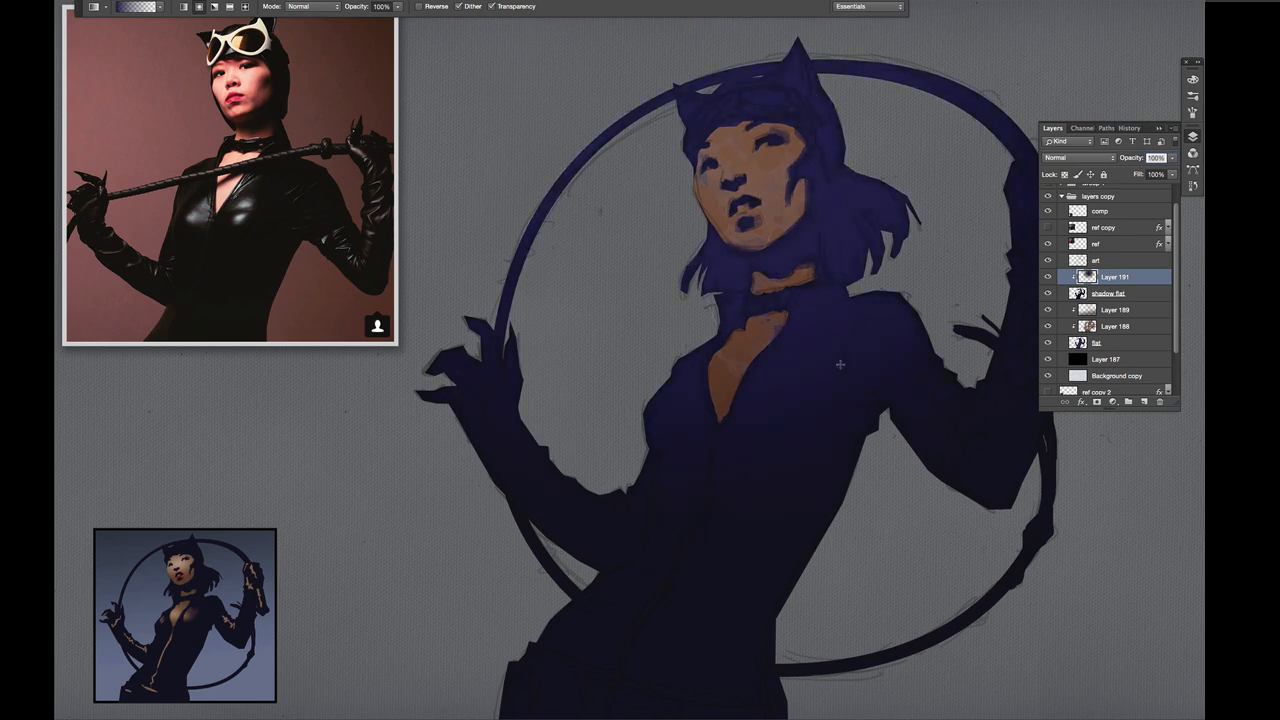
# - Shift the radial glow toward muted purple with Hue/Saturation at about hue +9, saturation -19 and lightness -17
pyautogui.hotkey('ctrl', 'u')
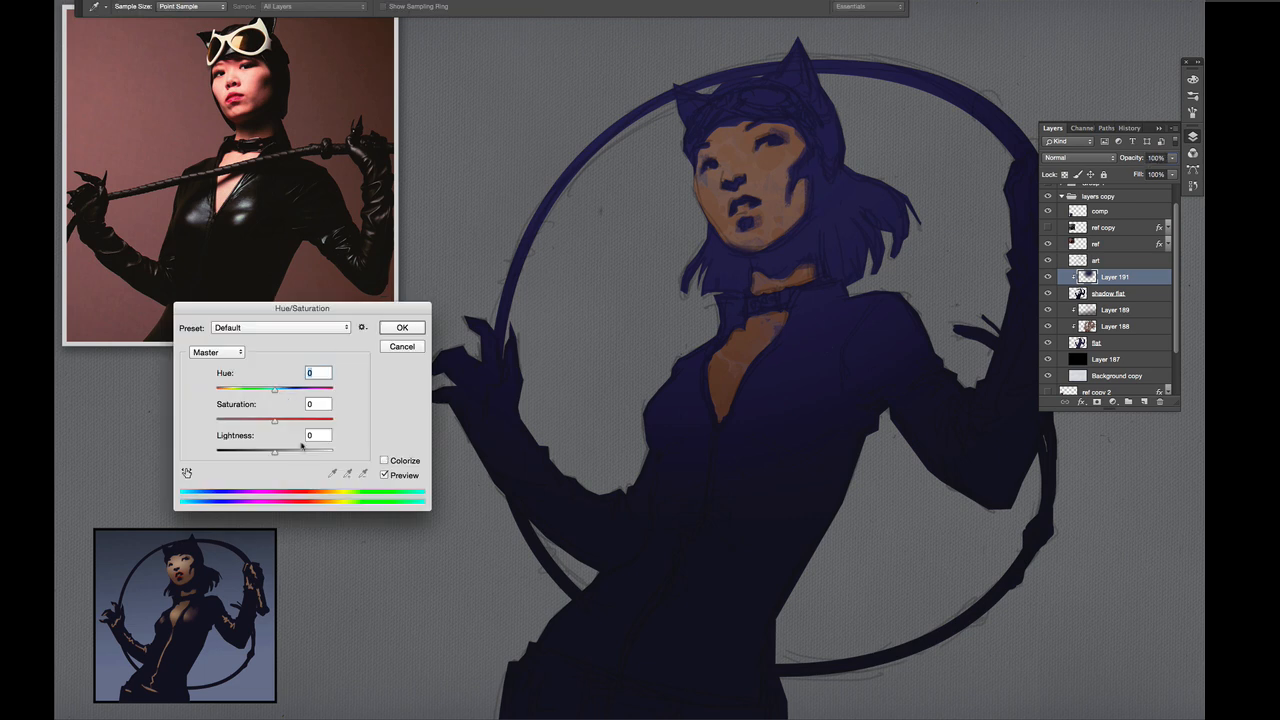
pyautogui.moveTo(274, 451); pyautogui.dragTo(279, 392)
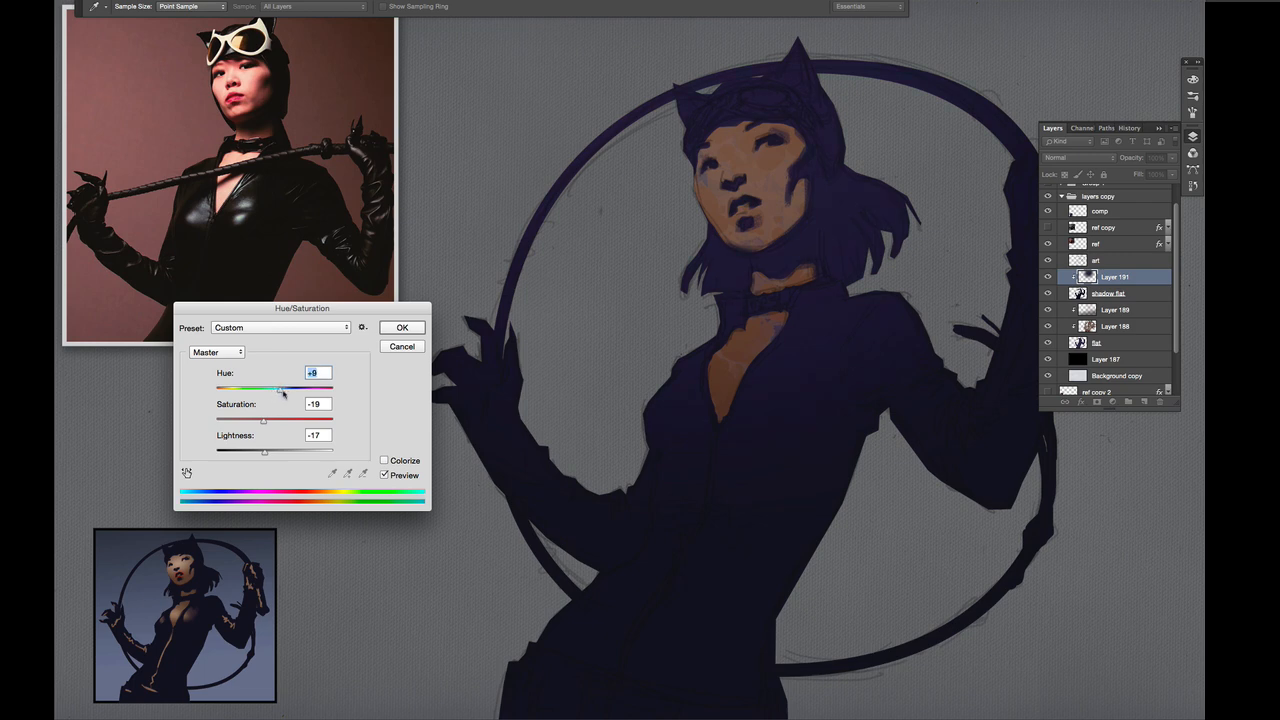
pyautogui.moveTo(282, 393)
pyautogui.mouseDown()
pyautogui.moveTo(277, 405)
pyautogui.moveTo(283, 391)
pyautogui.mouseUp()
pyautogui.click(398, 328)
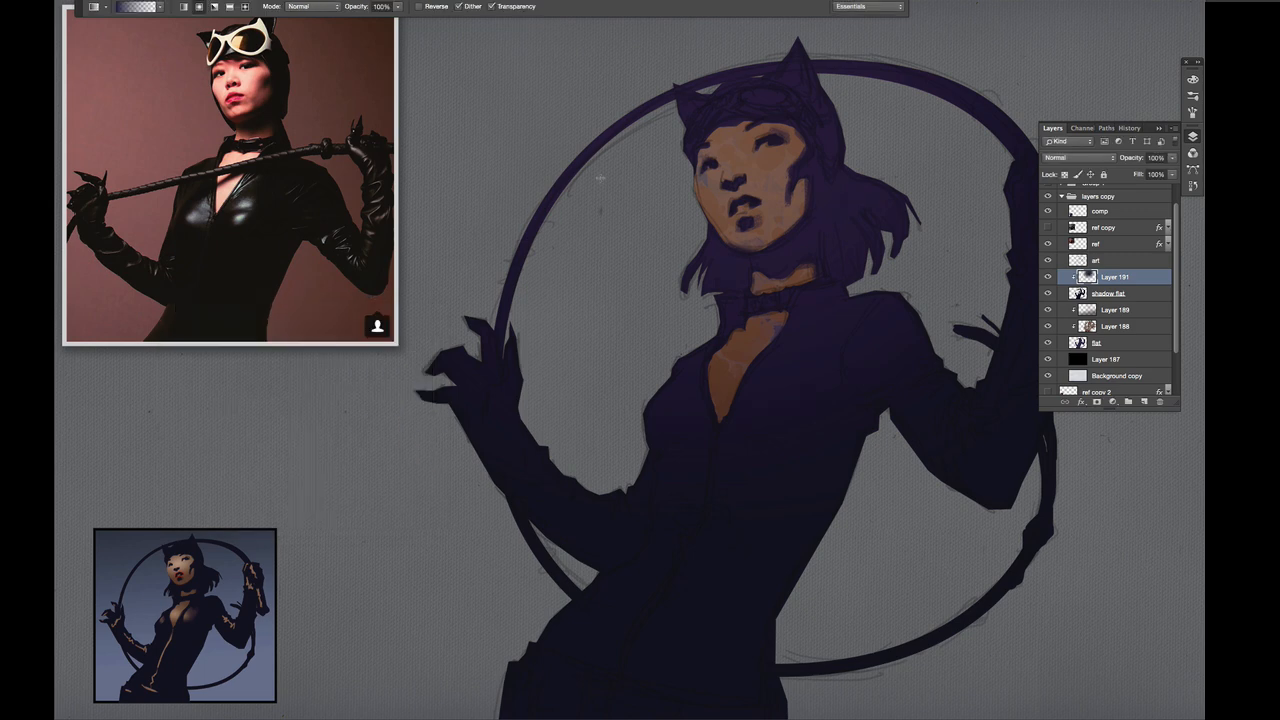
# - Add a layer above the purple glow and draw a linear gradient in very dark violet rising from the figure's lower edge to the chest
pyautogui.click(1143, 402)
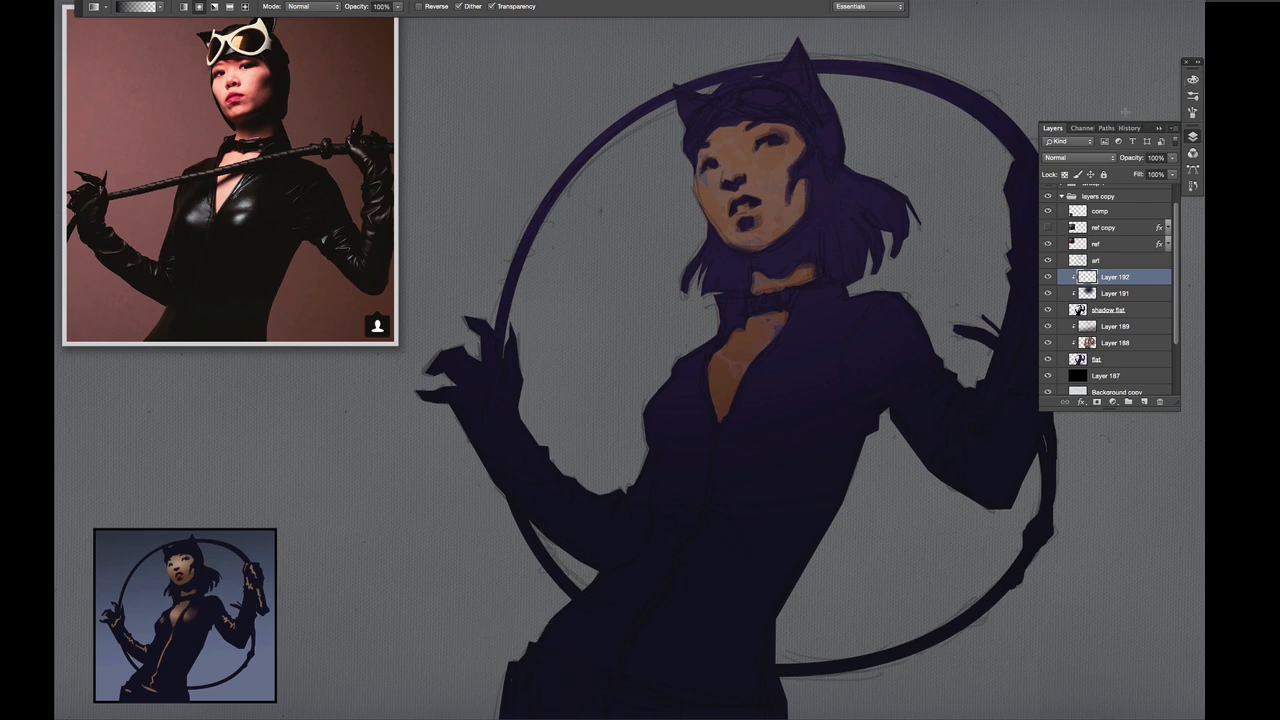
pyautogui.click(1193, 79)
pyautogui.click(1108, 105)
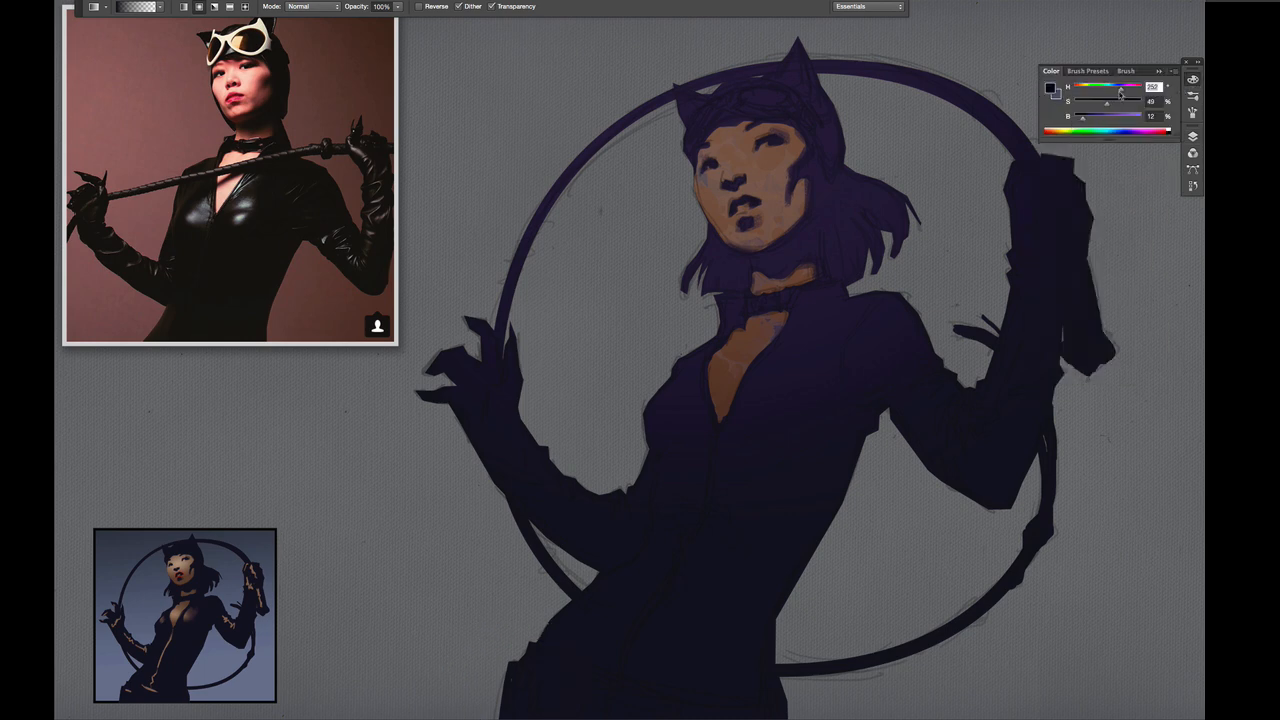
pyautogui.click(1119, 92)
pyautogui.click(185, 6)
pyautogui.moveTo(740, 718); pyautogui.dragTo(640, 303)
pyautogui.click(1191, 137)
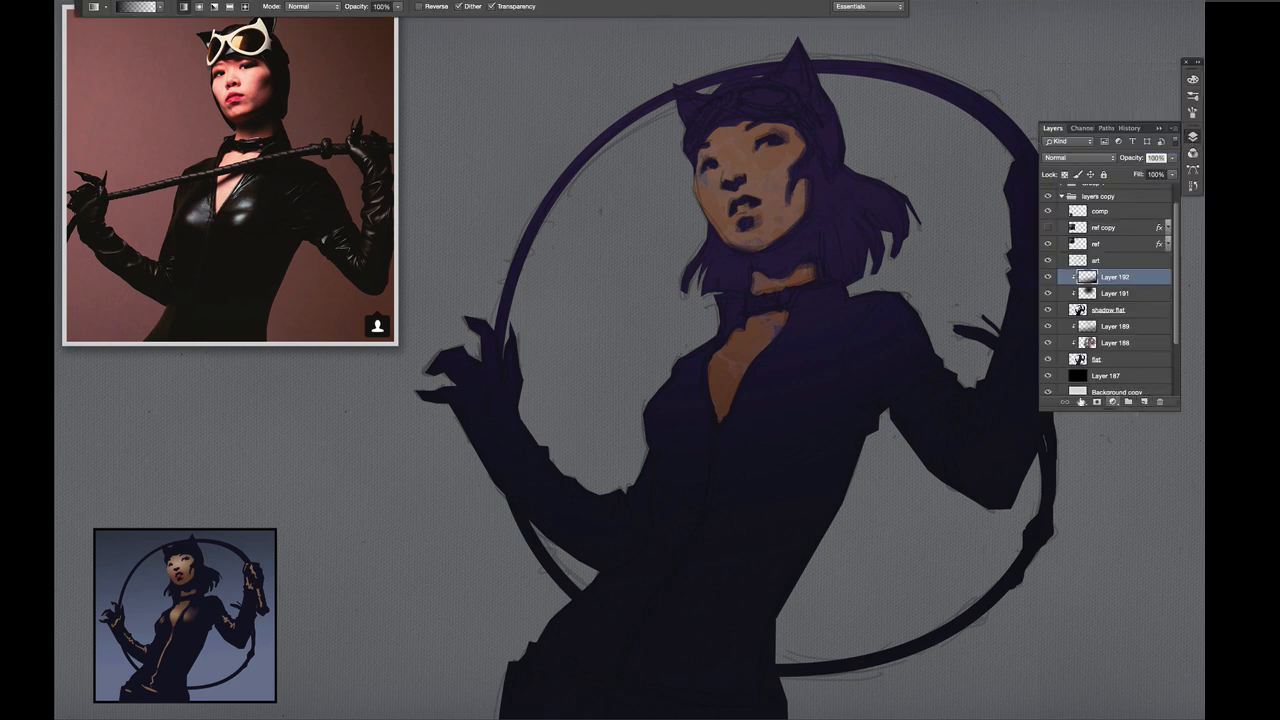
# - Merge the dark gradient down into the purple glow layer and rename the merged layer "var"
pyautogui.hotkey('ctrl', 'e')
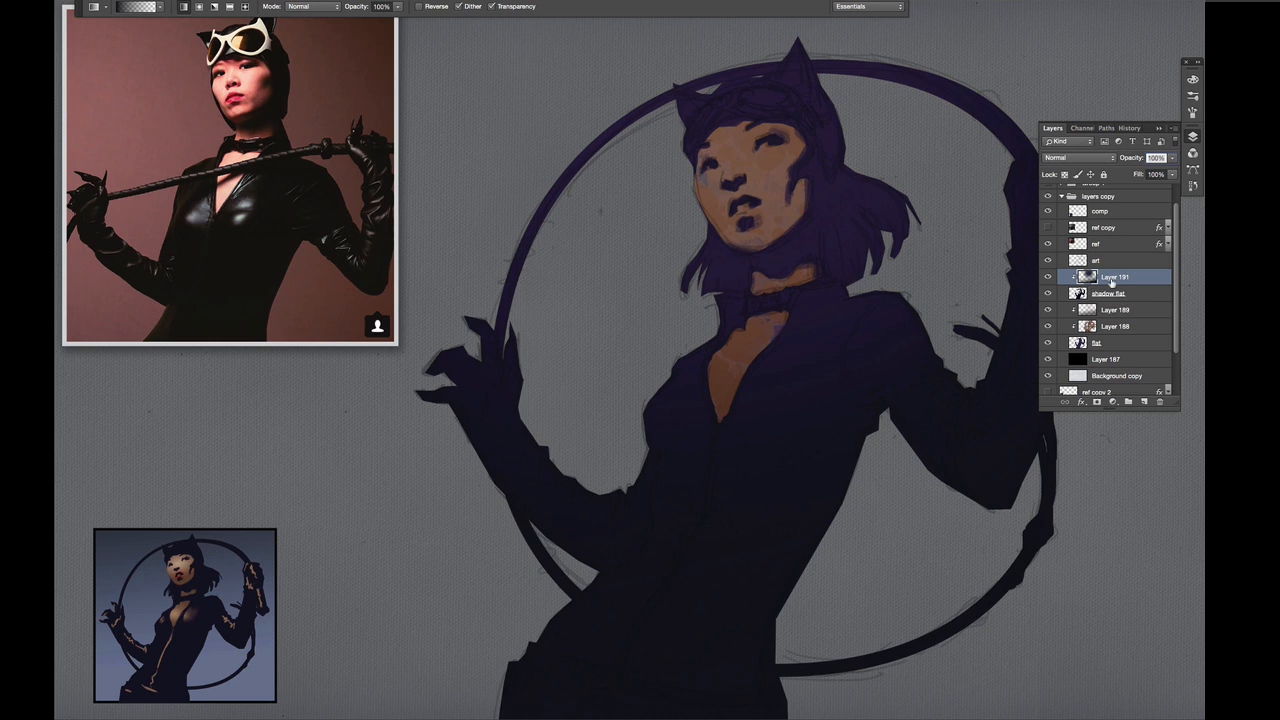
pyautogui.doubleClick(1111, 277)
pyautogui.write('var')
pyautogui.press('Return')
# - Add a layer above var and lay a radial gradient over the face in the light skin tone sampled from the small color comp
pyautogui.click(1146, 308)
pyautogui.click(1145, 281)
pyautogui.click(1144, 401)
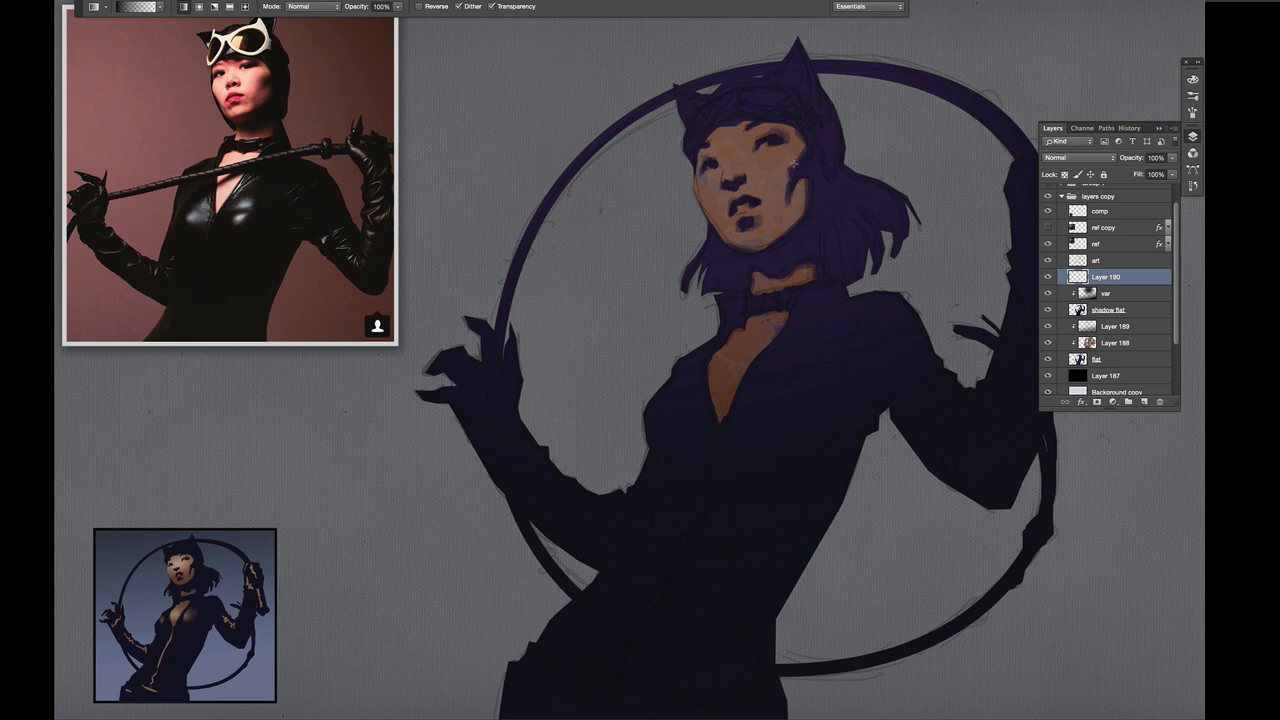
pyautogui.press('Tab')
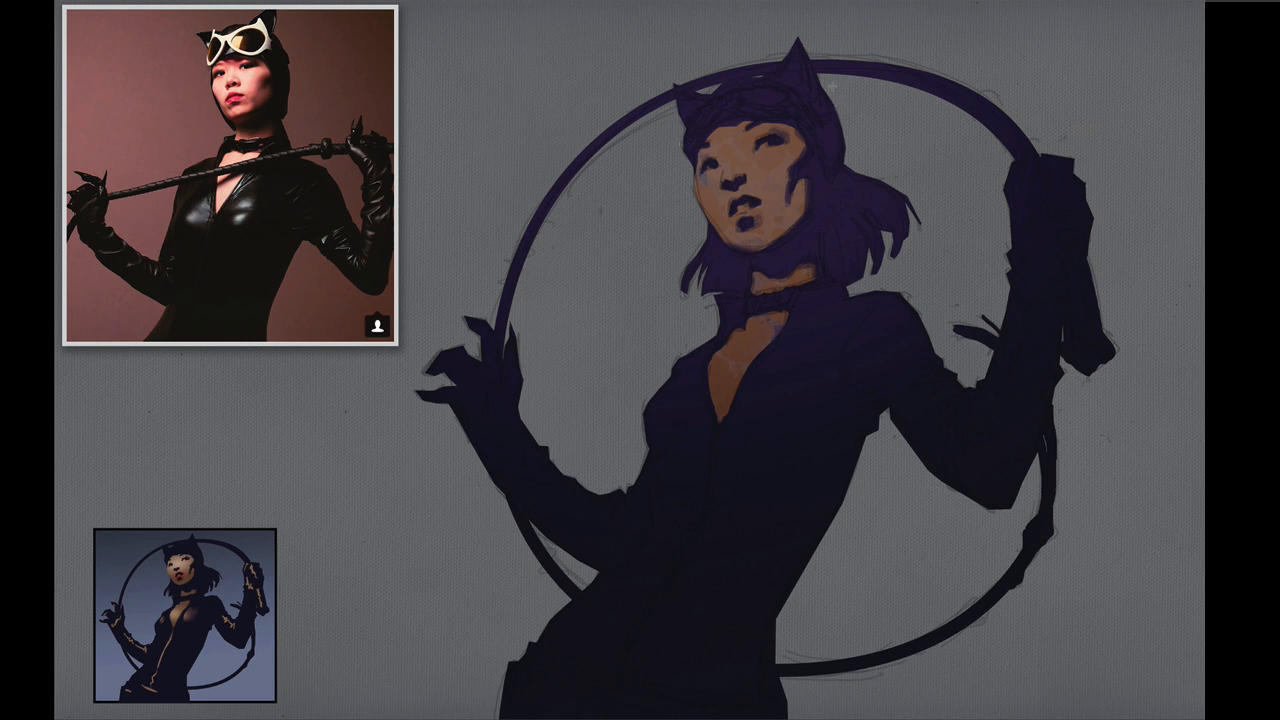
pyautogui.press('Tab')
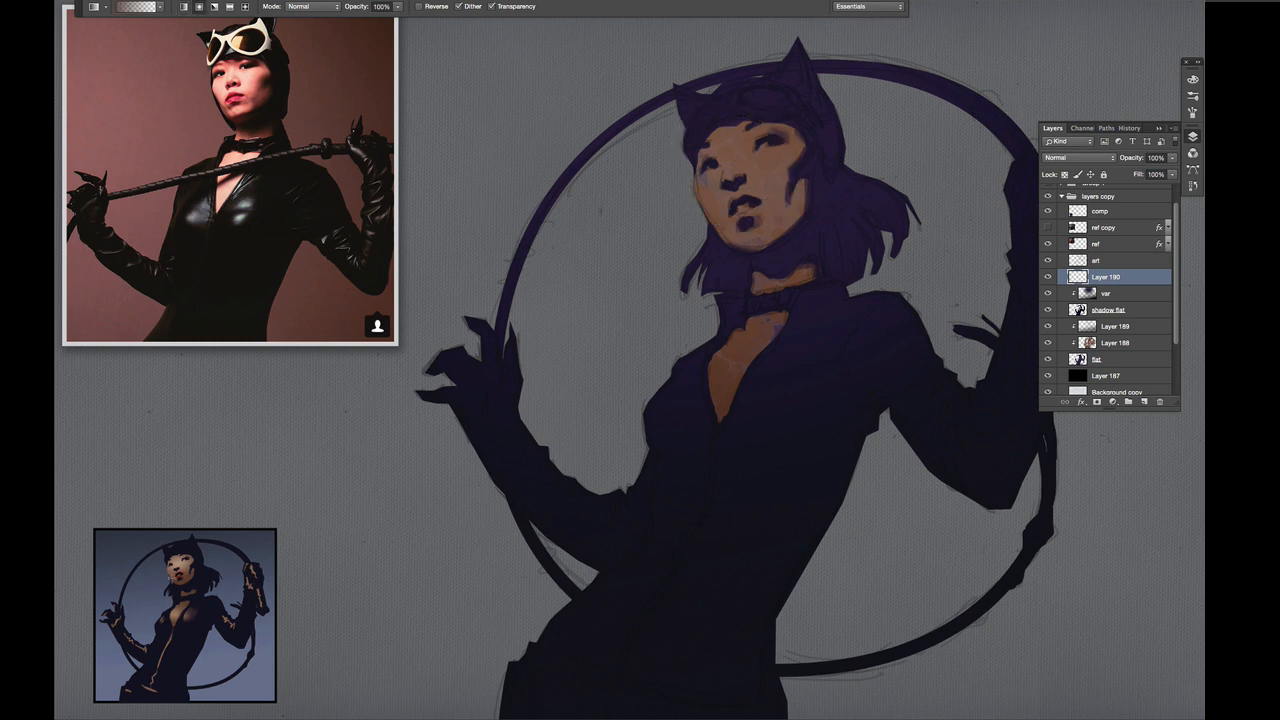
pyautogui.keyDown('alt'); pyautogui.click(180, 566); pyautogui.keyUp('alt')
pyautogui.moveTo(785, 212); pyautogui.dragTo(786, 213)
pyautogui.press('super+z')
pyautogui.moveTo(736, 172); pyautogui.dragTo(800, 199)
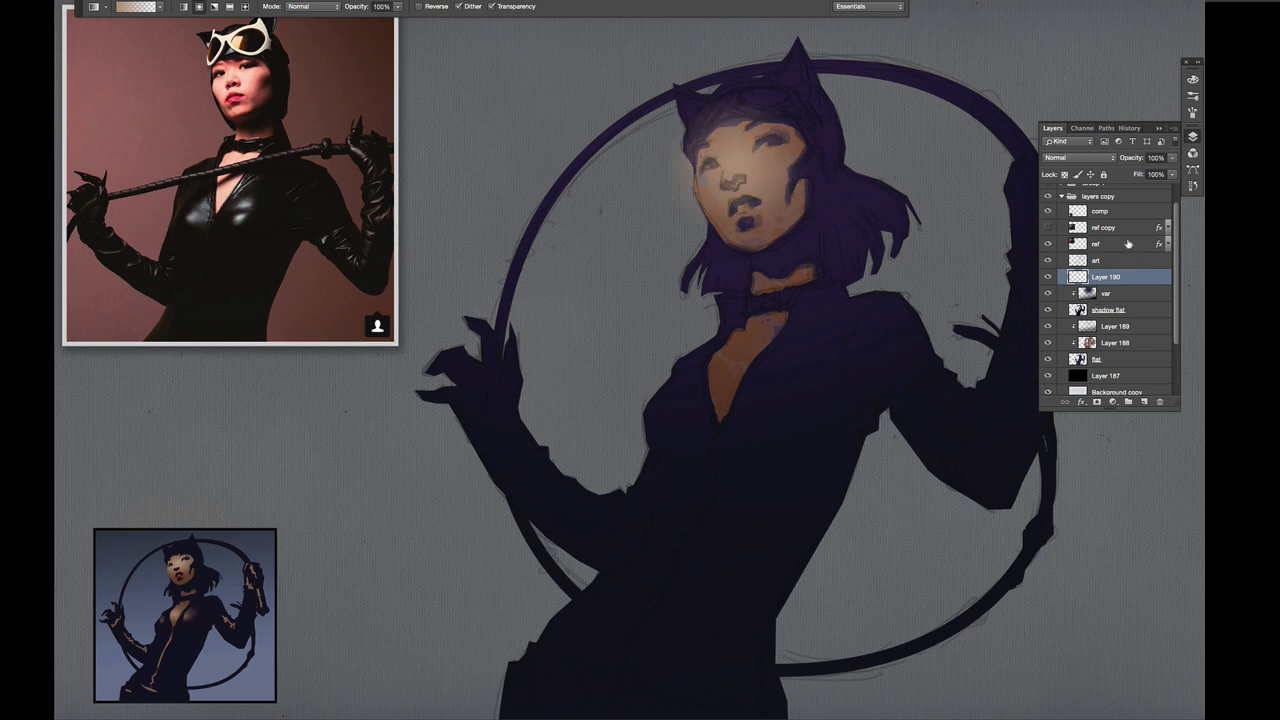
# - Move the face glow layer beneath the shadow flat and clip it to the flat silhouette
pyautogui.moveTo(1128, 280); pyautogui.dragTo(1119, 320)
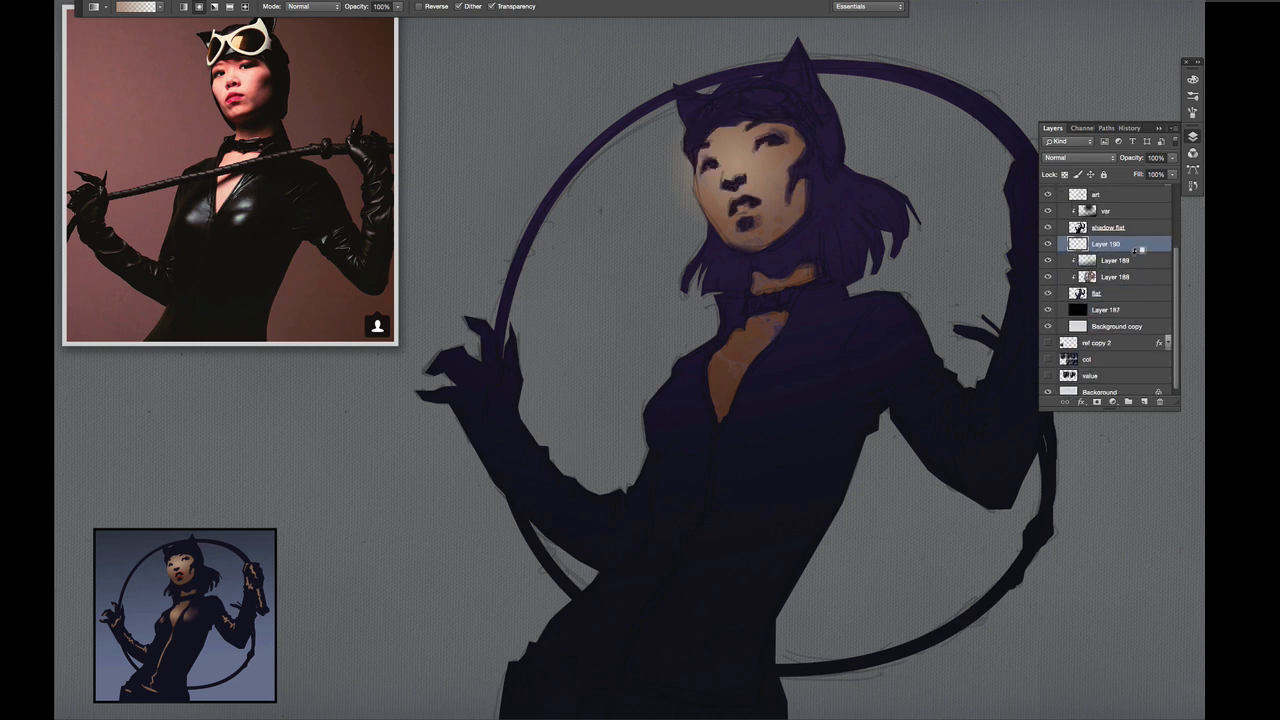
pyautogui.keyDown('alt'); pyautogui.click(1137, 251); pyautogui.keyUp('alt')
# - Rename the face glow layer "light" and lower its opacity to about 67%
pyautogui.doubleClick(1112, 245)
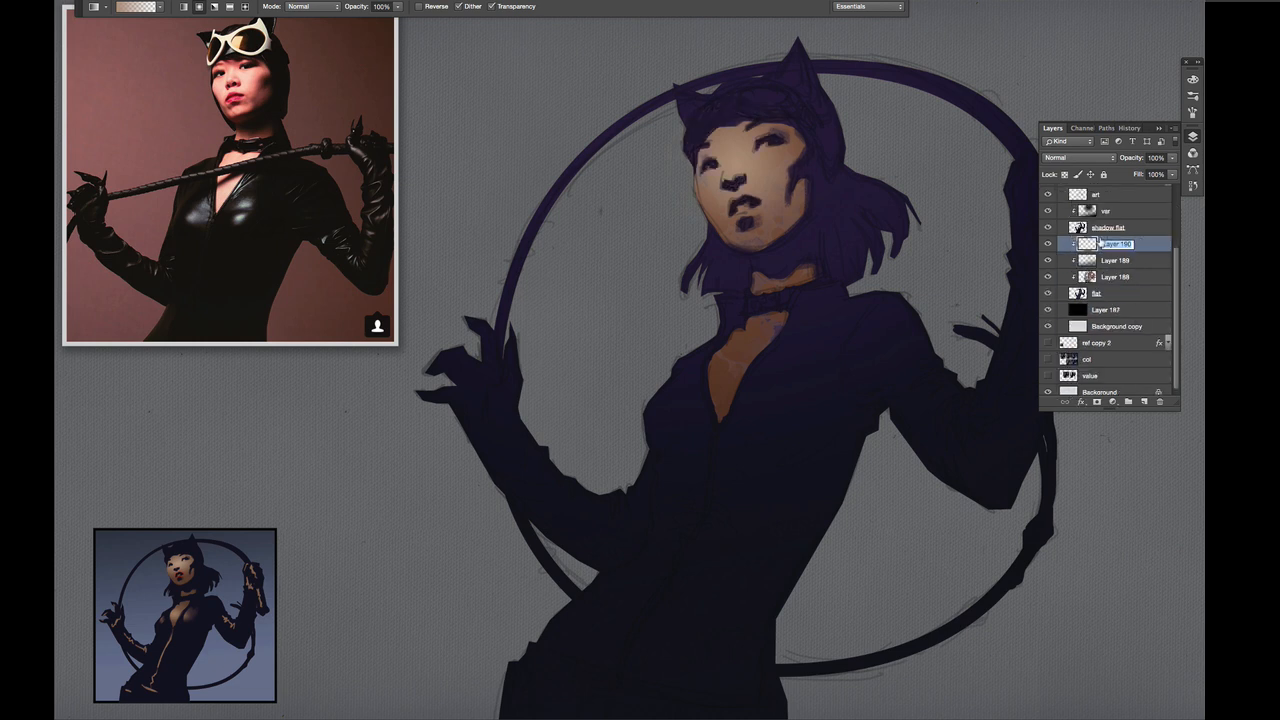
pyautogui.write('light')
pyautogui.press('Return')
pyautogui.moveTo(1172, 157); pyautogui.dragTo(1156, 173)
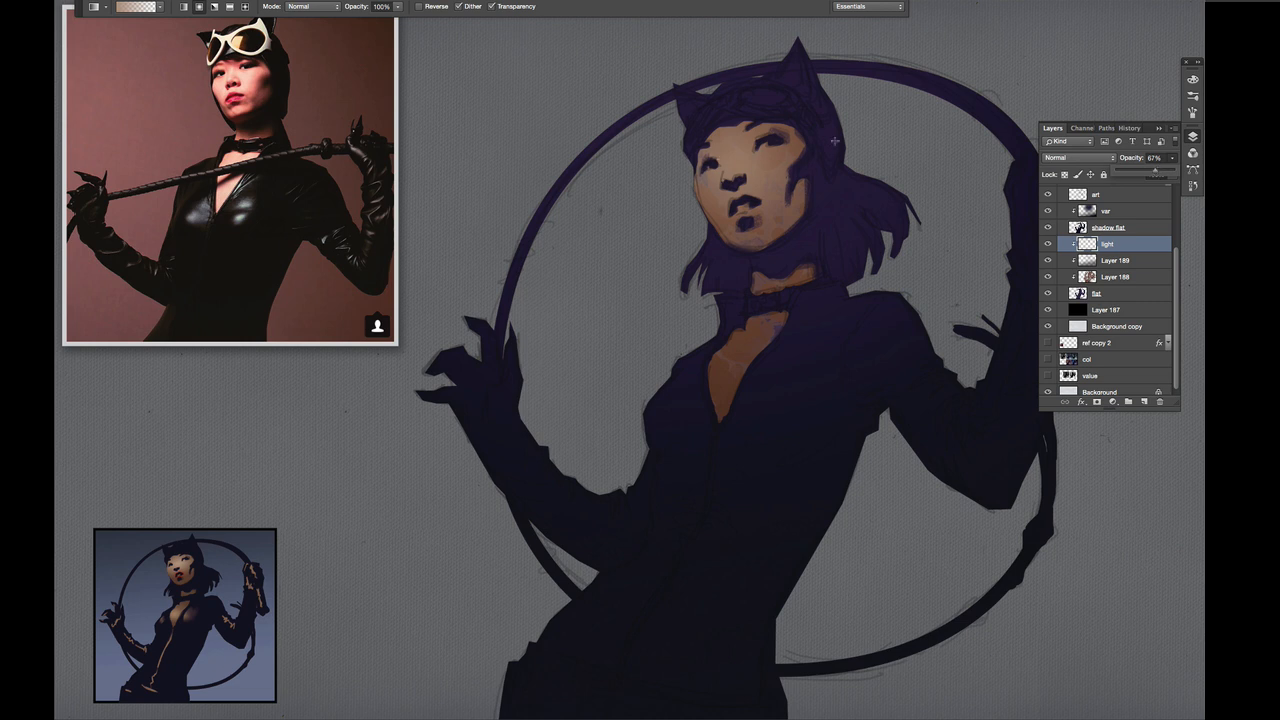
# - Add a clipped layer above light and lay a reflected gradient from the collar toward the face in a brown skin tone from the color comp
pyautogui.click(1144, 401)
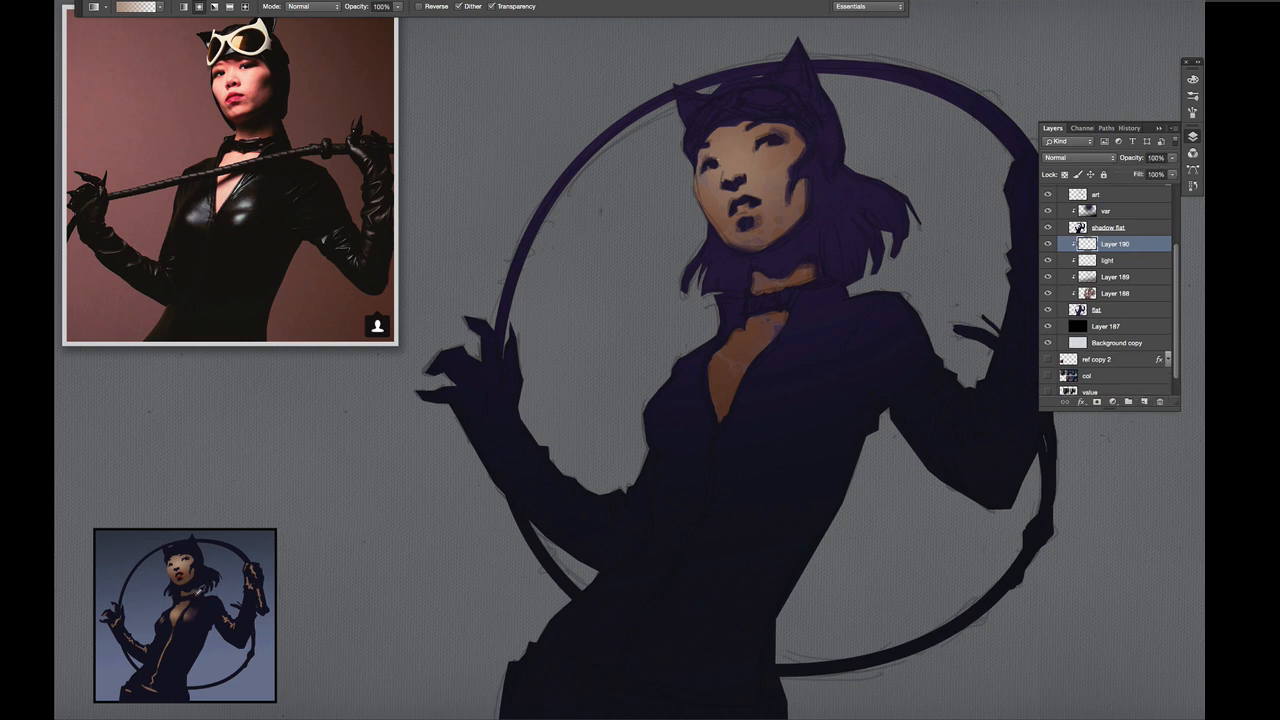
pyautogui.moveTo(195, 593); pyautogui.dragTo(182, 580)
pyautogui.press('super+z')
pyautogui.moveTo(775, 309); pyautogui.dragTo(749, 158)
pyautogui.press('super+z')
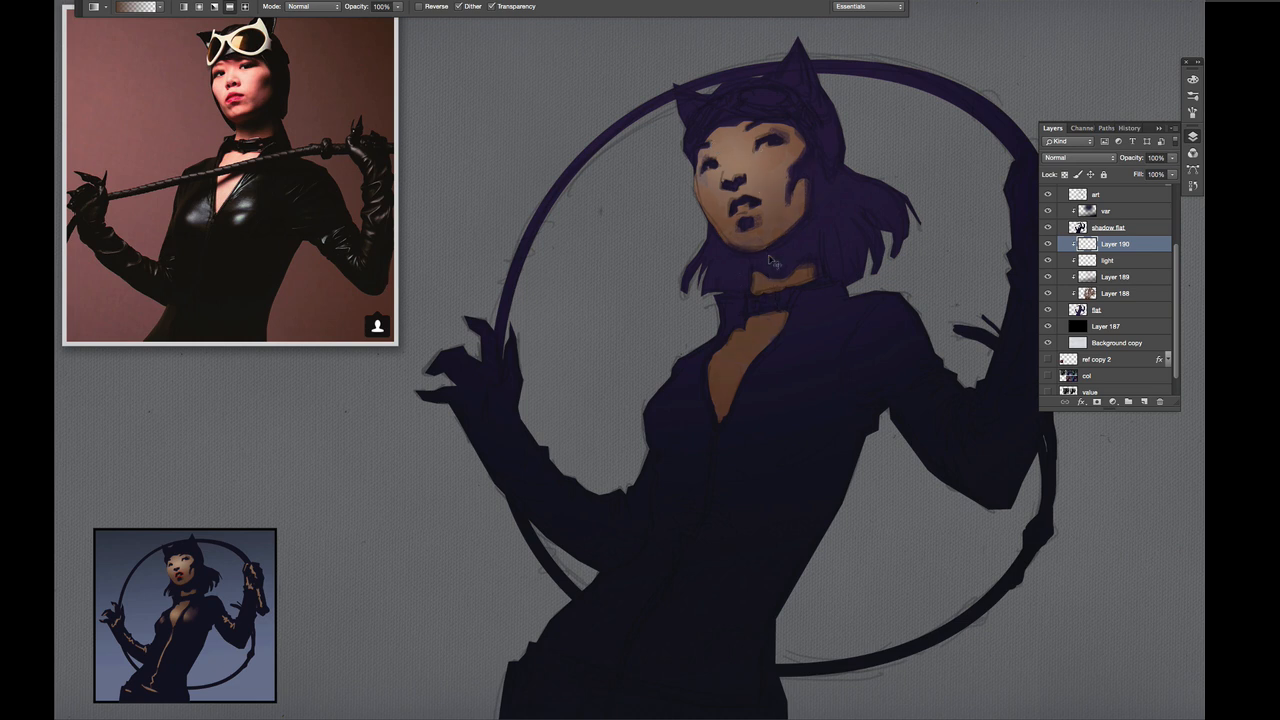
pyautogui.moveTo(775, 312); pyautogui.dragTo(732, 162)
pyautogui.moveTo(764, 253); pyautogui.dragTo(760, 124)
pyautogui.press('super+z')
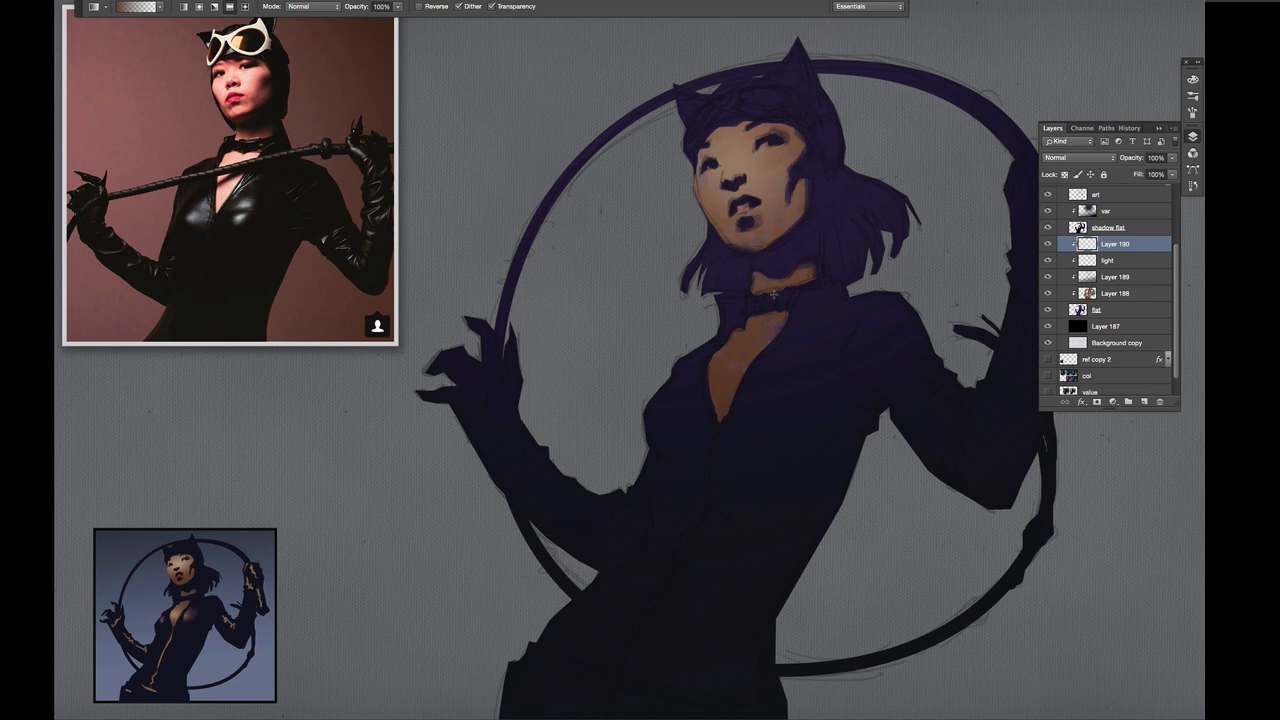
pyautogui.moveTo(777, 298); pyautogui.dragTo(752, 214)
pyautogui.press('super+z')
pyautogui.moveTo(775, 298); pyautogui.dragTo(741, 199)
# - Make the brown skin gradient redder with Hue/Saturation at hue -14, saturation +13 and lightness -8
pyautogui.press('super+u')
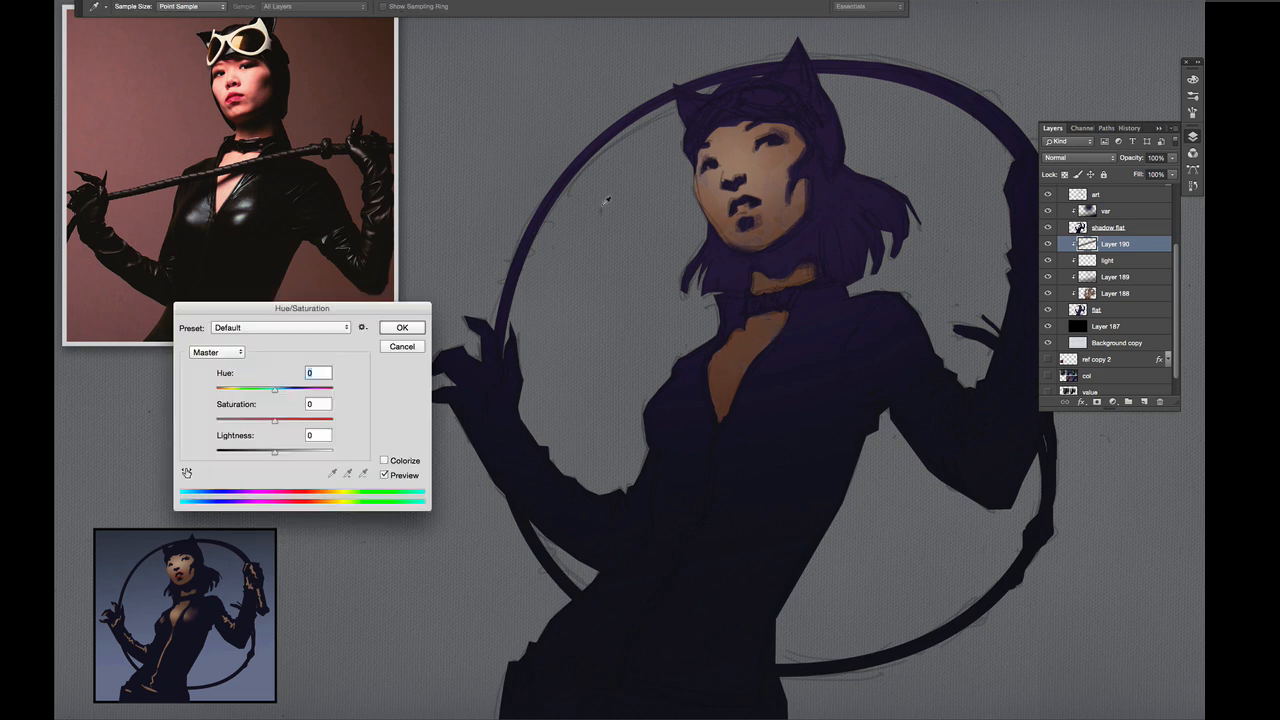
pyautogui.moveTo(285, 421); pyautogui.dragTo(271, 455)
pyautogui.moveTo(277, 390); pyautogui.dragTo(266, 391)
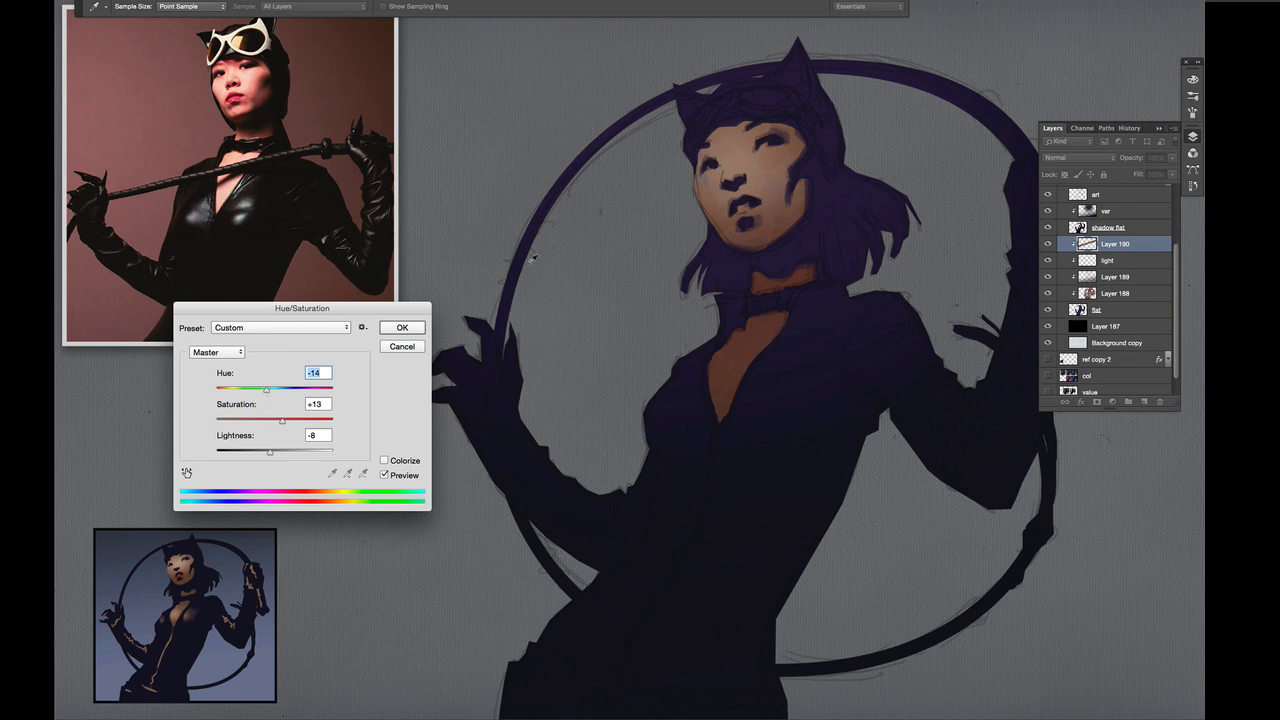
pyautogui.click(402, 330)
pyautogui.press('g')
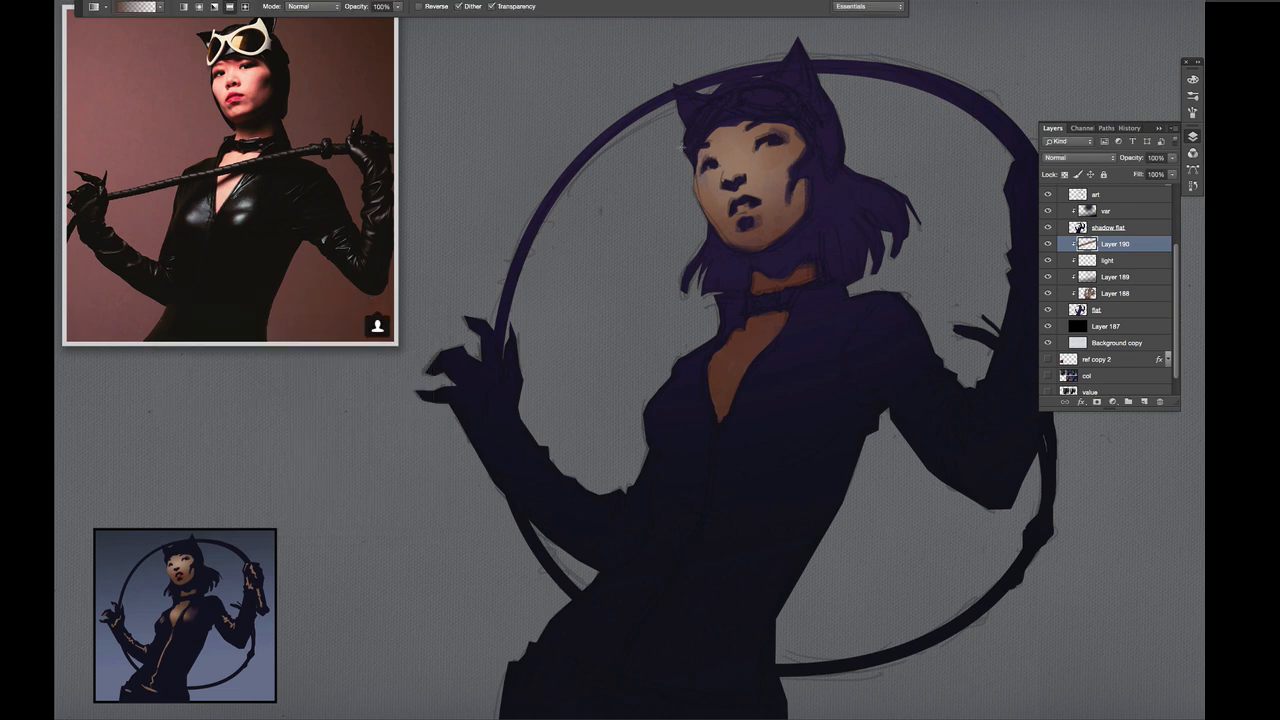
# - Add a clipped layer above the brown gradient and ready the Brush with a reddish brown at hue 14, saturation 44, brightness 35
pyautogui.press('b')
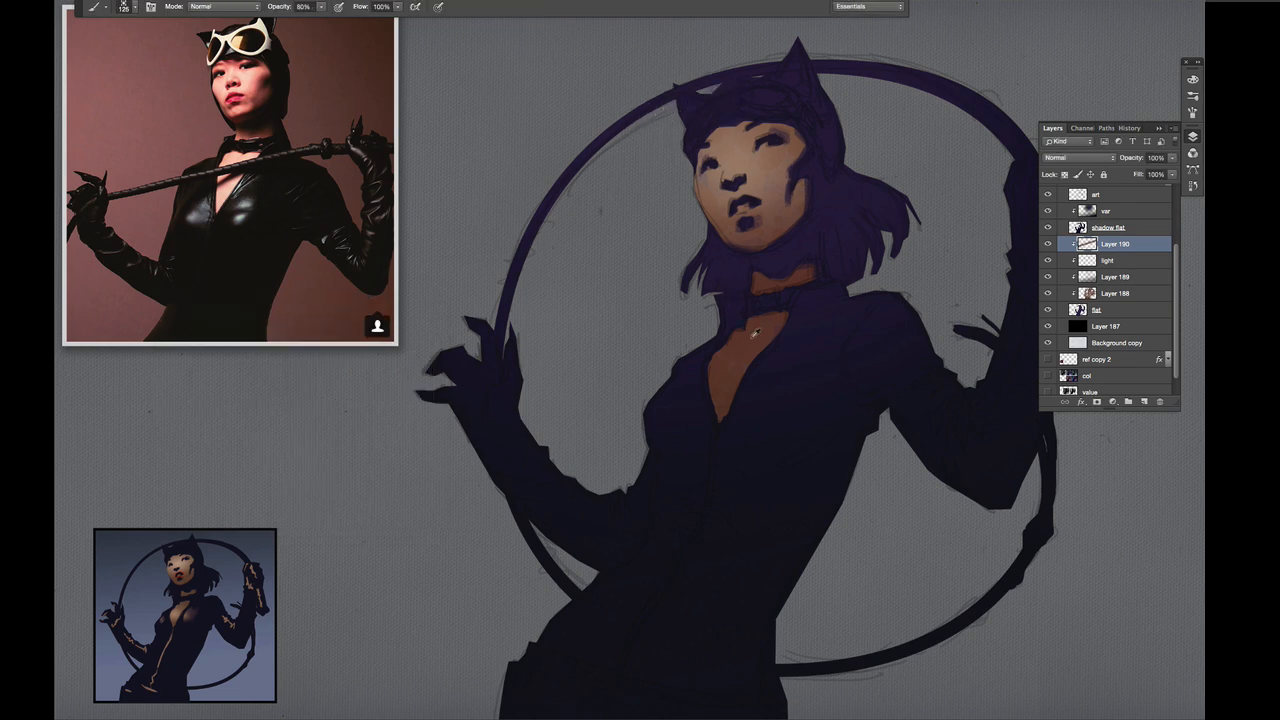
pyautogui.click(1144, 401)
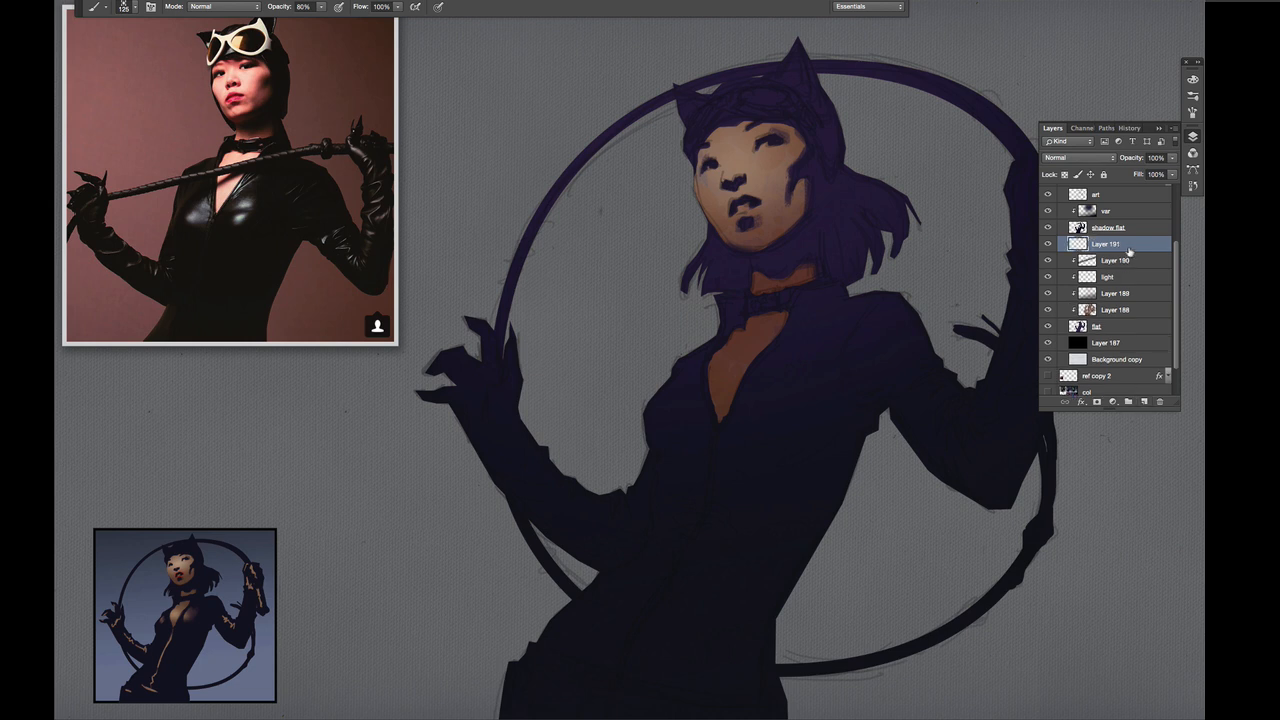
pyautogui.keyDown('alt'); pyautogui.click(1132, 247); pyautogui.keyUp('alt')
pyautogui.click(1194, 76)
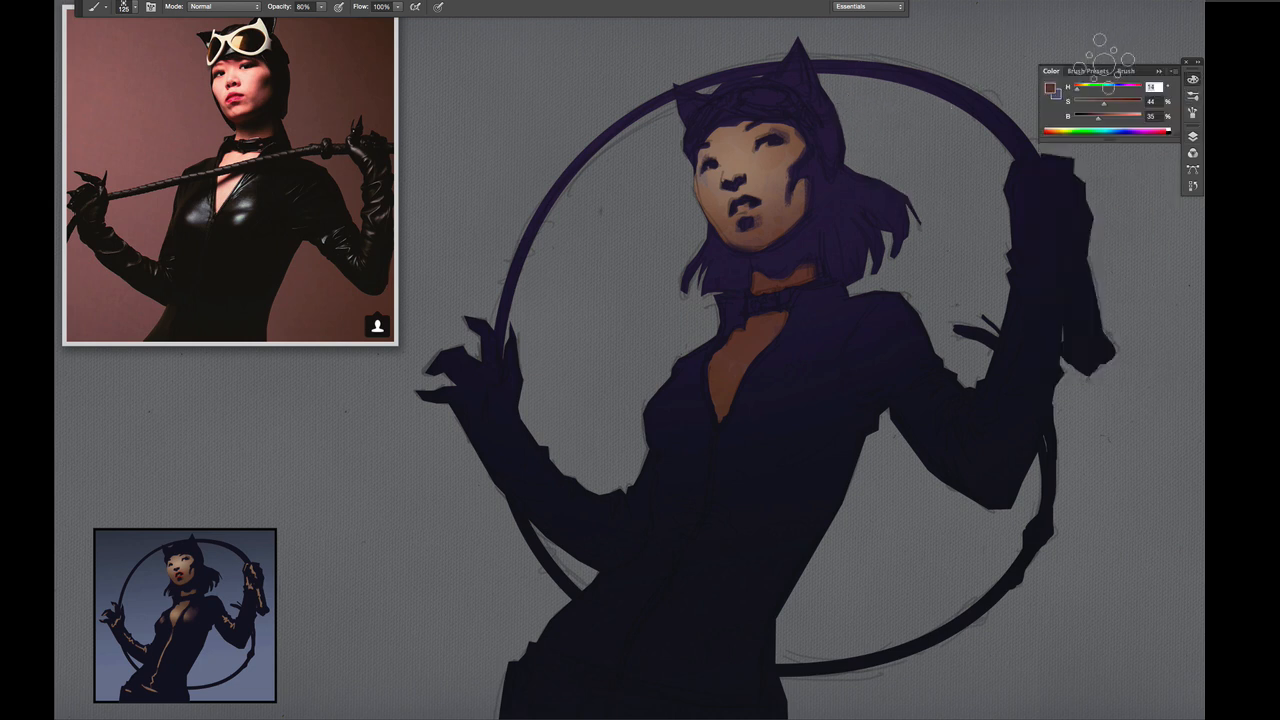
pyautogui.click(1192, 137)
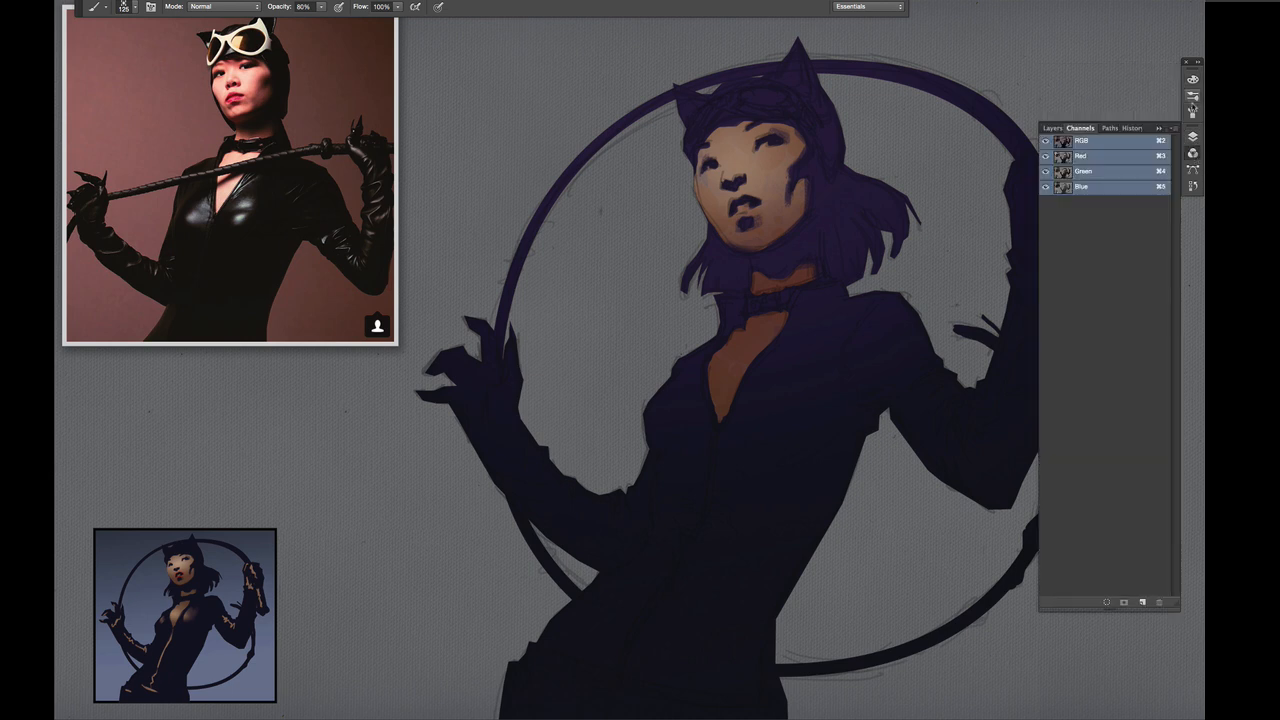
pyautogui.click(1195, 77)
pyautogui.click(1051, 71)
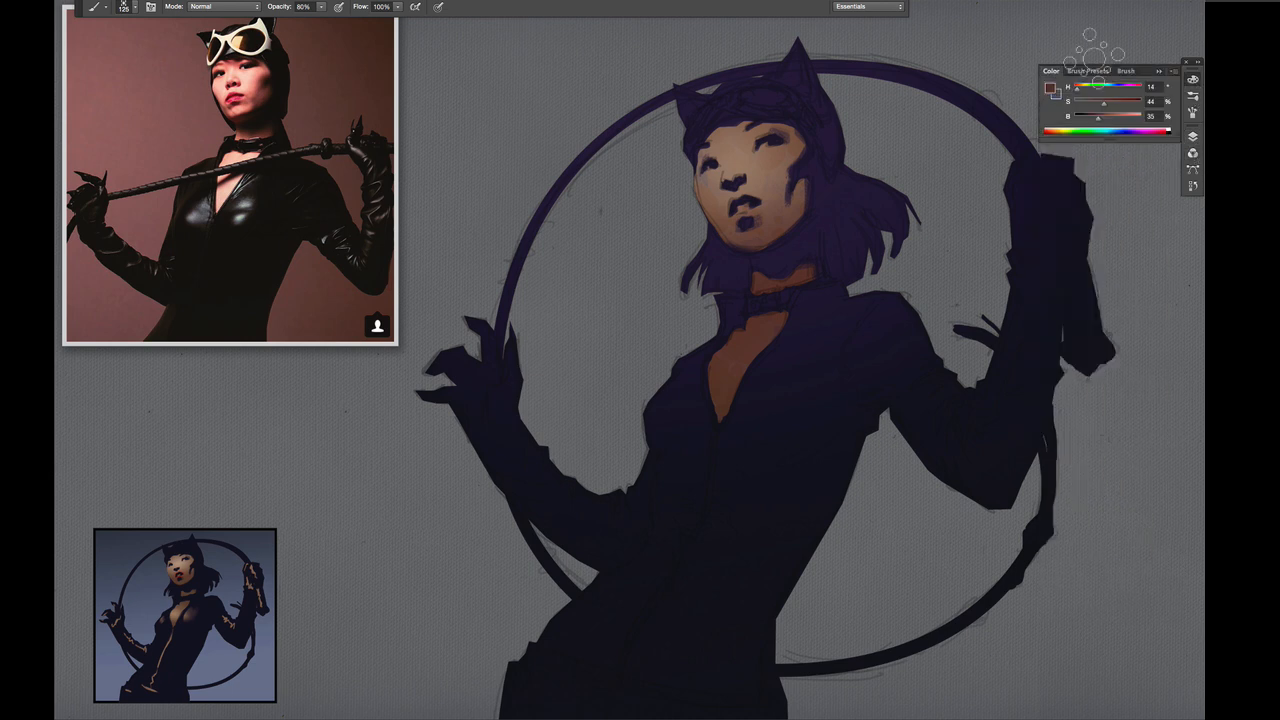
pyautogui.click(1192, 137)
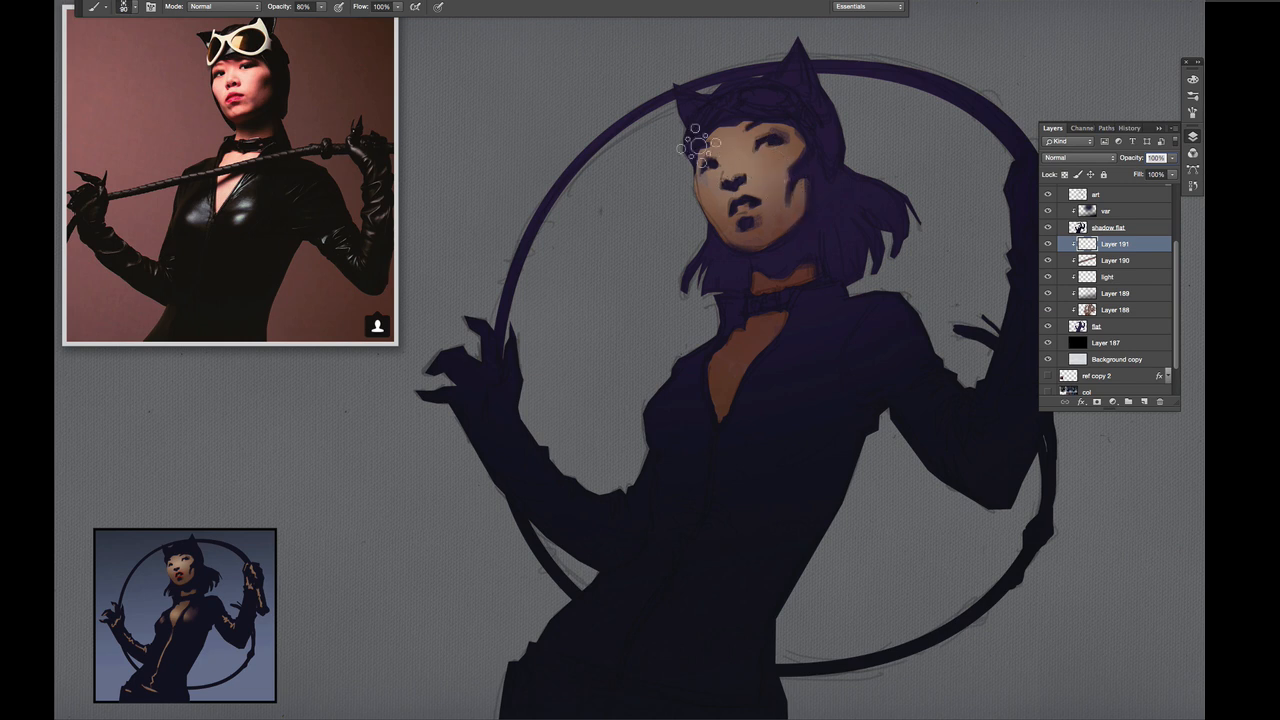
# - Paint reddish brown speckles over the lower face on the clipped layer and open the Motion Blur filter
pyautogui.moveTo(740, 195)
pyautogui.mouseDown()
pyautogui.moveTo(721, 228)
pyautogui.moveTo(813, 187)
pyautogui.moveTo(772, 213)
pyautogui.moveTo(727, 184)
pyautogui.moveTo(770, 170)
pyautogui.moveTo(751, 160)
pyautogui.moveTo(816, 180)
pyautogui.moveTo(758, 198)
pyautogui.moveTo(788, 228)
pyautogui.moveTo(760, 205)
pyautogui.moveTo(835, 135)
pyautogui.mouseUp()
pyautogui.click(350, 1)
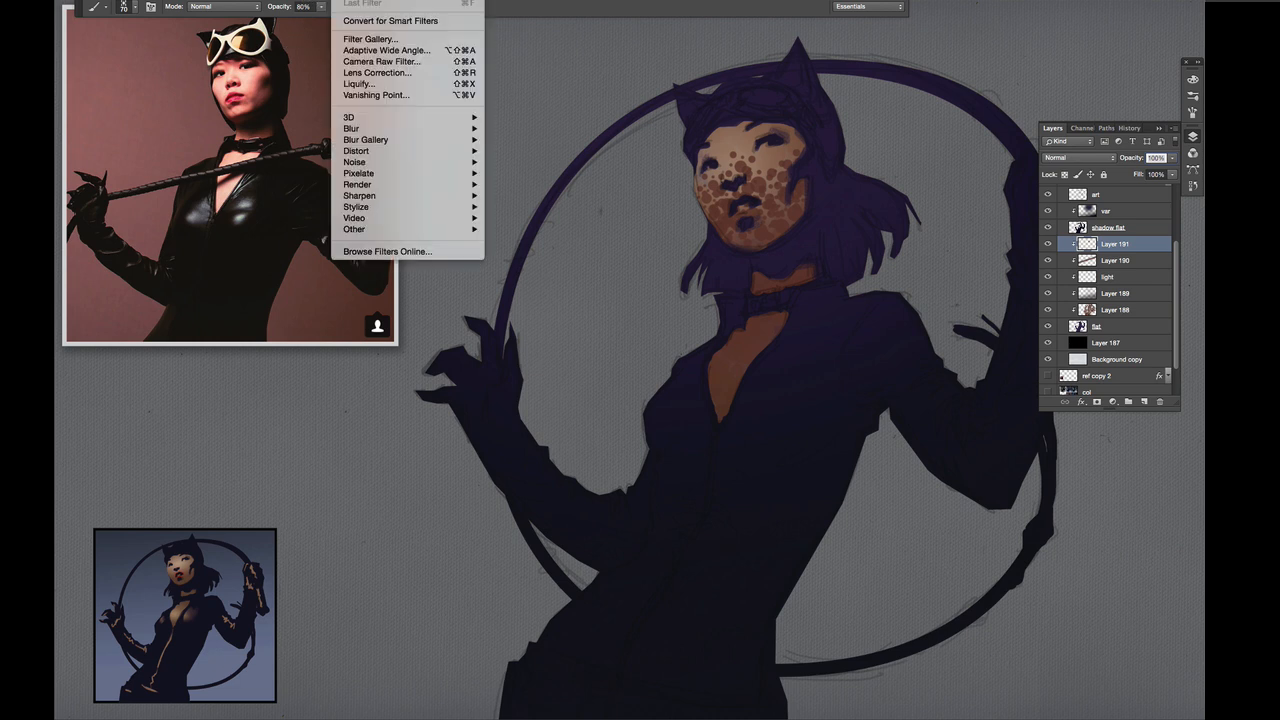
pyautogui.moveTo(392, 177)
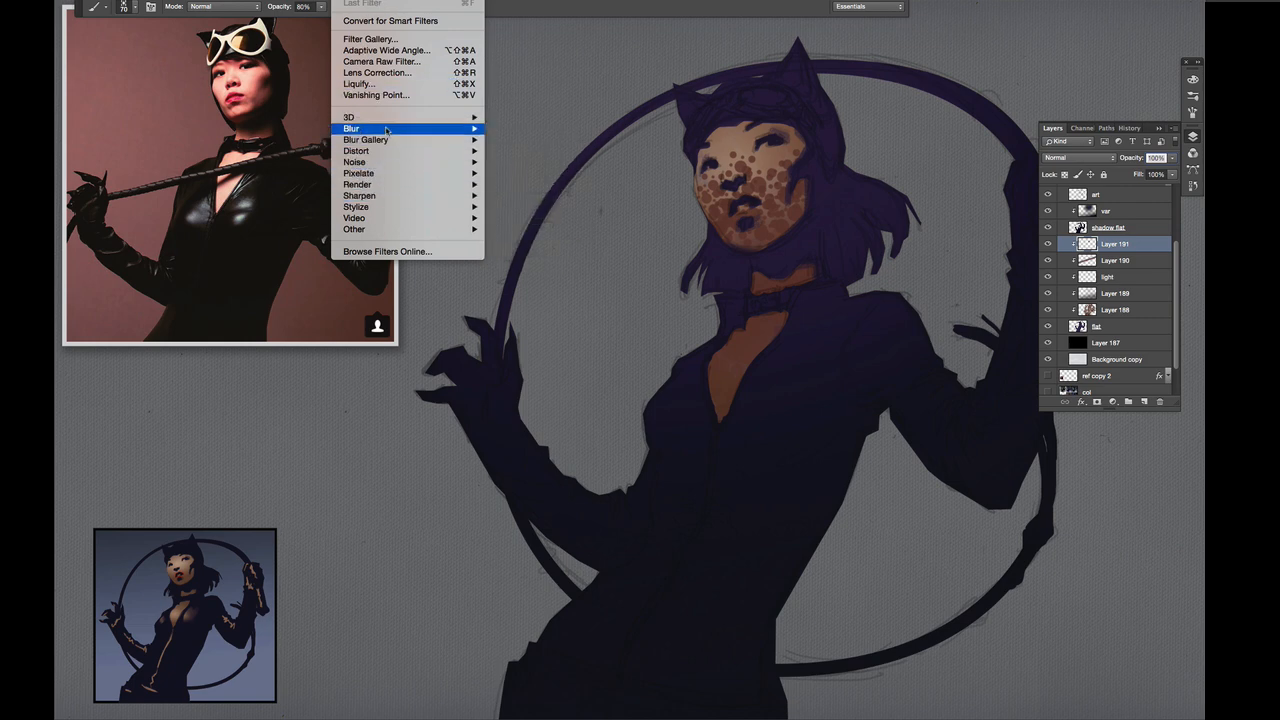
pyautogui.moveTo(388, 130)
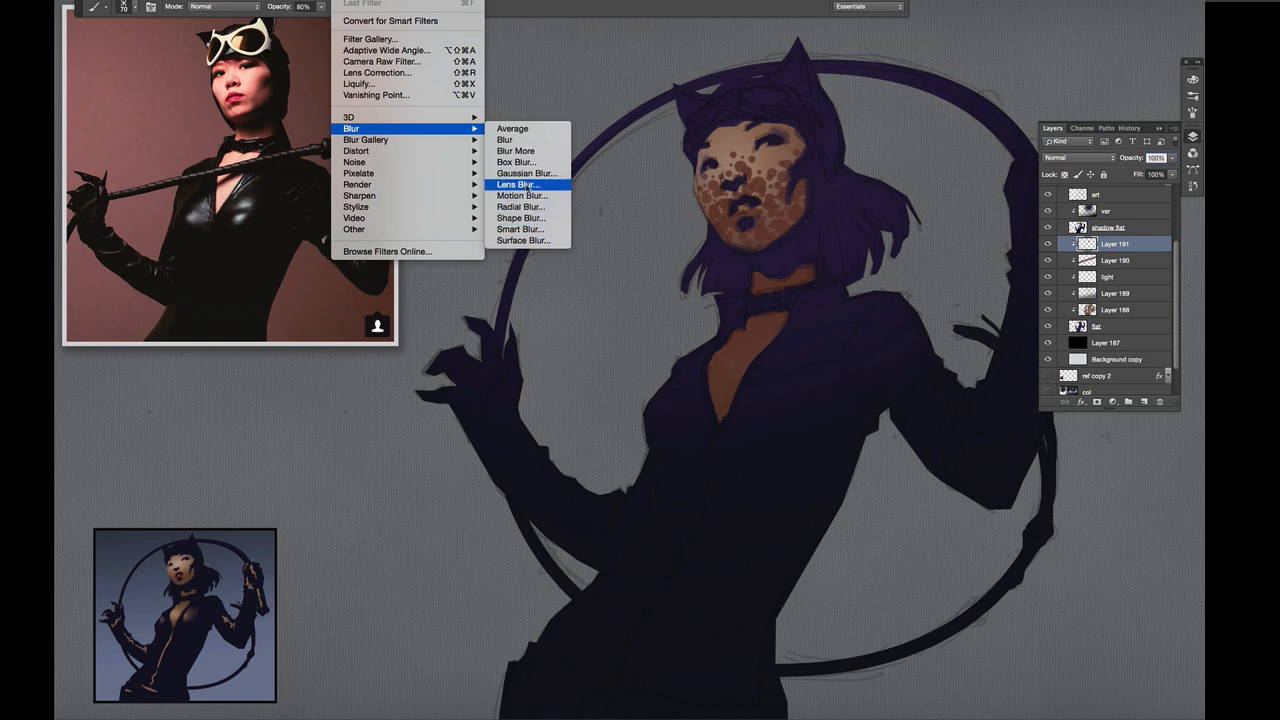
pyautogui.click(521, 195)
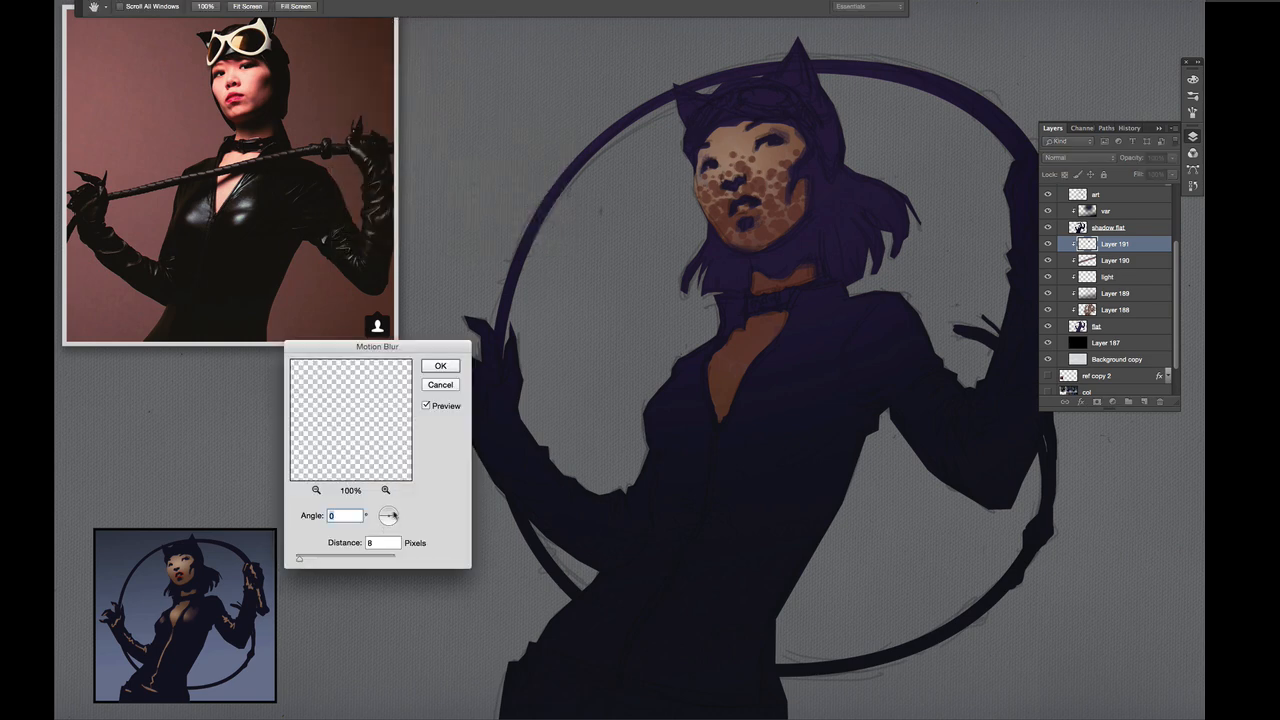
# - Motion-blur the face speckles into long, slightly slanted streaks with a distance of 179 pixels
pyautogui.moveTo(392, 516); pyautogui.dragTo(394, 509)
pyautogui.moveTo(317, 562); pyautogui.dragTo(320, 566)
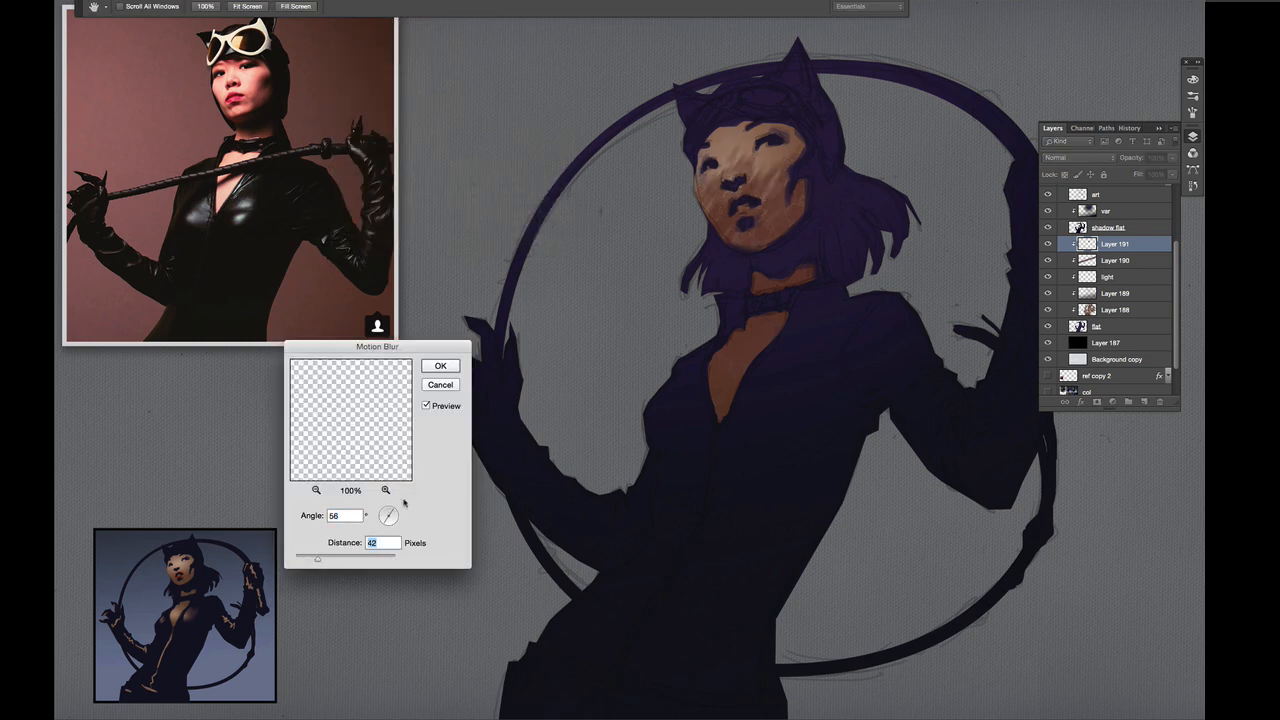
pyautogui.moveTo(392, 514); pyautogui.dragTo(390, 523)
pyautogui.moveTo(318, 560); pyautogui.dragTo(324, 560)
pyautogui.moveTo(388, 514); pyautogui.dragTo(400, 515)
pyautogui.moveTo(324, 558); pyautogui.dragTo(343, 558)
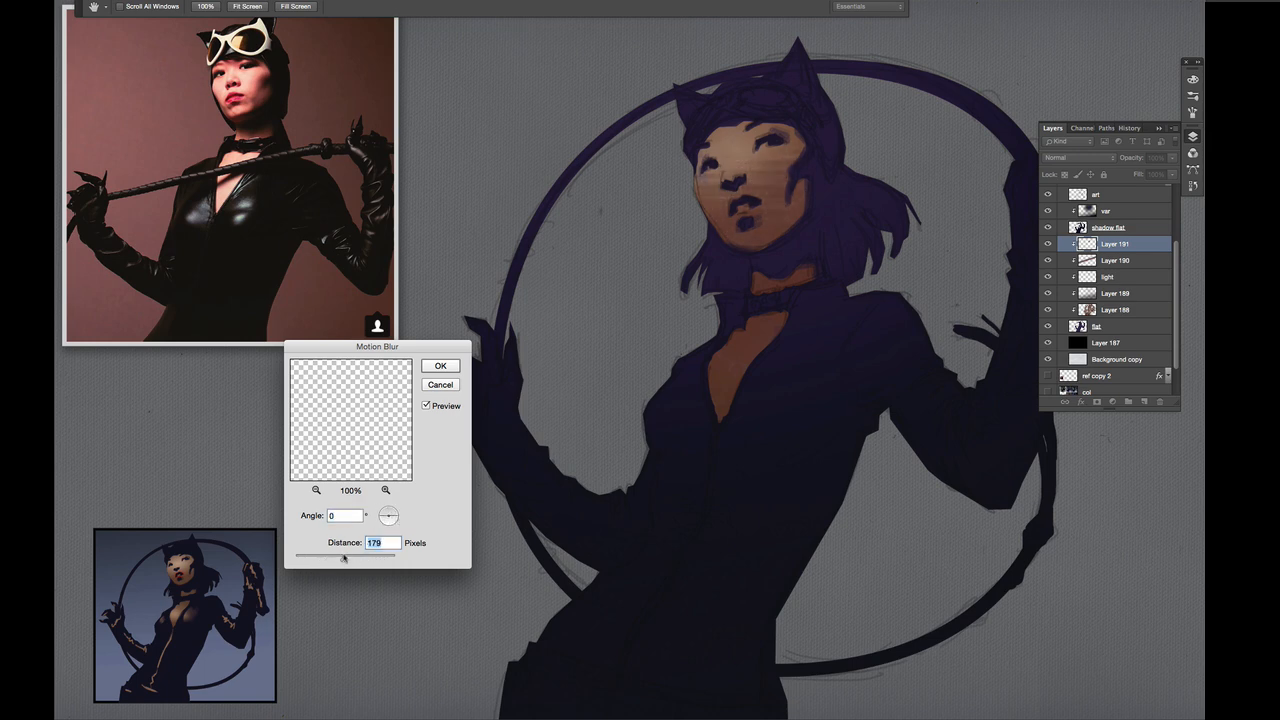
pyautogui.moveTo(395, 510); pyautogui.dragTo(396, 515)
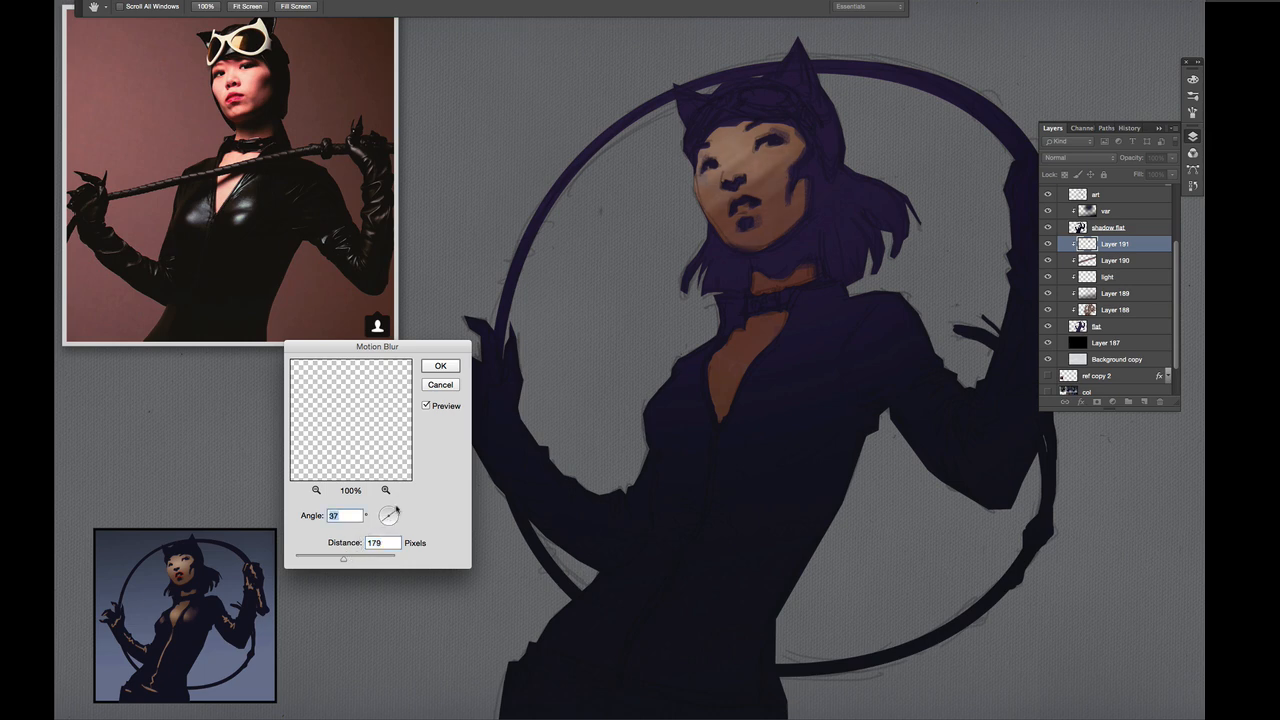
pyautogui.moveTo(395, 518); pyautogui.dragTo(396, 523)
pyautogui.click(446, 367)
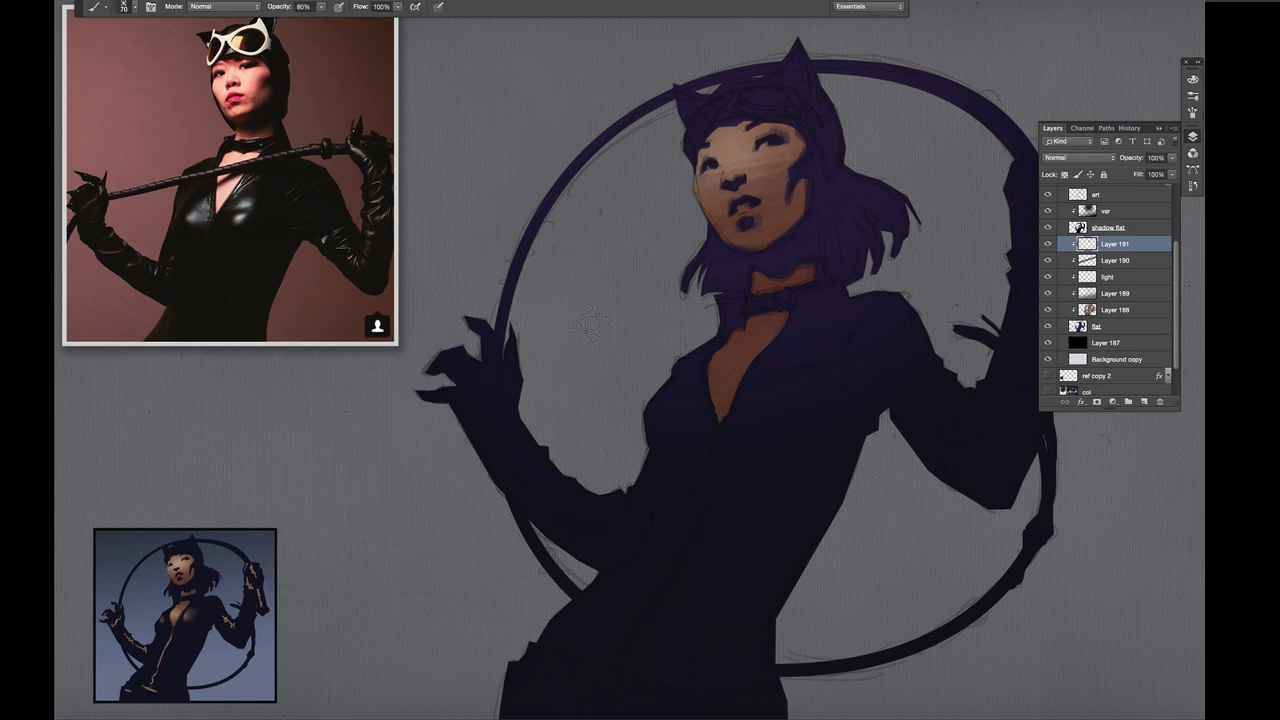
# - Select the area around the head and warp the blurred streaks into an arch that follows the curve of the face
pyautogui.press('m')
pyautogui.moveTo(599, 44); pyautogui.dragTo(919, 304)
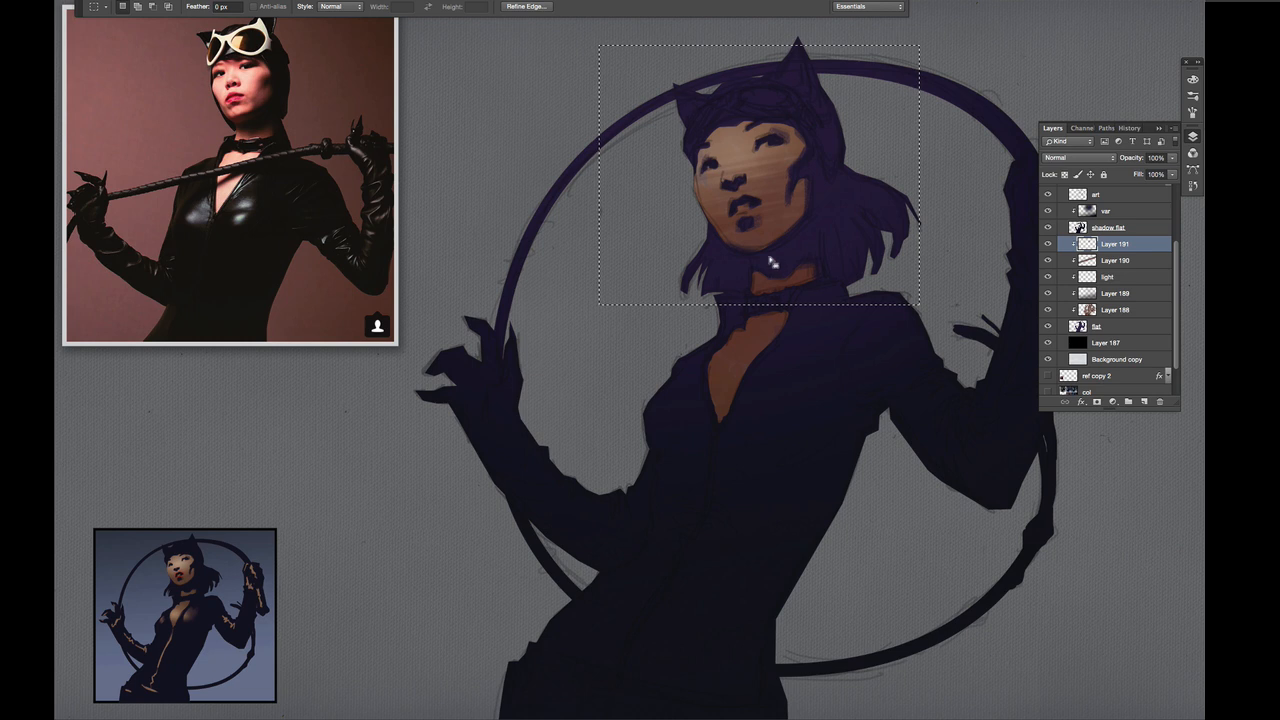
pyautogui.hotkey('ctrl', 't')
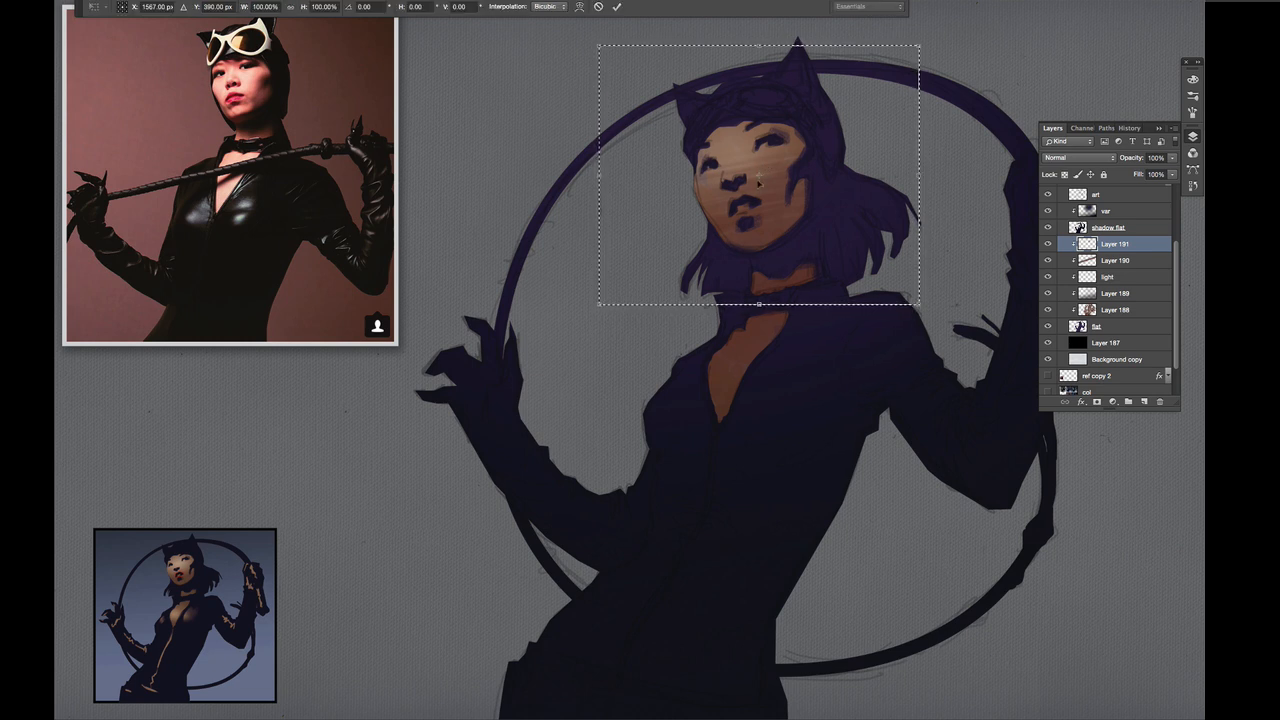
pyautogui.rightClick(718, 244)
pyautogui.click(766, 322)
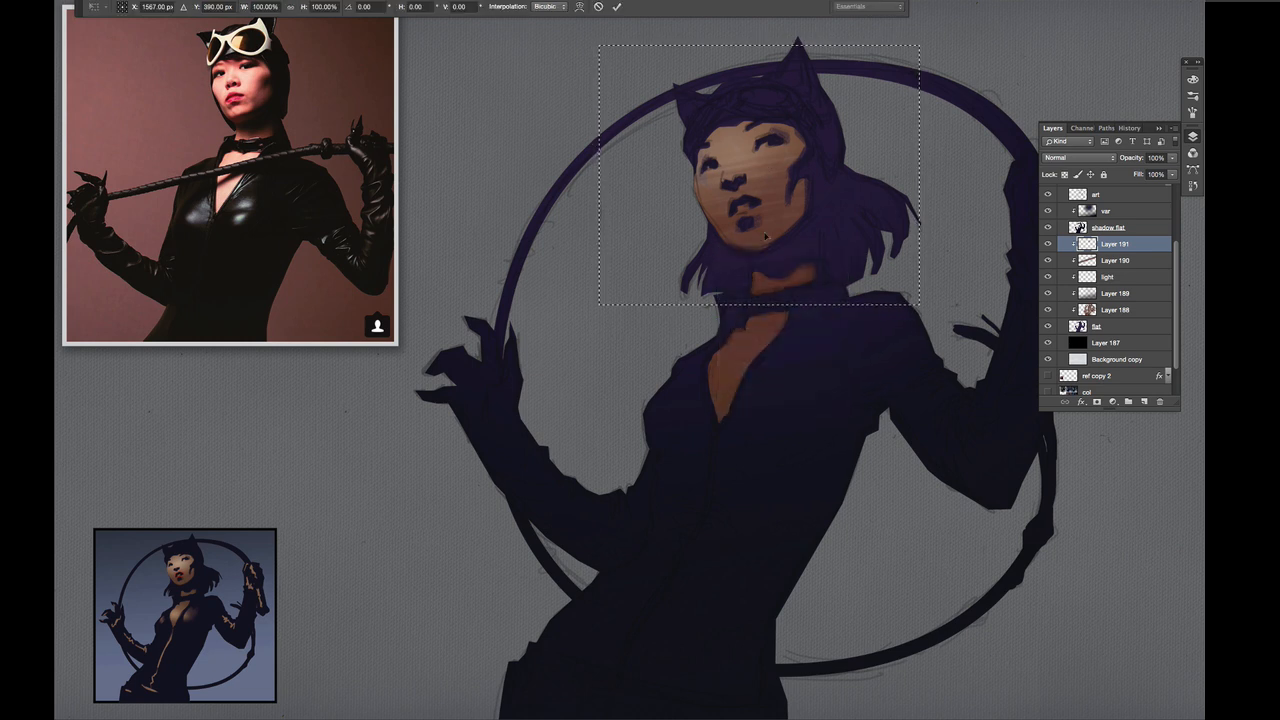
pyautogui.moveTo(764, 220); pyautogui.dragTo(760, 201)
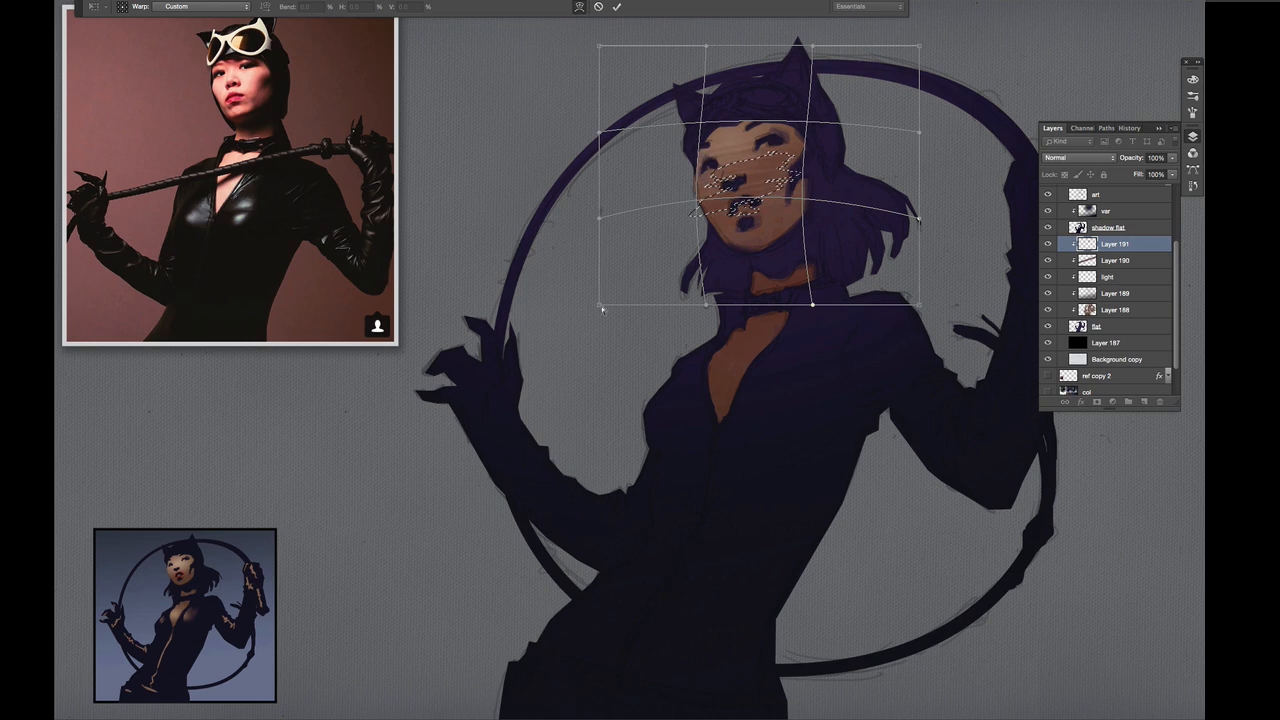
pyautogui.moveTo(598, 305); pyautogui.dragTo(620, 353)
pyautogui.moveTo(918, 302); pyautogui.dragTo(903, 341)
pyautogui.moveTo(916, 73); pyautogui.dragTo(942, 131)
pyautogui.moveTo(590, 101); pyautogui.dragTo(614, 280)
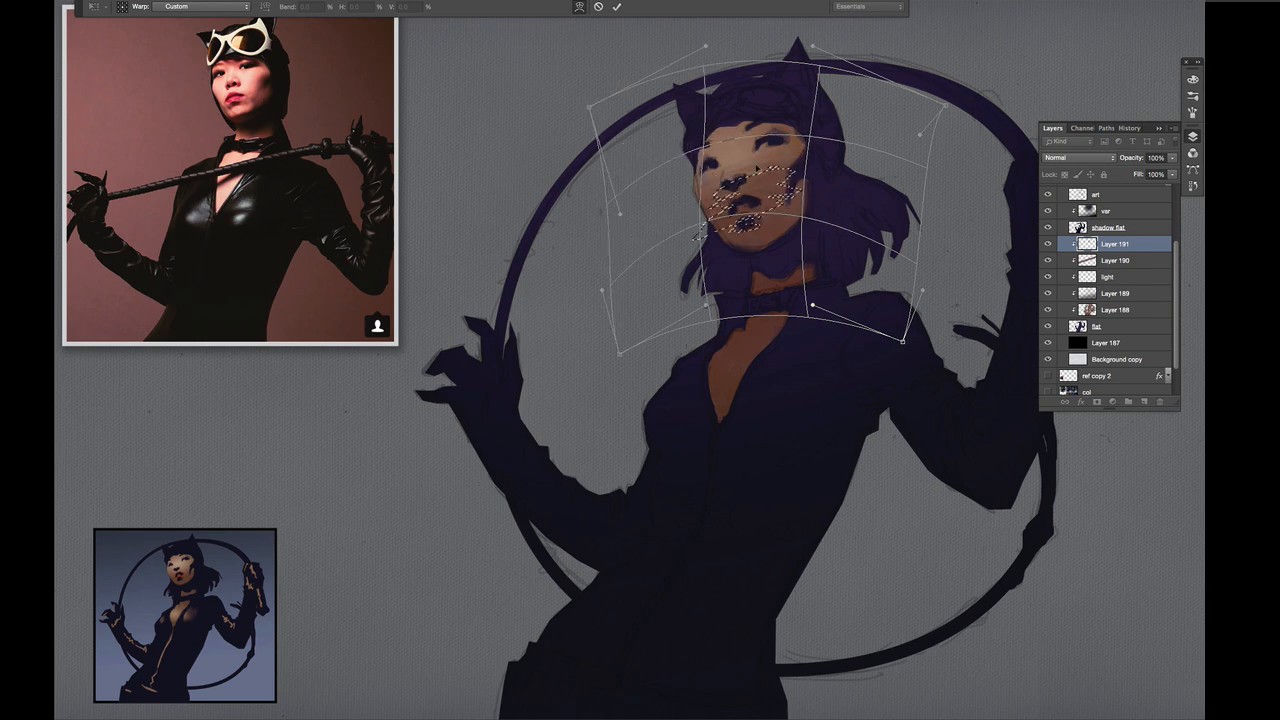
# - Refine the warp so the streaks curve further down toward the far shoulder, apply it and clear the selection
pyautogui.moveTo(756, 150); pyautogui.dragTo(743, 137)
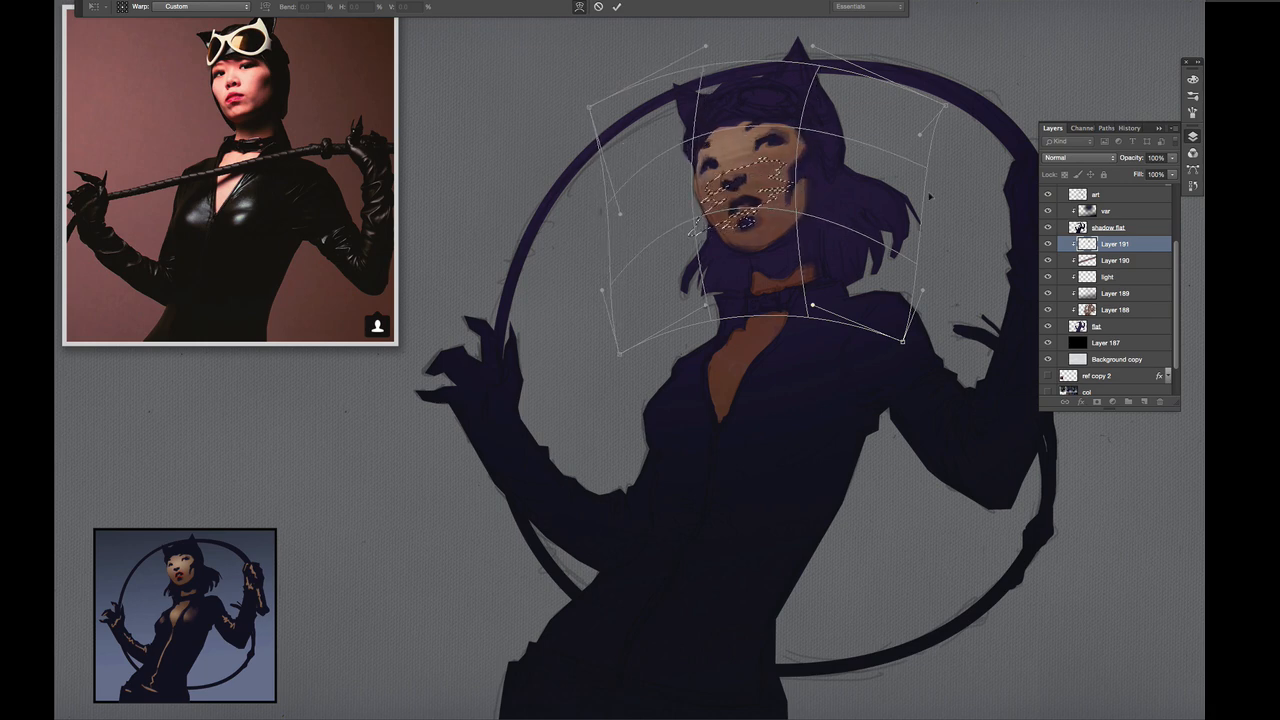
pyautogui.moveTo(945, 107); pyautogui.dragTo(957, 137)
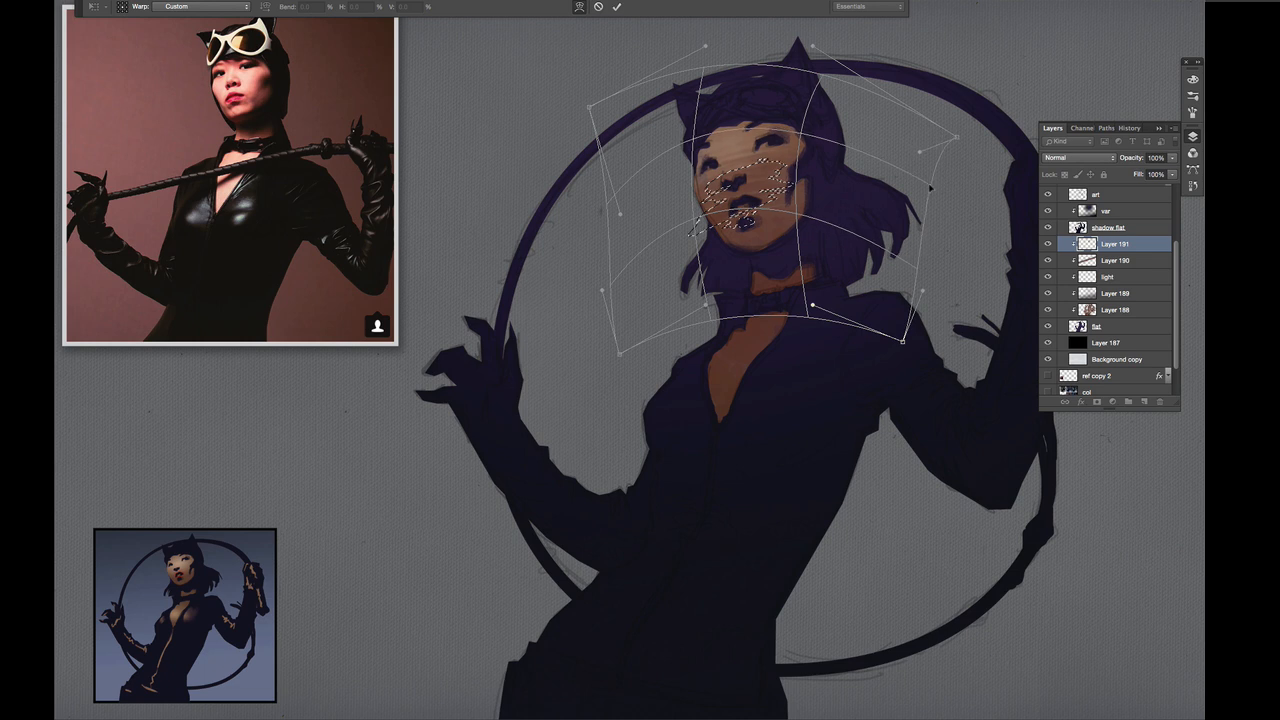
pyautogui.moveTo(903, 341); pyautogui.dragTo(874, 380)
pyautogui.moveTo(929, 316); pyautogui.dragTo(910, 312)
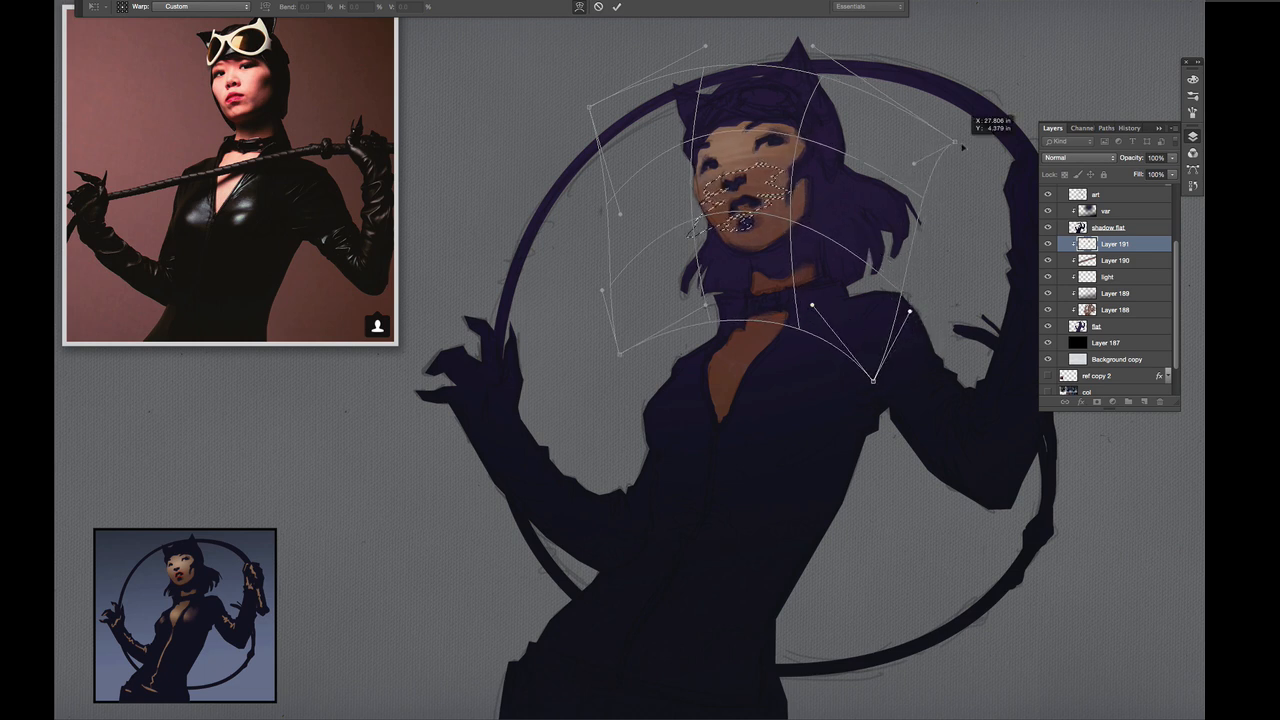
pyautogui.press('Return')
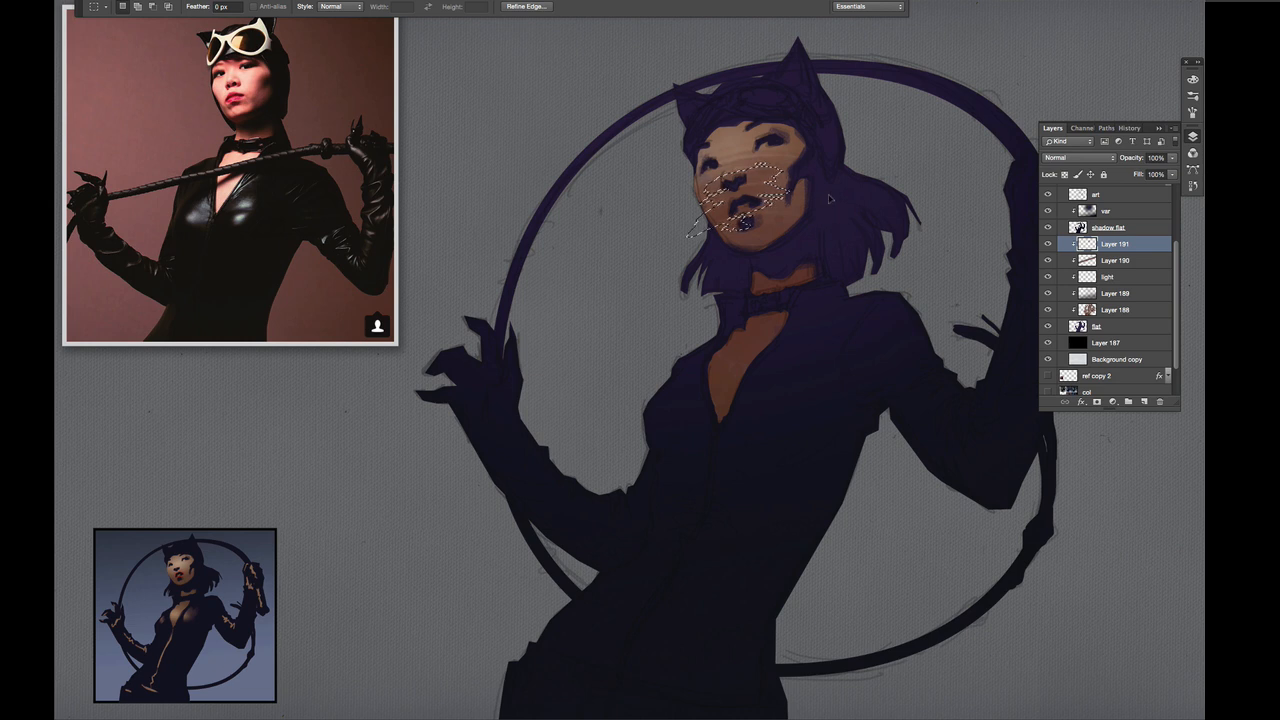
pyautogui.hotkey('ctrl', 'd')
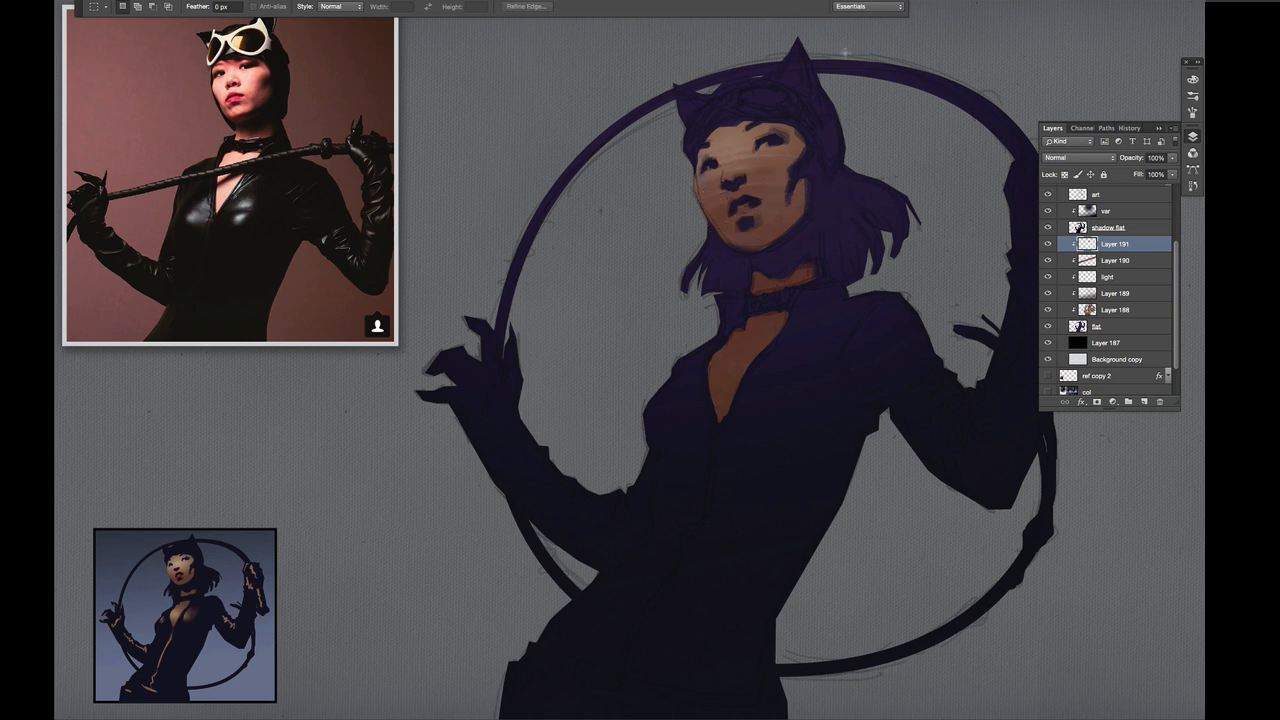
# - Set the Eraser to a 60 px brush, merge the streaks layer into the brown gradient layer and compare the face with and without it
pyautogui.press('e')
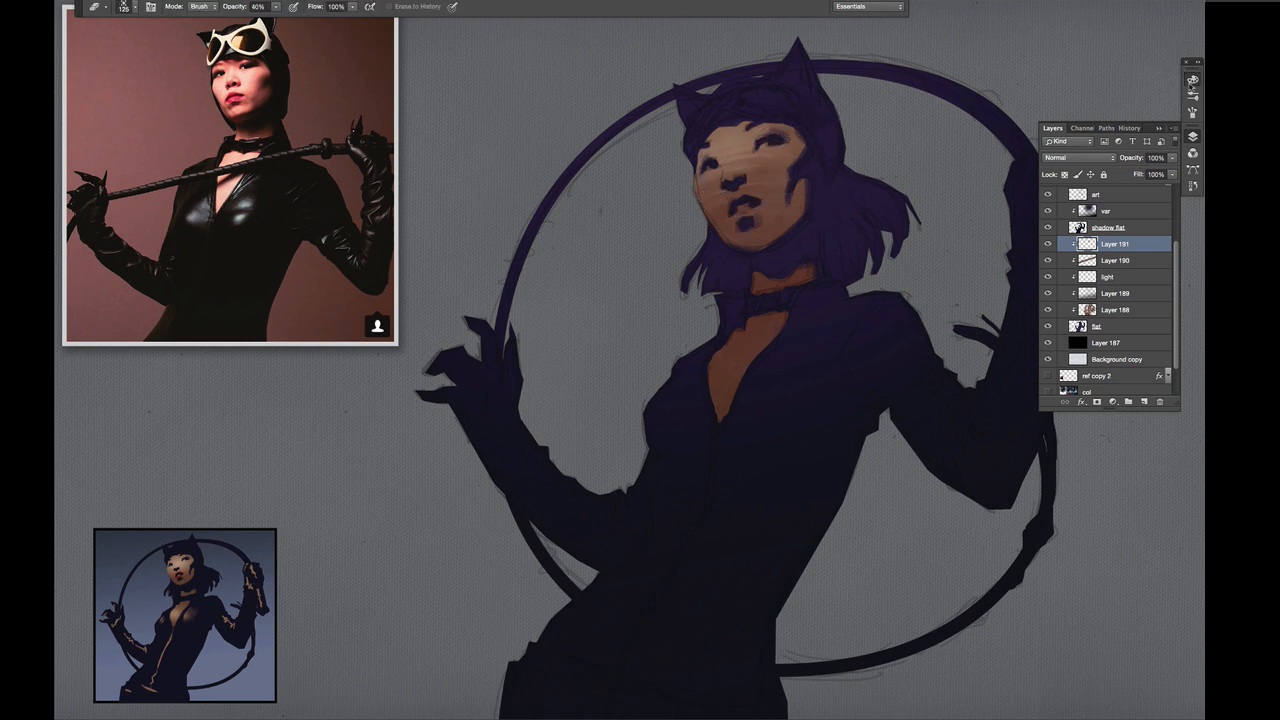
pyautogui.click(1192, 79)
pyautogui.click(1088, 71)
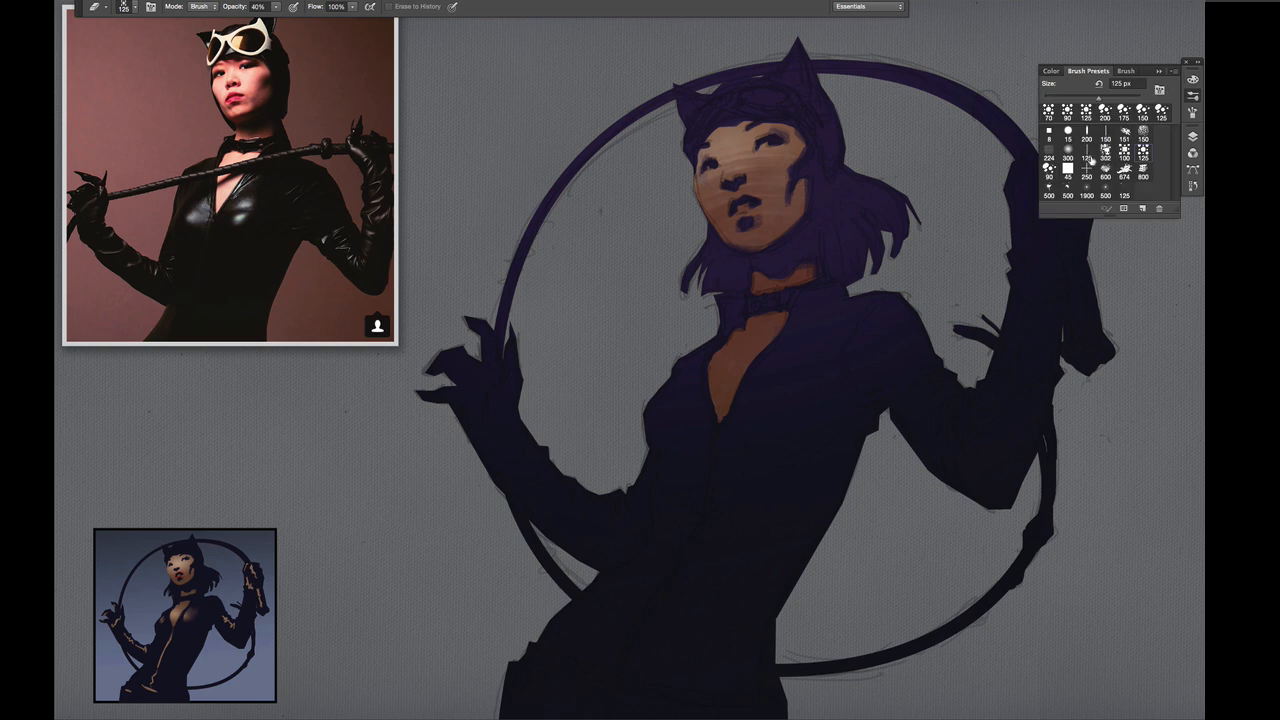
pyautogui.click(1192, 136)
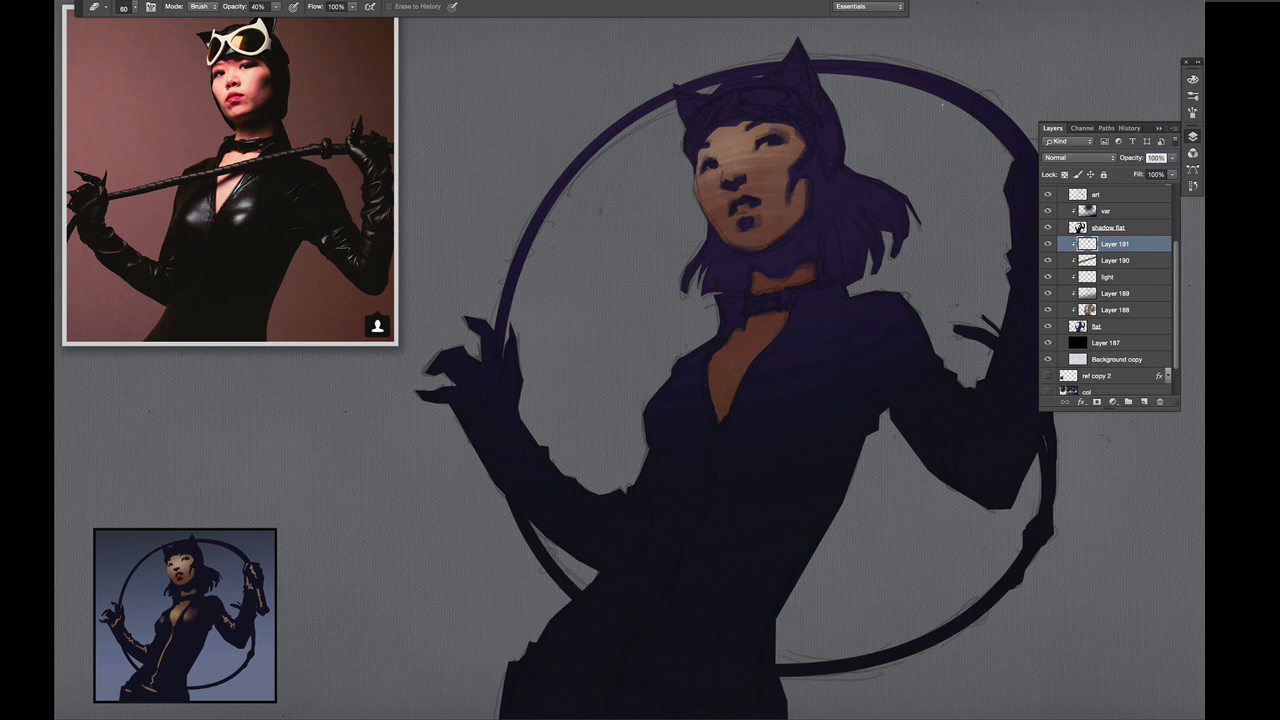
pyautogui.hotkey('ctrl', 'e')
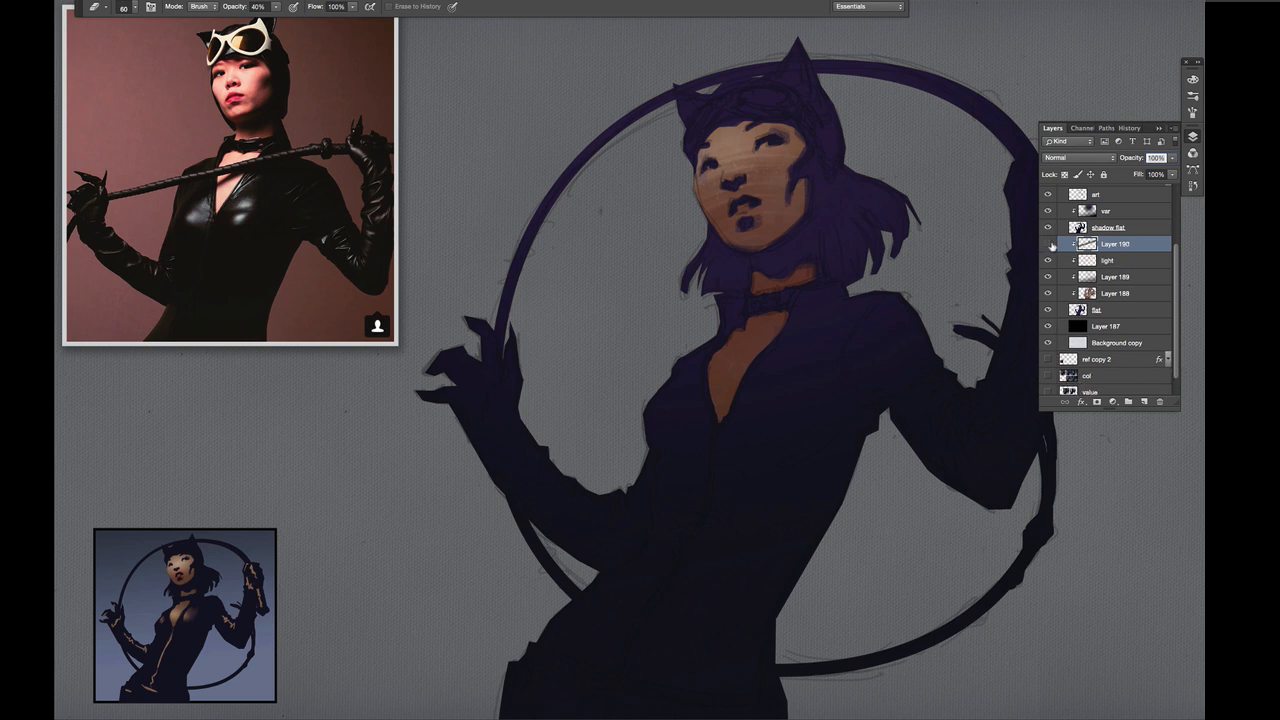
pyautogui.click(1048, 244)
pyautogui.click(1048, 244)
# - Try the merged streaks layer beneath the light layer while adjusting light's opacity, and return it above light
pyautogui.moveTo(1112, 244); pyautogui.dragTo(1105, 256)
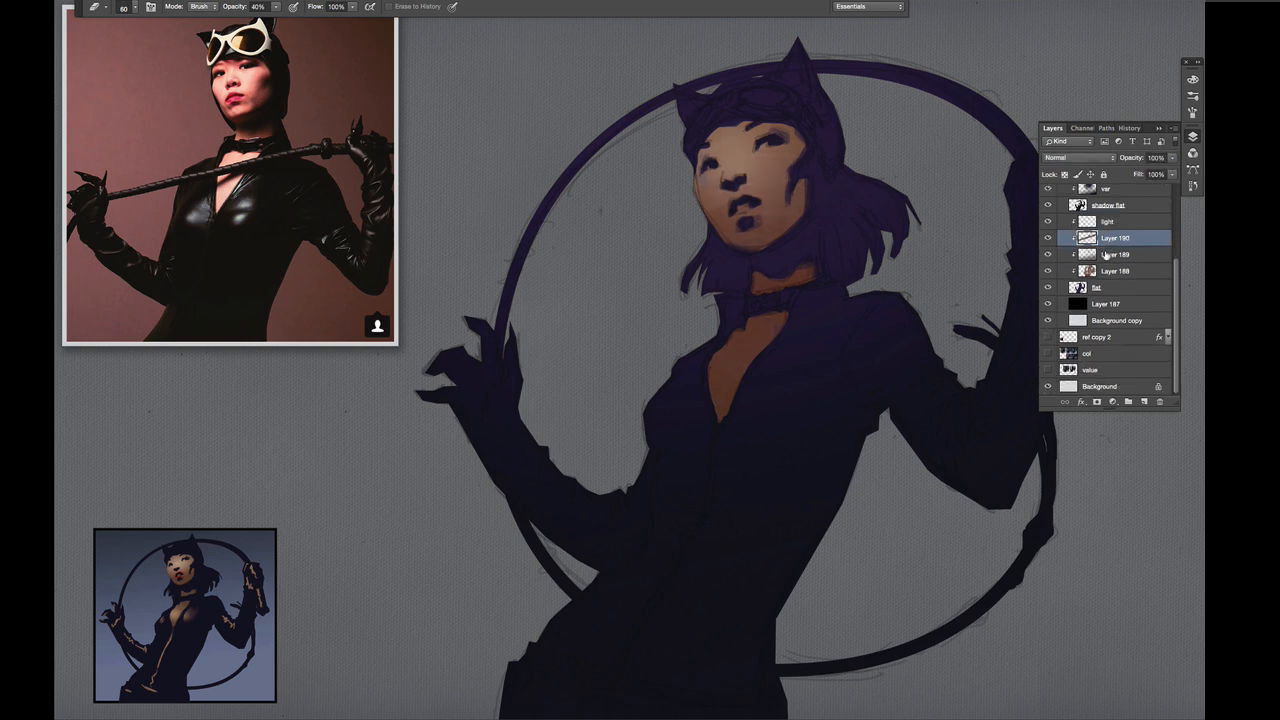
pyautogui.click(1097, 221)
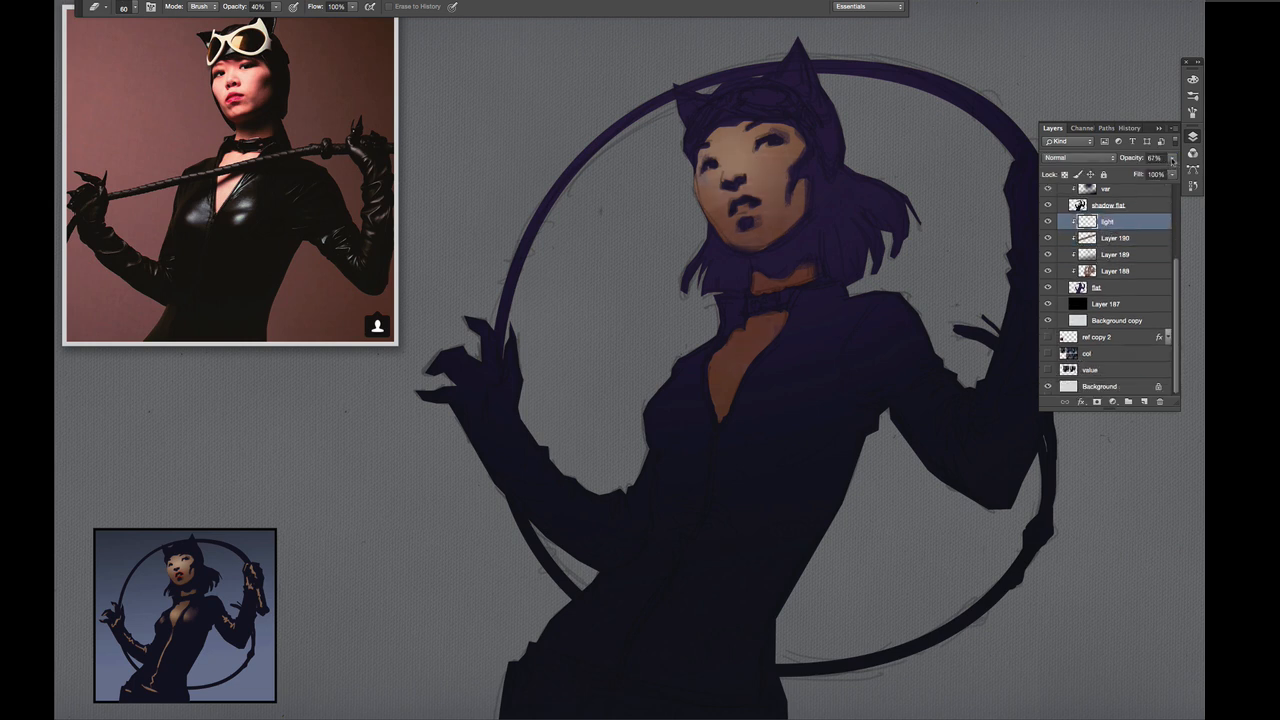
pyautogui.moveTo(1172, 160); pyautogui.dragTo(1144, 170)
pyautogui.moveTo(1117, 237); pyautogui.dragTo(1116, 212)
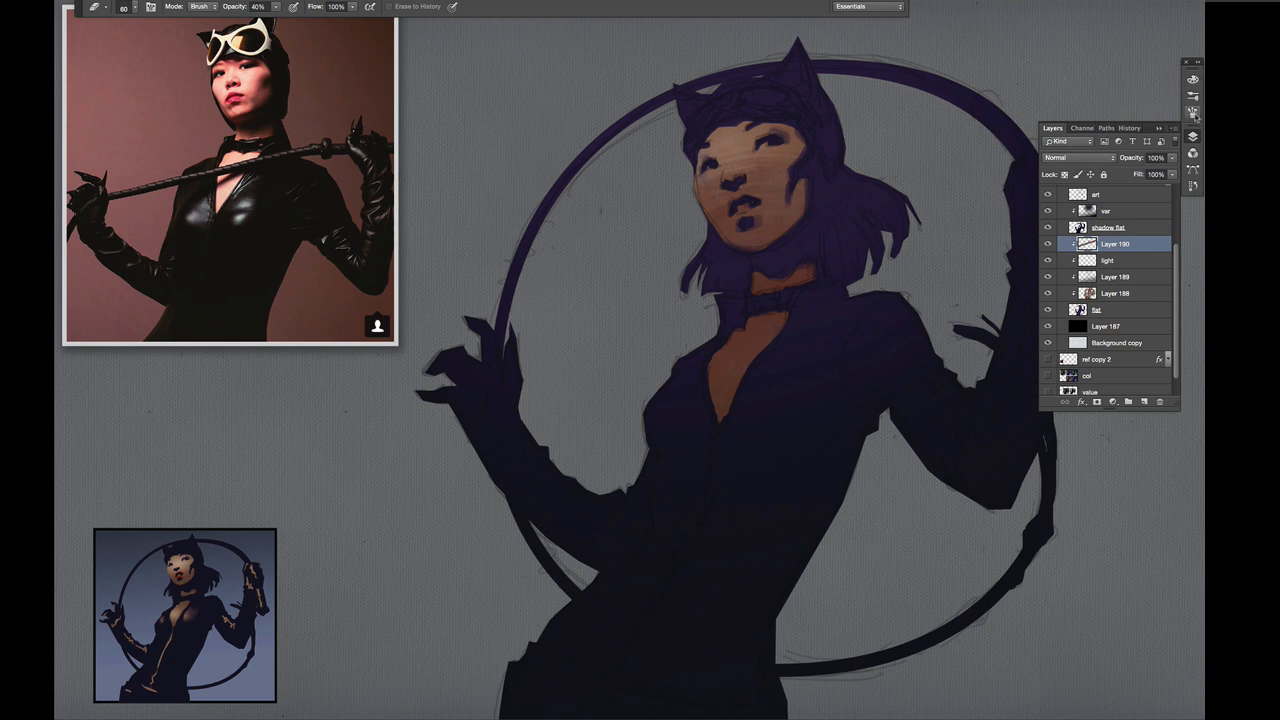
# - Ready the Eraser with the soft round 300 px preset reduced to about 150 px for softening the streaks on the face
pyautogui.click(1193, 96)
pyautogui.click(1011, 80)
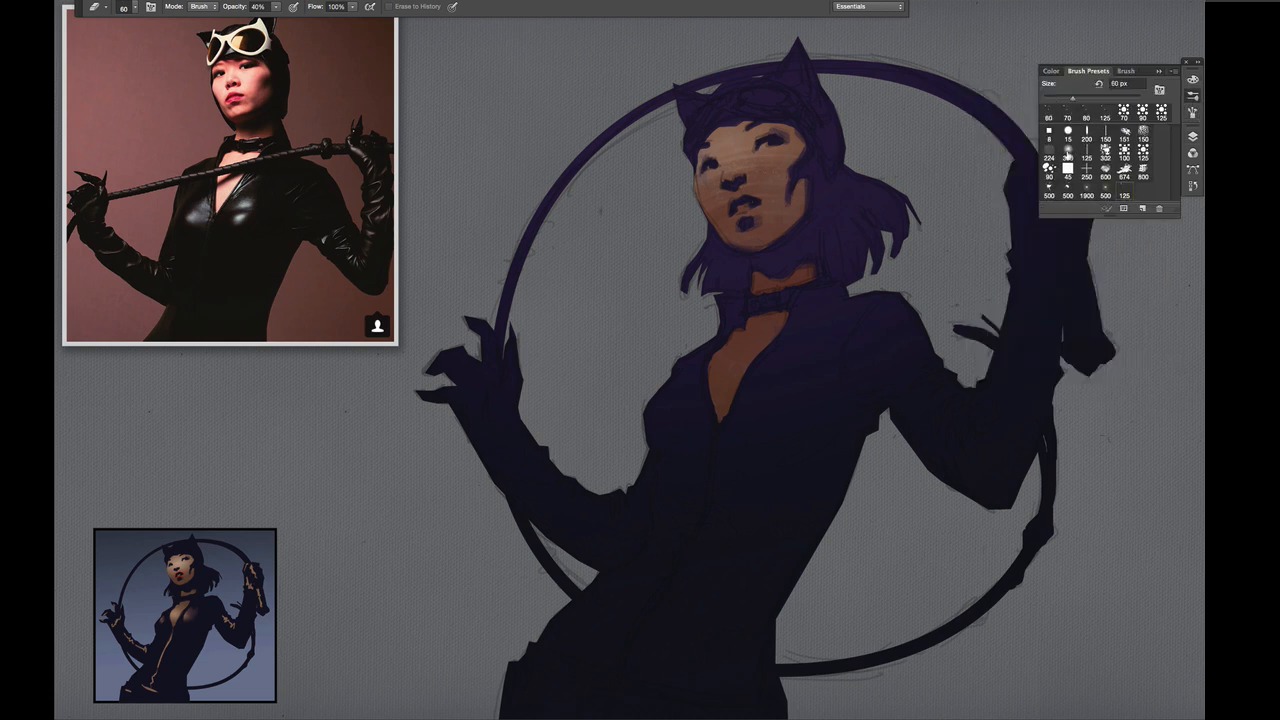
pyautogui.click(1068, 152)
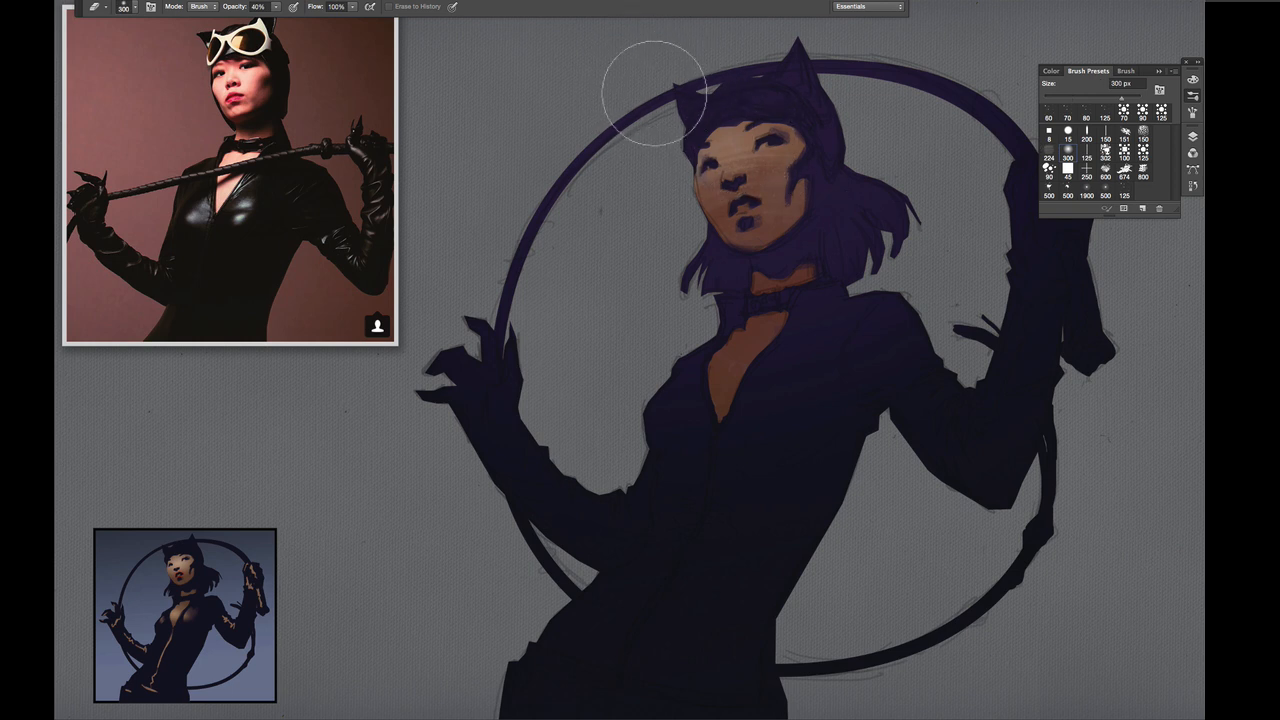
pyautogui.press('[')
pyautogui.press('[')
pyautogui.press('[')
pyautogui.press('[')
pyautogui.press('Tab')
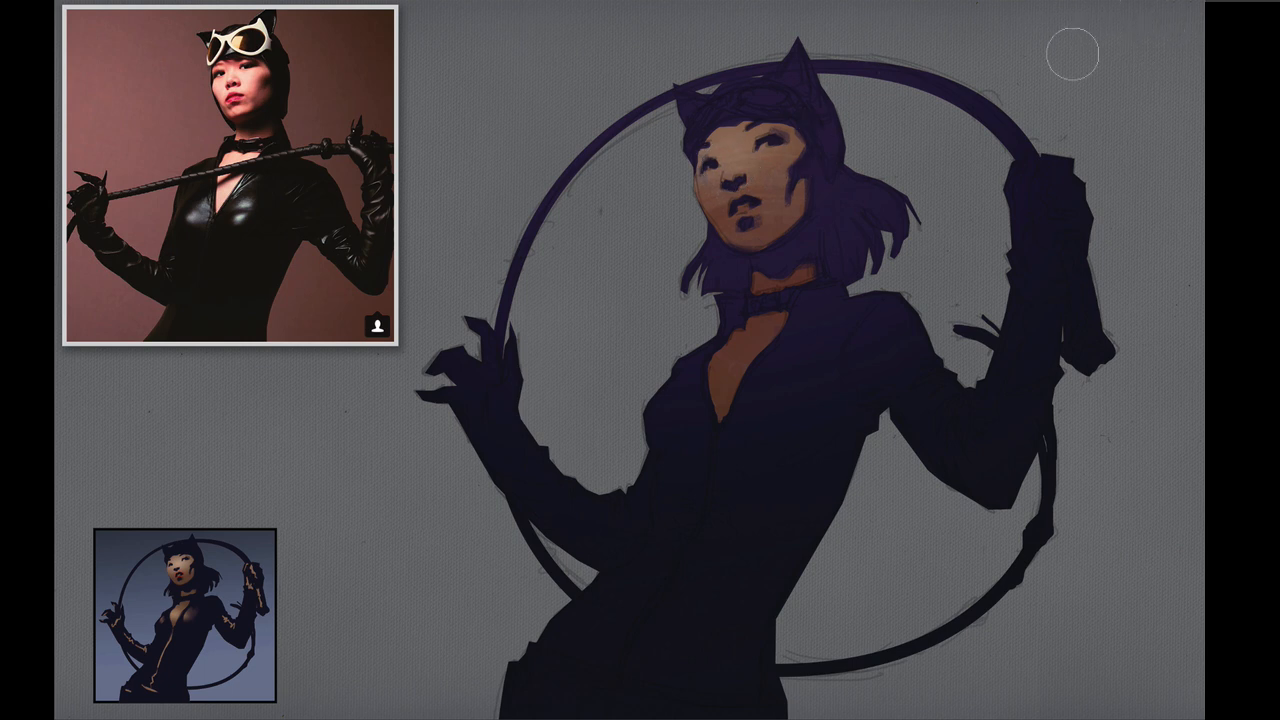
pyautogui.press('Tab')
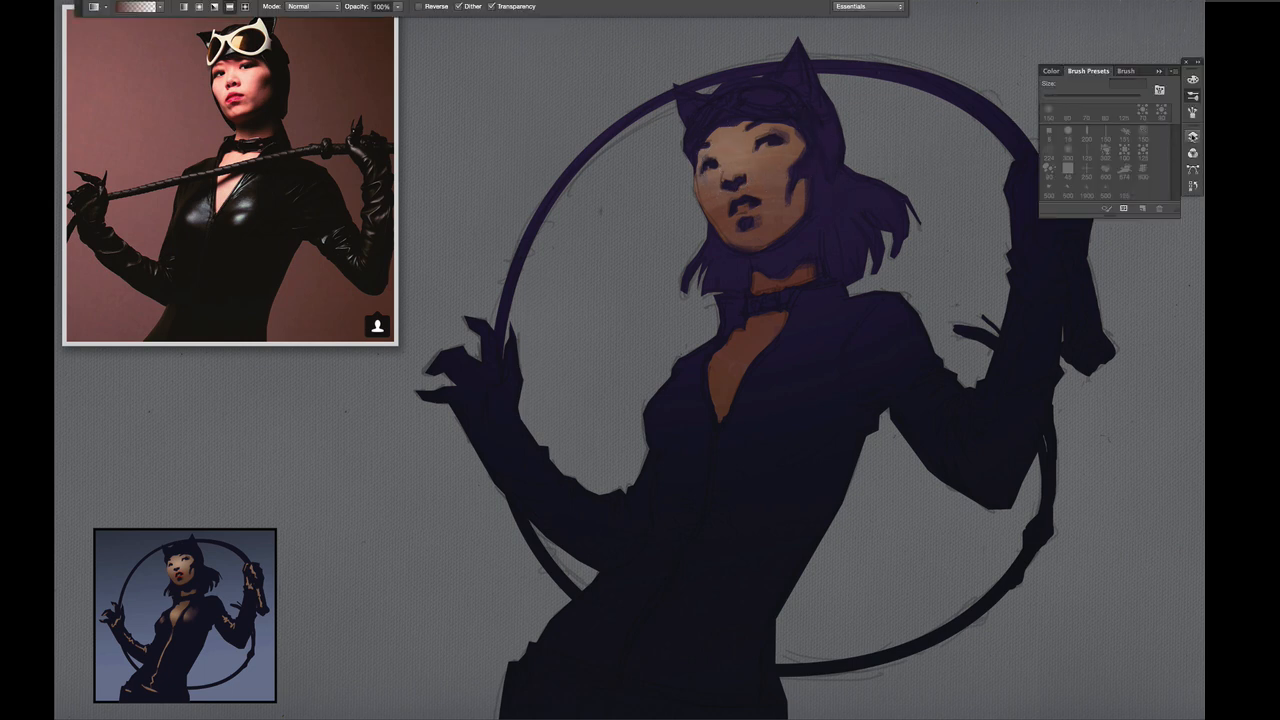
# - Add a clipped layer above the streaks, lay a red radial gradient outward from the mouth and lower the layer's opacity to 44%
pyautogui.click(1192, 136)
pyautogui.click(1144, 401)
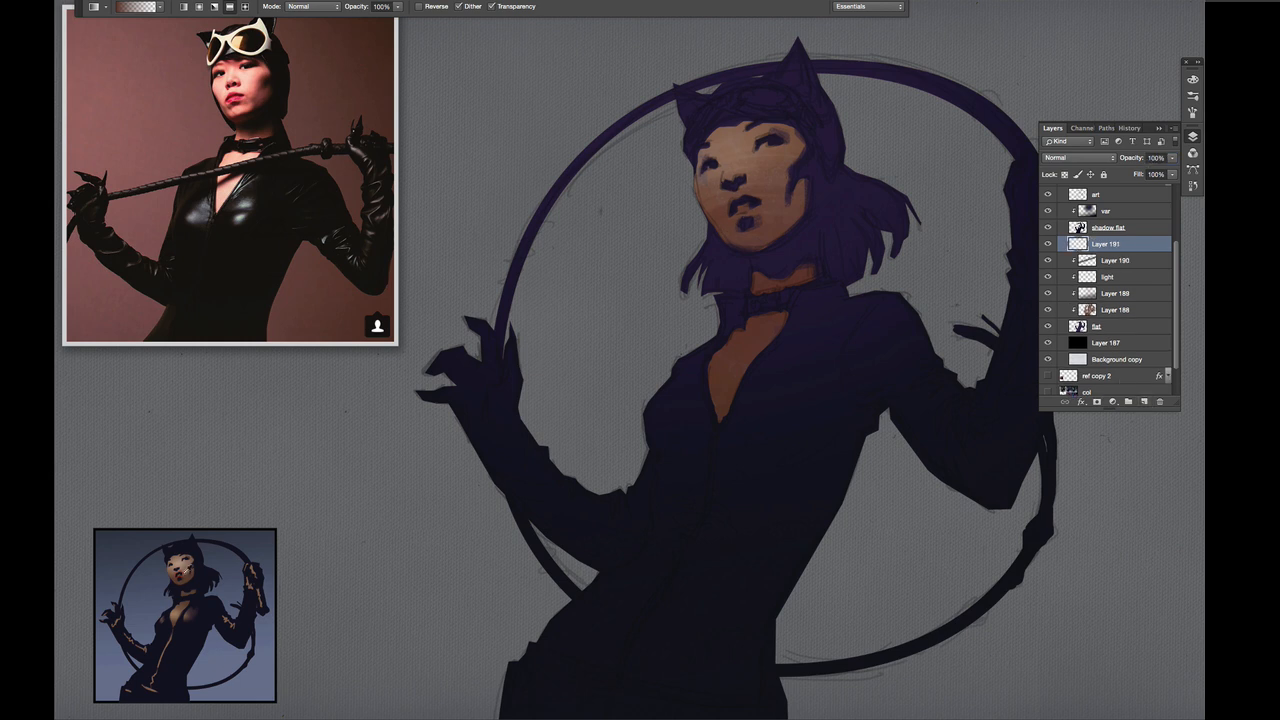
pyautogui.moveTo(186, 571); pyautogui.dragTo(178, 575)
pyautogui.keyDown('alt'); pyautogui.click(1133, 248); pyautogui.keyUp('alt')
pyautogui.moveTo(741, 205); pyautogui.dragTo(779, 233)
pyautogui.hotkey('ctrl', 'z')
pyautogui.moveTo(740, 204); pyautogui.dragTo(837, 236)
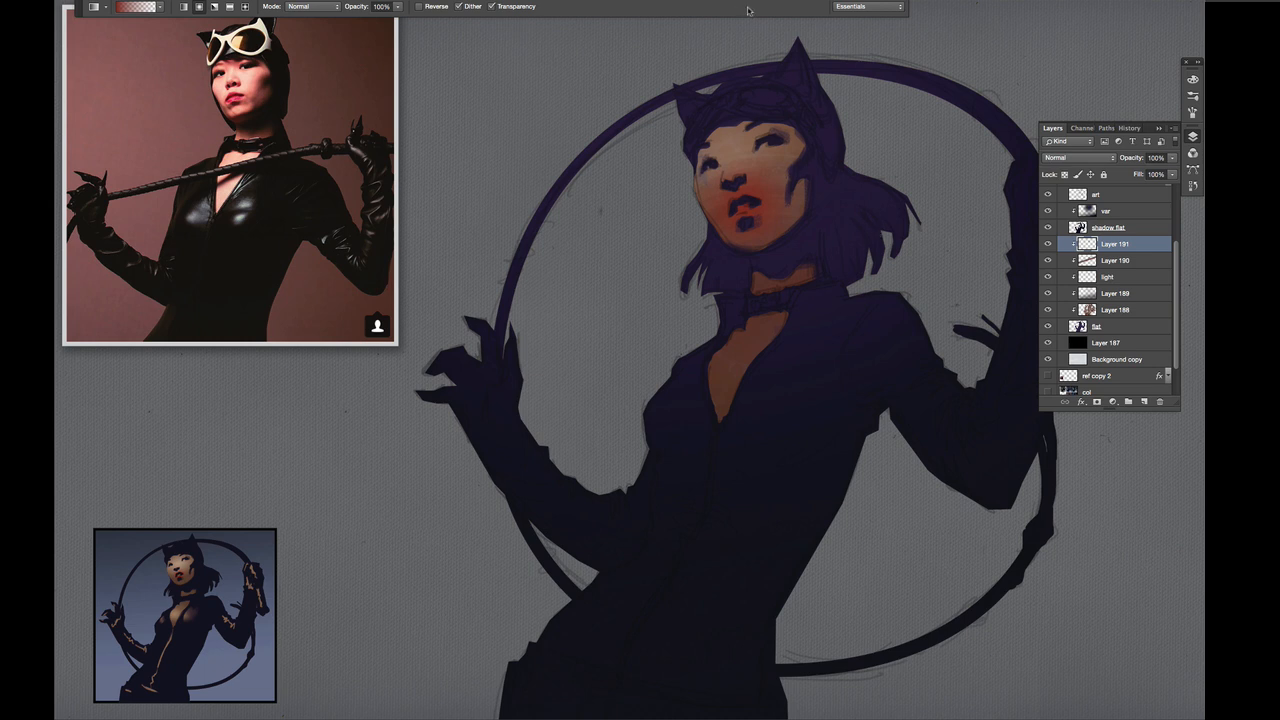
pyautogui.moveTo(1173, 161); pyautogui.dragTo(1141, 172)
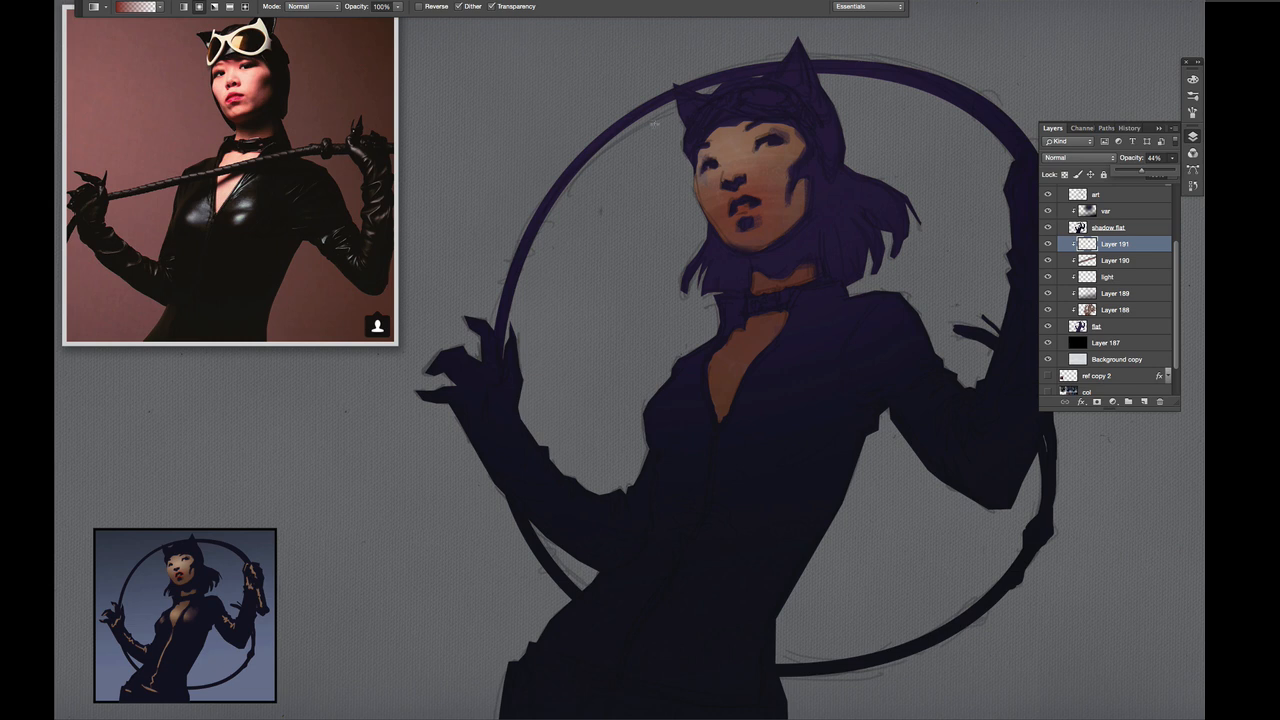
# - Duplicate the red glow slightly upward toward the nose, setting the copy's opacity to 40% and the original's to about 28%
pyautogui.press('v')
pyautogui.moveTo(735, 200); pyautogui.dragTo(741, 189)
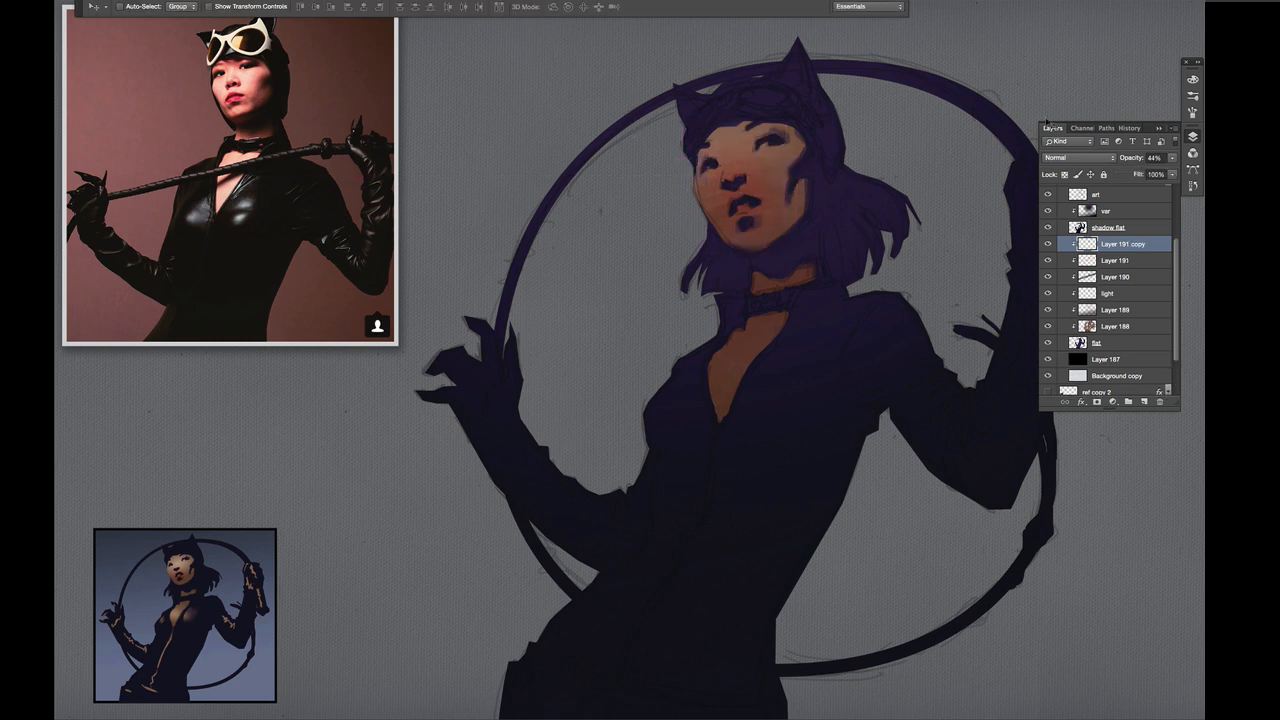
pyautogui.click(1174, 158)
pyautogui.moveTo(1133, 172); pyautogui.dragTo(1137, 187)
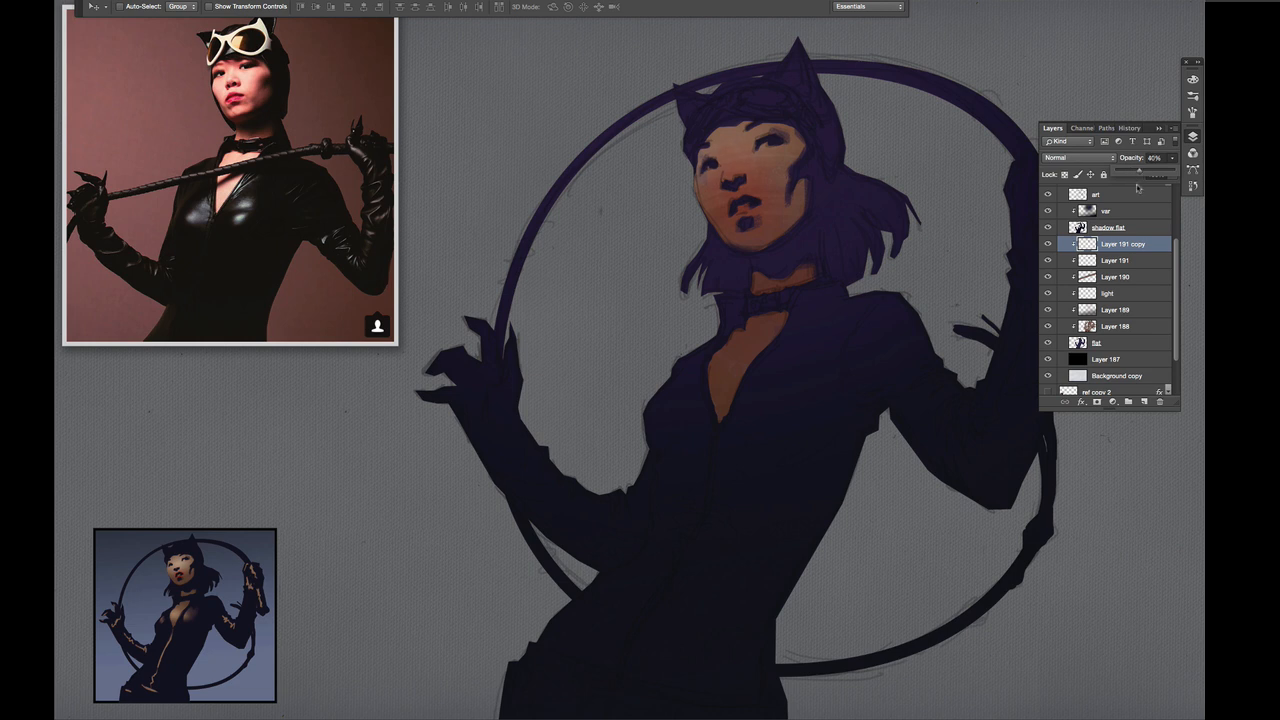
pyautogui.click(1129, 262)
pyautogui.click(1173, 160)
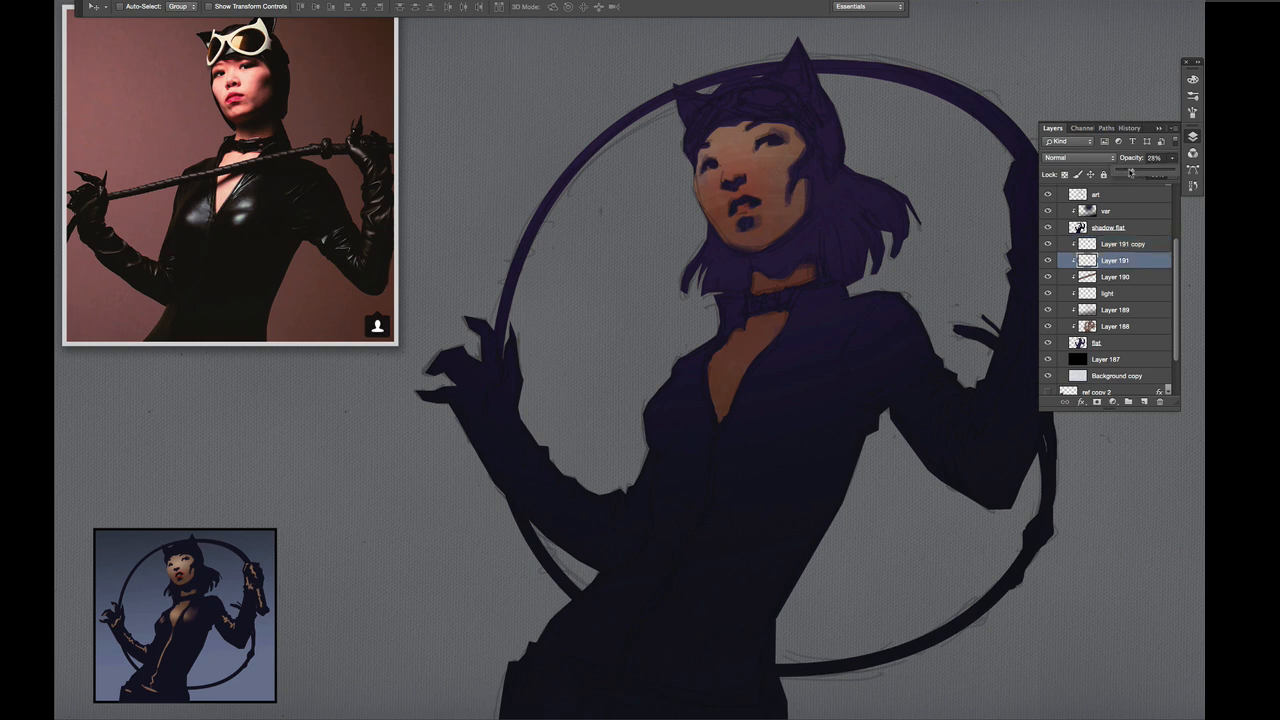
# - Fine-tune the original red glow's opacity and merge its copy down into it
pyautogui.moveTo(1131, 172); pyautogui.dragTo(1128, 172)
pyautogui.click(1110, 248)
pyautogui.press('super+e')
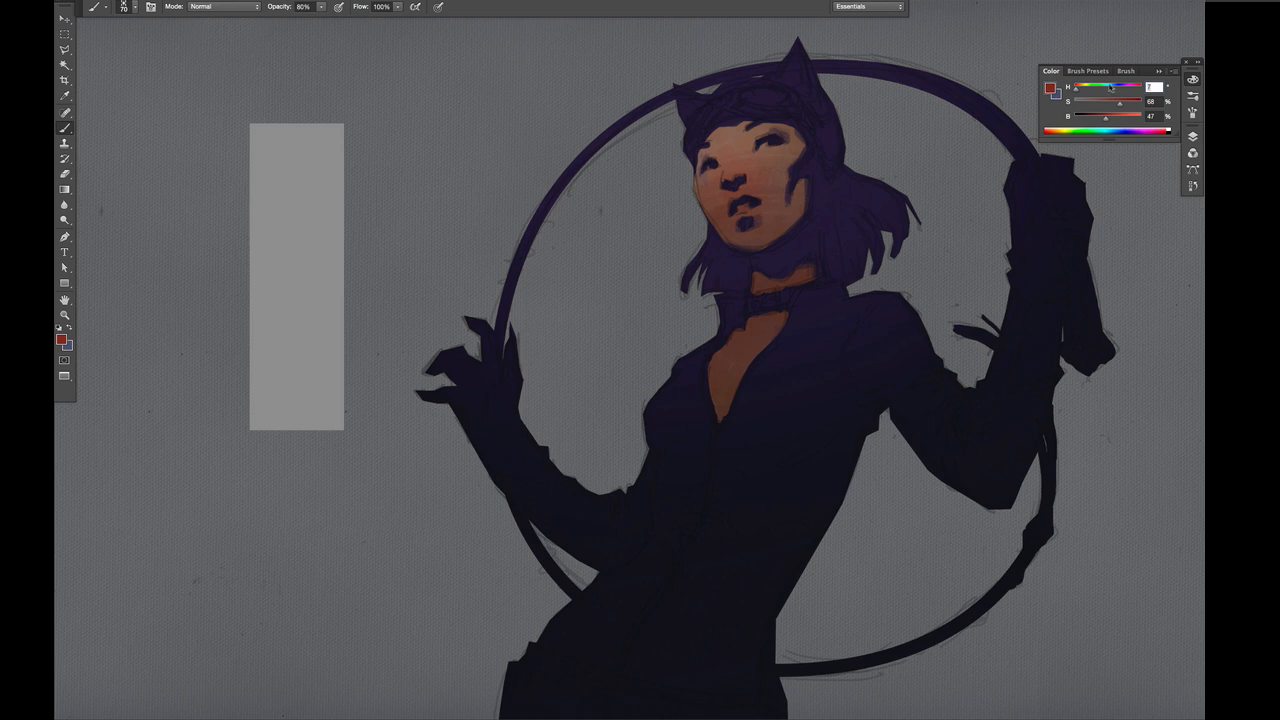
# - Load the textured 151 px brush preset, undo the test stroke on the grey palette rectangle, and reduce the size to about 45 px
pyautogui.click(1090, 71)
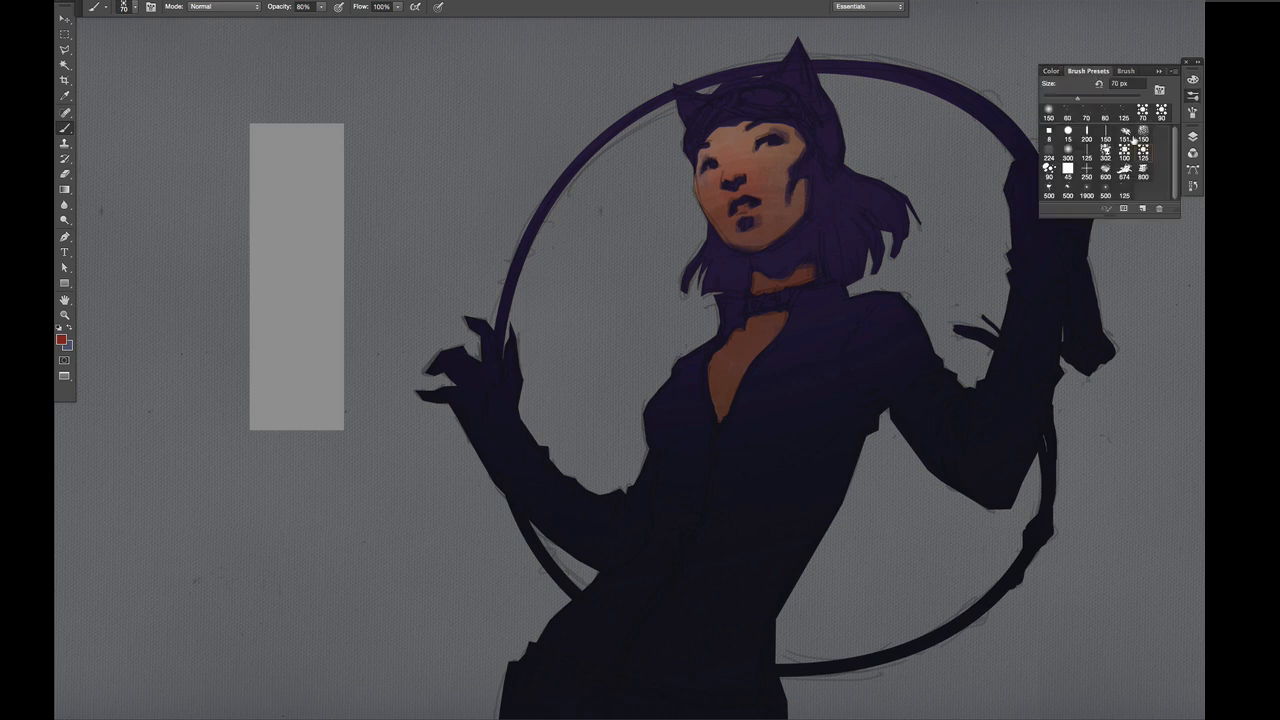
pyautogui.click(1192, 137)
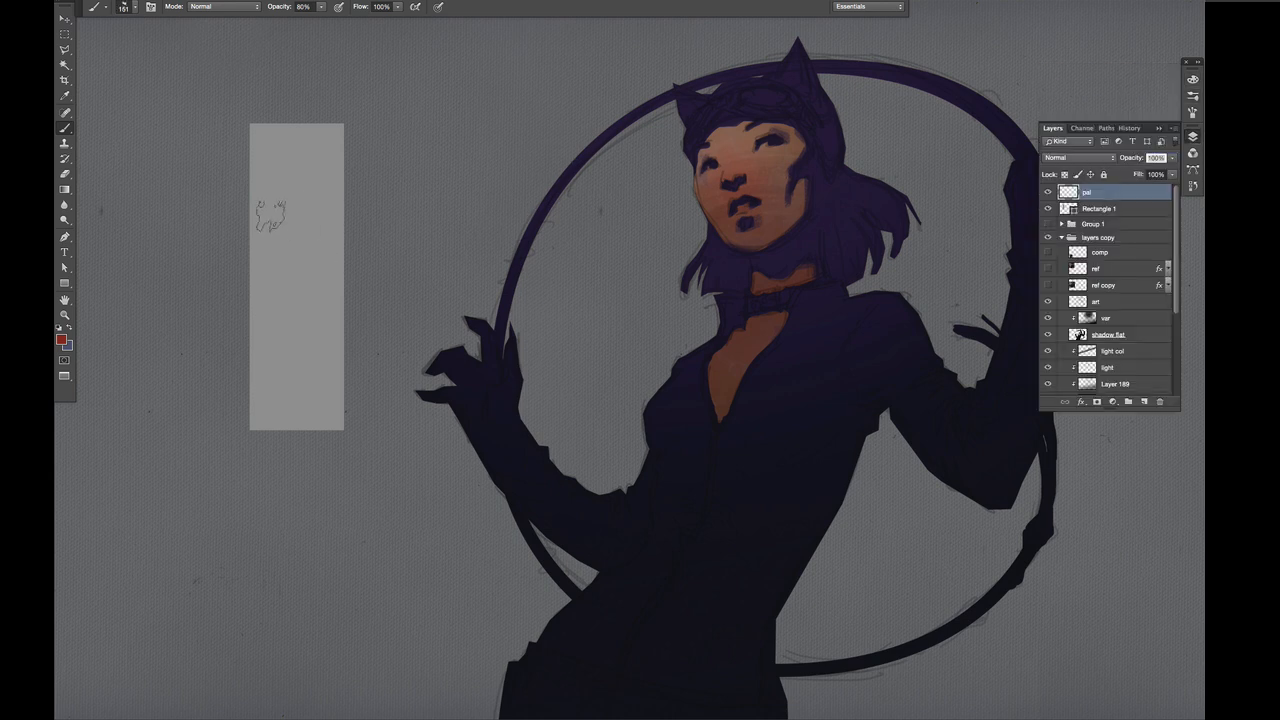
pyautogui.moveTo(271, 206); pyautogui.dragTo(290, 240)
pyautogui.hotkey('ctrl', 'z')
pyautogui.press('[')
pyautogui.press('[')
pyautogui.press('[')
pyautogui.press('[')
pyautogui.press('[')
pyautogui.press('[')
pyautogui.press('[')
pyautogui.press('[')
pyautogui.press('[')
# - Paint a swatch of the sampled forehead skin color on the grey palette rectangle and one of the dark suit color below it
pyautogui.keyDown('alt'); pyautogui.click(733, 138); pyautogui.keyUp('alt')
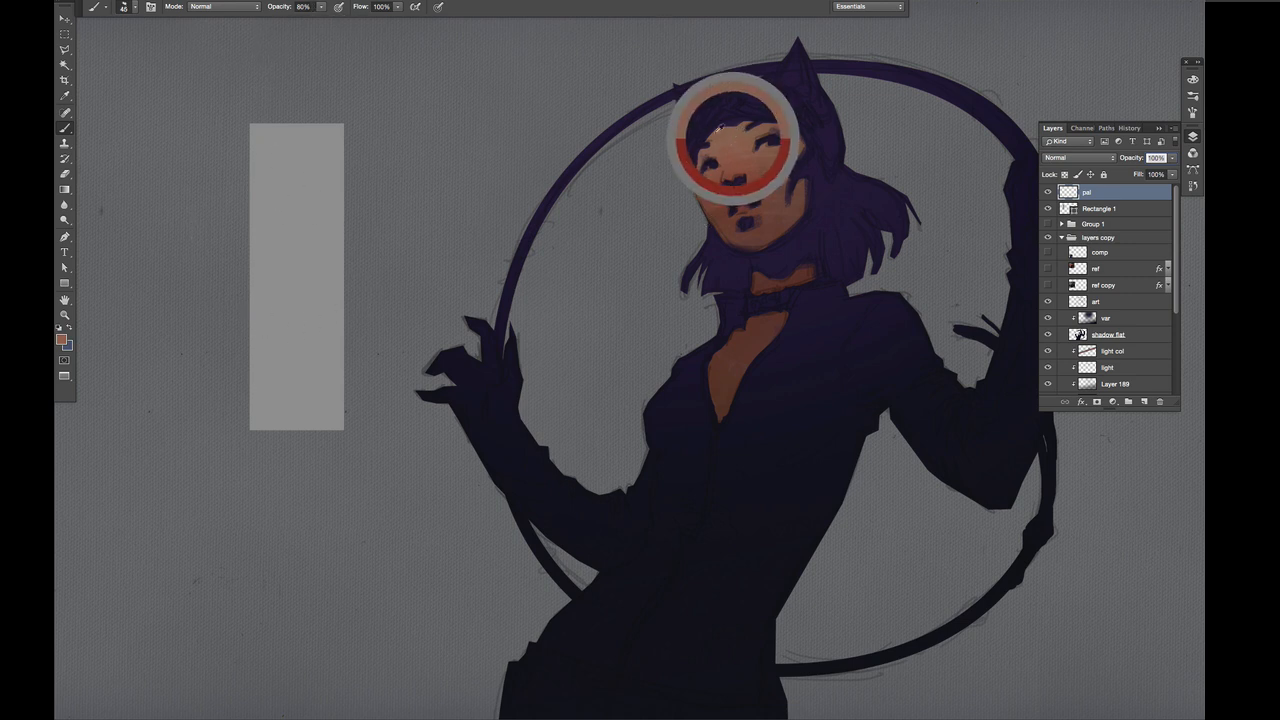
pyautogui.moveTo(290, 216)
pyautogui.mouseDown()
pyautogui.moveTo(301, 218)
pyautogui.moveTo(293, 230)
pyautogui.mouseUp()
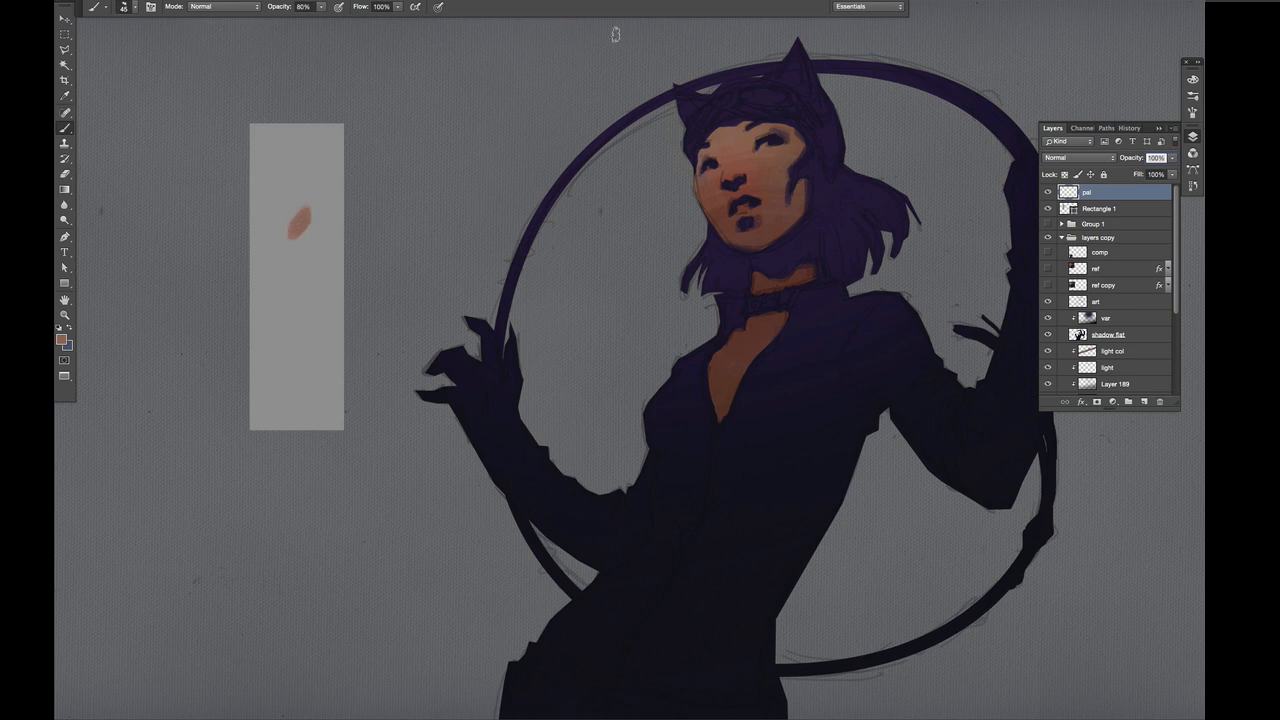
pyautogui.keyDown('alt'); pyautogui.click(733, 688); pyautogui.keyUp('alt')
pyautogui.moveTo(292, 333)
pyautogui.mouseDown()
pyautogui.moveTo(300, 318)
pyautogui.moveTo(286, 338)
pyautogui.mouseUp()
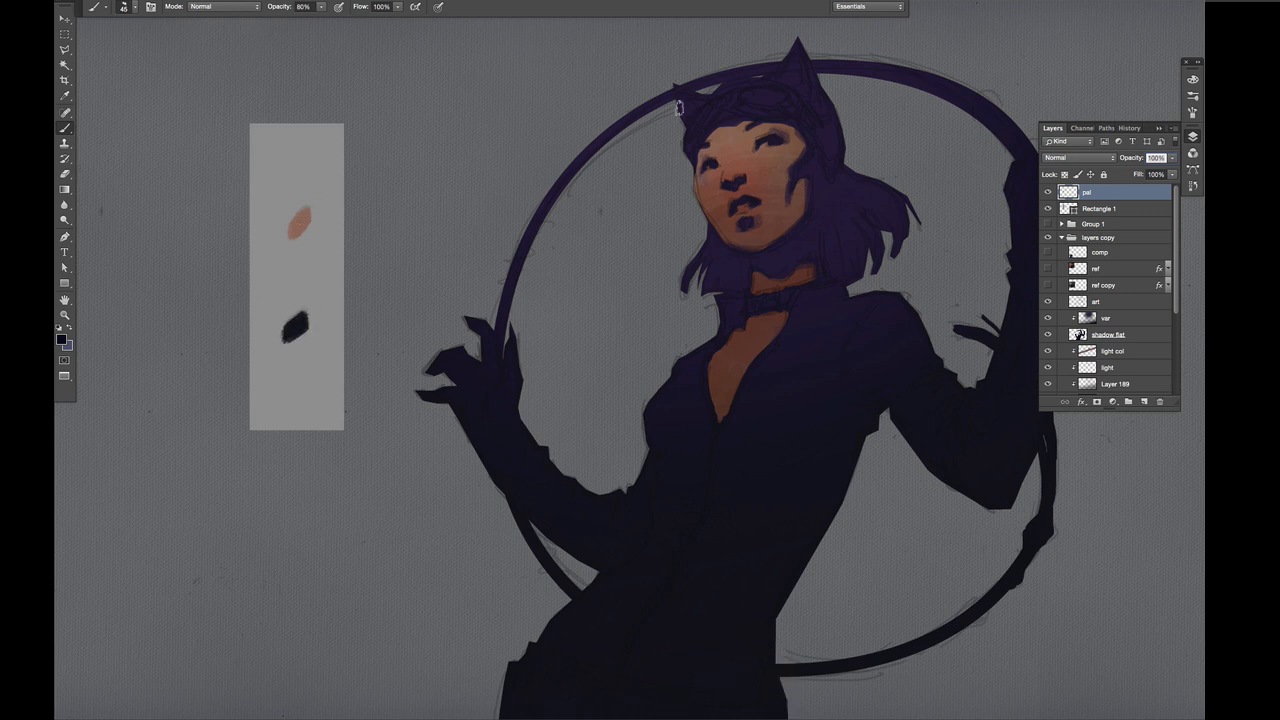
# - Sample the skin swatch and points on the face to examine their hue, saturation and brightness values
pyautogui.click(1192, 79)
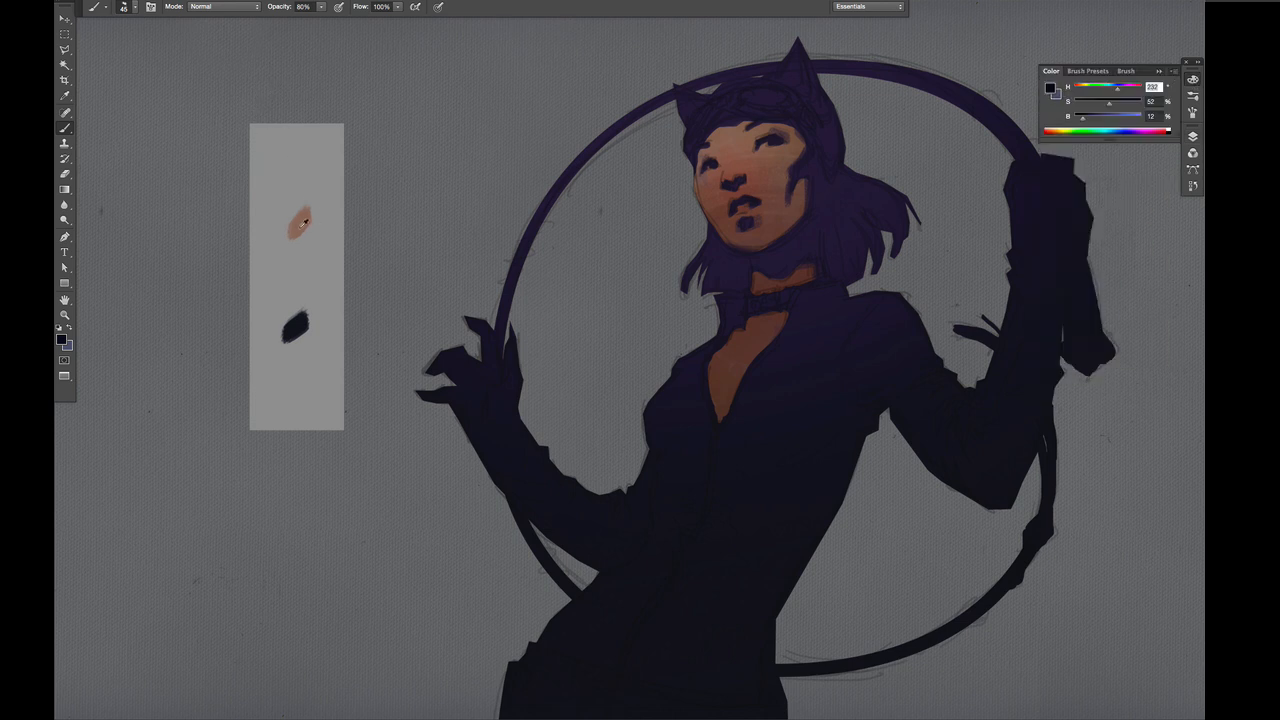
pyautogui.keyDown('alt'); pyautogui.click(302, 221); pyautogui.keyUp('alt')
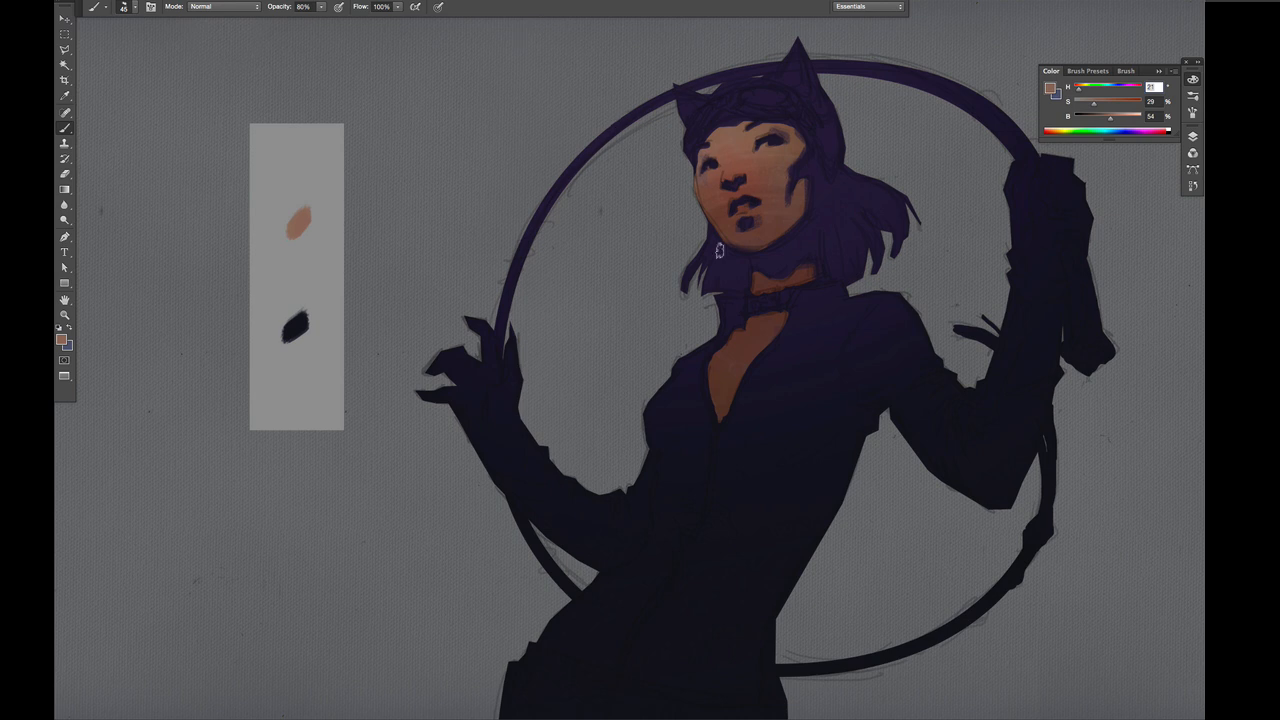
pyautogui.press('[')
pyautogui.keyDown('alt'); pyautogui.click(733, 165); pyautogui.keyUp('alt')
pyautogui.keyDown('alt'); pyautogui.click(735, 139); pyautogui.keyUp('alt')
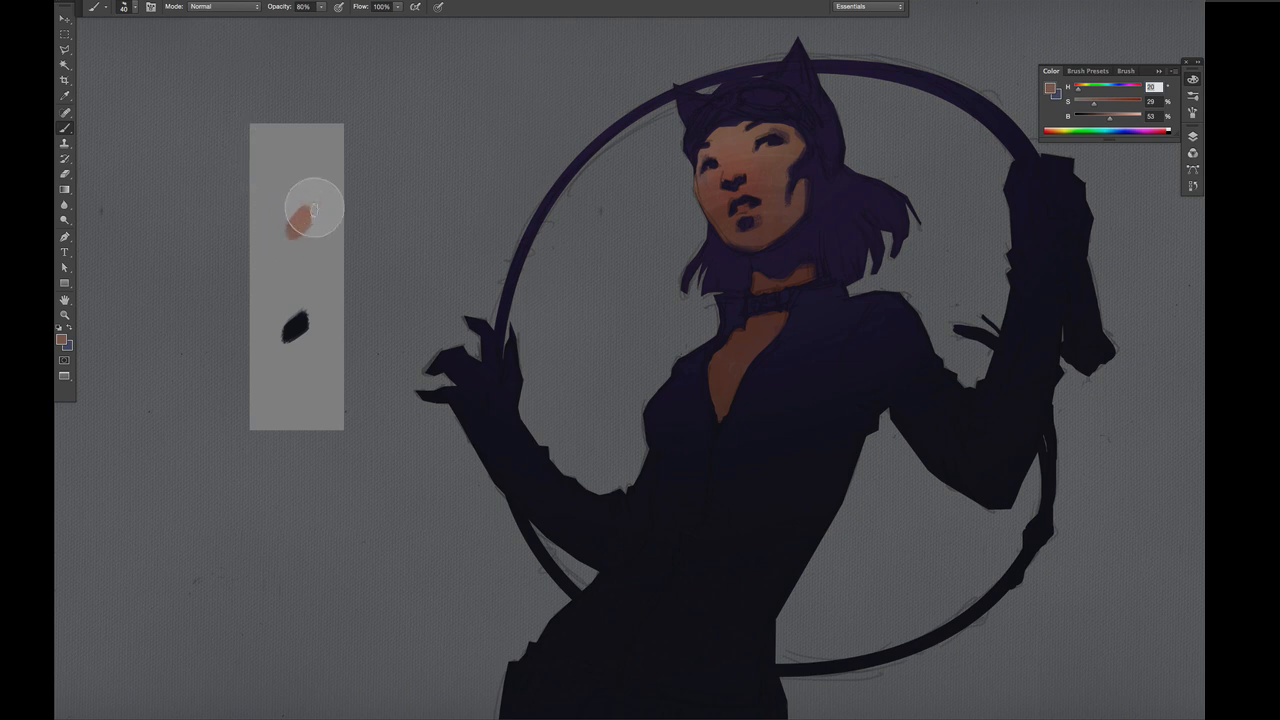
# - Expand the collapsed panel dock and move it fully into view so the color sliders and layers show together
pyautogui.click(1192, 136)
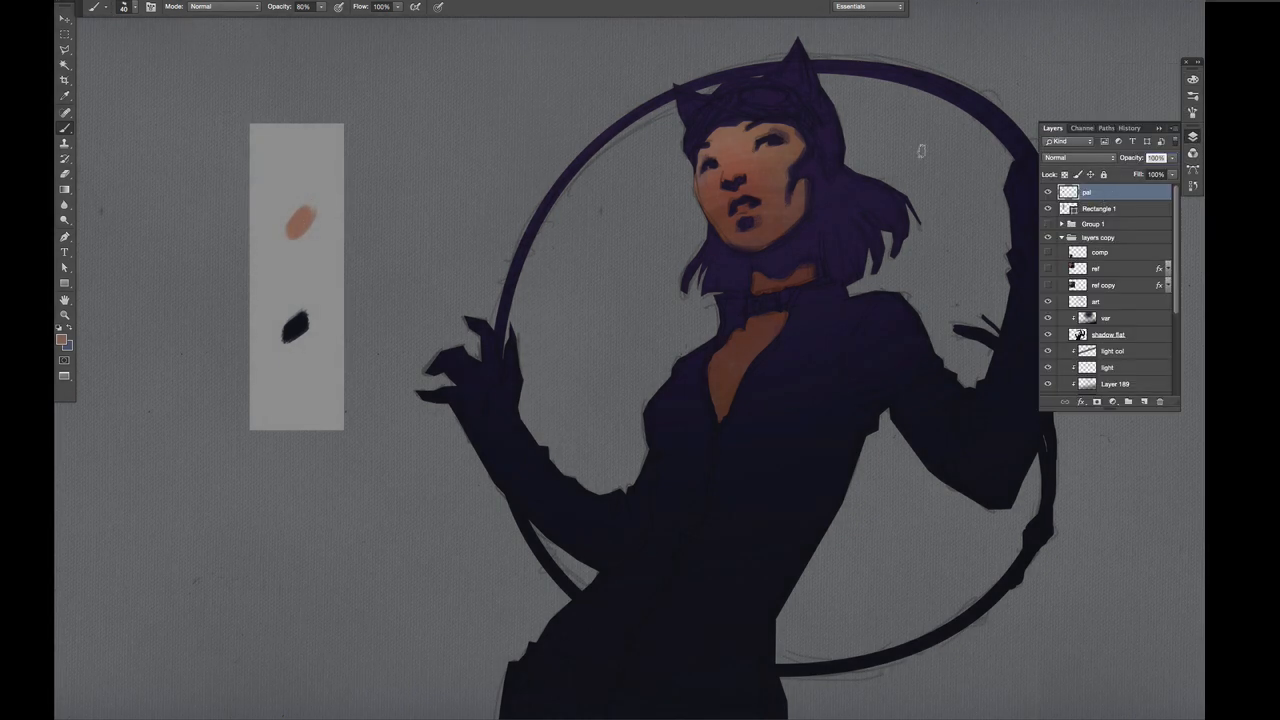
pyautogui.press('Tab')
pyautogui.press('Tab')
pyautogui.press('super+F1')
pyautogui.press('super+F2')
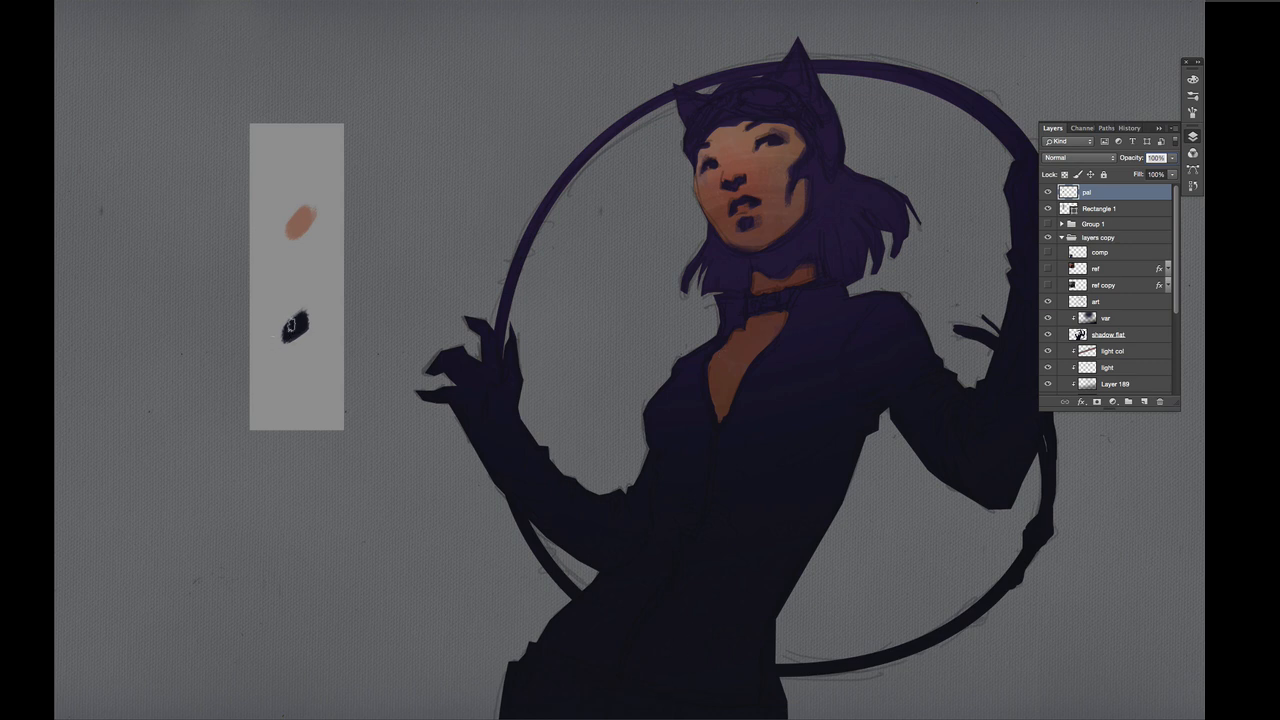
pyautogui.click(1197, 61)
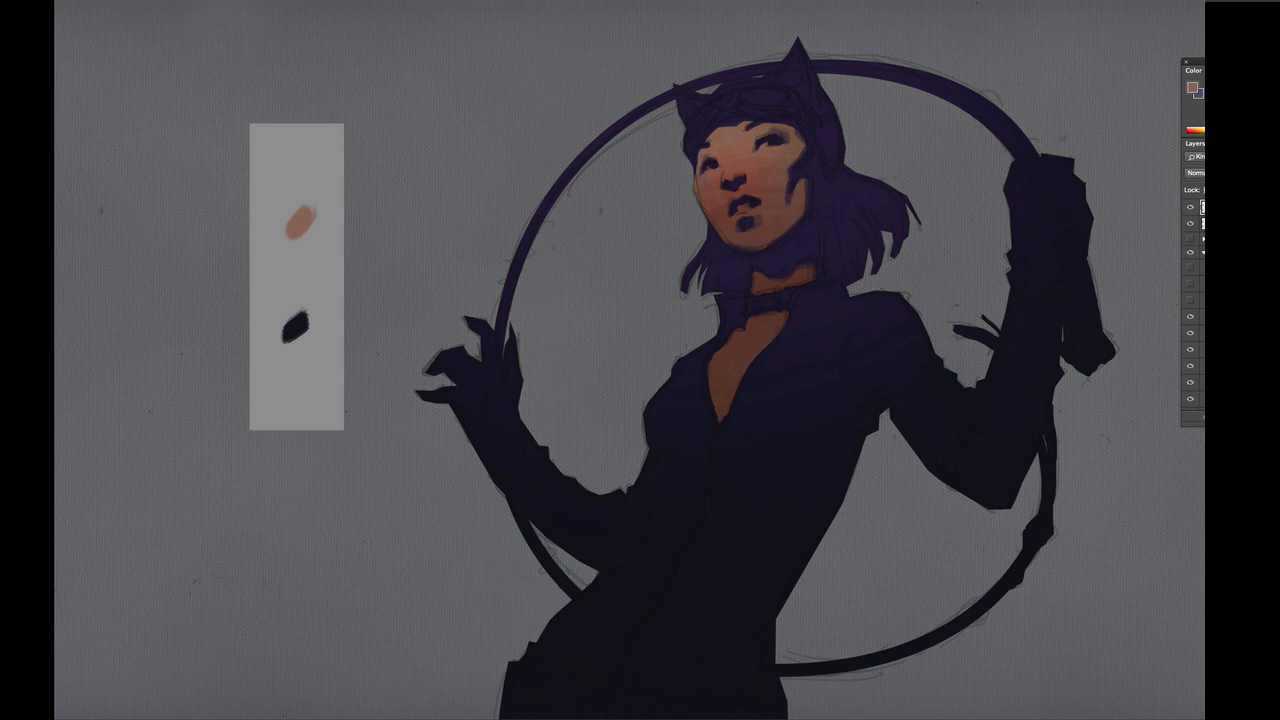
pyautogui.moveTo(1225, 60); pyautogui.dragTo(1106, 4)
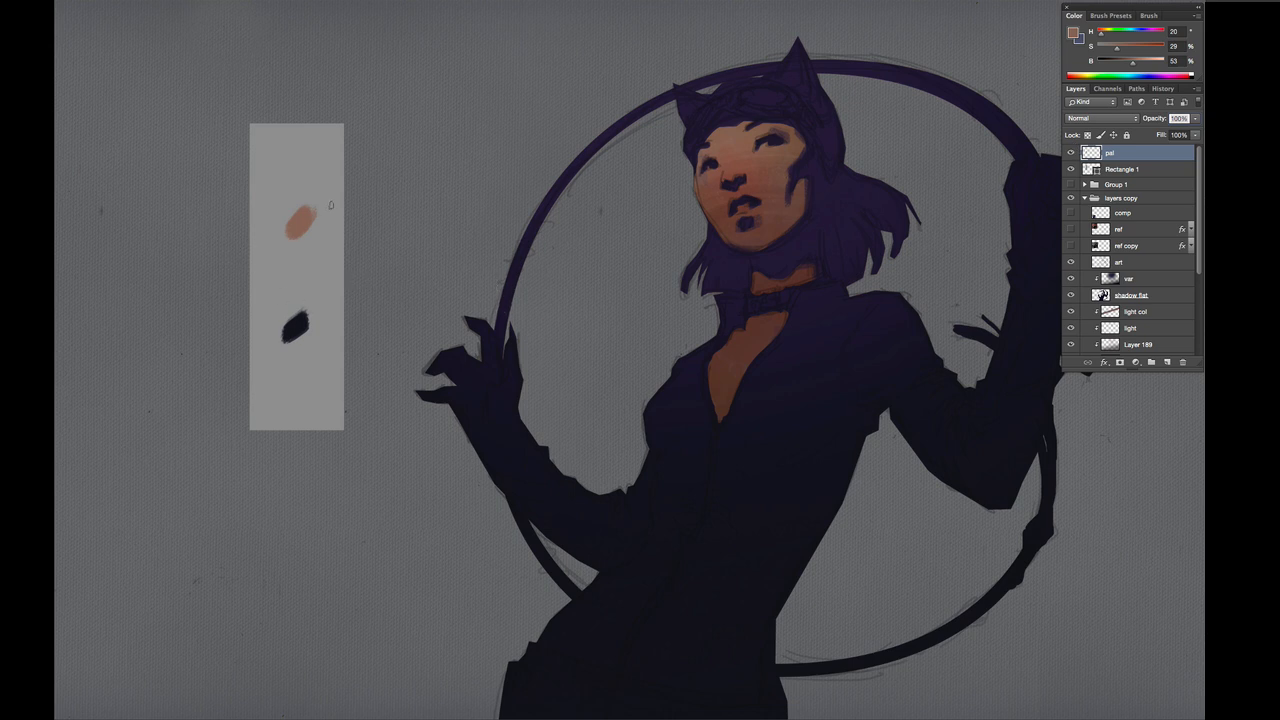
# - Shift the sampled skin color to a saturated orange, H 19, S 81, B 59, and paint it beside the skin swatch
pyautogui.keyDown('alt'); pyautogui.click(300, 217); pyautogui.keyUp('alt')
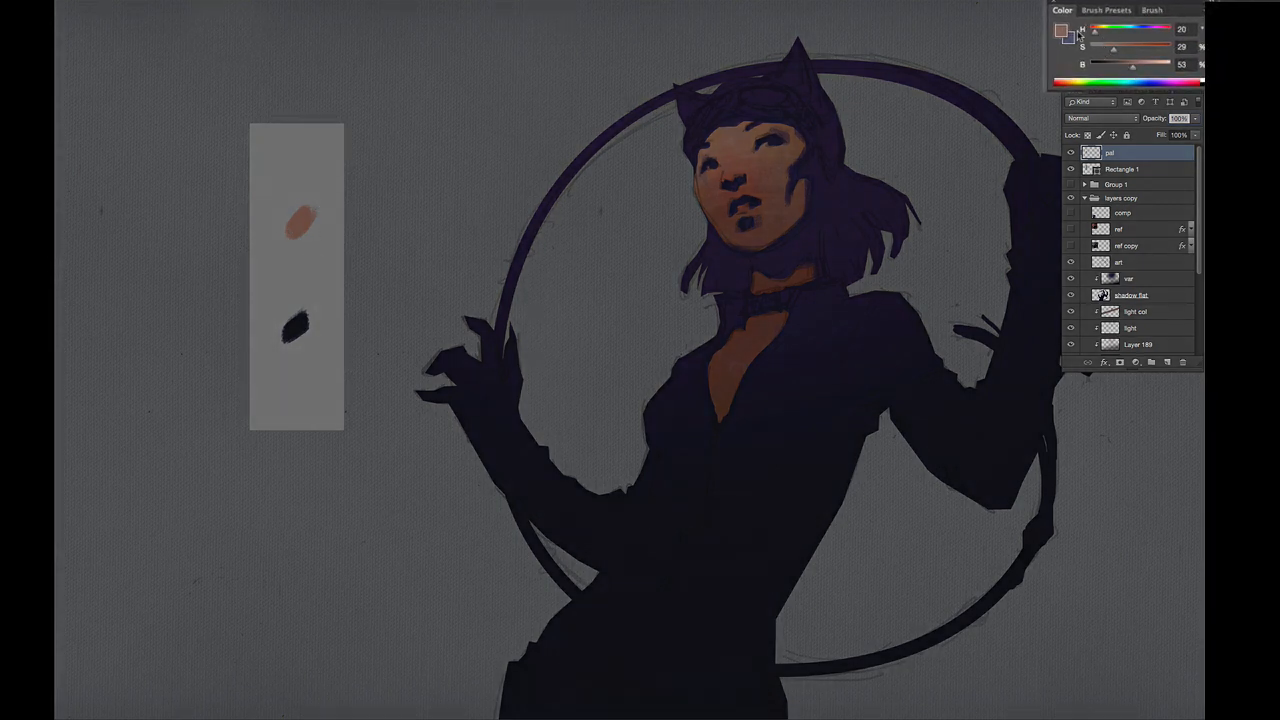
pyautogui.moveTo(1129, 55)
pyautogui.mouseDown()
pyautogui.moveTo(1158, 52)
pyautogui.moveTo(1141, 40)
pyautogui.moveTo(1158, 52)
pyautogui.moveTo(1139, 70)
pyautogui.mouseUp()
pyautogui.moveTo(1140, 70); pyautogui.dragTo(1137, 68)
pyautogui.click(1097, 34)
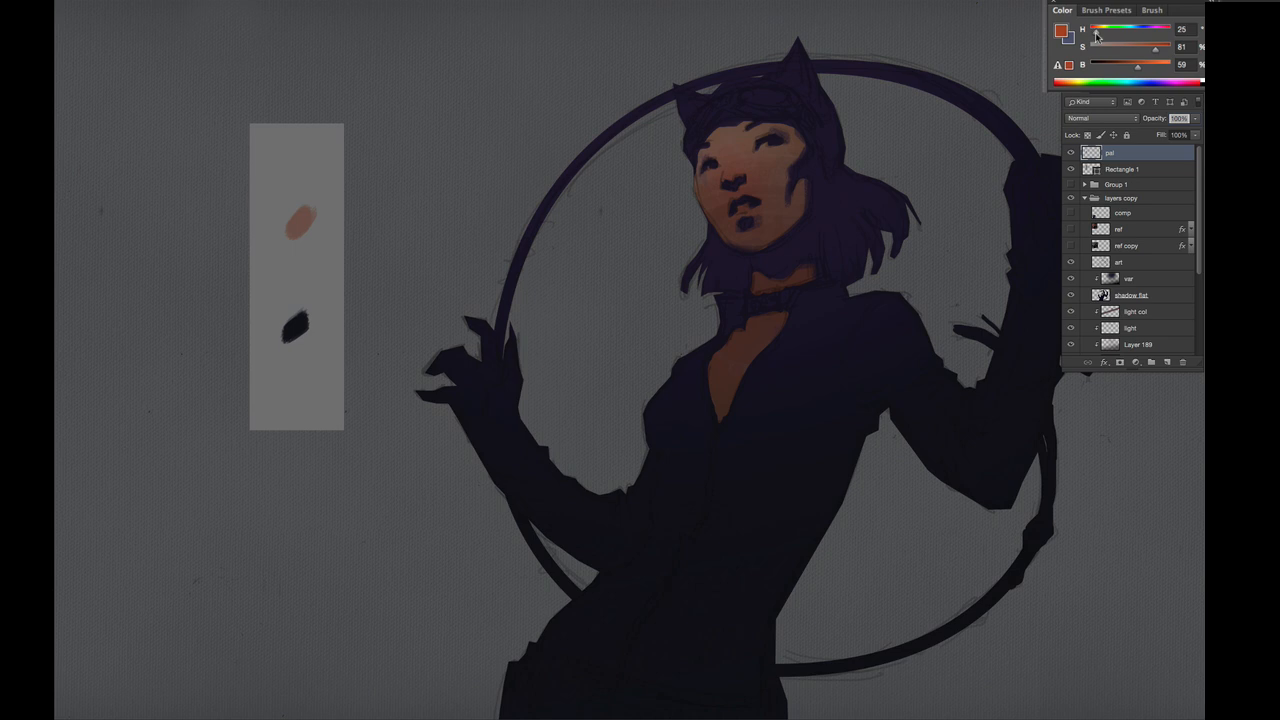
pyautogui.moveTo(1096, 36); pyautogui.dragTo(1095, 36)
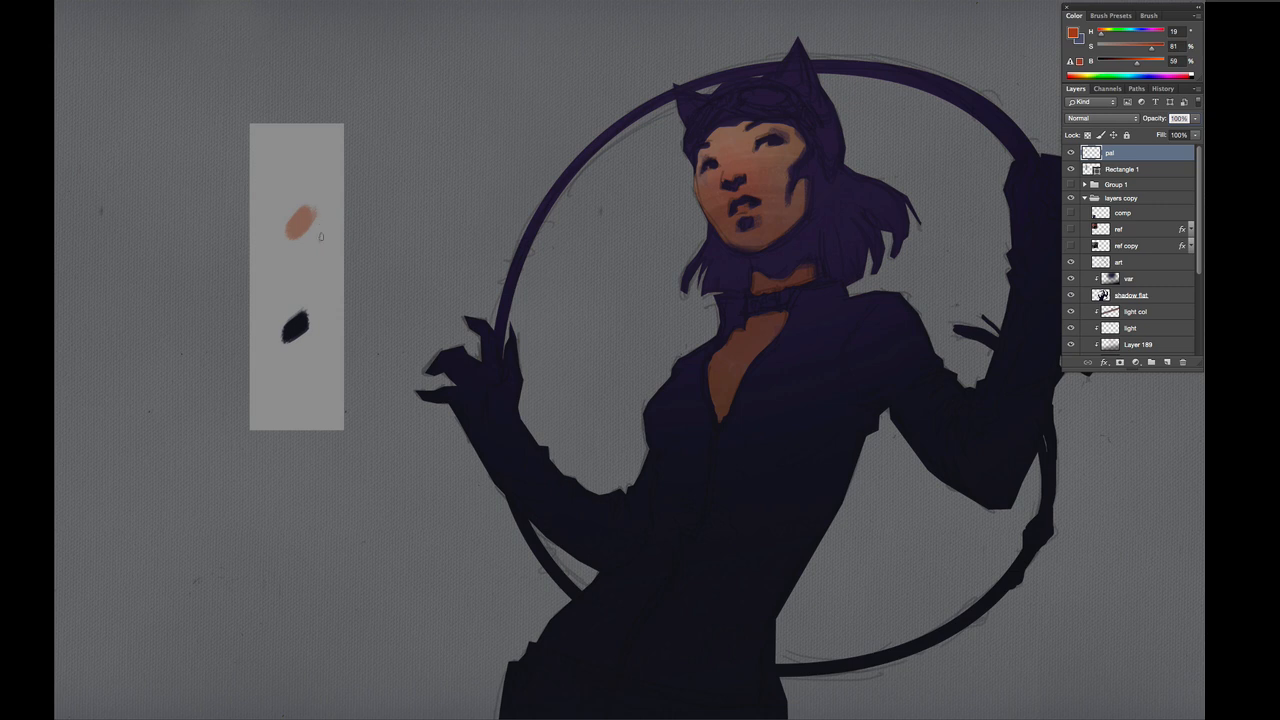
pyautogui.moveTo(323, 214); pyautogui.dragTo(330, 236)
pyautogui.keyDown('alt'); pyautogui.click(323, 222); pyautogui.keyUp('alt')
pyautogui.moveTo(327, 220); pyautogui.dragTo(331, 227)
# - Change the sampled dark swatch color to blue, H 229, S 56, B 51, and paint it beside the dark swatch
pyautogui.keyDown('alt'); pyautogui.click(294, 322); pyautogui.keyUp('alt')
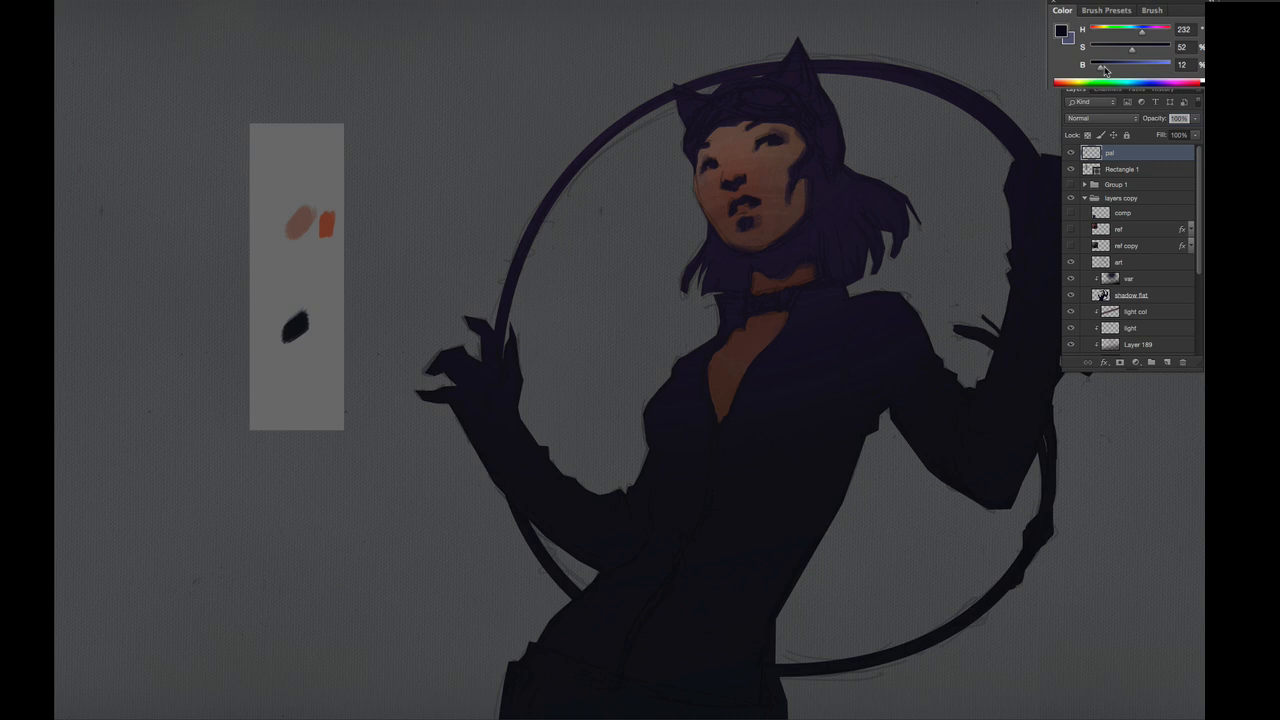
pyautogui.moveTo(1101, 67)
pyautogui.mouseDown()
pyautogui.moveTo(1131, 69)
pyautogui.moveTo(1140, 39)
pyautogui.mouseUp()
pyautogui.moveTo(323, 320)
pyautogui.mouseDown()
pyautogui.moveTo(321, 342)
pyautogui.moveTo(331, 338)
pyautogui.mouseUp()
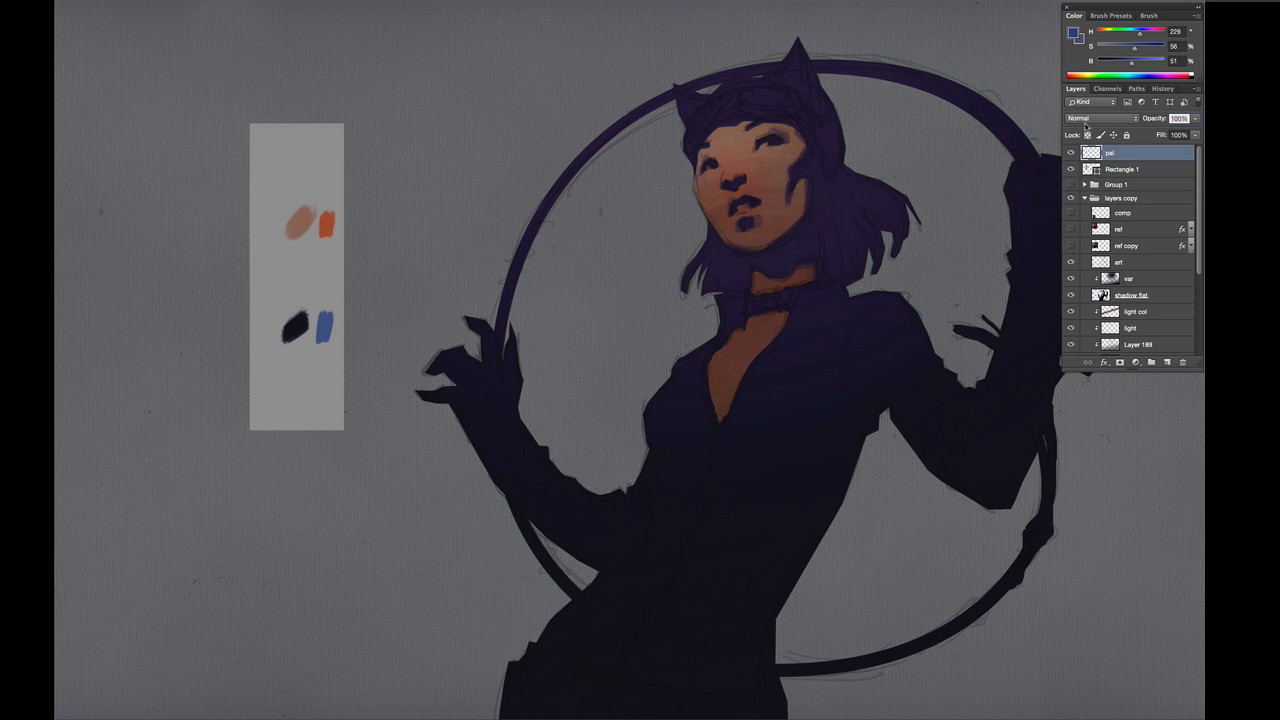
pyautogui.click(1084, 198)
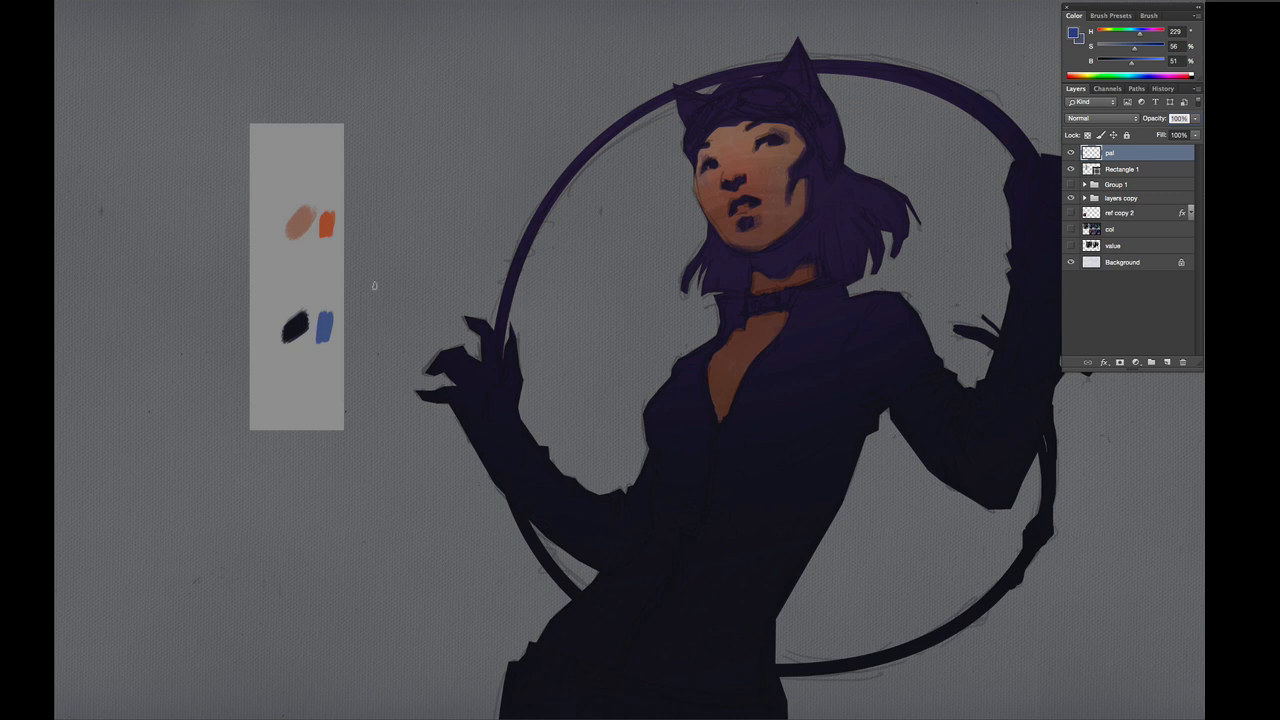
pyautogui.click(1084, 198)
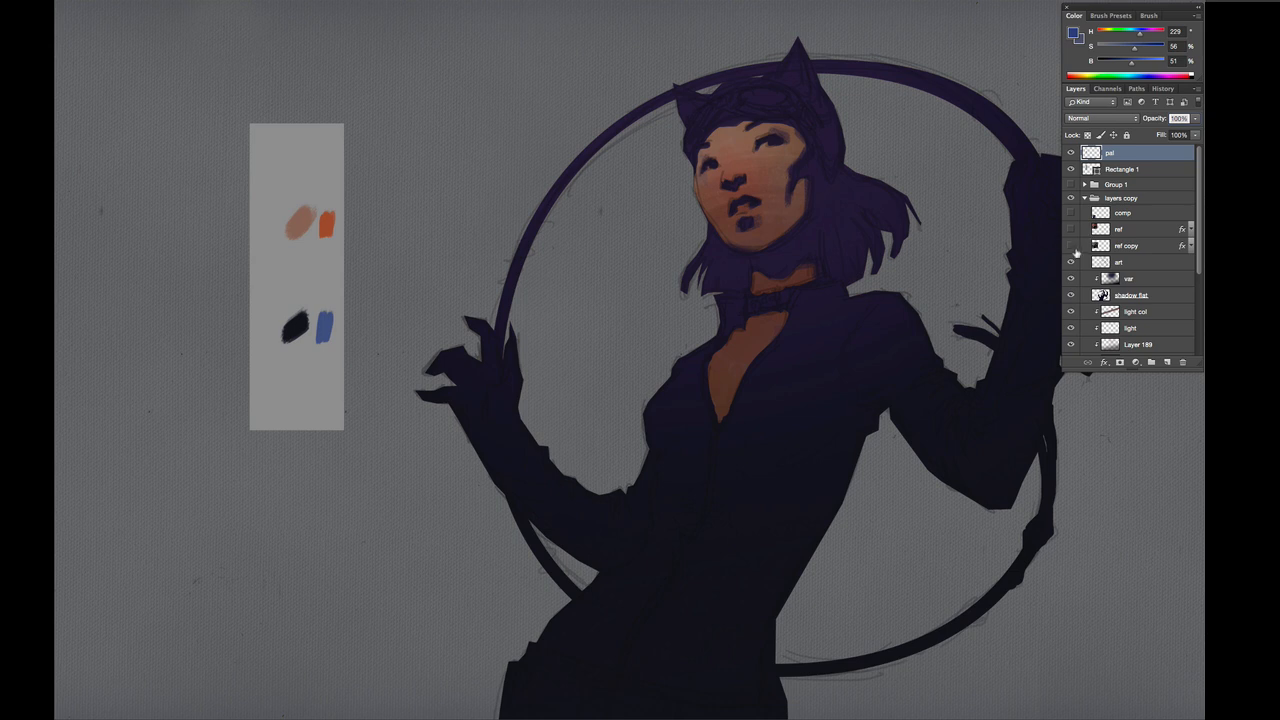
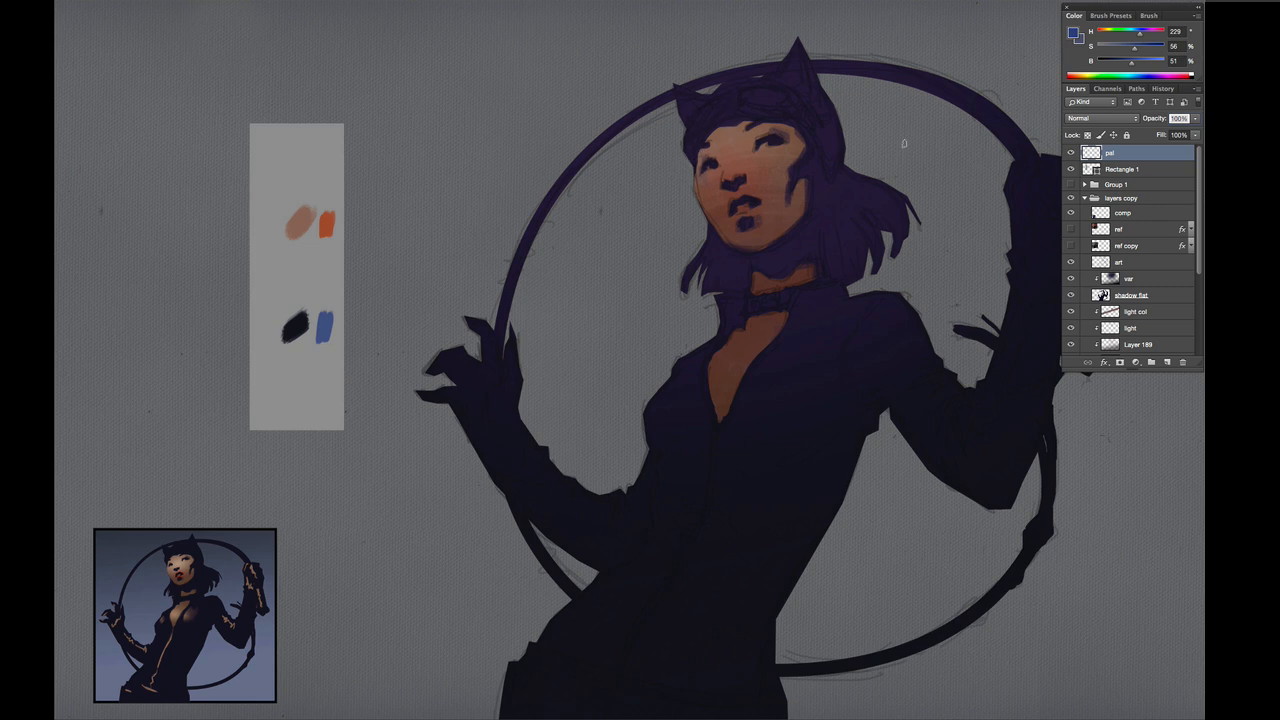
pyautogui.click(1154, 173)
pyautogui.click(1145, 156)
pyautogui.click(1152, 169)
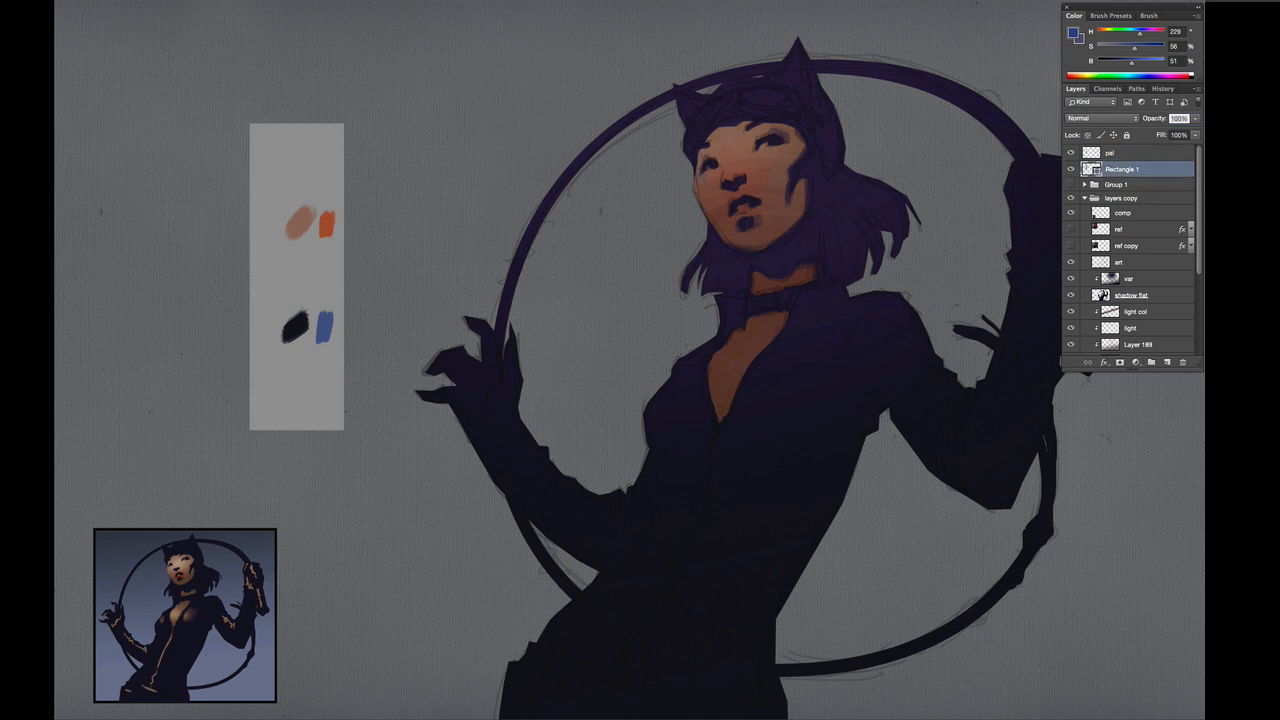
pyautogui.click(1158, 153)
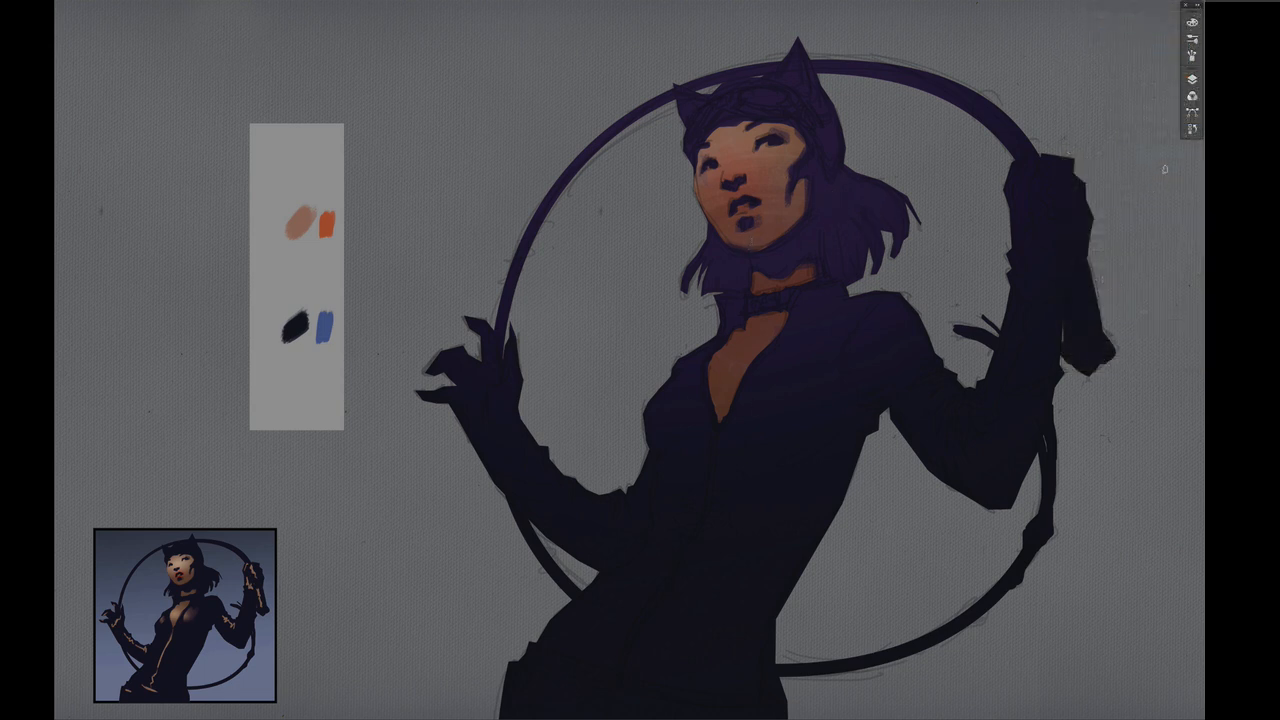
# - Add a new layer directly above the black Layer 187, beneath the flat layer in the layers group
pyautogui.click(1192, 79)
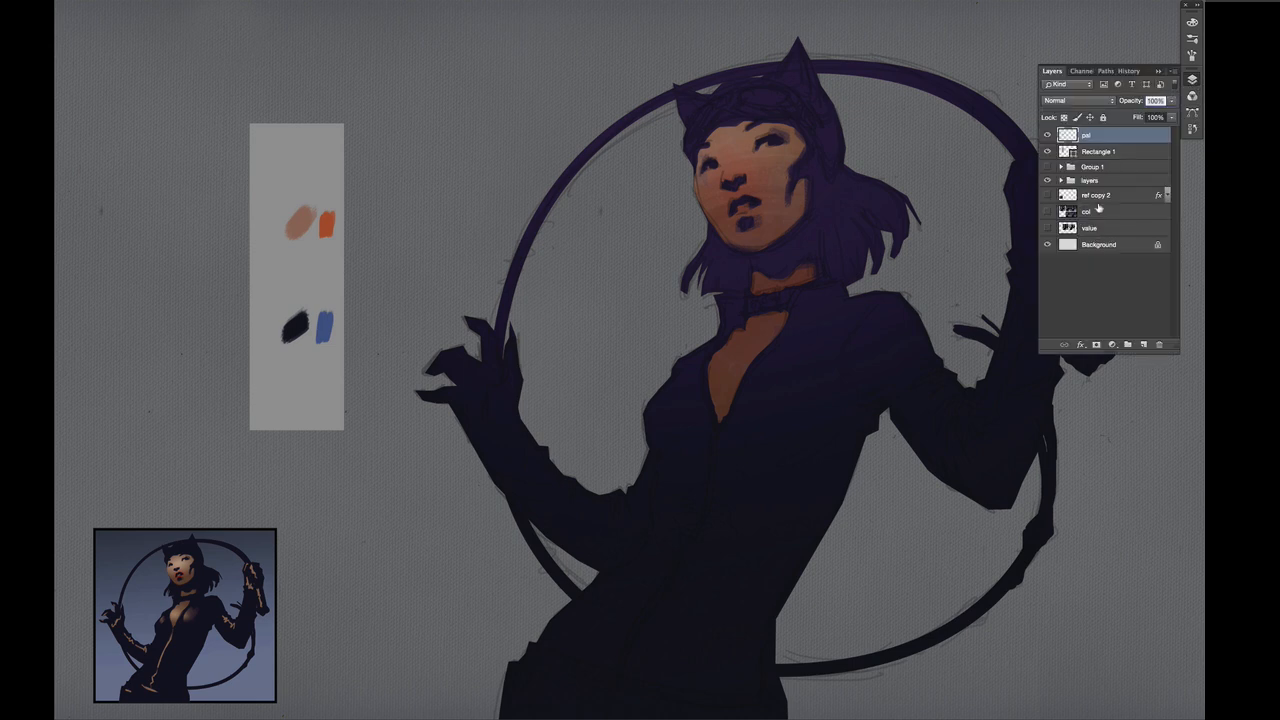
pyautogui.click(1108, 213)
pyautogui.click(1061, 180)
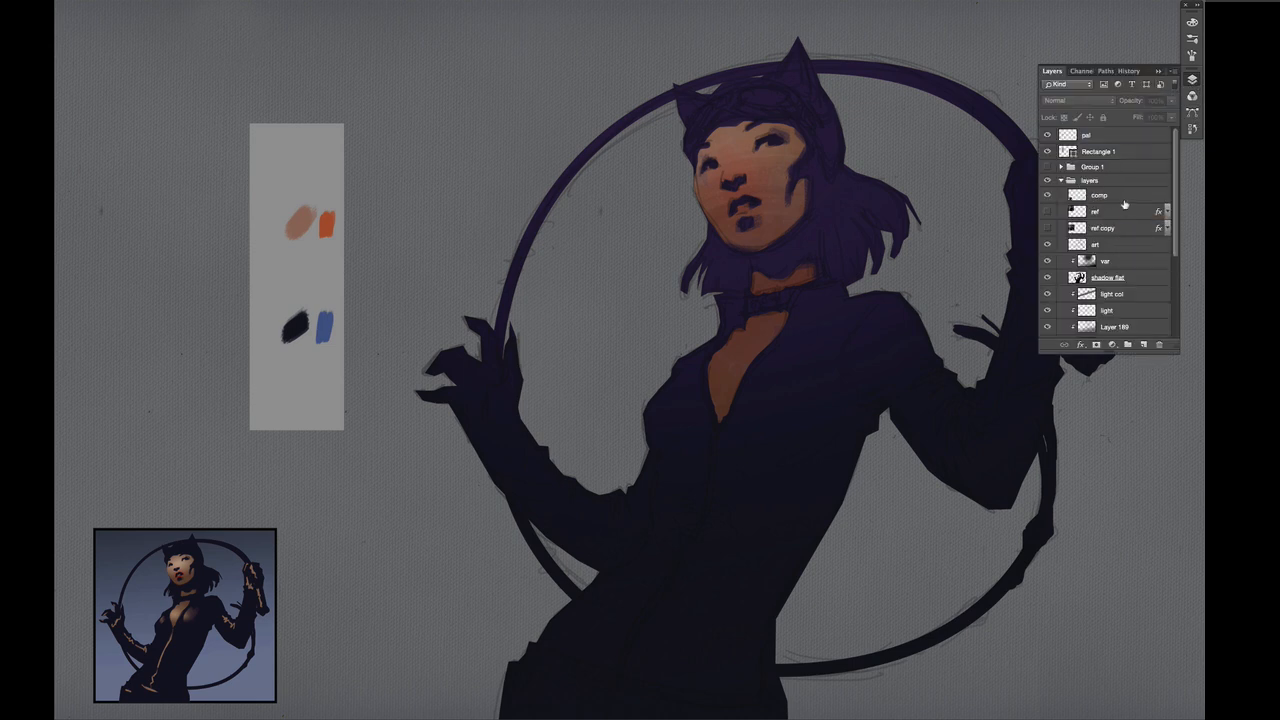
pyautogui.click(1163, 243)
pyautogui.moveTo(1176, 246); pyautogui.dragTo(1175, 325)
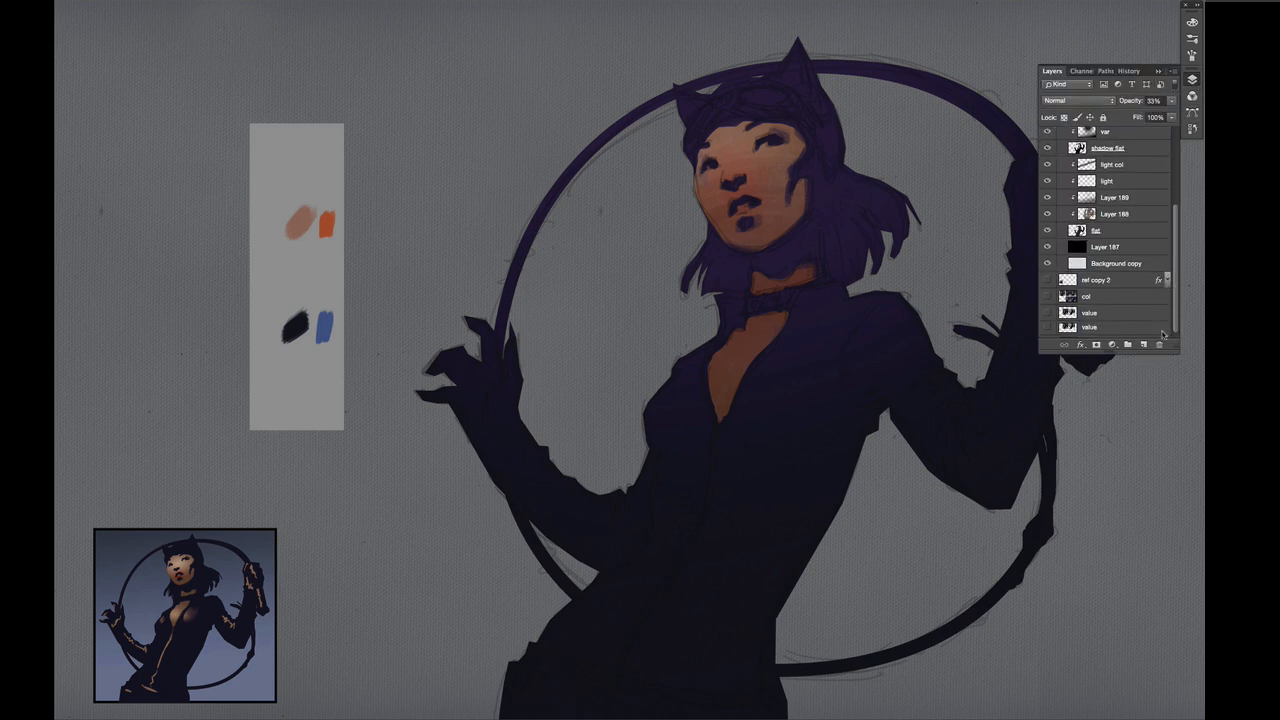
pyautogui.click(1128, 248)
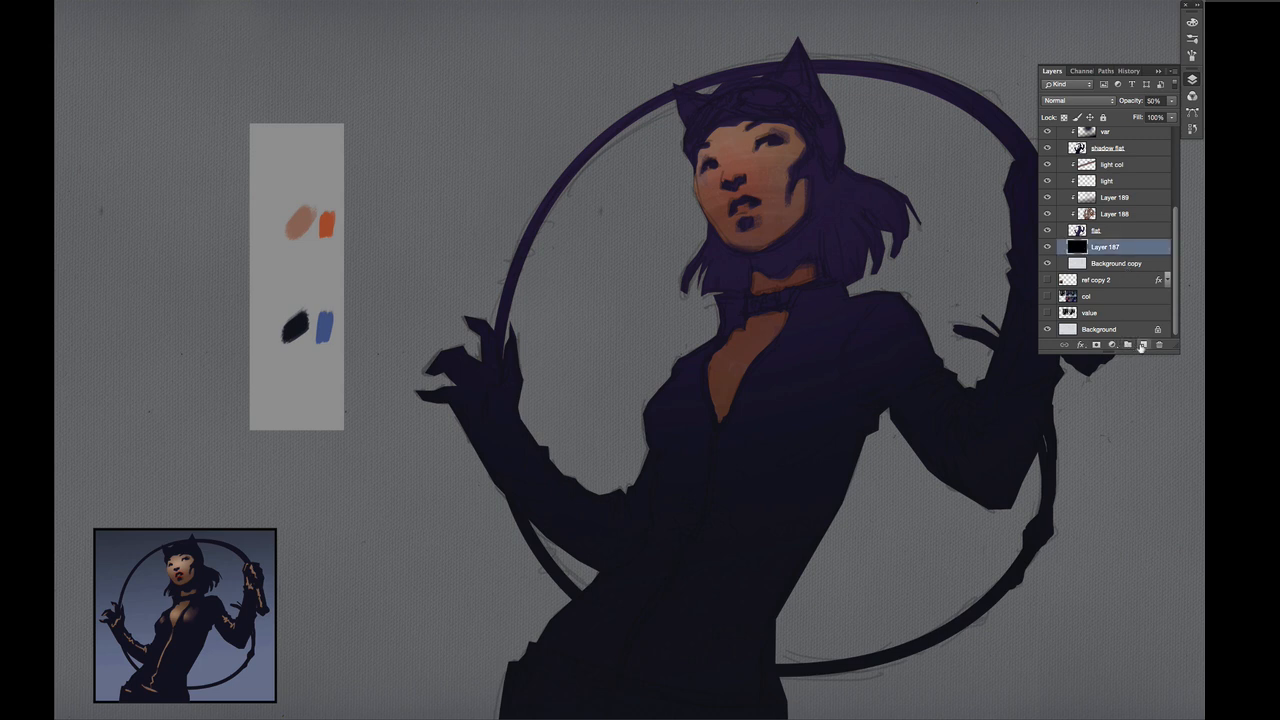
pyautogui.click(1142, 345)
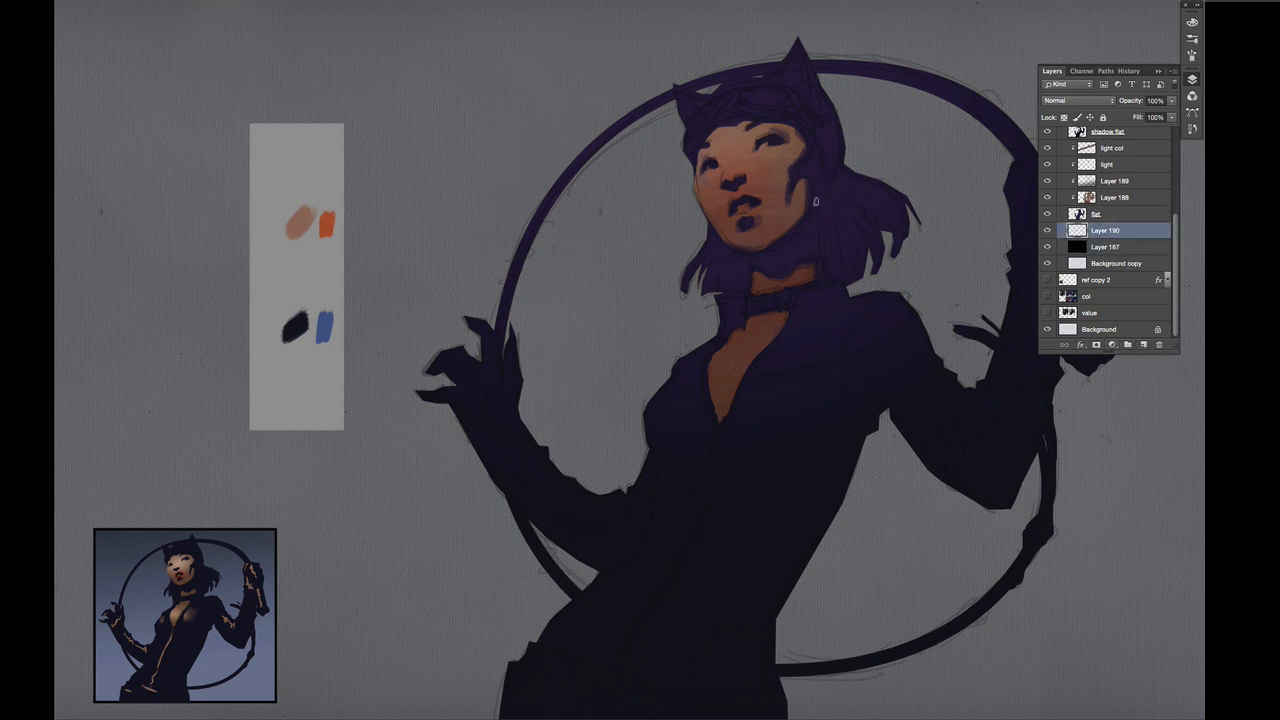
# - Fill the new background layer with the blue sampled from the palette swatch
pyautogui.keyDown('alt'); pyautogui.click(332, 318); pyautogui.keyUp('alt')
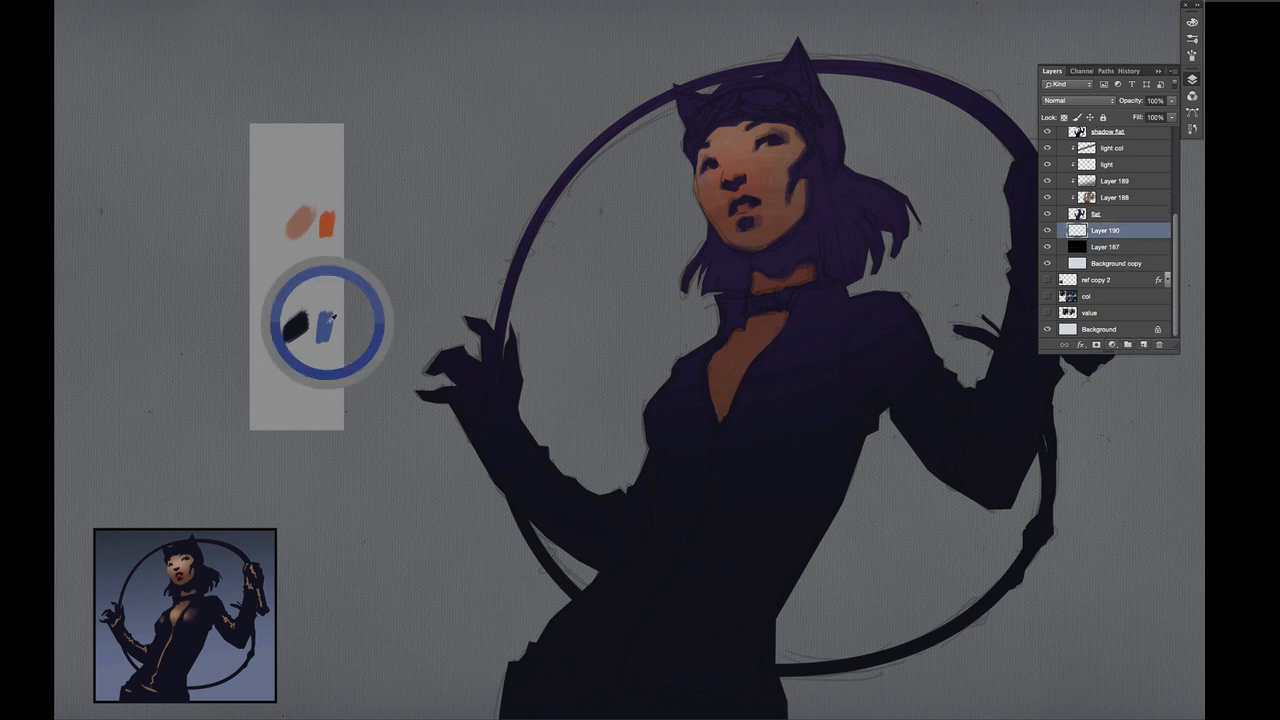
pyautogui.press('g')
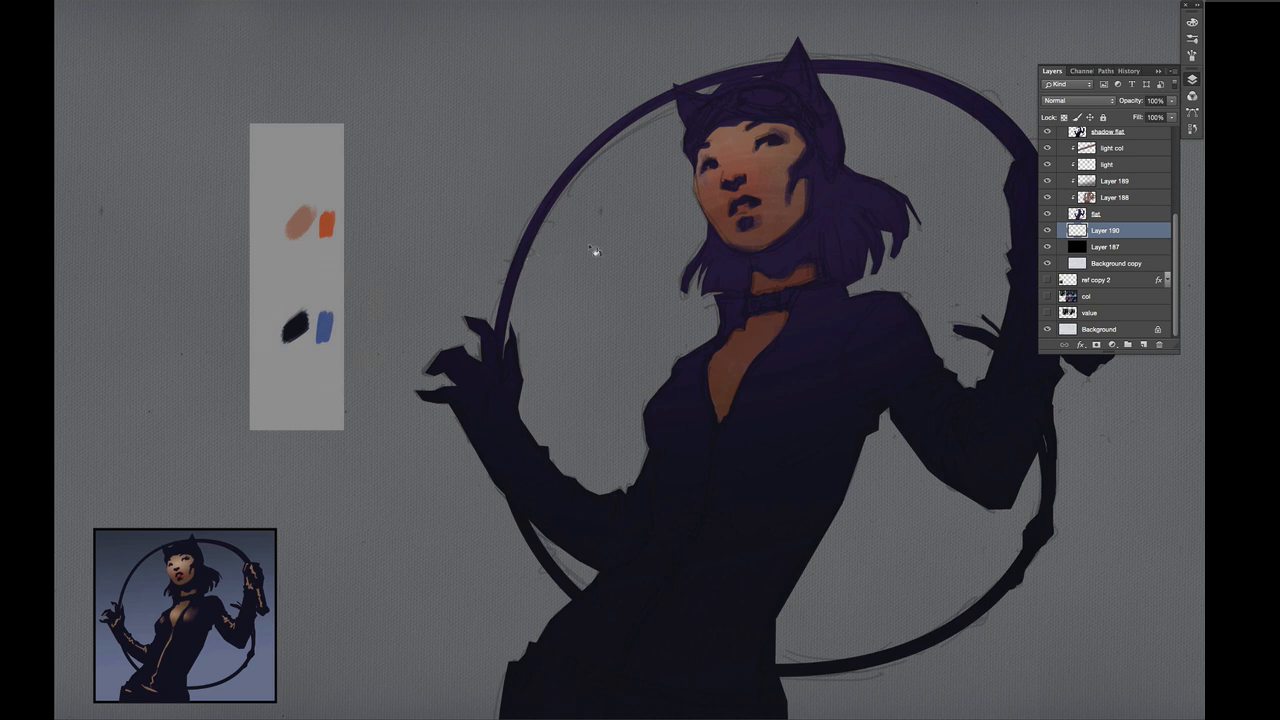
pyautogui.click(604, 358)
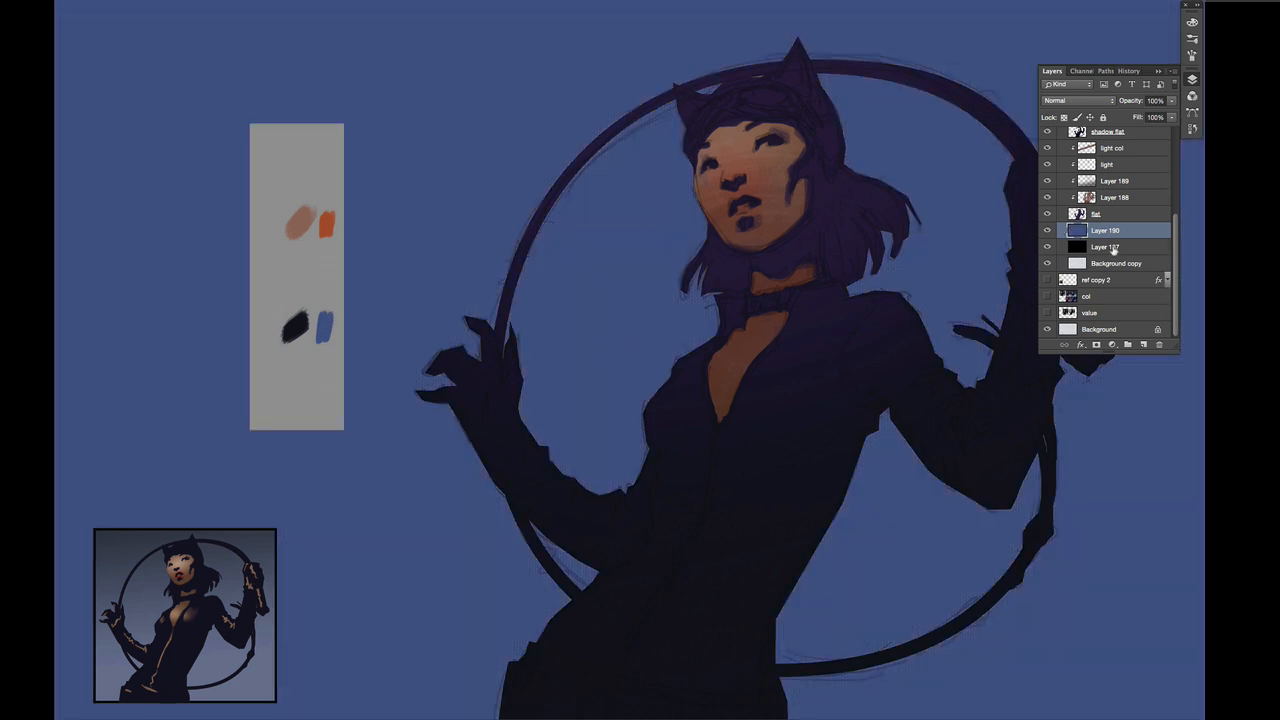
pyautogui.click(1192, 80)
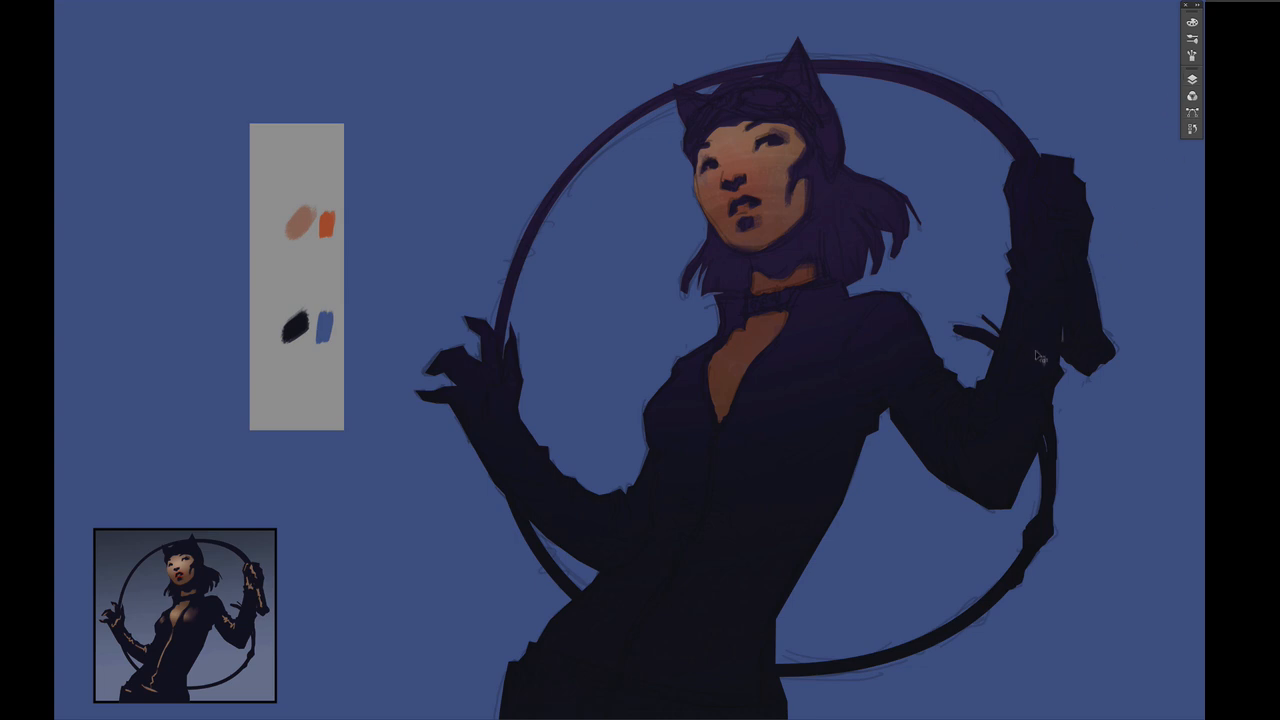
pyautogui.hotkey('ctrl', 'u')
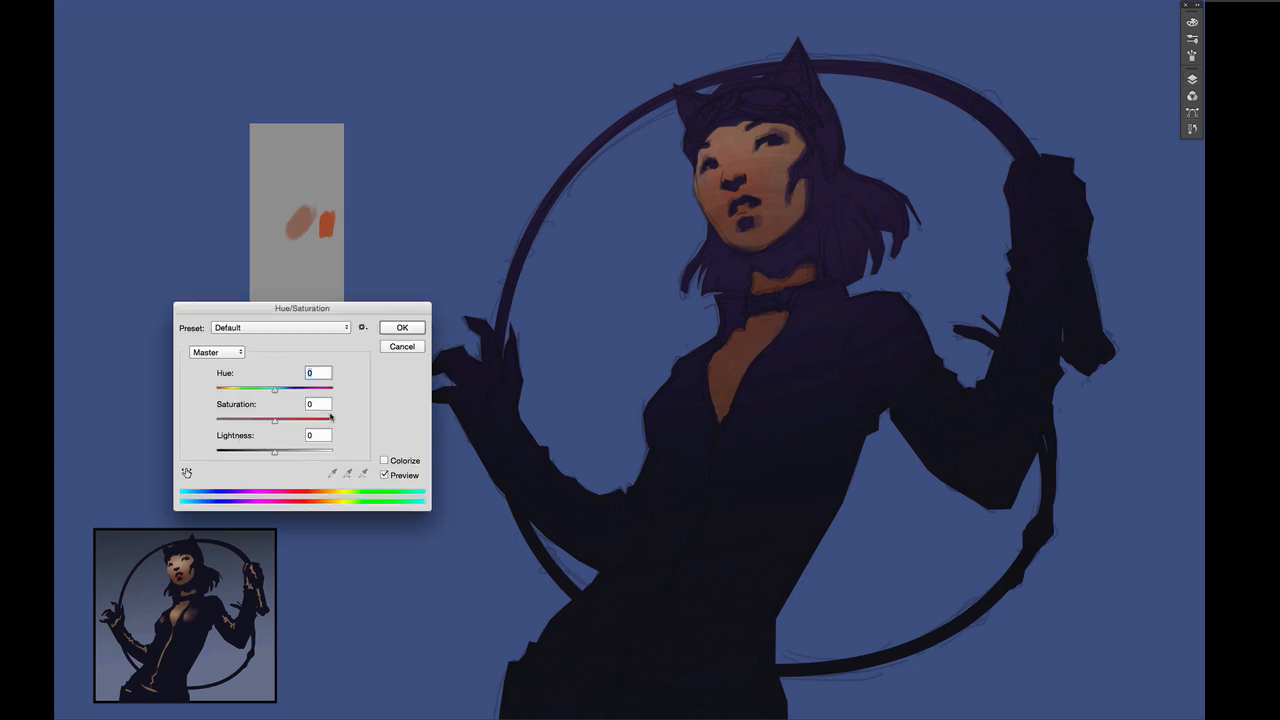
pyautogui.press('Escape')
pyautogui.click(1192, 80)
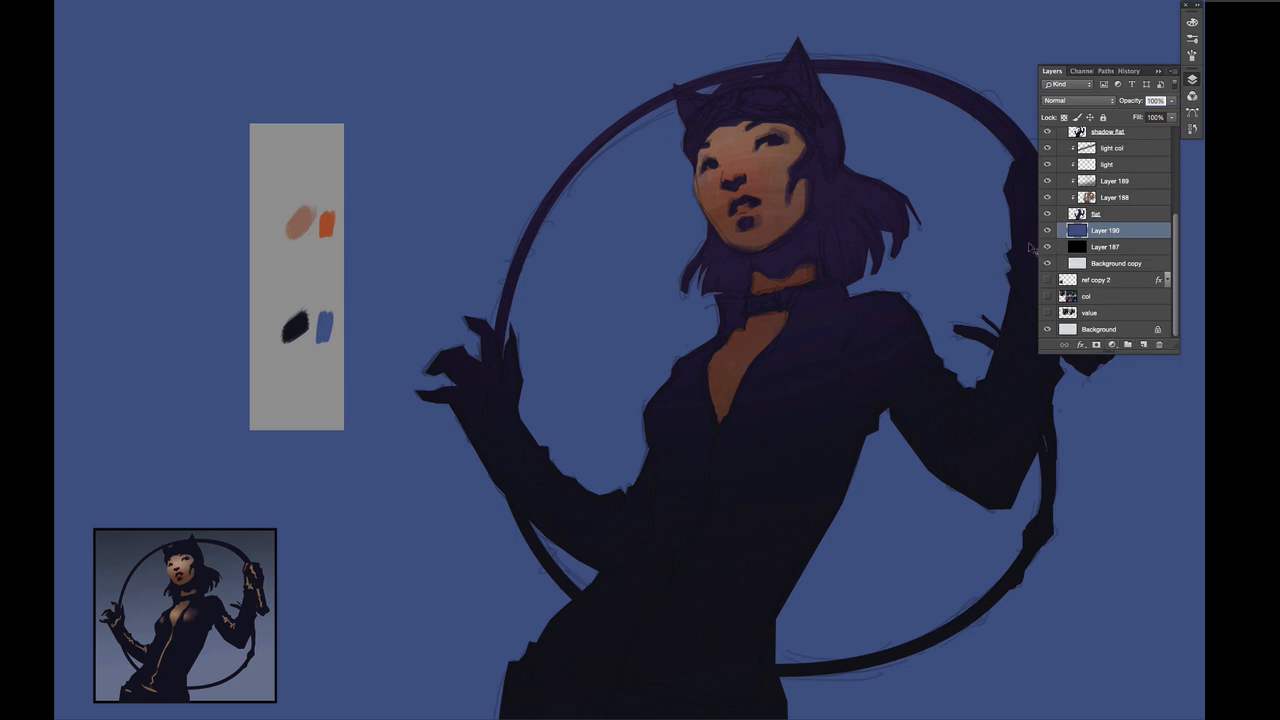
pyautogui.press('super+u')
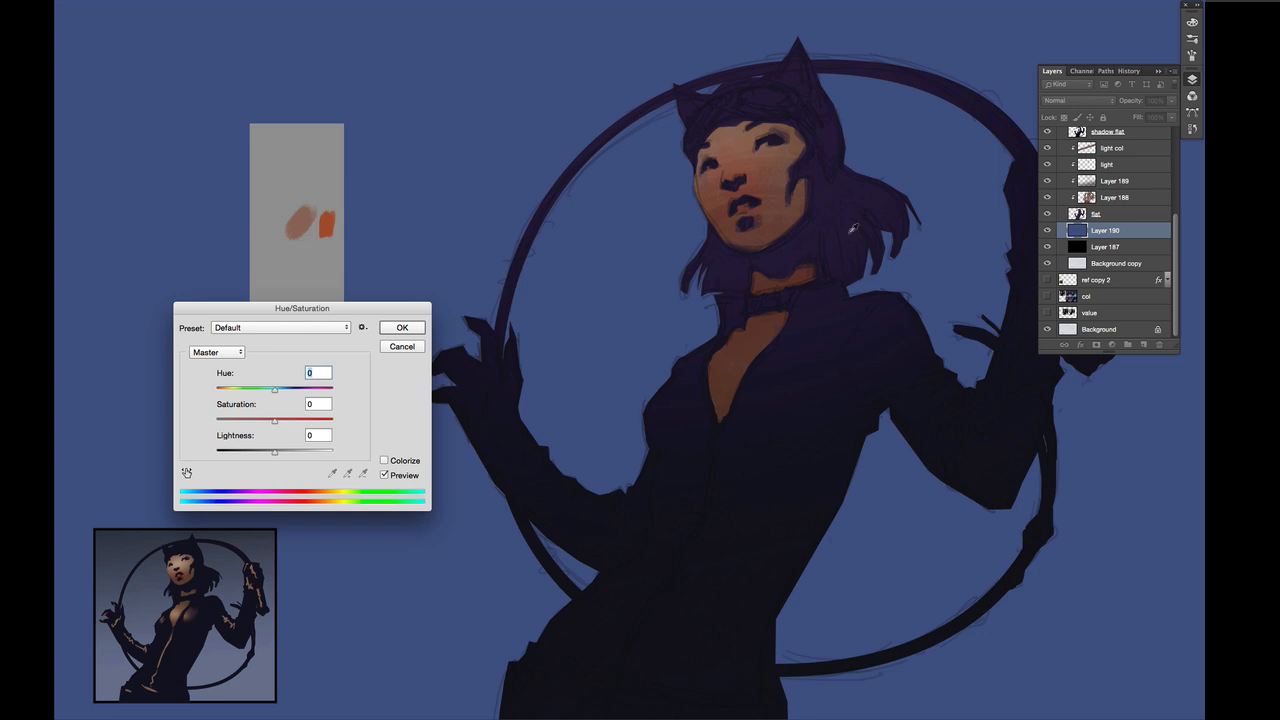
pyautogui.press('Escape')
# - Add a Hue/Saturation adjustment layer above the blue background with hue -1, saturation -7 and lightness -17
pyautogui.click(1110, 344)
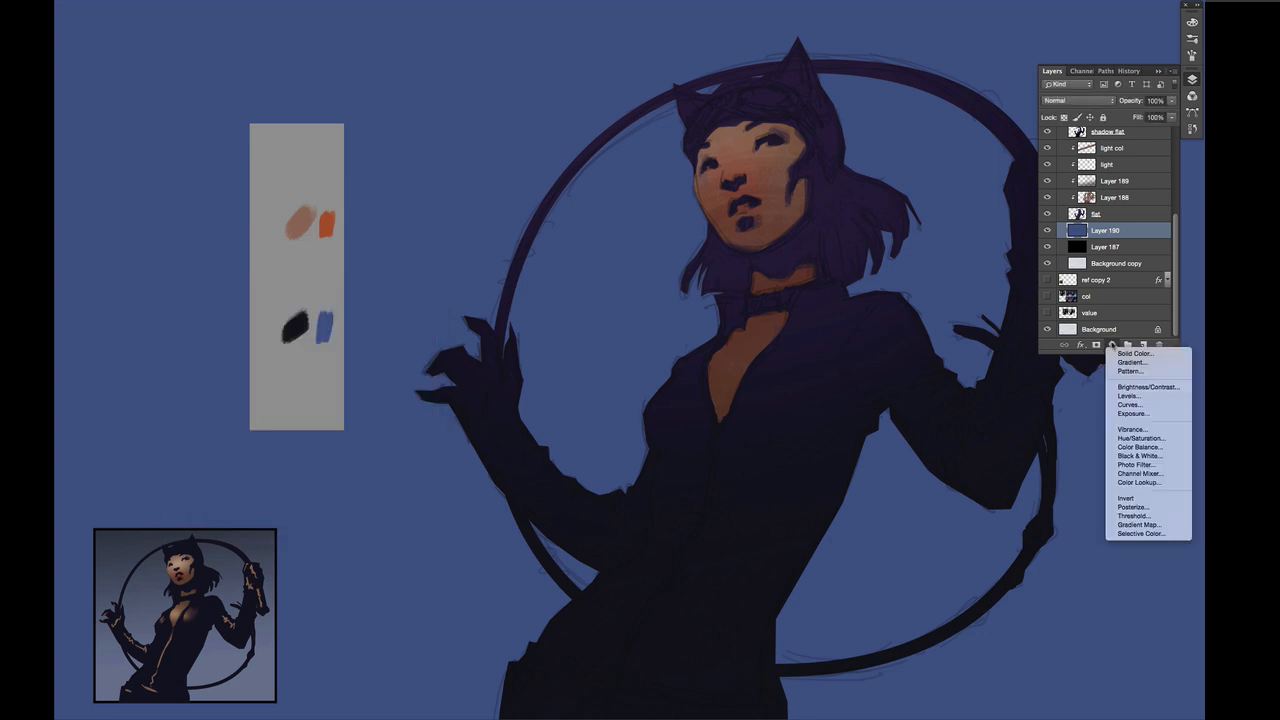
pyautogui.click(1134, 438)
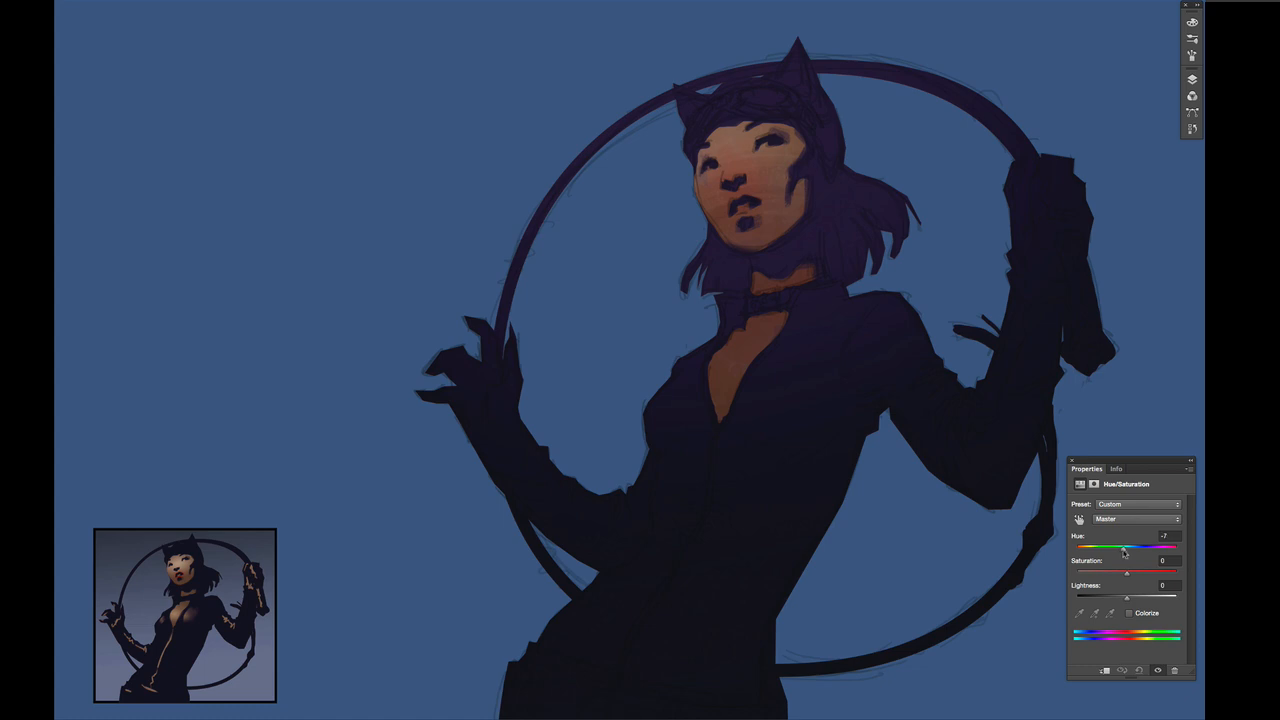
pyautogui.moveTo(1124, 553); pyautogui.dragTo(1127, 552)
pyautogui.moveTo(1126, 600)
pyautogui.mouseDown()
pyautogui.moveTo(1107, 597)
pyautogui.moveTo(1143, 598)
pyautogui.moveTo(1118, 600)
pyautogui.moveTo(1122, 577)
pyautogui.mouseUp()
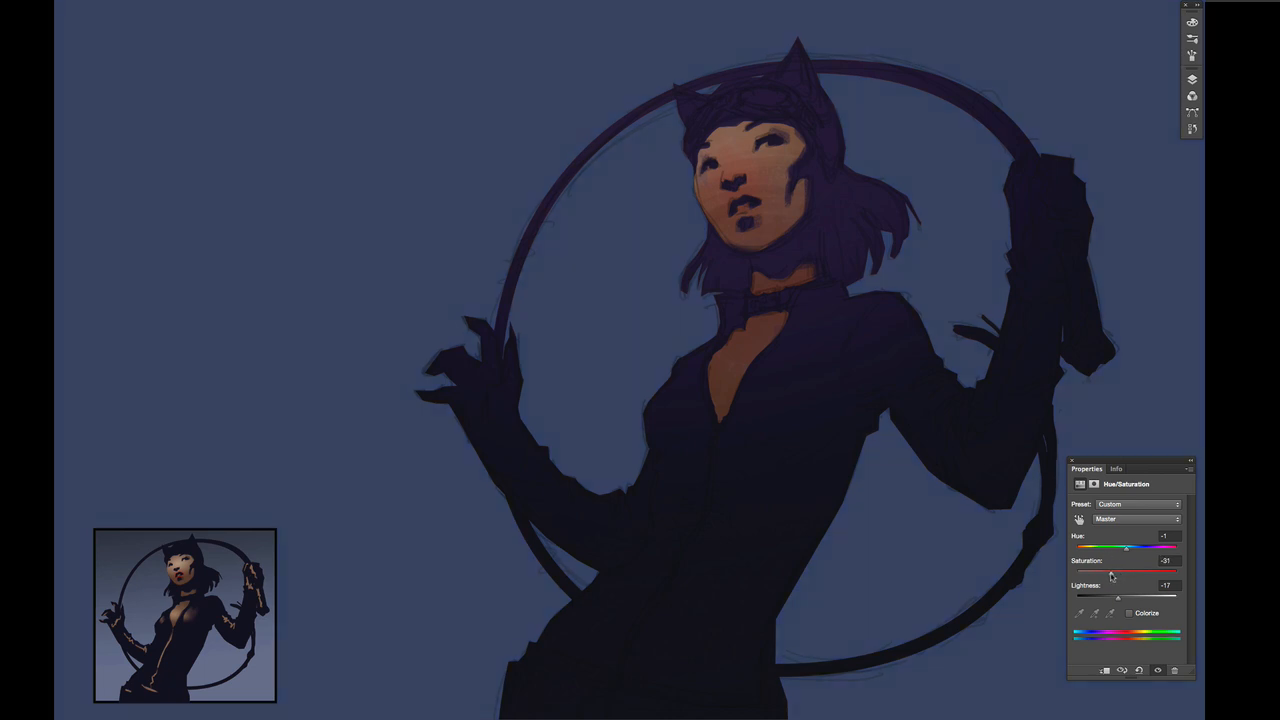
pyautogui.moveTo(1111, 577); pyautogui.dragTo(1159, 578)
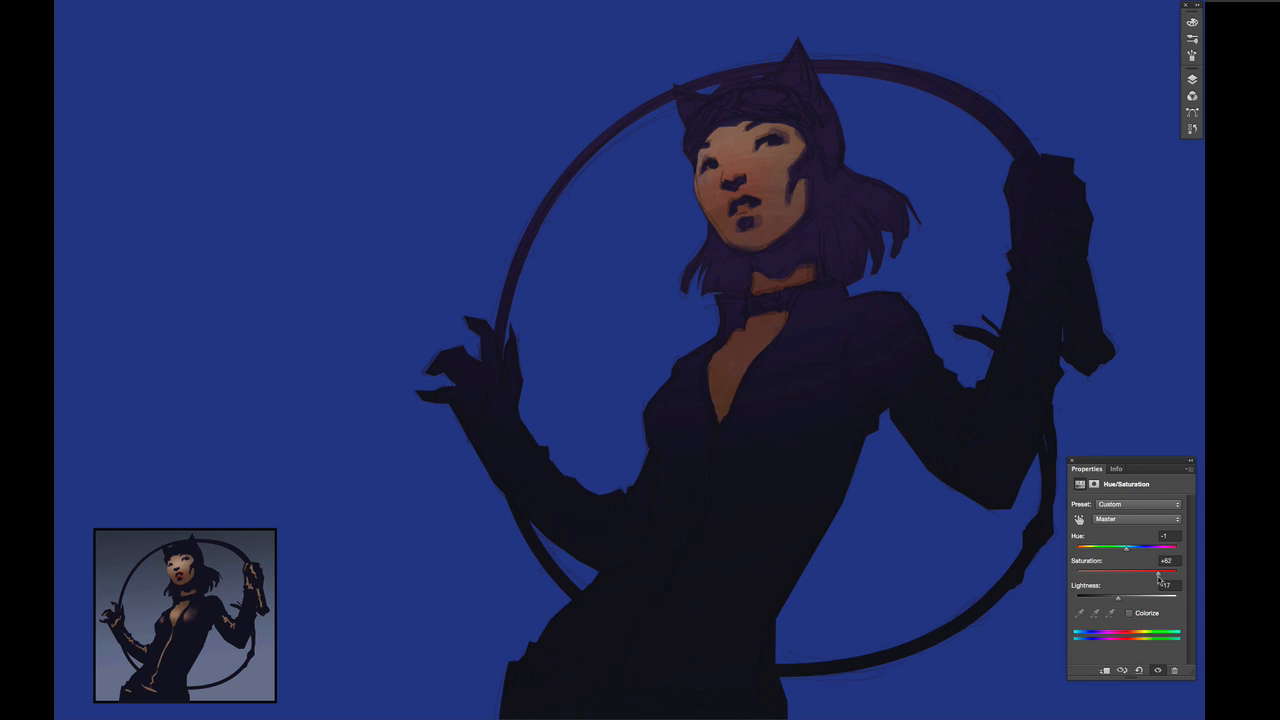
pyautogui.click(1122, 577)
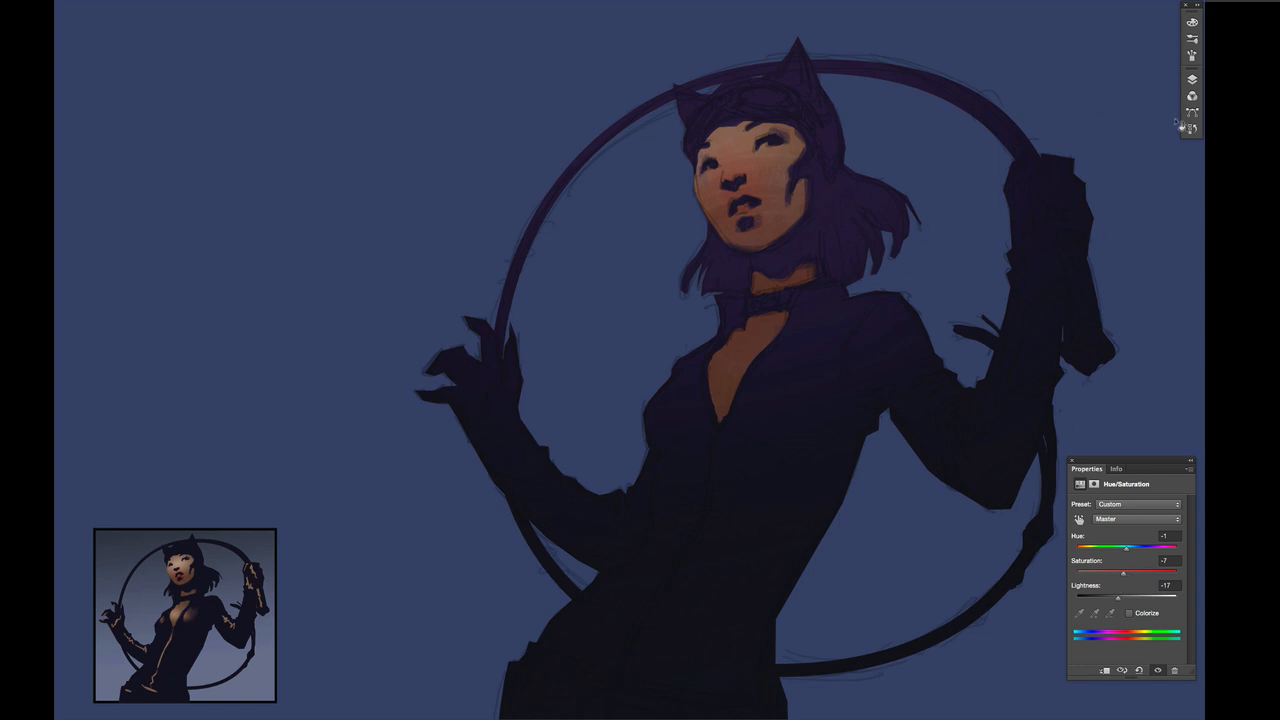
pyautogui.moveTo(1130, 460); pyautogui.dragTo(1134, 451)
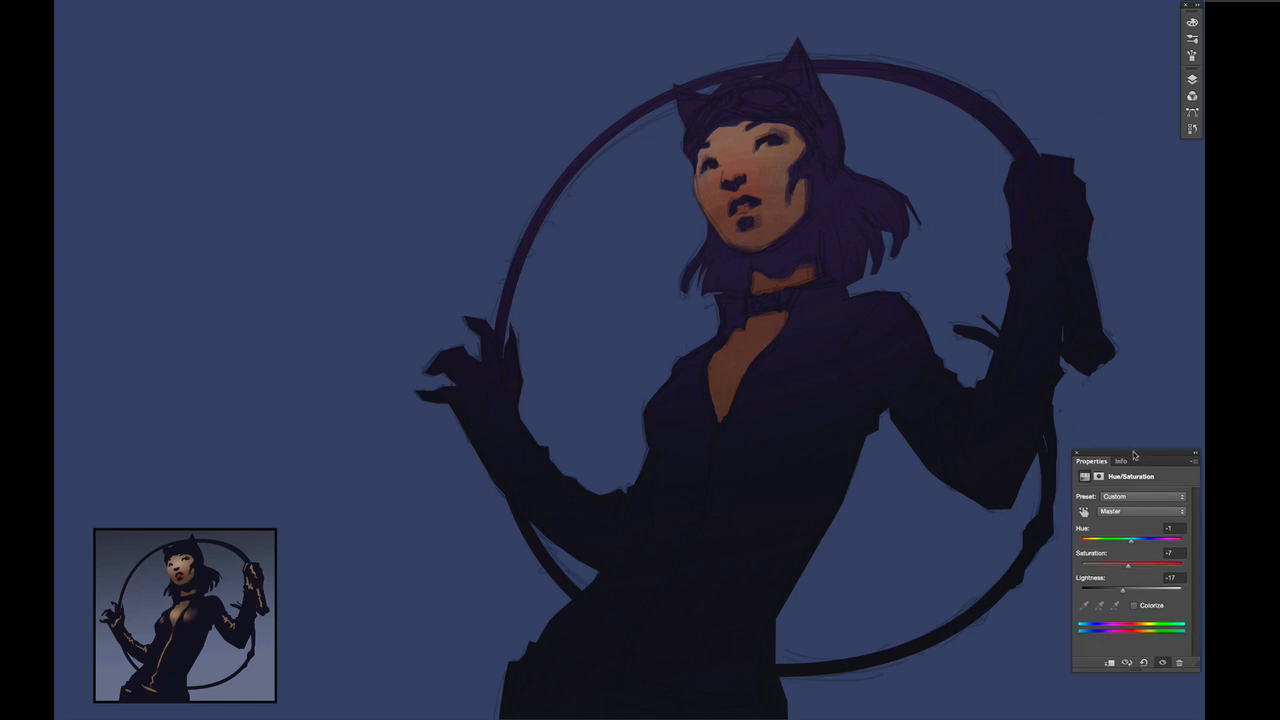
pyautogui.click(1192, 79)
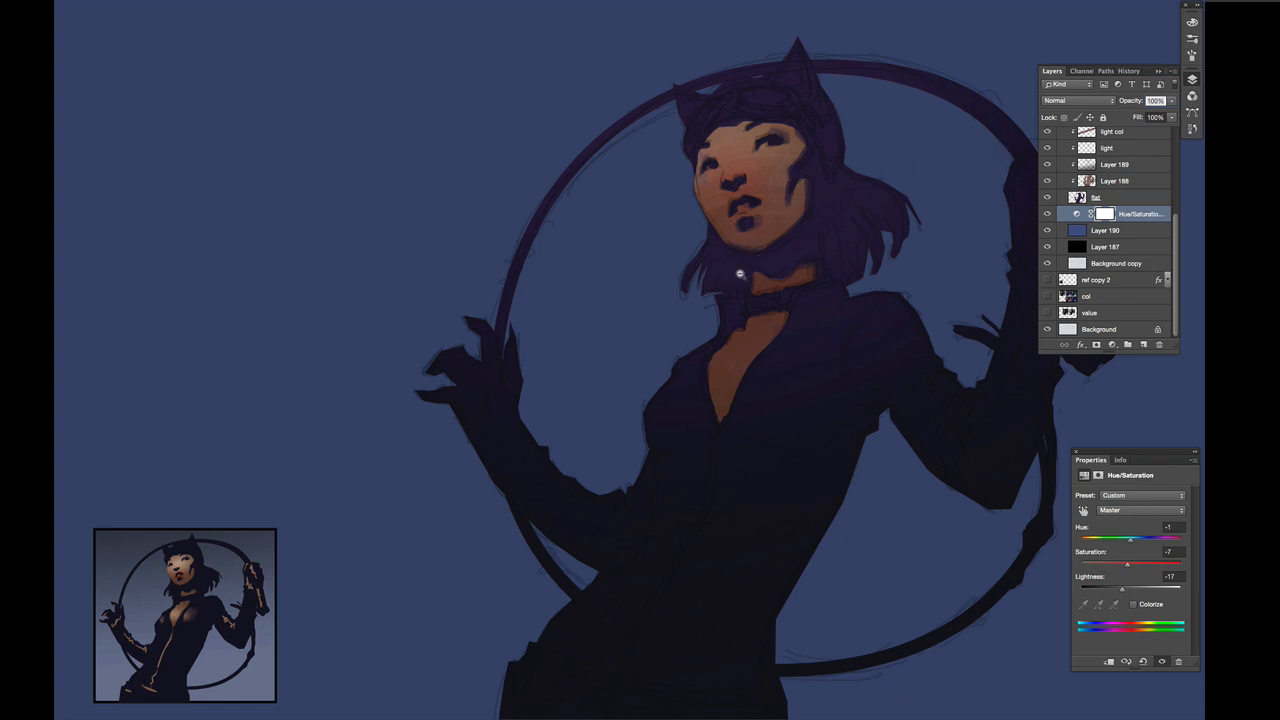
pyautogui.scroll(-2, 751, 281)
pyautogui.scroll(-1, 751, 281)
pyautogui.scroll(-2, 820, 297)
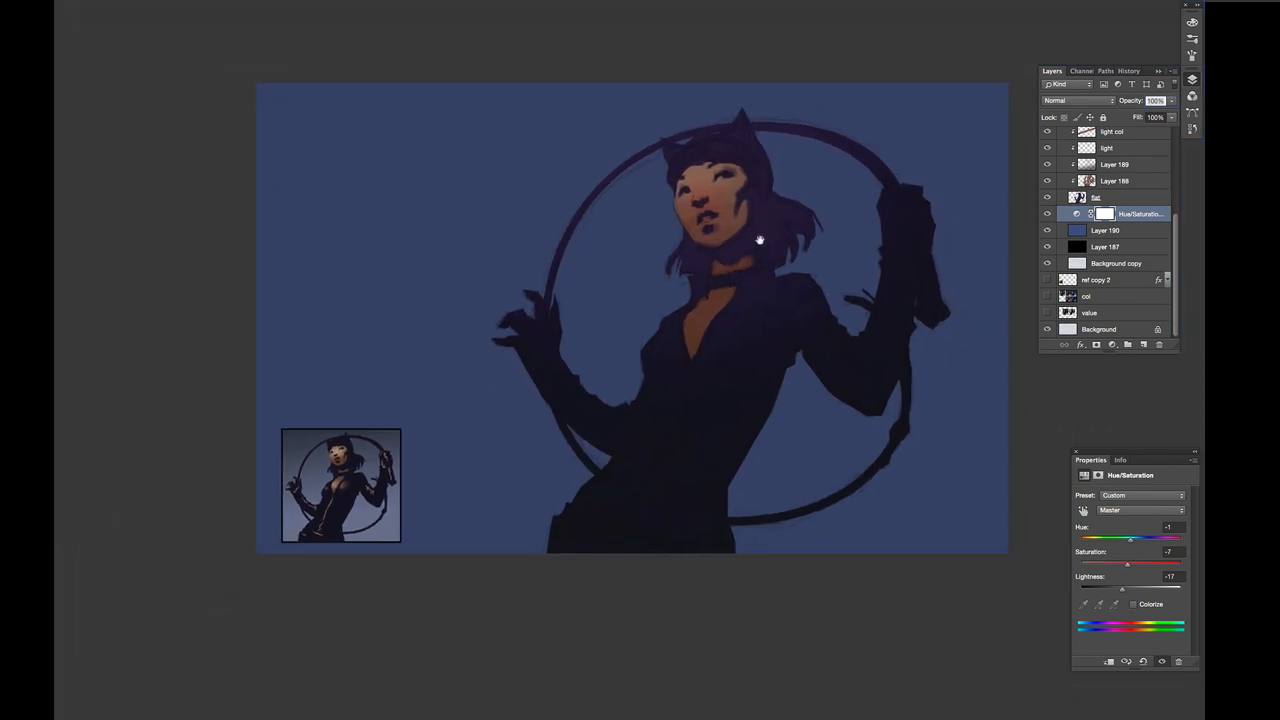
pyautogui.click(1080, 233)
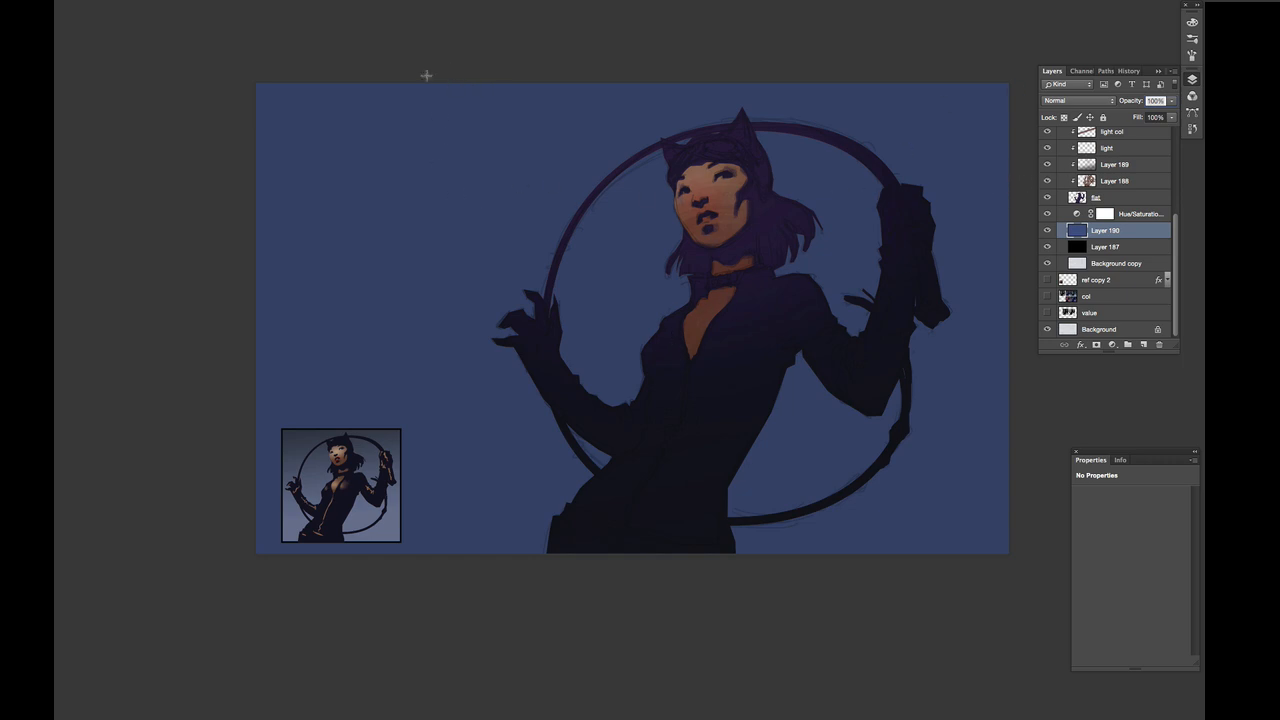
pyautogui.moveTo(432, 78); pyautogui.dragTo(957, 600)
pyautogui.moveTo(778, 424); pyautogui.dragTo(840, 418)
pyautogui.press('super+d')
pyautogui.moveTo(1147, 456); pyautogui.dragTo(1109, 370)
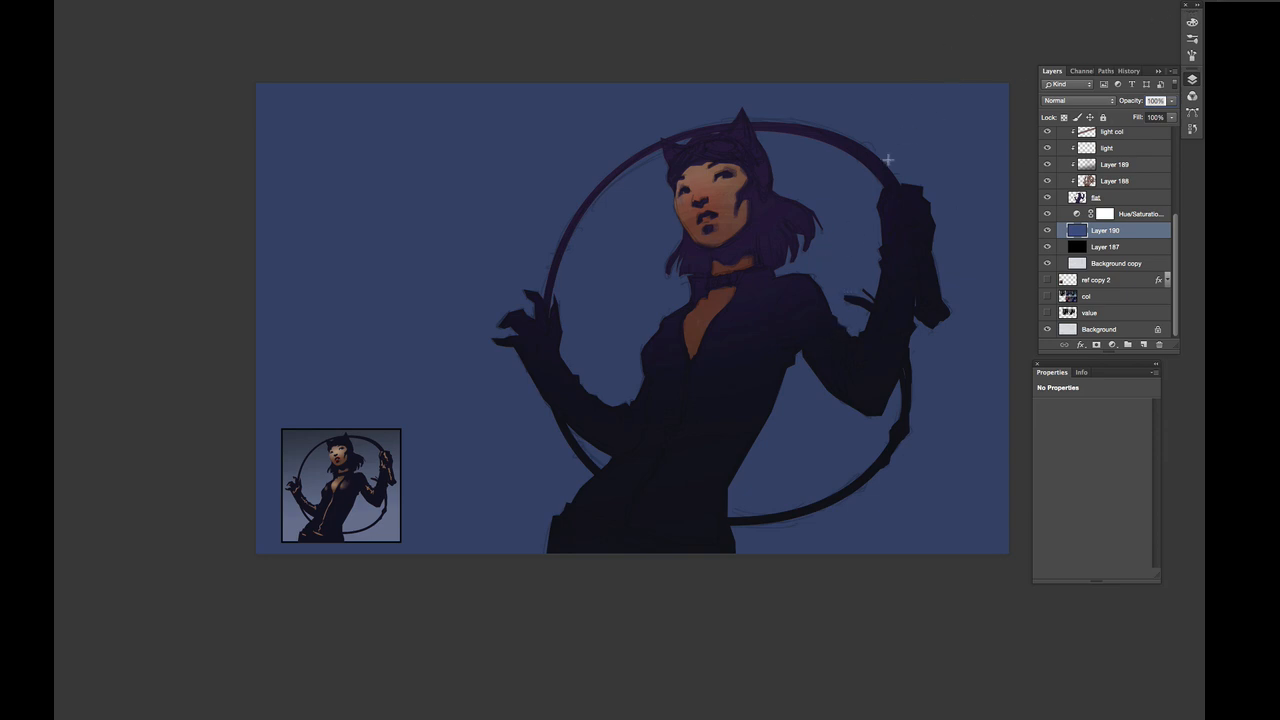
# - Compare the background with and without the Hue/Saturation adjustment, and merge the adjustment into blue Layer 190
pyautogui.click(1141, 214)
pyautogui.click(1047, 214)
pyautogui.click(1047, 214)
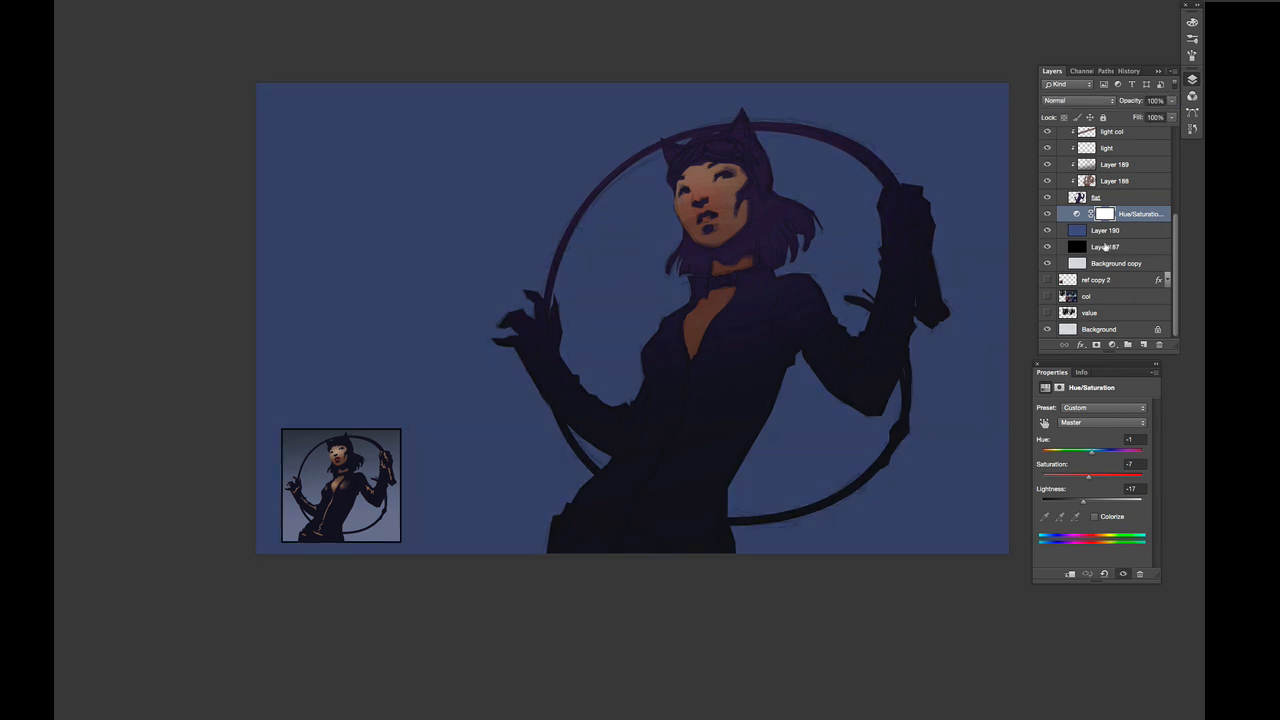
pyautogui.press('BackSpace')
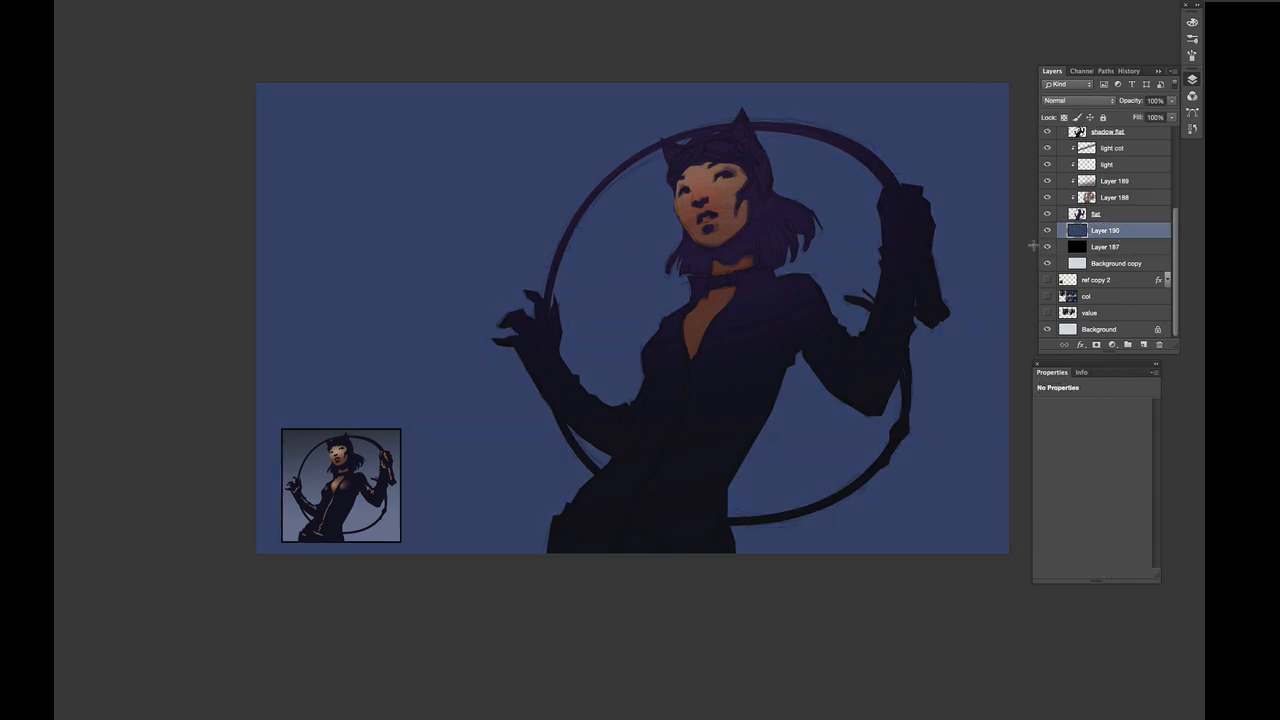
# - Add a new layer clipped to Layer 190 and mix a dark blue from the suit color, H 248, S 25, B 15
pyautogui.click(1143, 344)
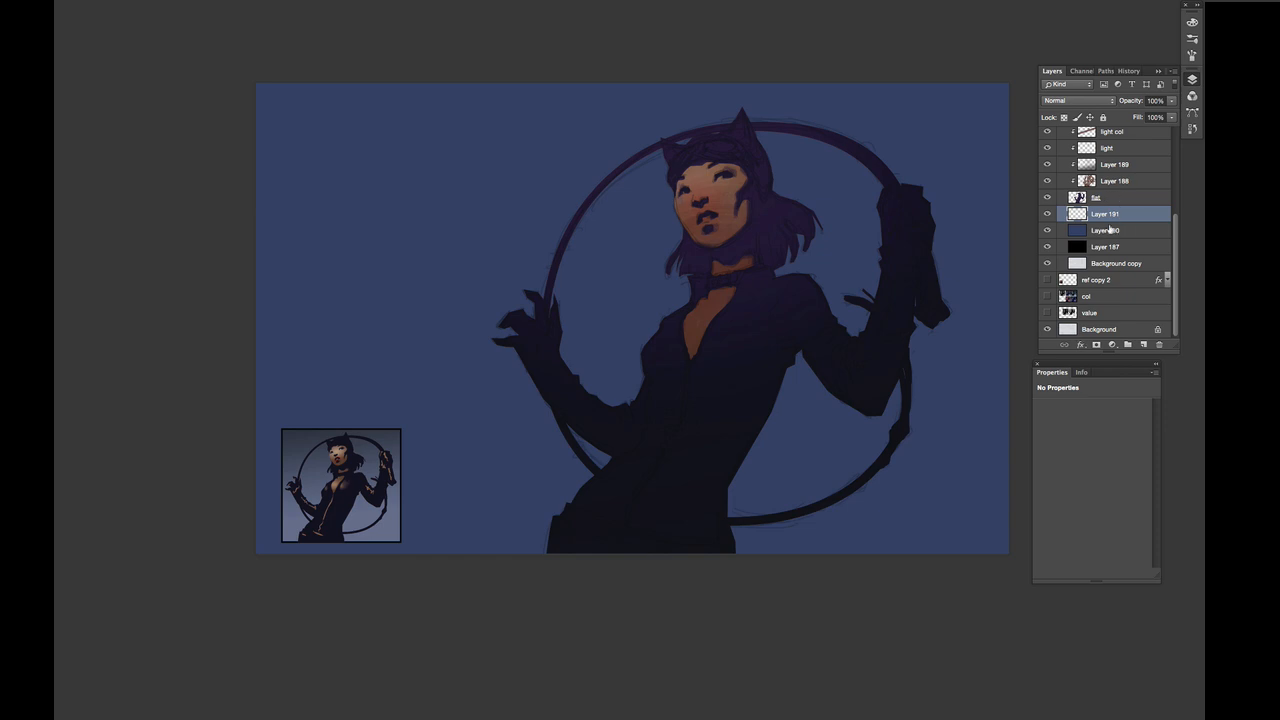
pyautogui.keyDown('alt'); pyautogui.click(1122, 219); pyautogui.keyUp('alt')
pyautogui.keyDown('alt'); pyautogui.click(588, 539); pyautogui.keyUp('alt')
pyautogui.keyDown('alt'); pyautogui.click(589, 530); pyautogui.keyUp('alt')
pyautogui.keyDown('alt'); pyautogui.click(675, 521); pyautogui.keyUp('alt')
pyautogui.click(1192, 21)
pyautogui.moveTo(1104, 48); pyautogui.dragTo(1086, 62)
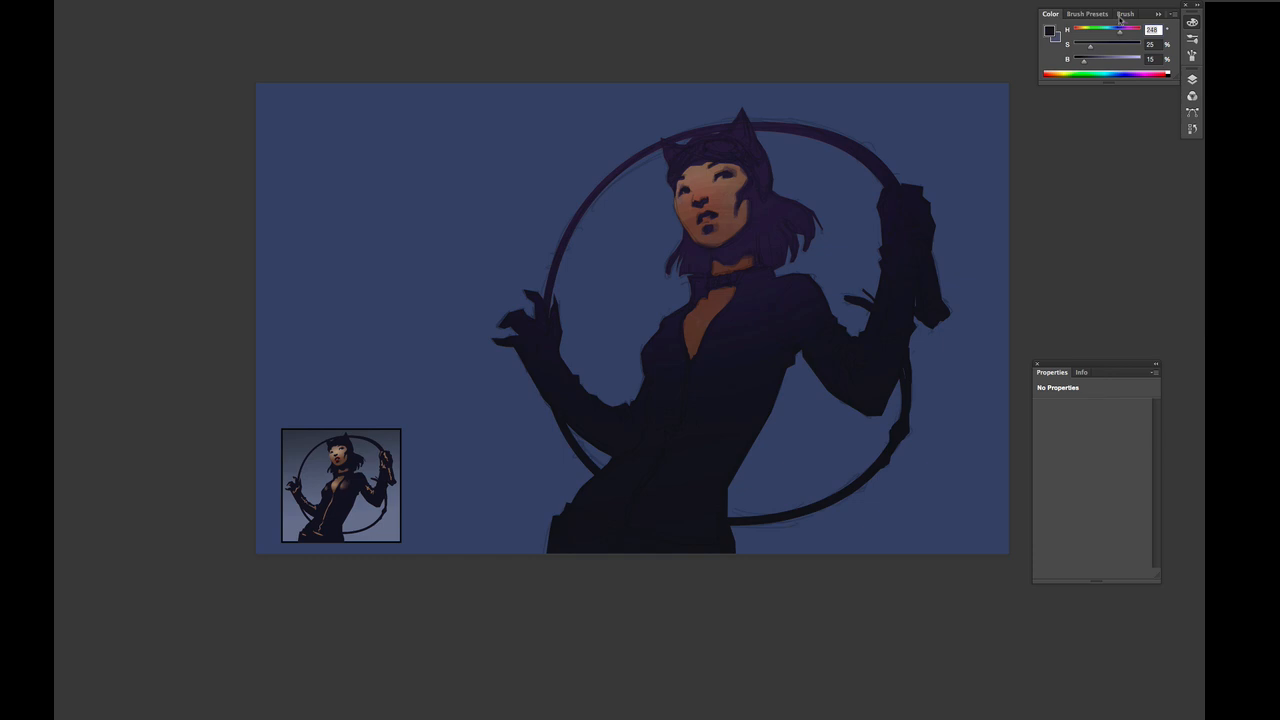
# - Lay a linear dark-to-transparent gradient over the background, darkest at the upper left and fading toward the lower right
pyautogui.moveTo(488, 58); pyautogui.dragTo(659, 593)
pyautogui.hotkey('ctrl', 'z')
pyautogui.press('Return')
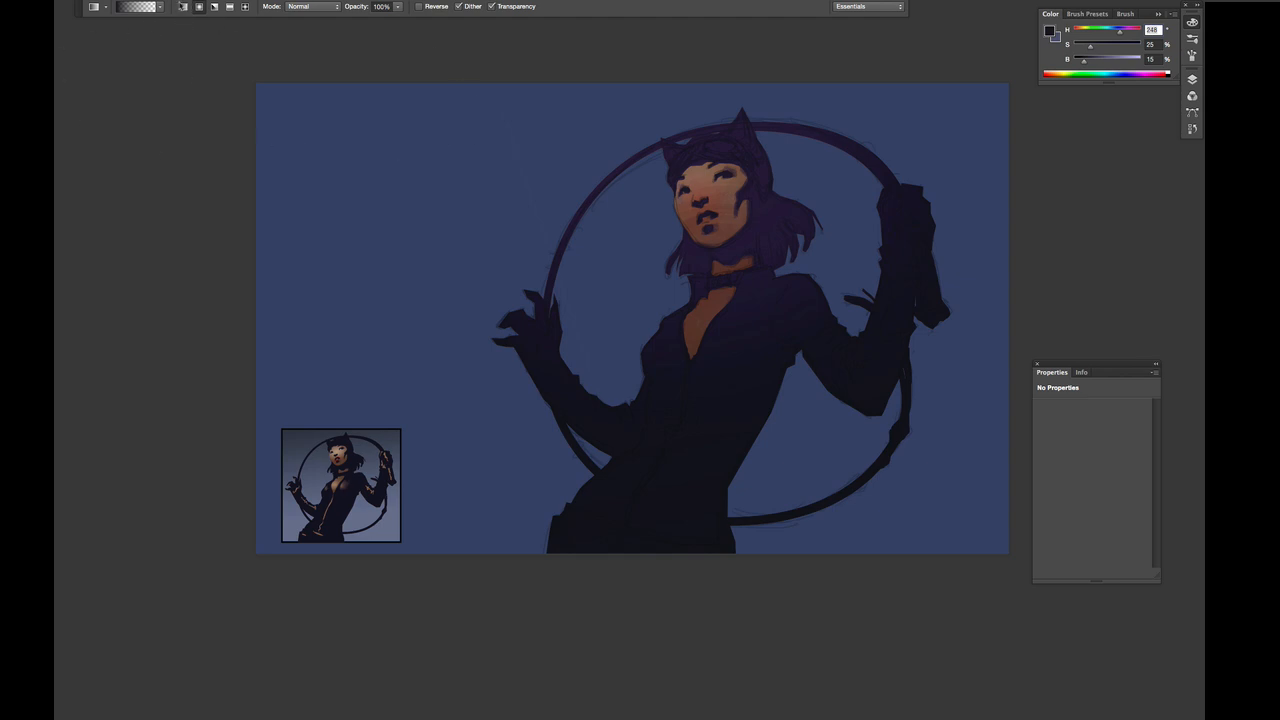
pyautogui.click(183, 6)
pyautogui.moveTo(529, 76); pyautogui.dragTo(556, 450)
pyautogui.hotkey('ctrl', 'z')
pyautogui.hotkey('ctrl', 'z')
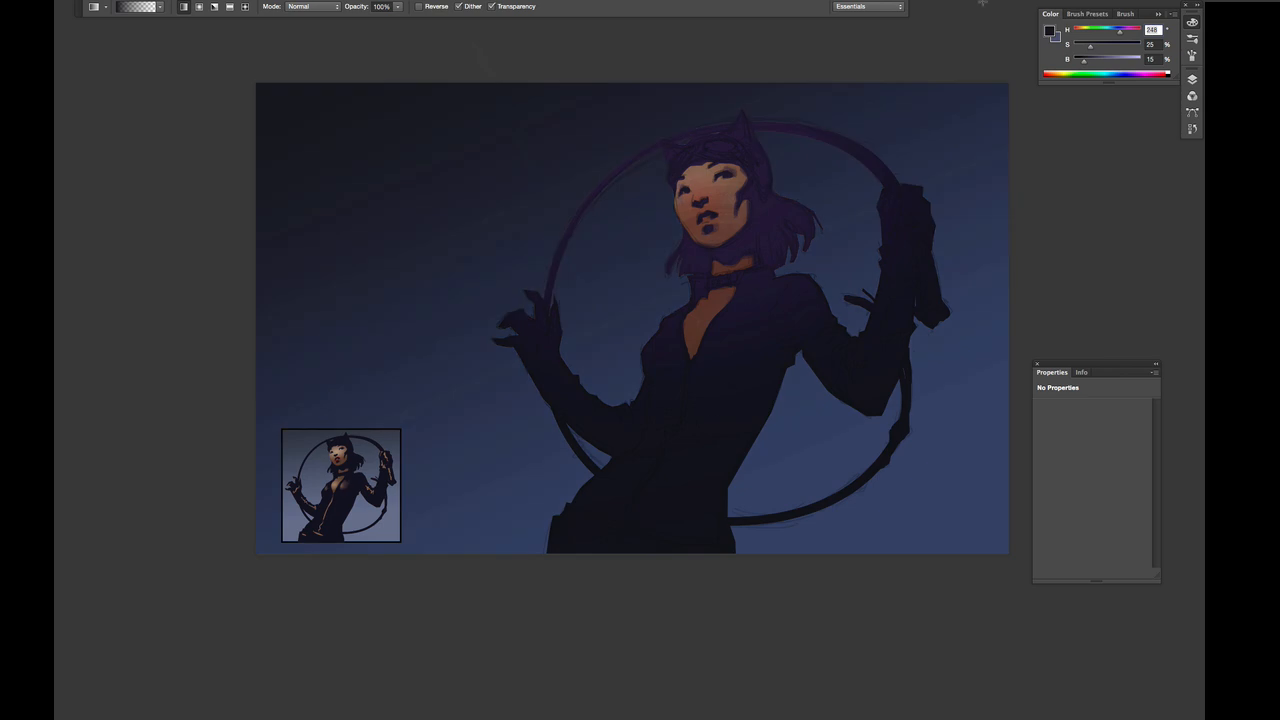
# - Lower the opacity of the dark gradient layer, Layer 191, to 42%
pyautogui.click(1192, 79)
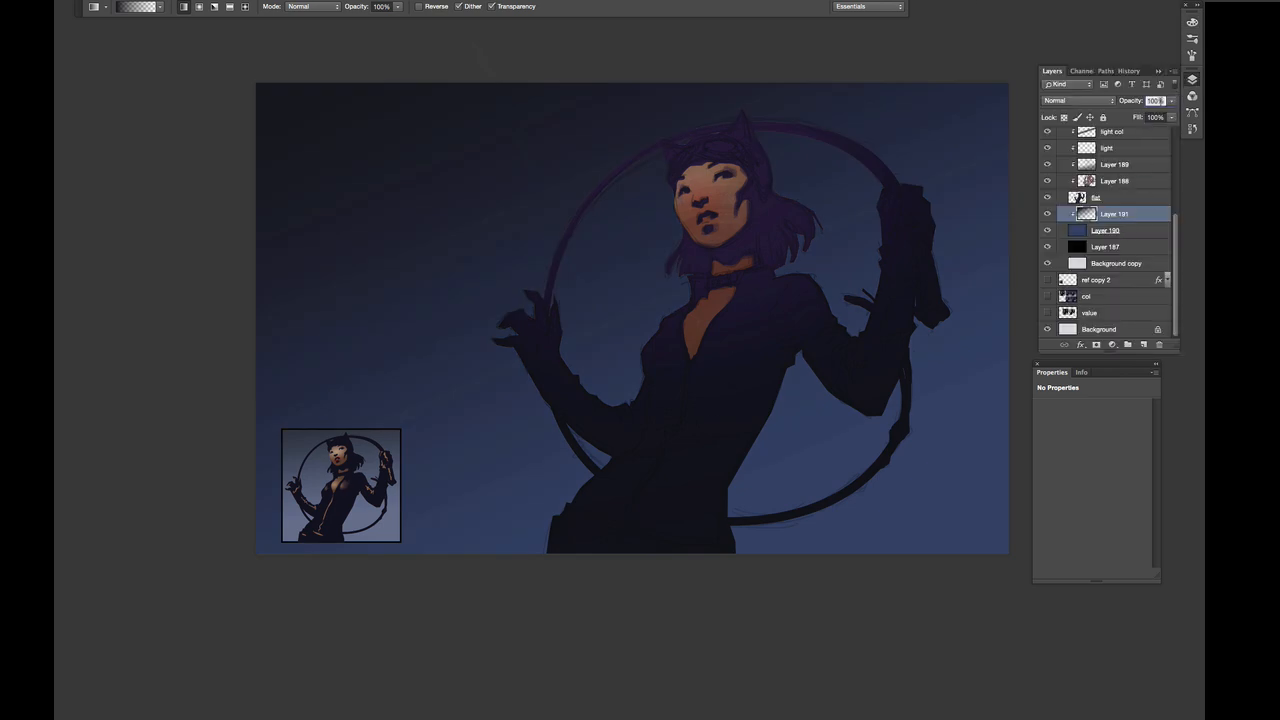
pyautogui.click(1173, 101)
pyautogui.moveTo(1167, 109); pyautogui.dragTo(1133, 112)
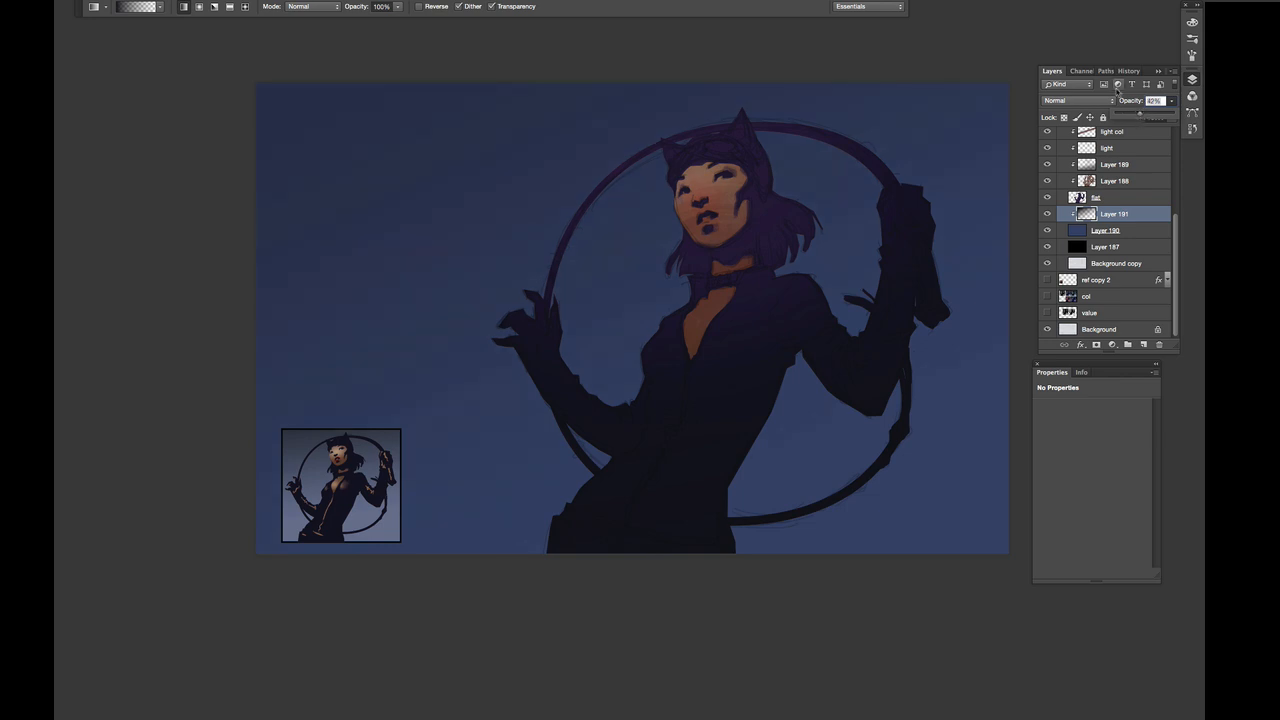
pyautogui.click(847, 447)
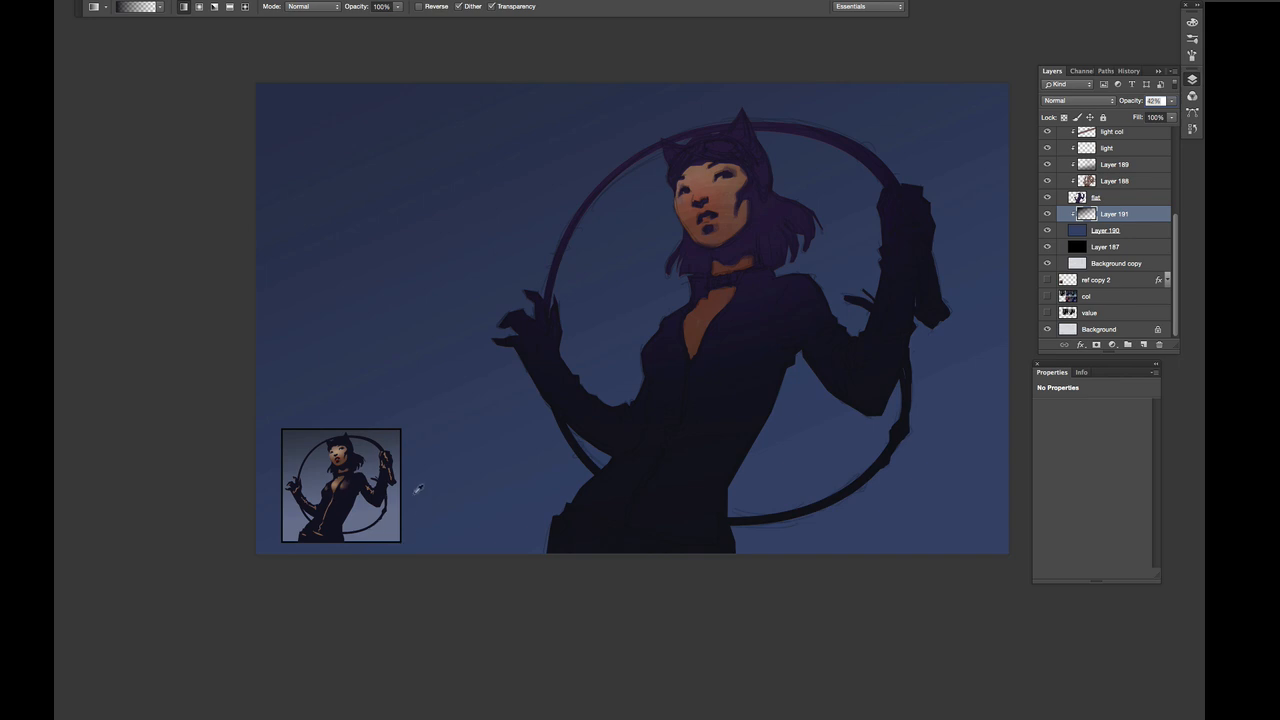
# - Set up a radial gradient with the comp's pale blue, H 228, S 23, B 58, and add a clipped layer above Layer 191
pyautogui.keyDown('alt'); pyautogui.click(389, 528); pyautogui.keyUp('alt')
pyautogui.click(1192, 21)
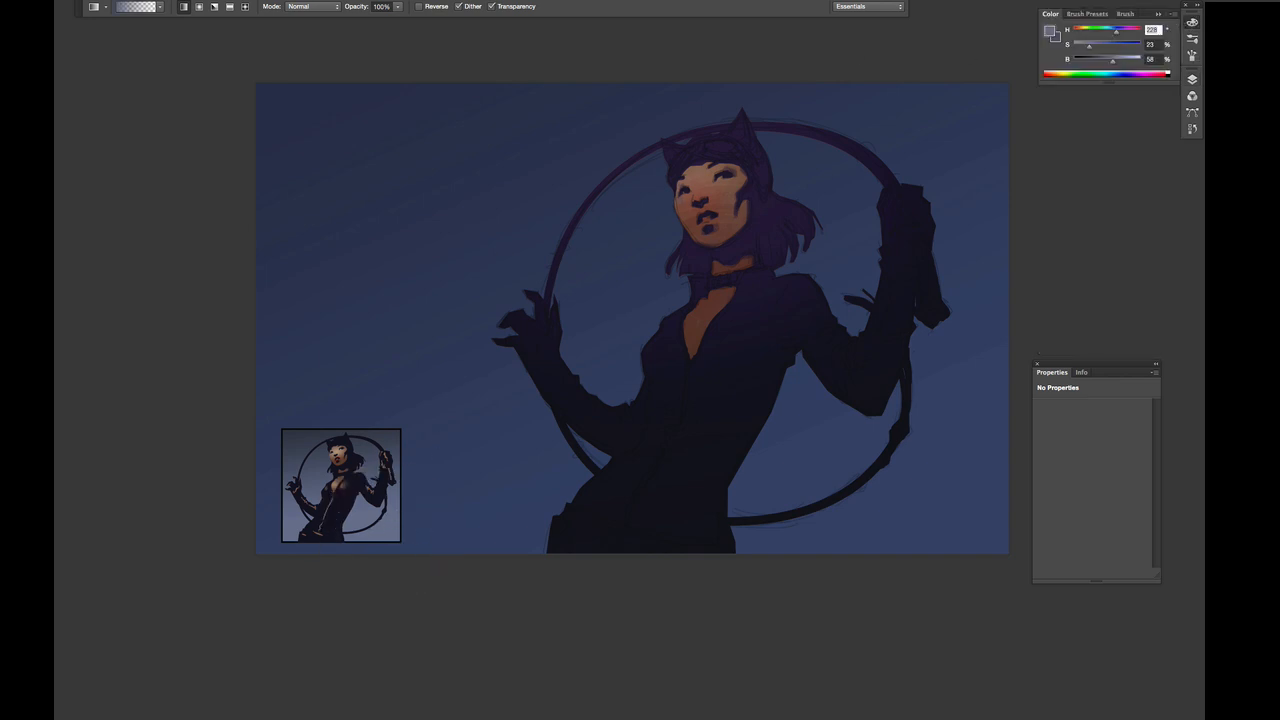
pyautogui.click(200, 6)
pyautogui.click(1192, 79)
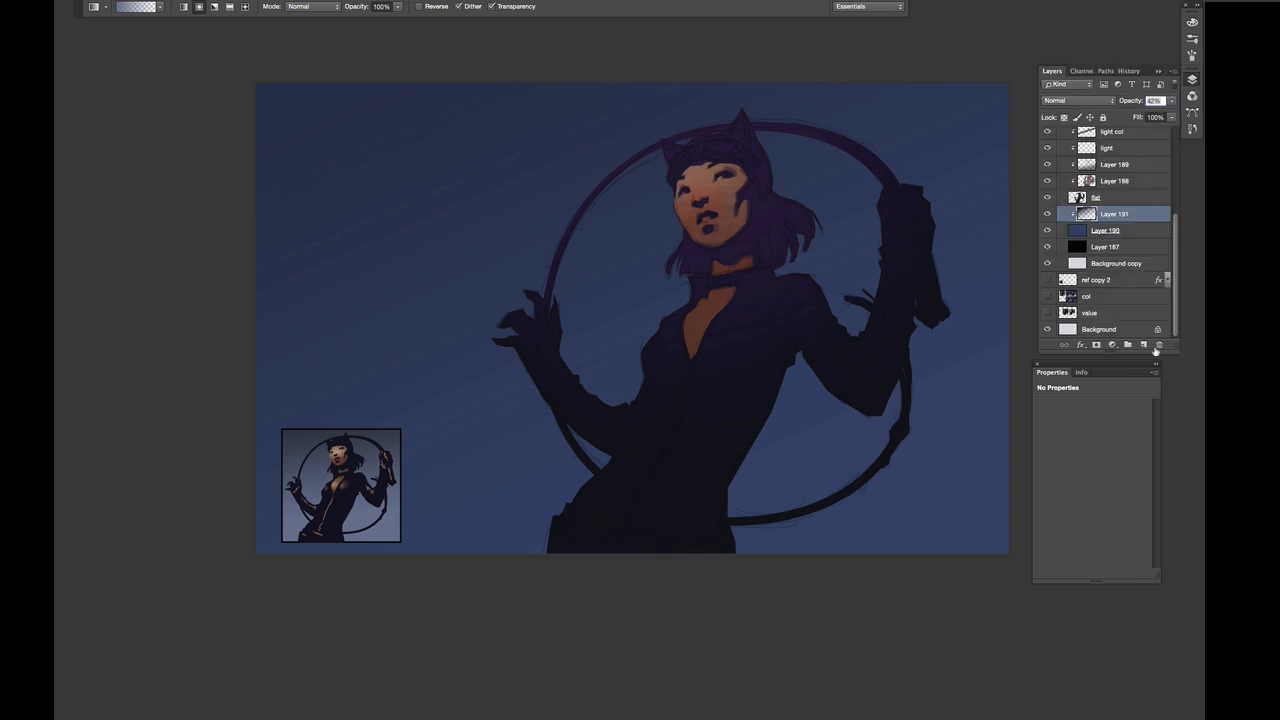
pyautogui.click(1143, 344)
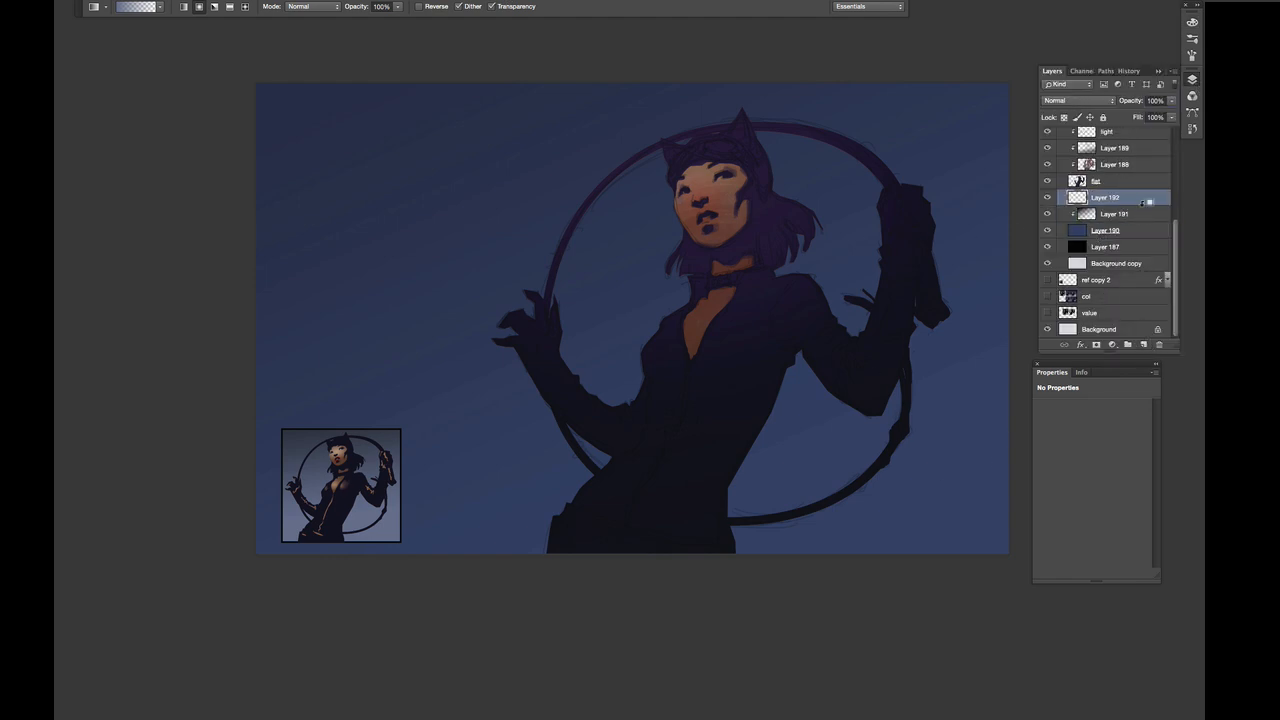
pyautogui.press('Tab')
# - Draw a soft radial pale-blue glow in the lower-right area of the background, replacing the first, wider attempt
pyautogui.moveTo(962, 537); pyautogui.dragTo(780, 215)
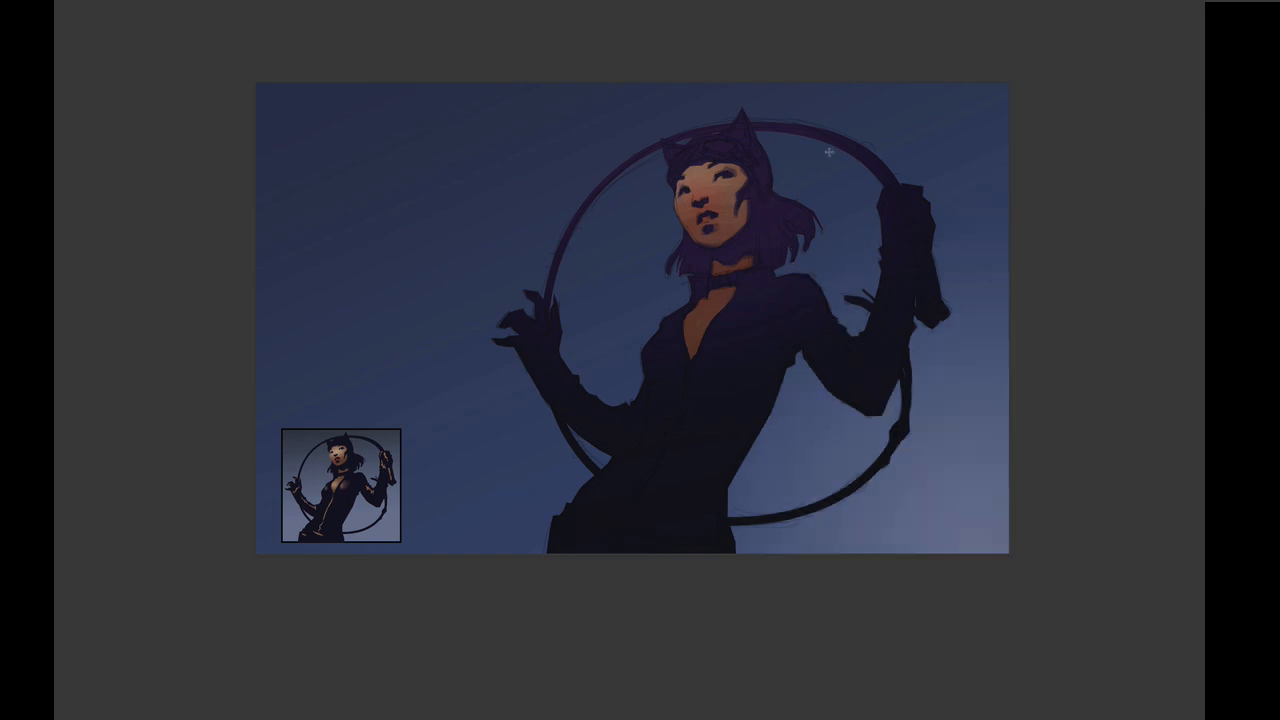
pyautogui.hotkey('ctrl', 'z')
pyautogui.moveTo(933, 532); pyautogui.dragTo(909, 230)
# - Colorize the lower-right background glow to a teal cyan with Hue/Saturation, using saturation 32
pyautogui.hotkey('ctrl', 'u')
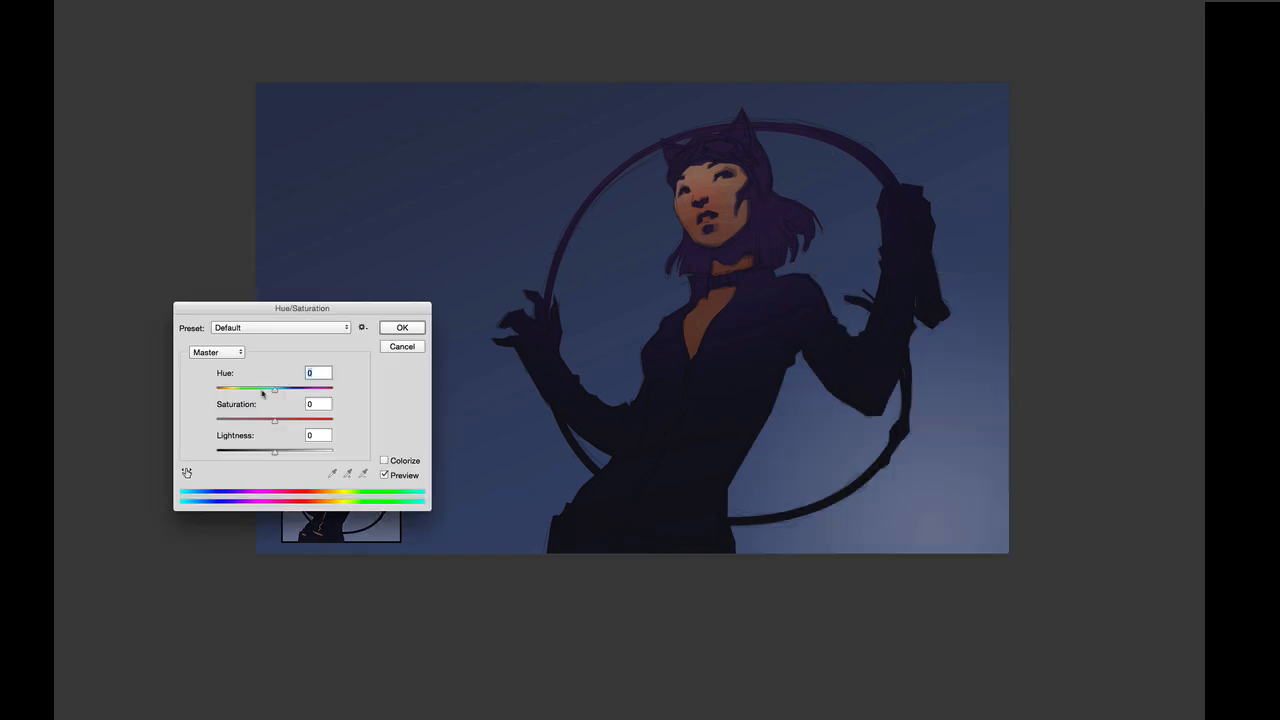
pyautogui.click(385, 461)
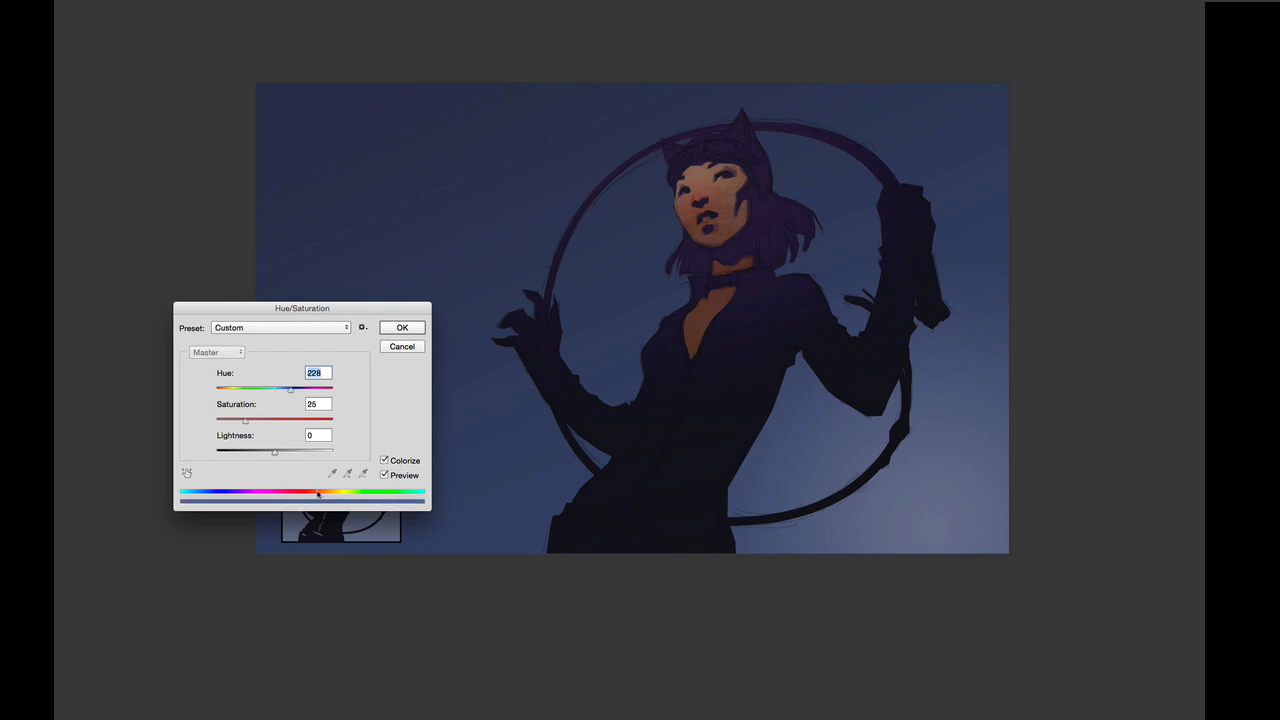
pyautogui.moveTo(284, 393); pyautogui.dragTo(268, 395)
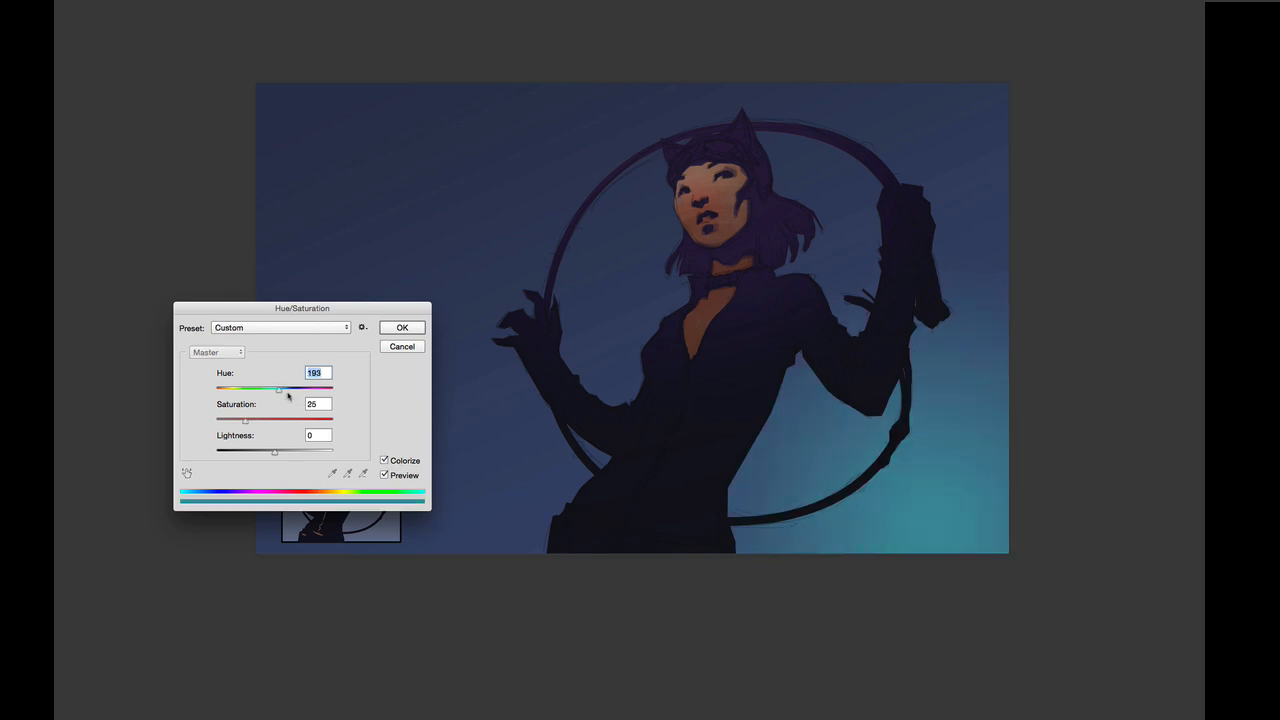
pyautogui.moveTo(288, 396); pyautogui.dragTo(254, 421)
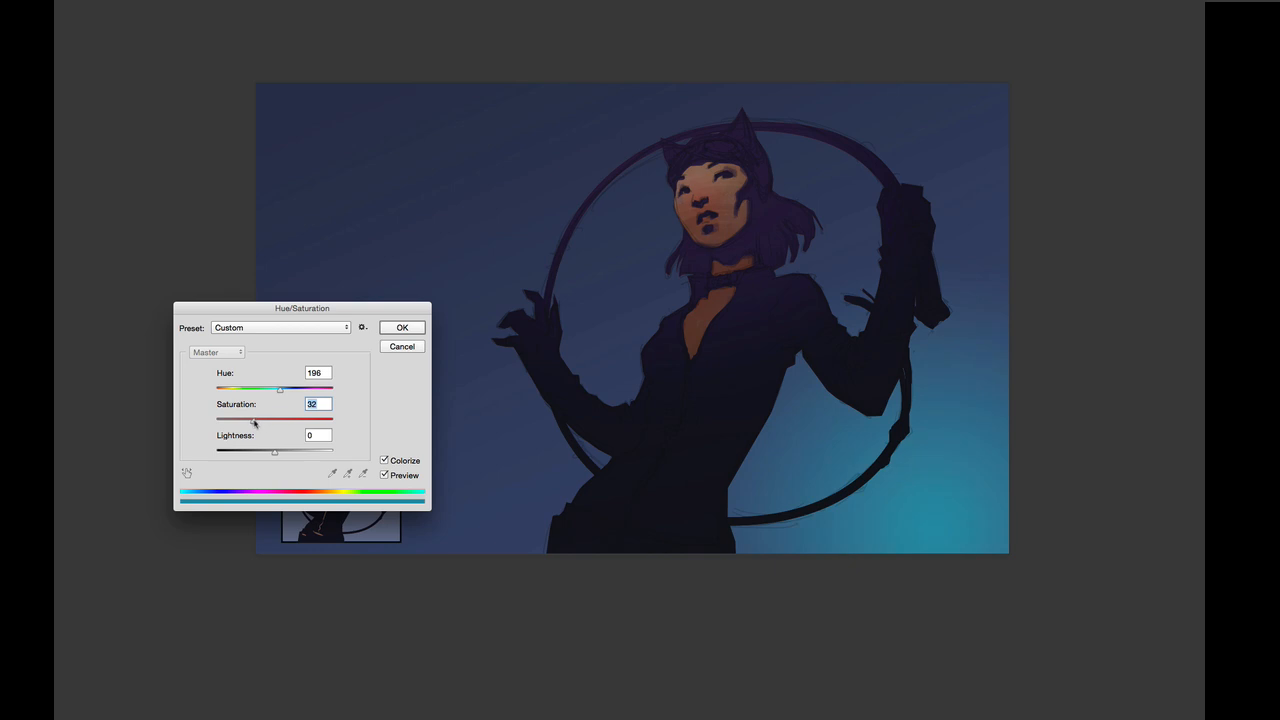
pyautogui.moveTo(286, 392); pyautogui.dragTo(279, 391)
pyautogui.click(403, 328)
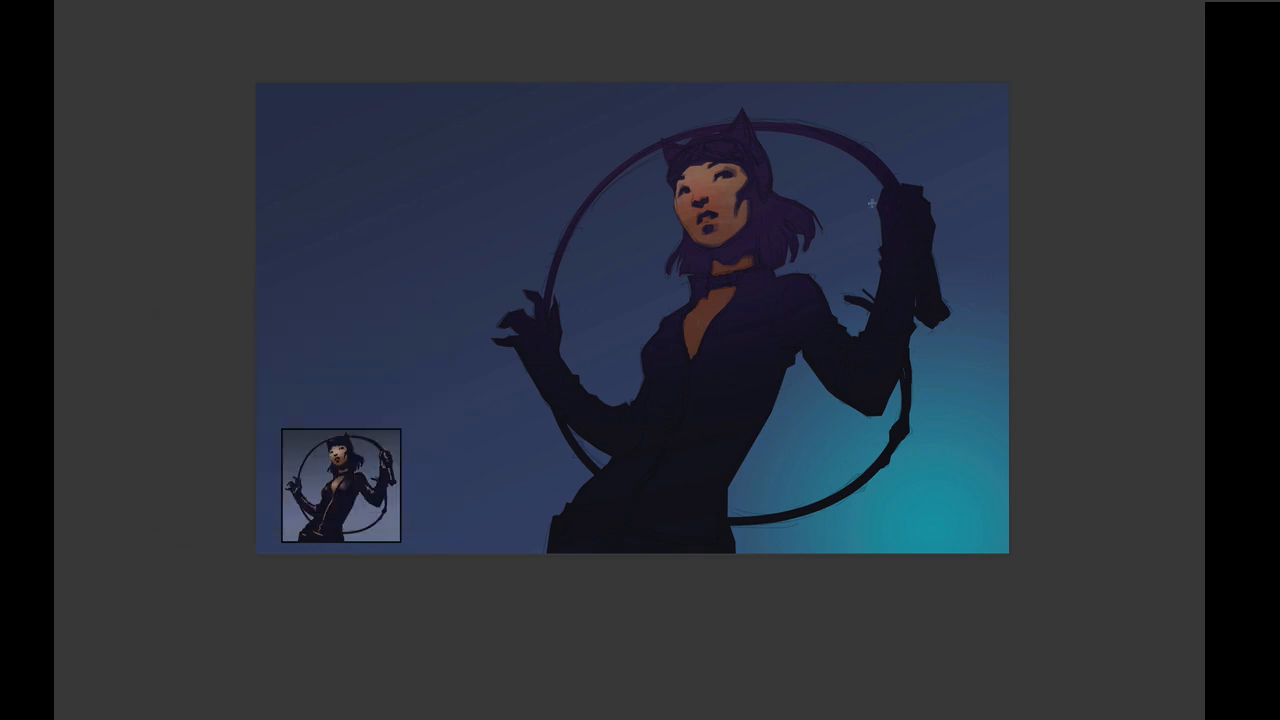
# - Darken the Layer 191 gradient with Hue/Saturation, using saturation -20 and lightness -22
pyautogui.press('Tab')
pyautogui.click(1088, 214)
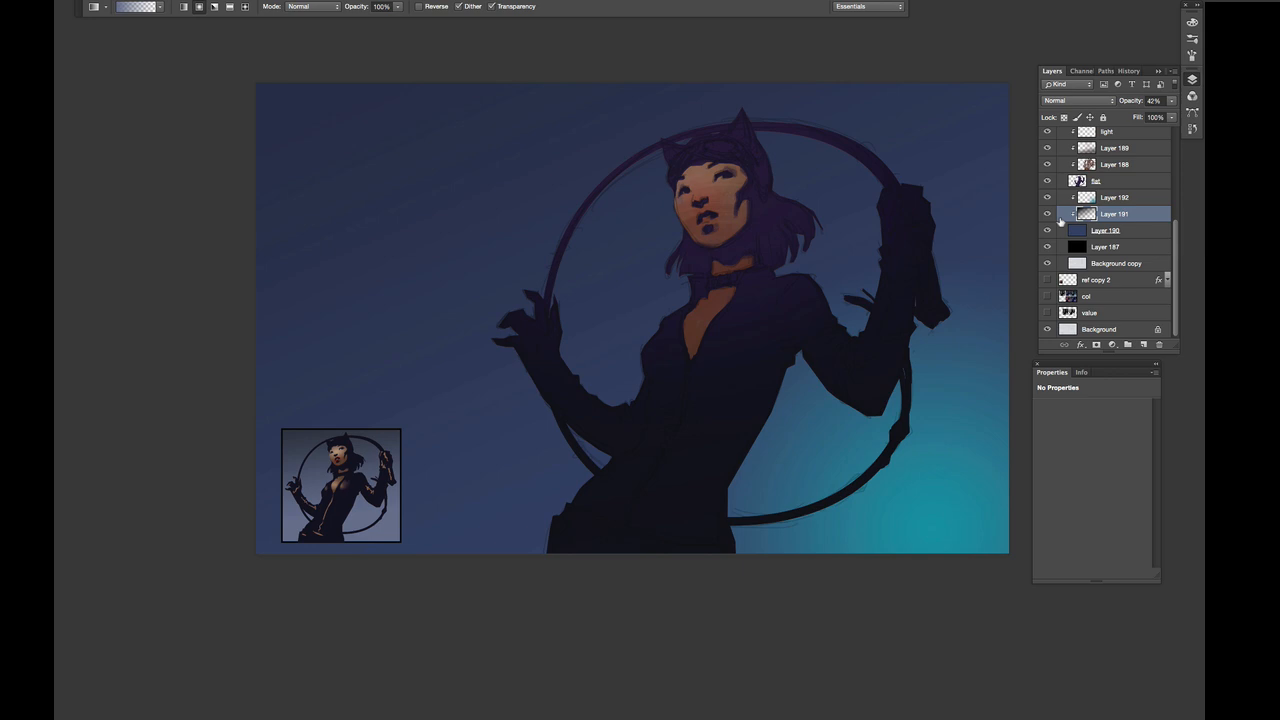
pyautogui.hotkey('ctrl', 'u')
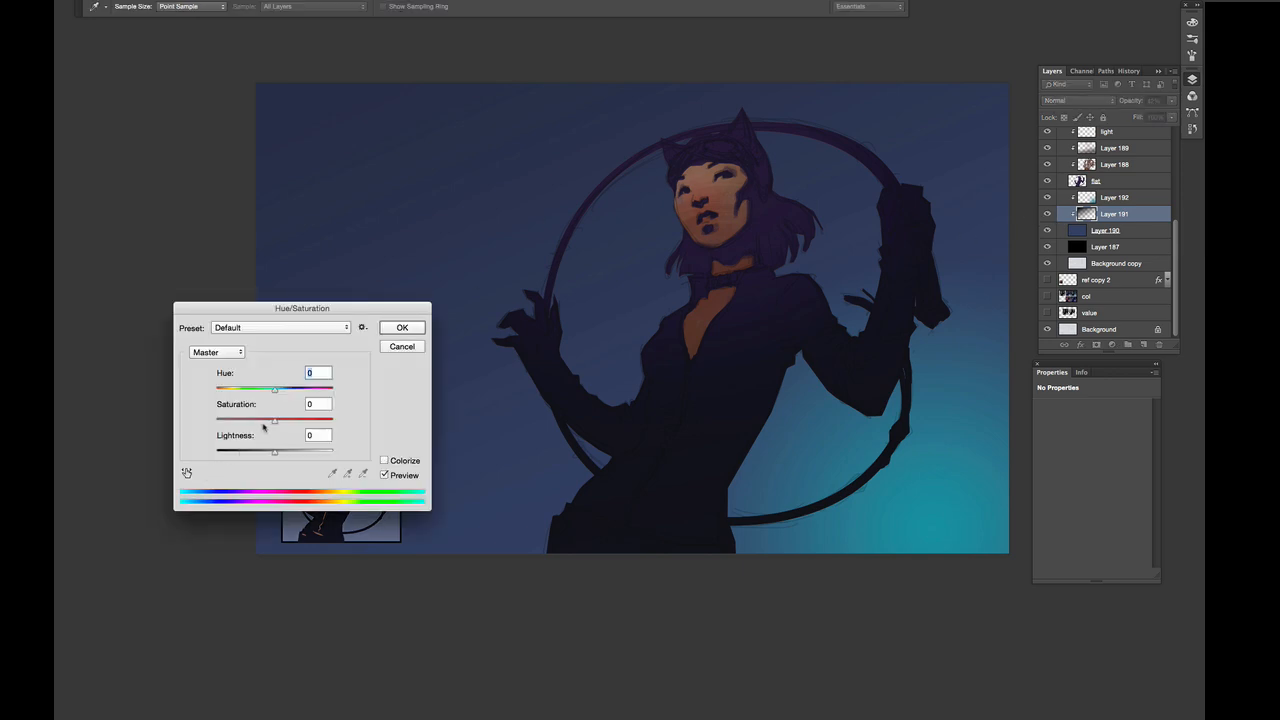
pyautogui.moveTo(274, 420); pyautogui.dragTo(258, 450)
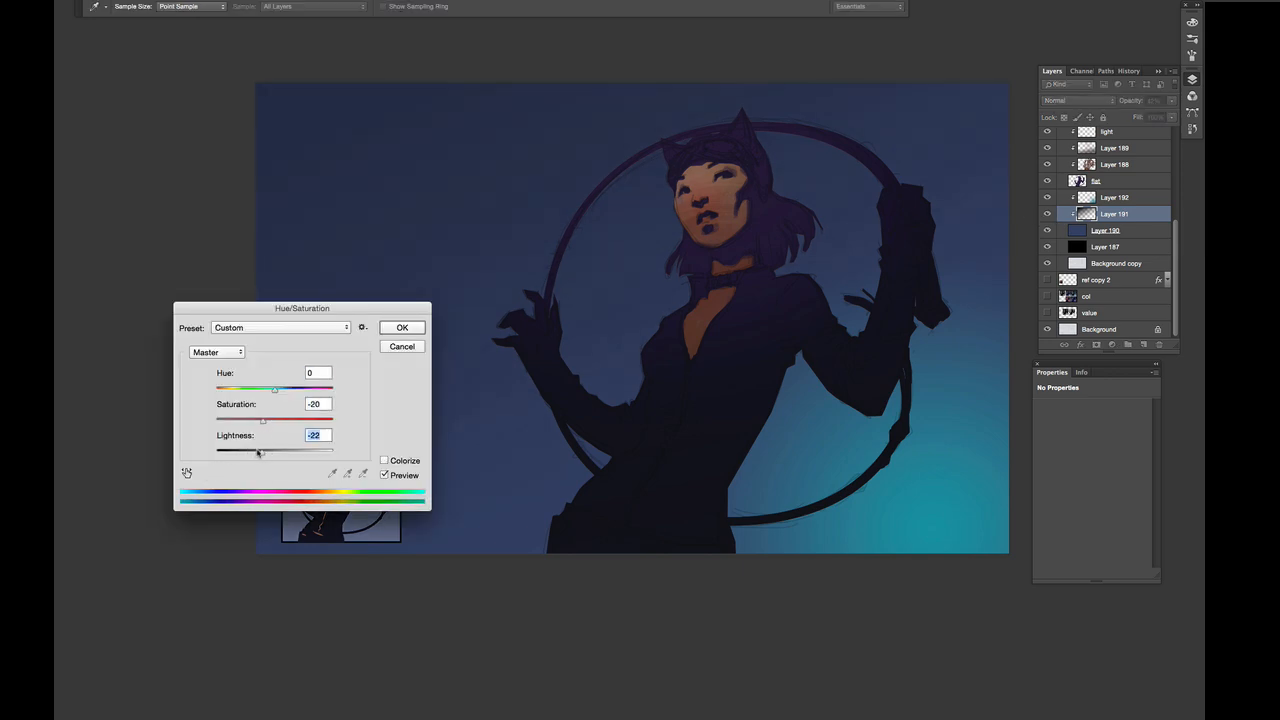
pyautogui.click(390, 329)
# - Collapse the layers group, then show and select the palette swatch layer at the top of the stack
pyautogui.press('Tab')
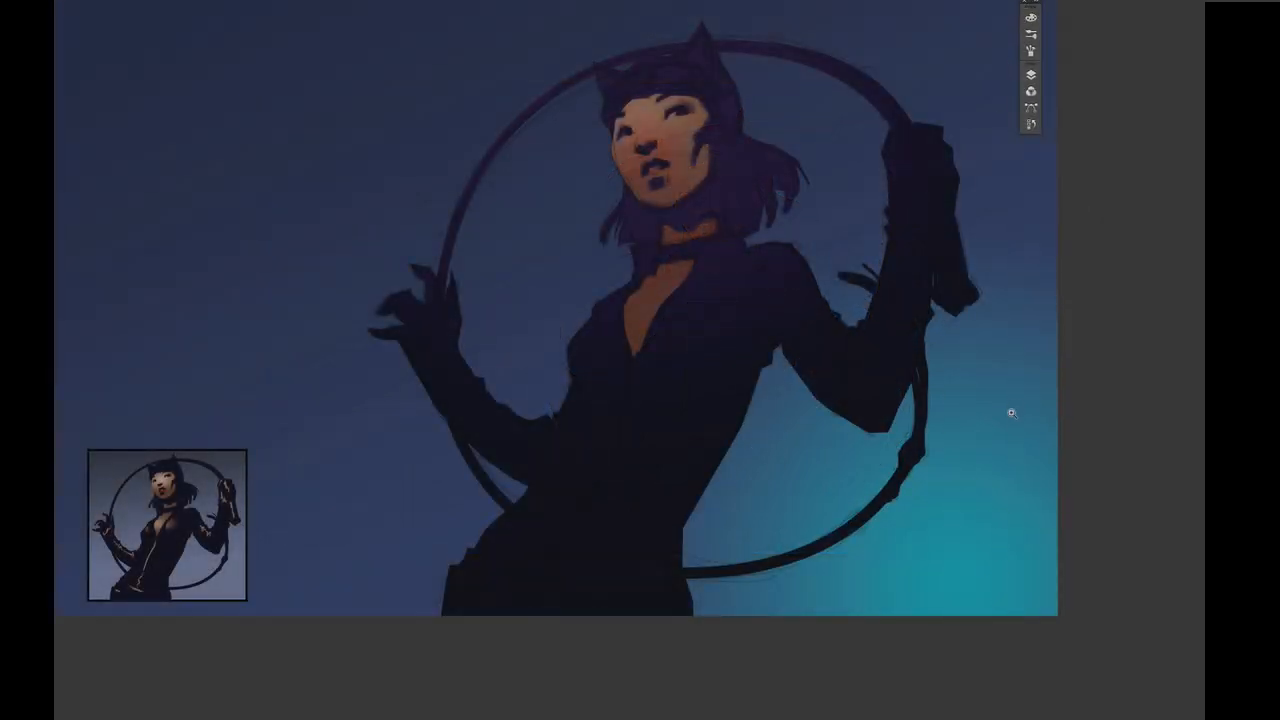
pyautogui.press('F7')
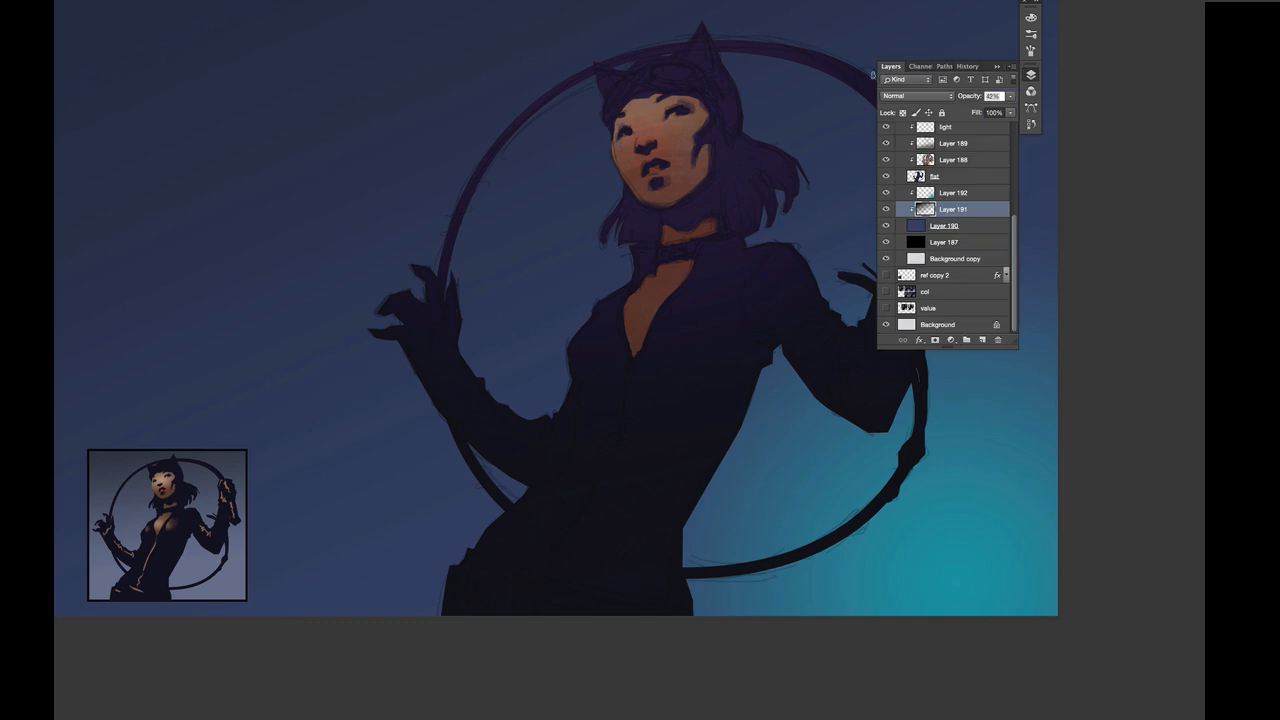
pyautogui.click(900, 160)
pyautogui.click(900, 160)
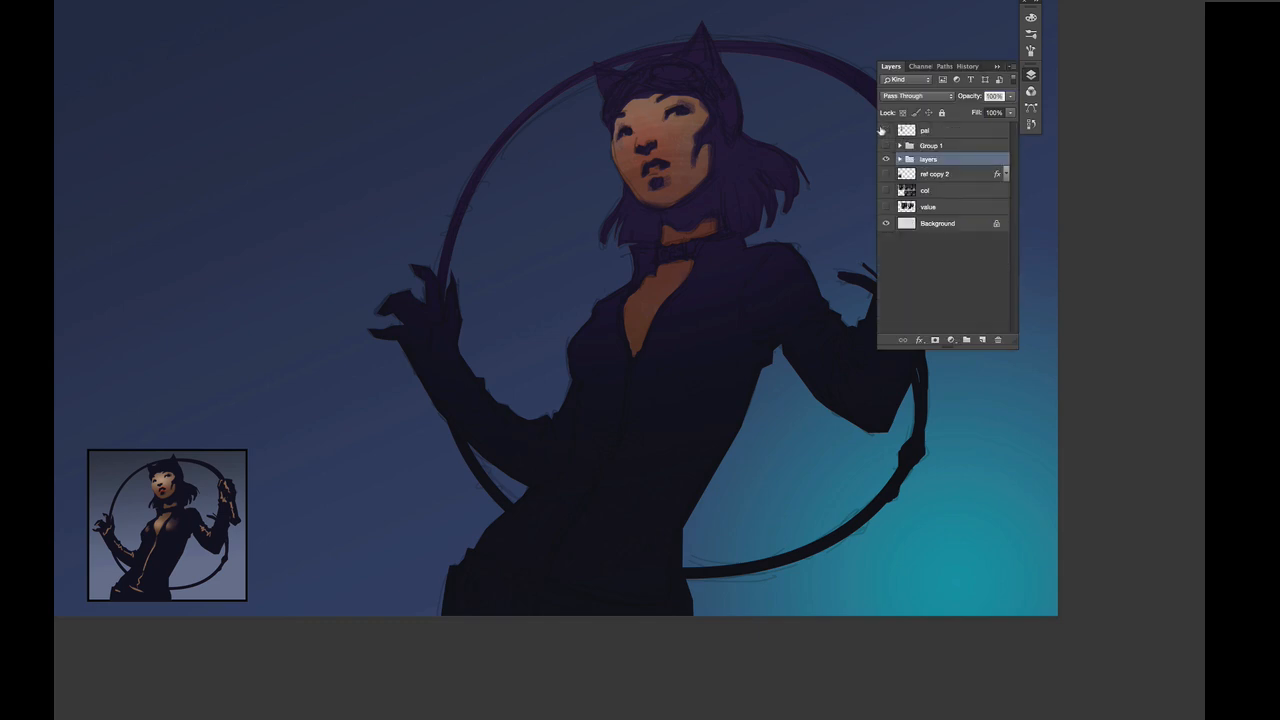
pyautogui.click(885, 130)
pyautogui.click(930, 131)
pyautogui.press('Tab')
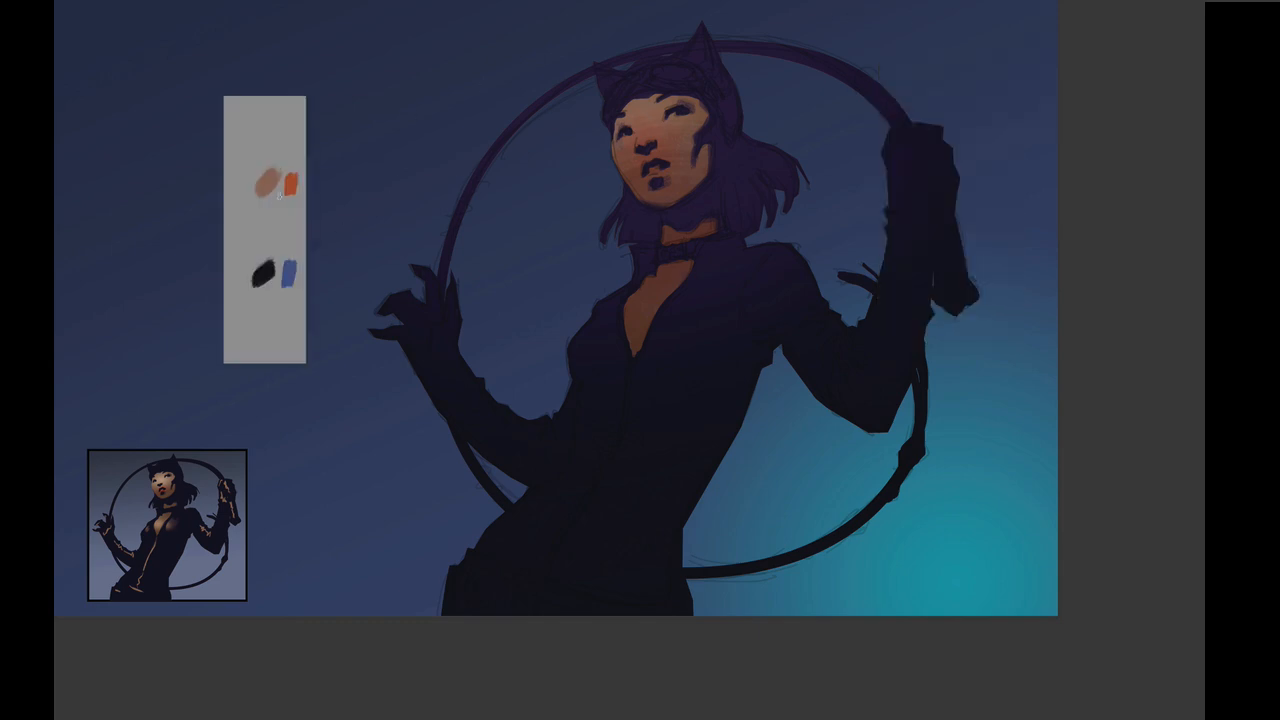